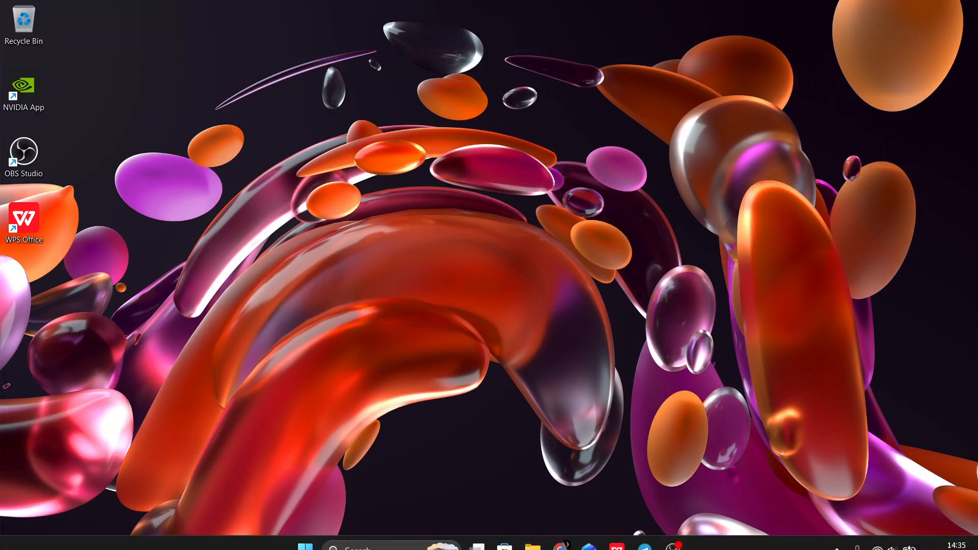
# Switch to Chrome, search Google for "arena ai" in a new tab, and open the official Arena AI site
pyautogui.click(571, 540)
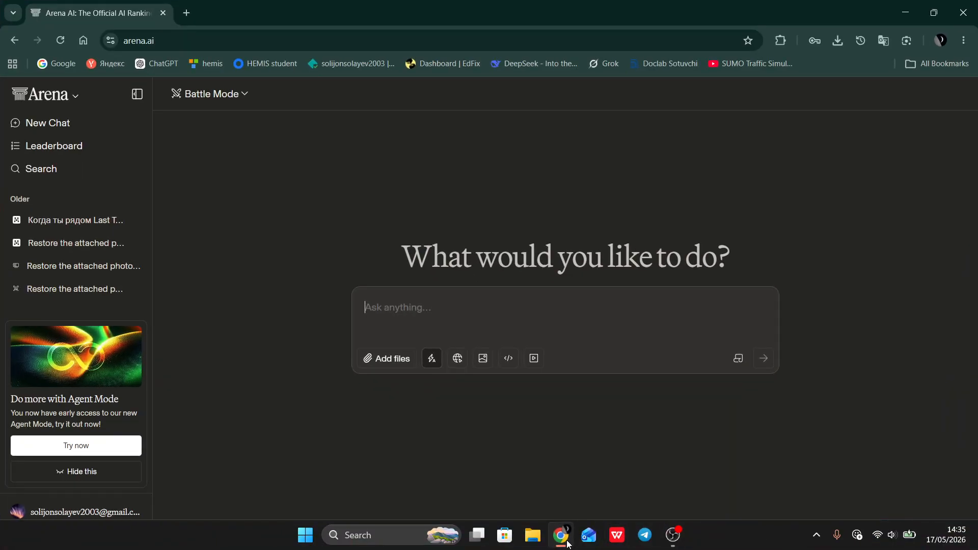
pyautogui.click(188, 11)
pyautogui.click(354, 269)
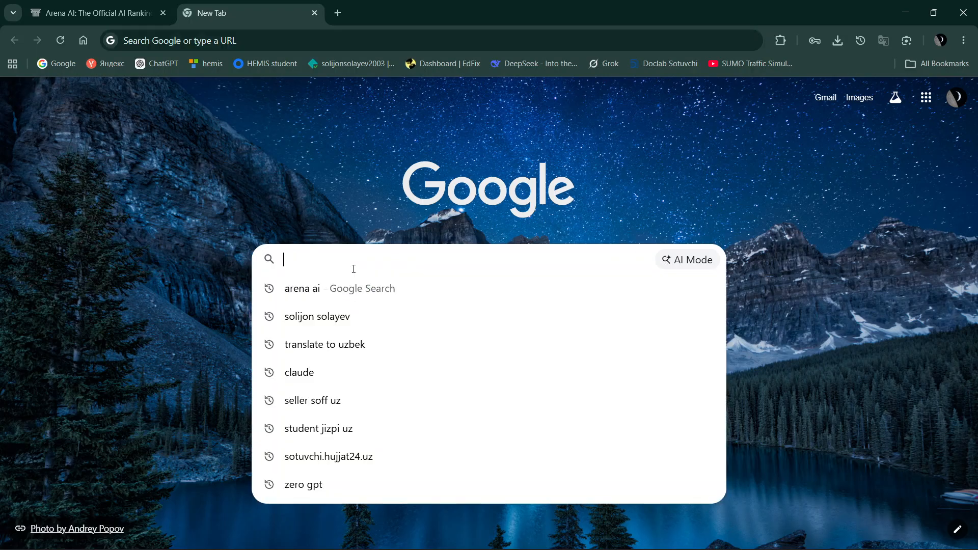
pyautogui.click(322, 290)
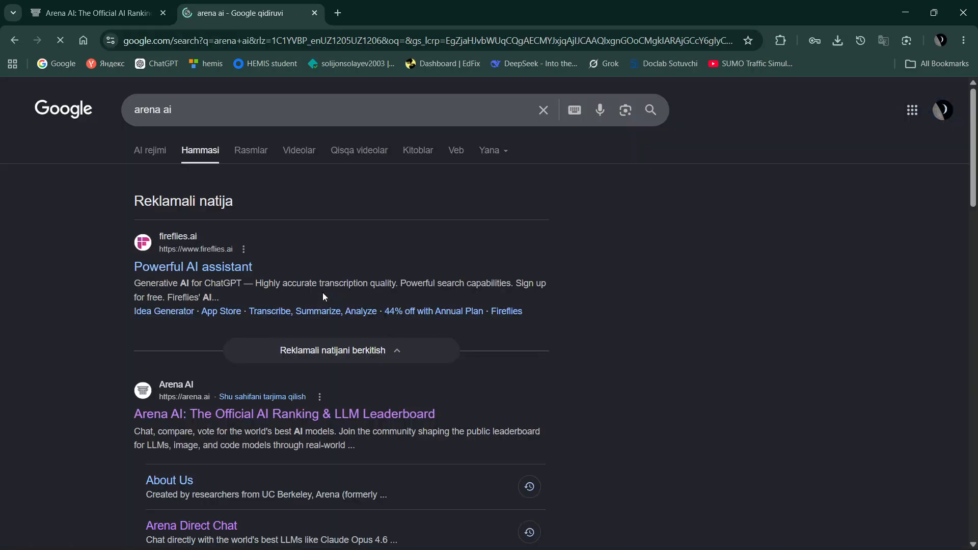
pyautogui.click(236, 413)
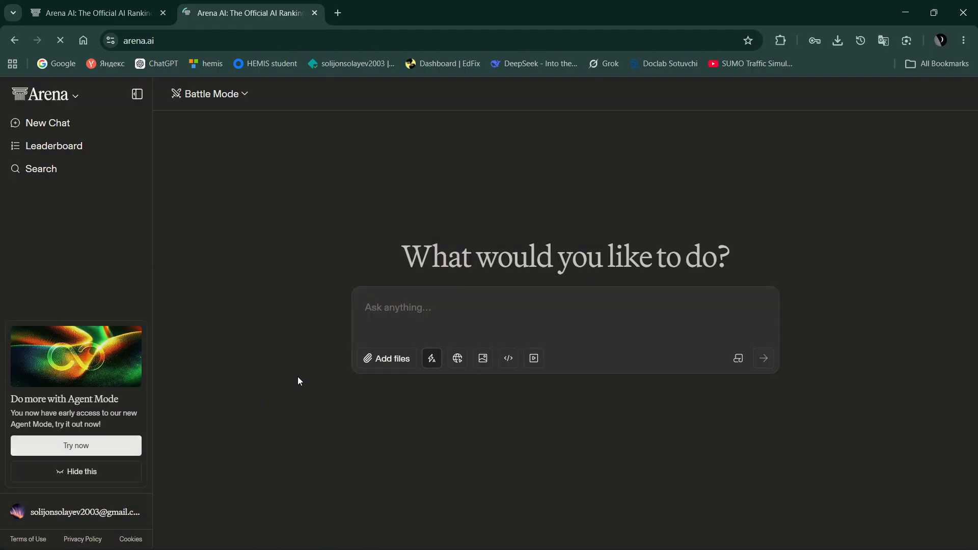
# Return to the search results, review the Arena AI entry and its sublinks, and close this duplicate tab
pyautogui.click(22, 42)
pyautogui.scroll(-2, 228, 338)
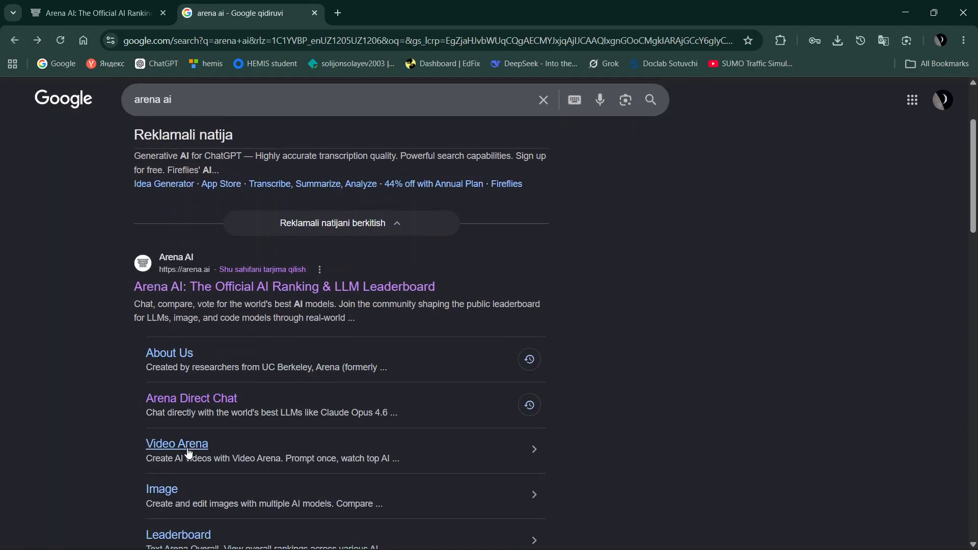
pyautogui.scroll(-1, 168, 440)
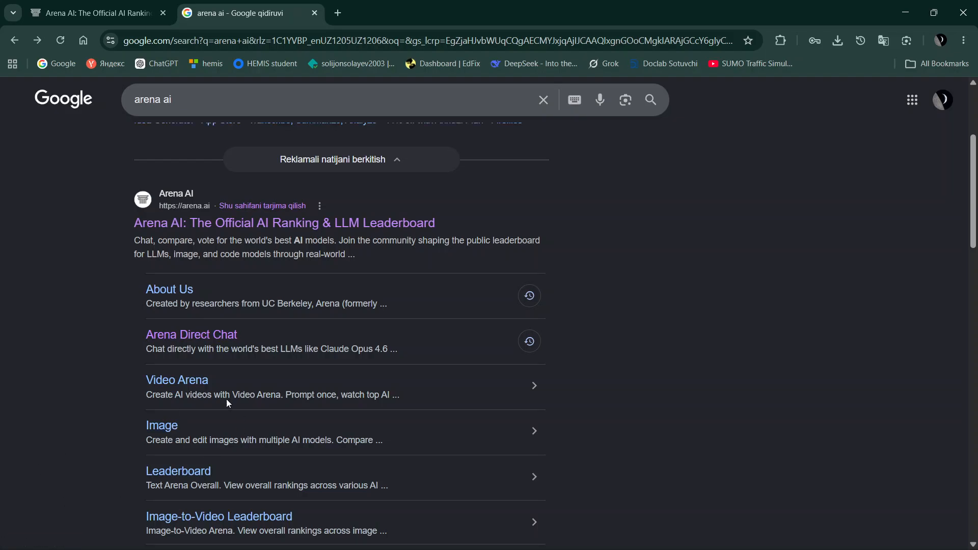
pyautogui.scroll(3, 209, 408)
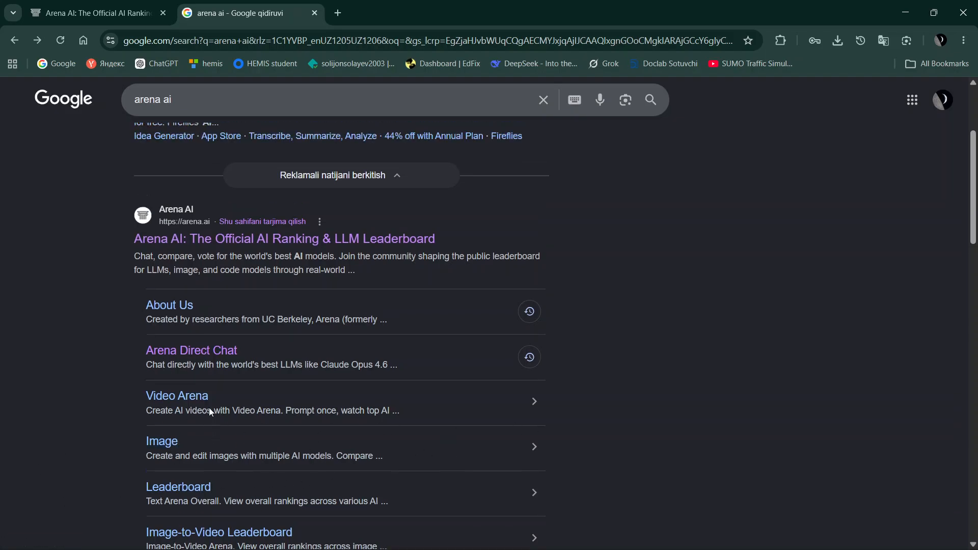
pyautogui.click(314, 12)
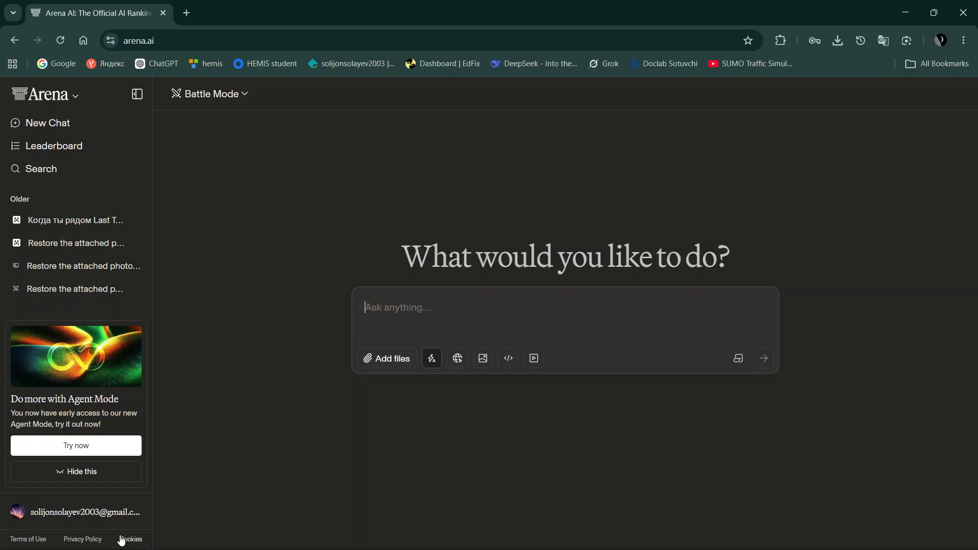
# View the signed-in Arena account's details and close them again
pyautogui.click(94, 516)
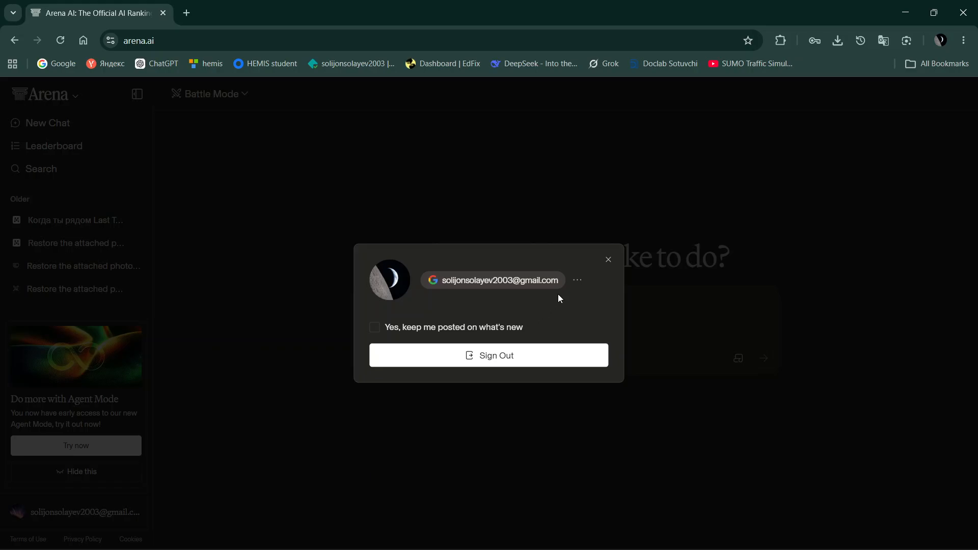
pyautogui.click(608, 260)
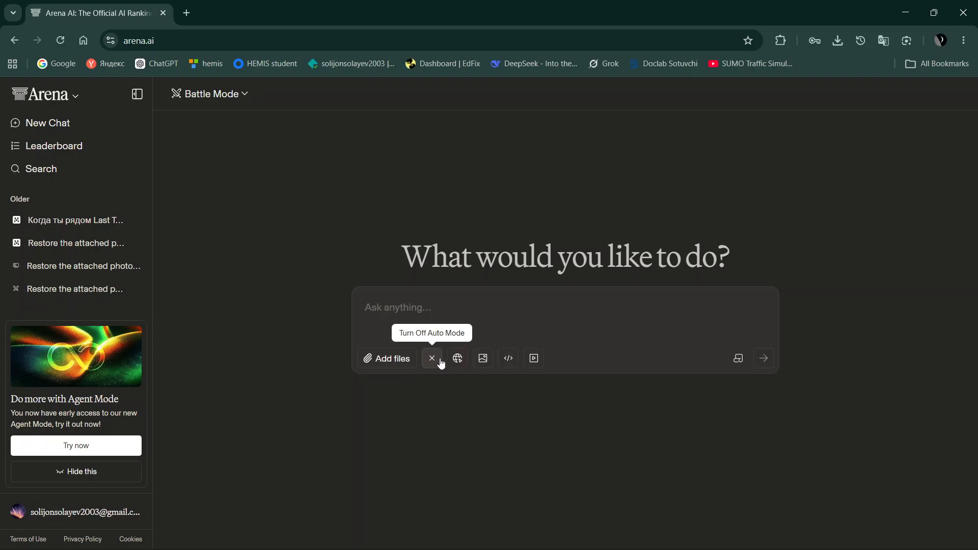
# Switch the chat to Side by Side mode and view the models offered for the second chat slot
pyautogui.click(245, 98)
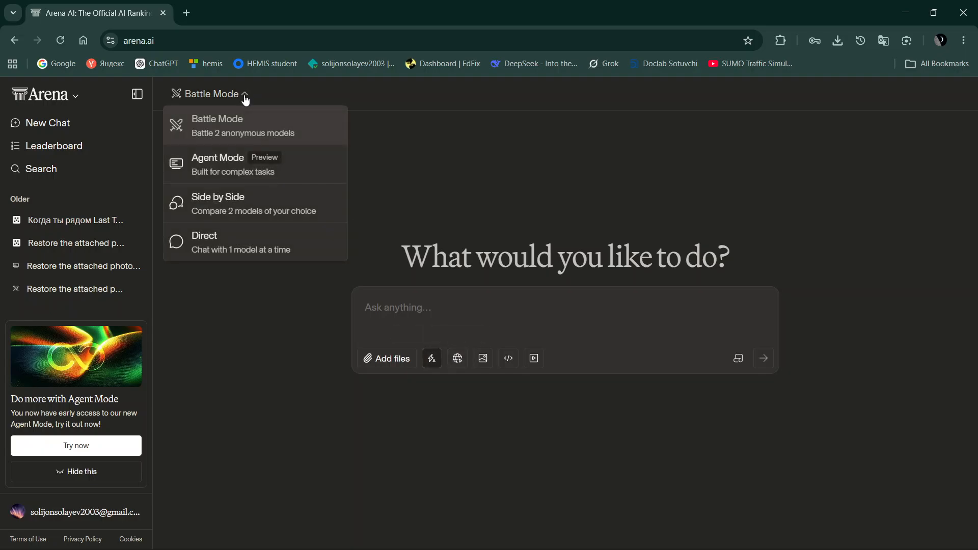
pyautogui.click(253, 205)
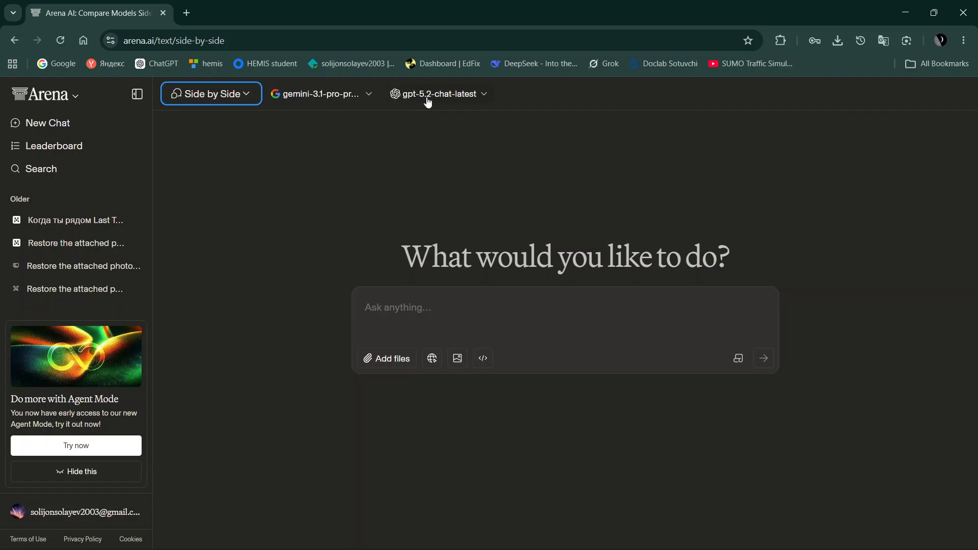
pyautogui.click(484, 97)
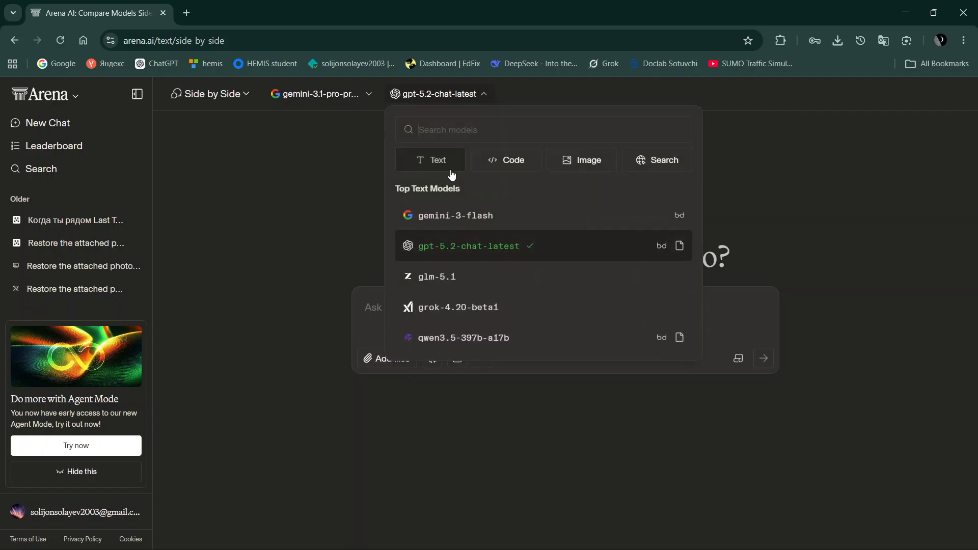
pyautogui.click(329, 221)
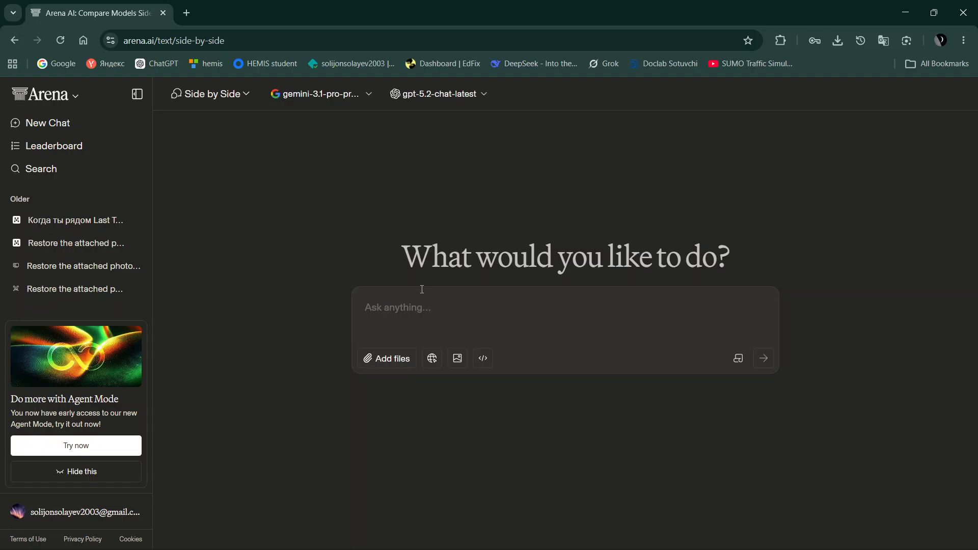
# Examine the list of text models available for the first side-by-side slot
pyautogui.click(370, 100)
pyautogui.click(369, 100)
pyautogui.click(366, 96)
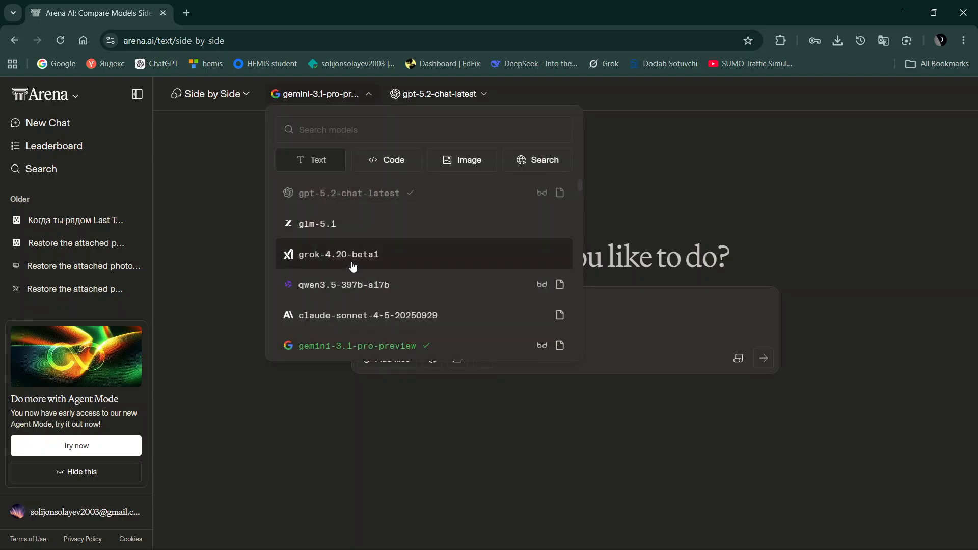
pyautogui.scroll(-3, 384, 312)
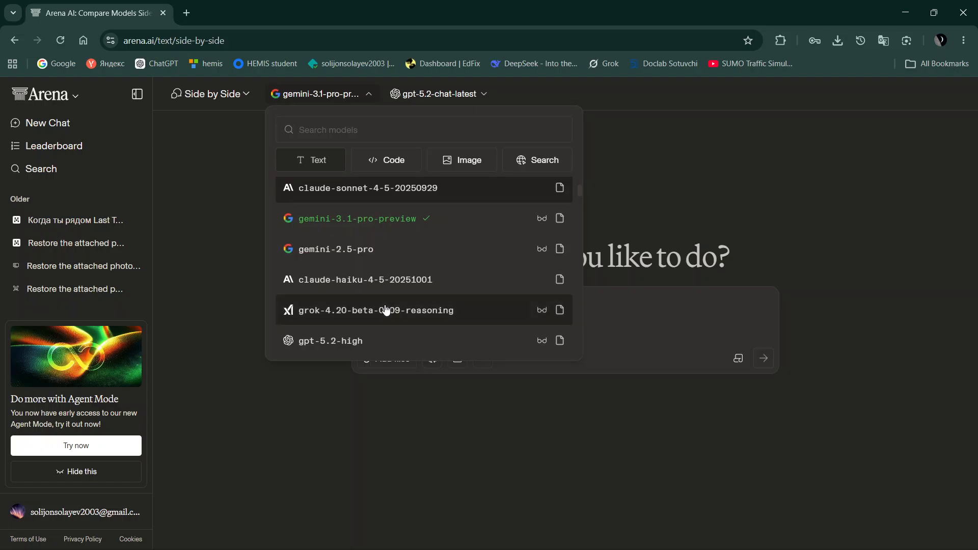
pyautogui.scroll(2, 386, 311)
pyautogui.scroll(-3, 386, 311)
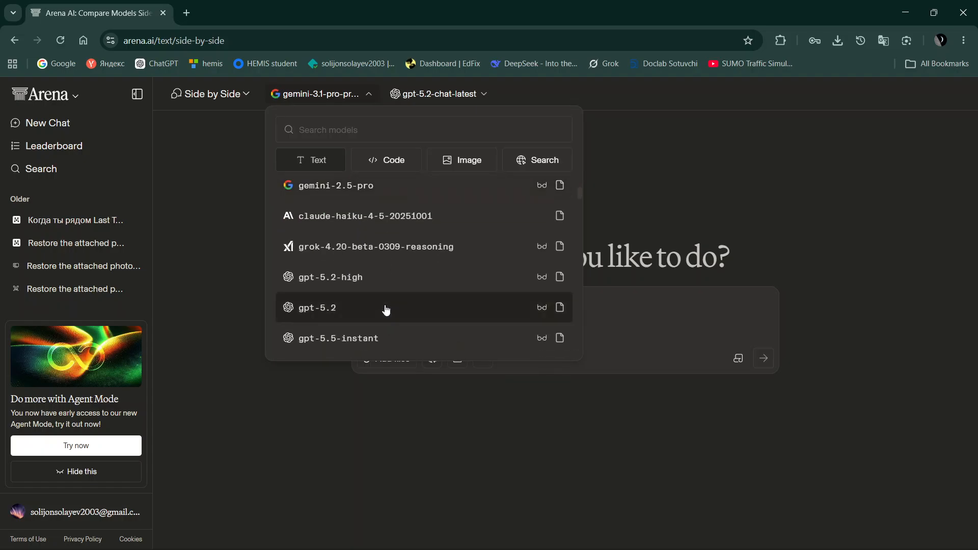
pyautogui.scroll(-3, 385, 309)
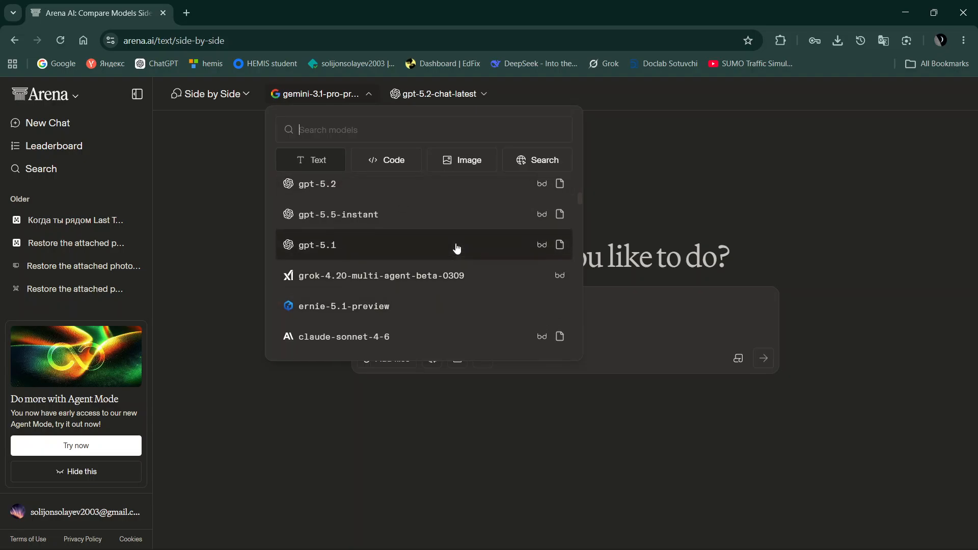
pyautogui.scroll(2, 456, 248)
pyautogui.scroll(-3, 457, 249)
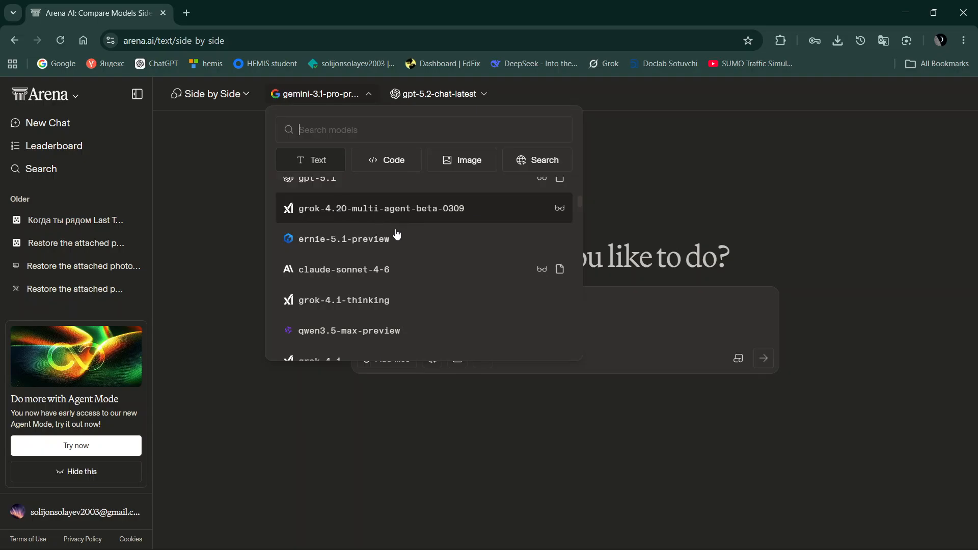
pyautogui.scroll(-3, 396, 234)
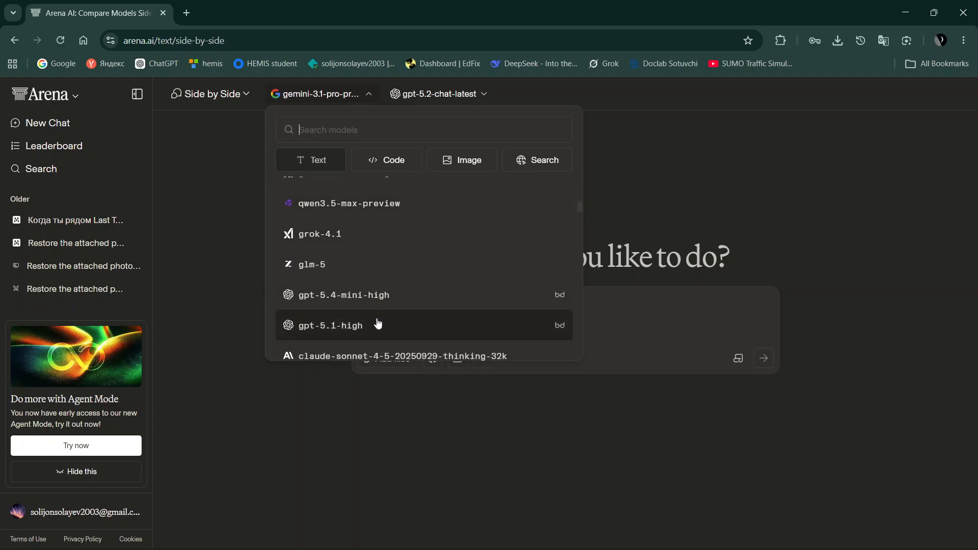
pyautogui.scroll(3, 379, 319)
pyautogui.scroll(-6, 379, 318)
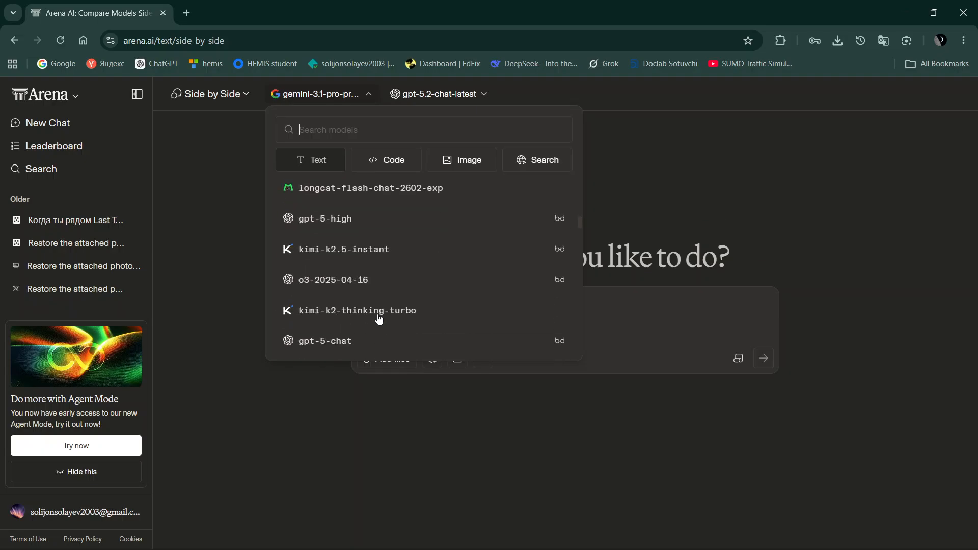
pyautogui.scroll(-8, 378, 318)
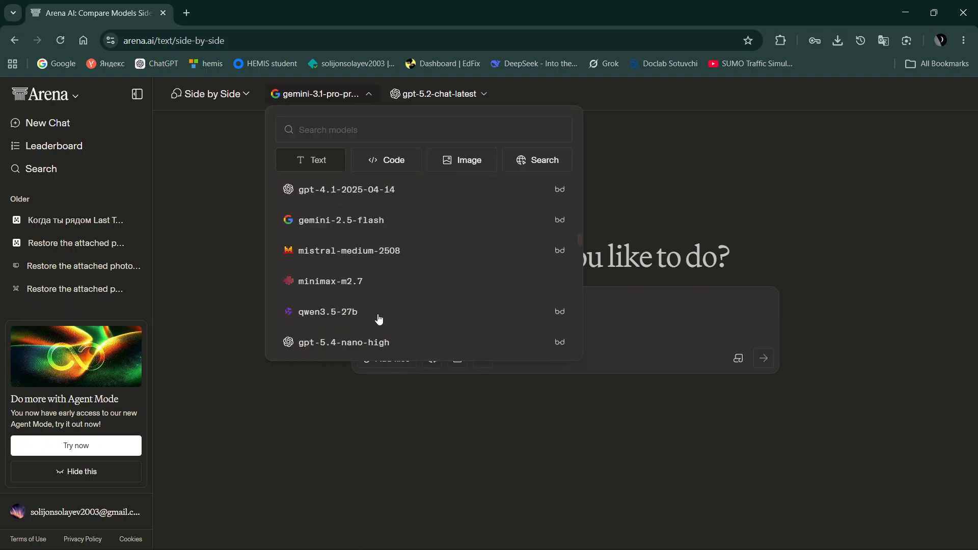
pyautogui.scroll(-3, 379, 319)
pyautogui.scroll(6, 378, 319)
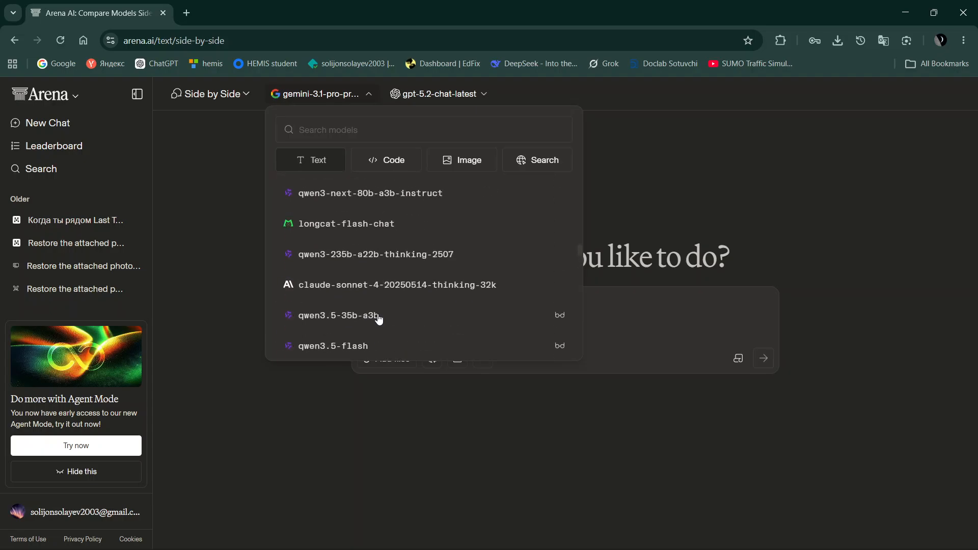
pyautogui.scroll(3, 378, 319)
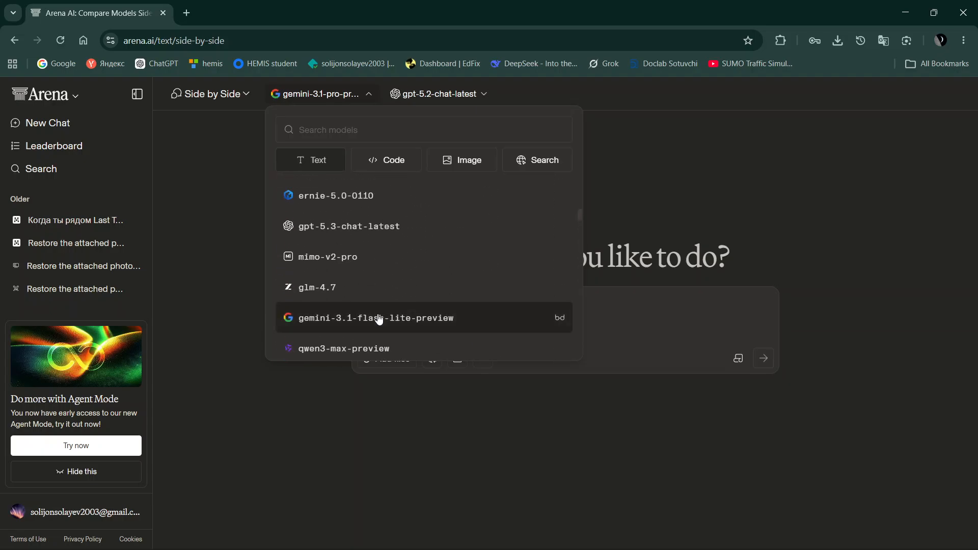
pyautogui.scroll(3, 331, 262)
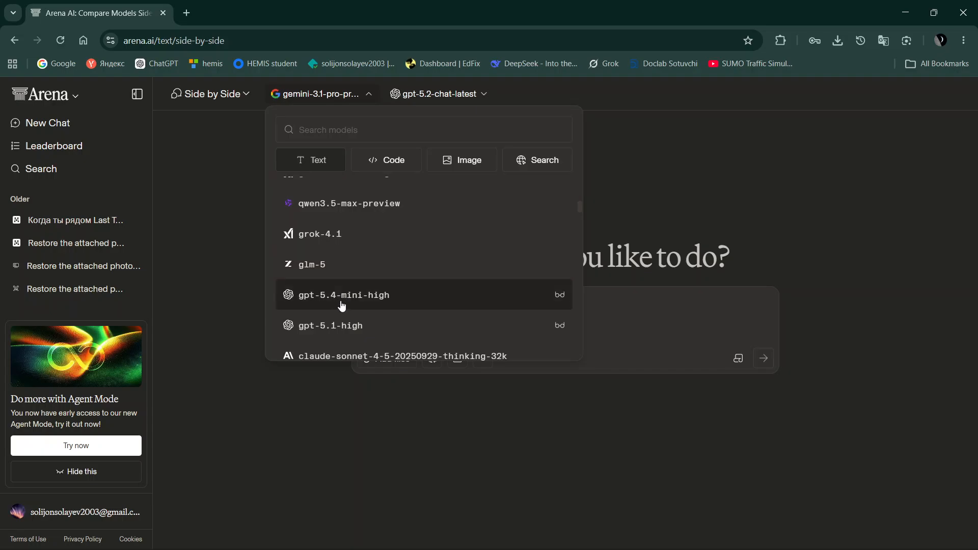
pyautogui.scroll(10, 341, 305)
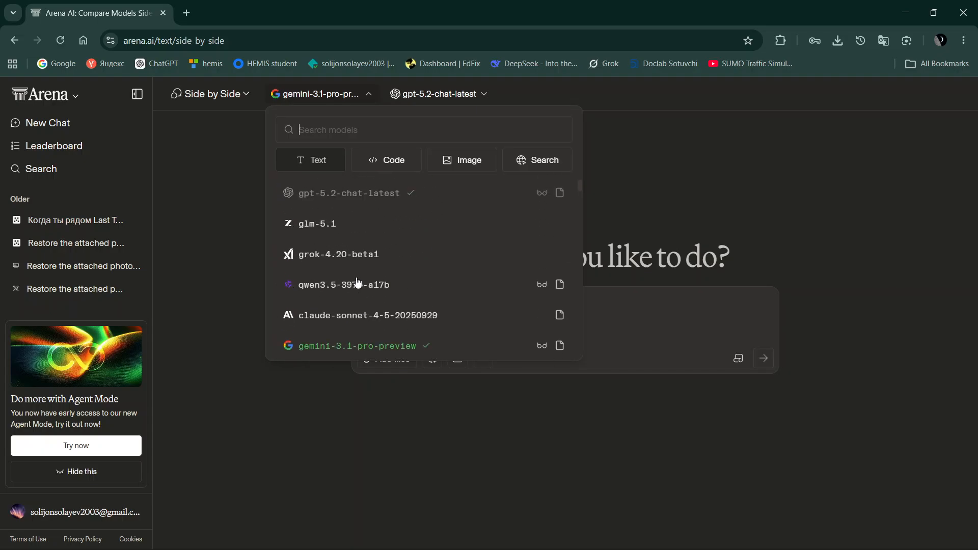
pyautogui.scroll(-2, 362, 323)
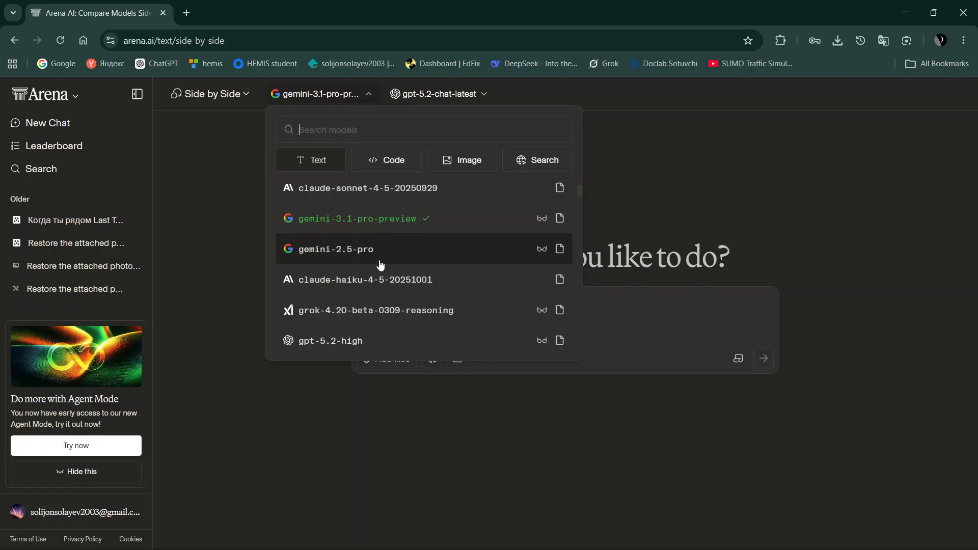
pyautogui.scroll(4, 380, 264)
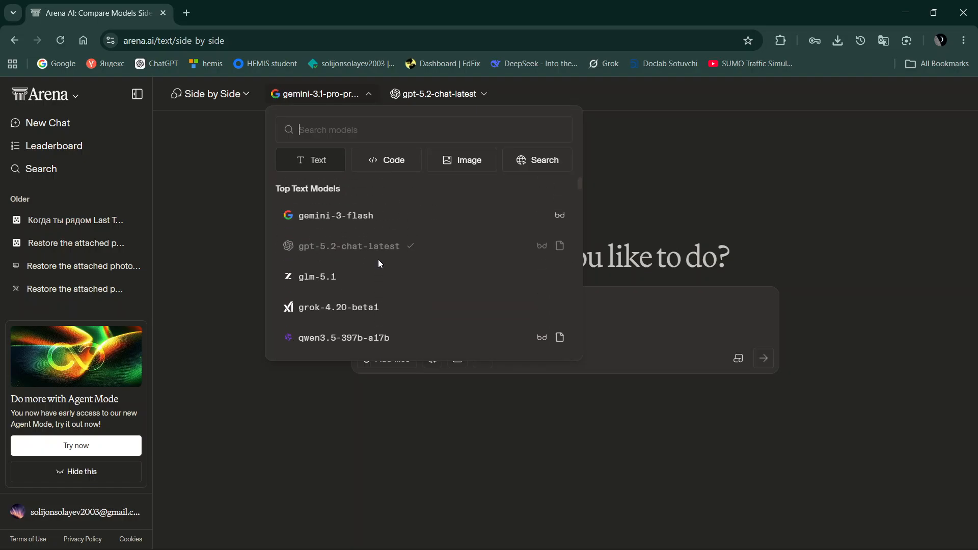
# View the Code and Image model categories for the first slot, return to Text, and close the model list
pyautogui.click(390, 159)
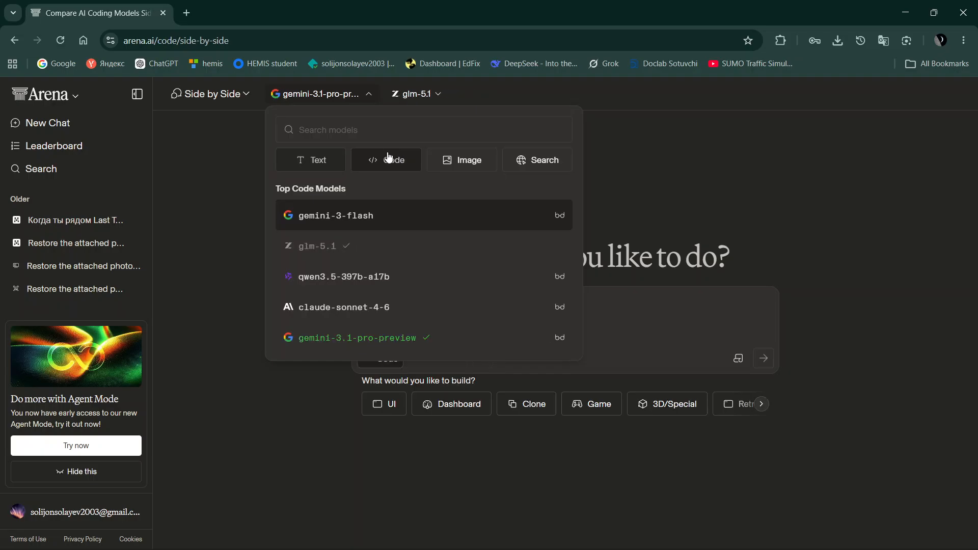
pyautogui.click(466, 163)
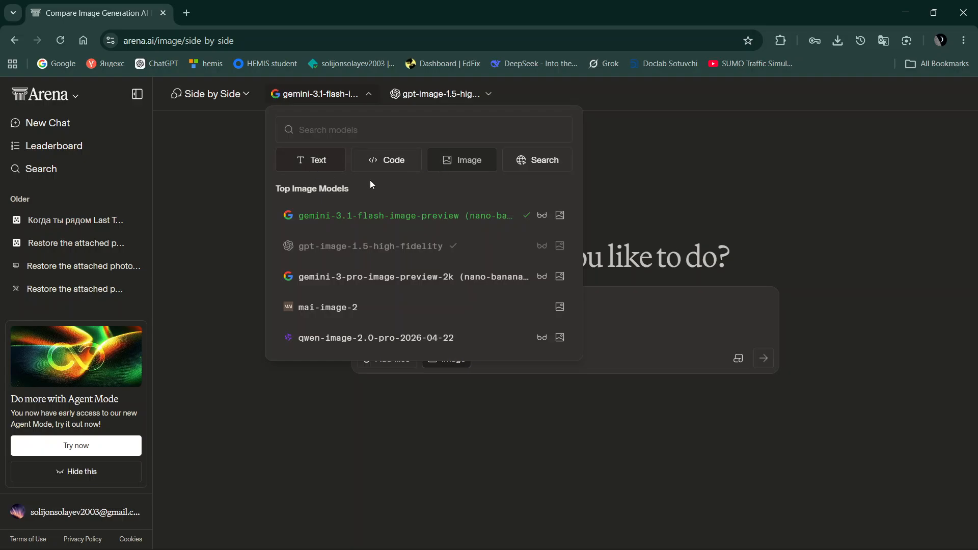
pyautogui.click(321, 163)
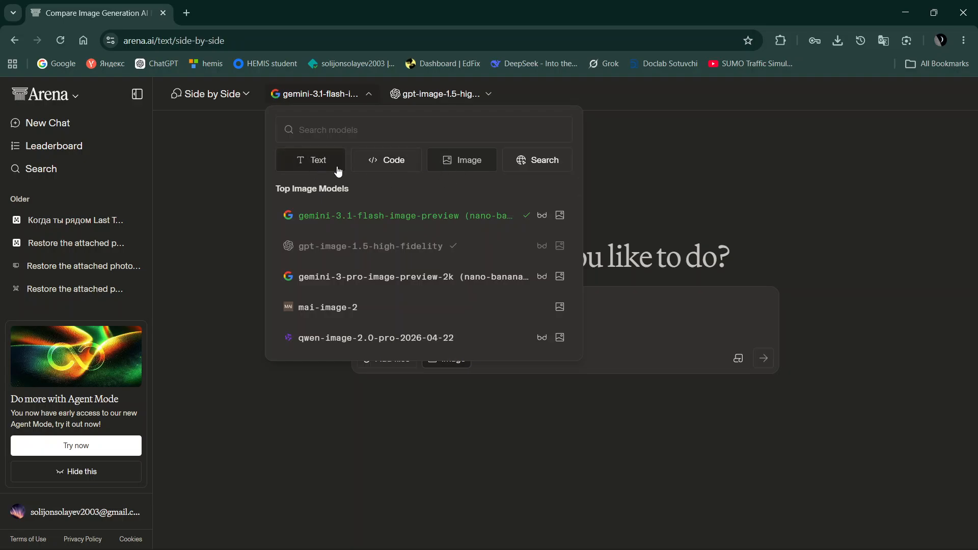
pyautogui.click(231, 162)
# Switch the chat to Direct mode for chatting with one model at a time
pyautogui.click(246, 96)
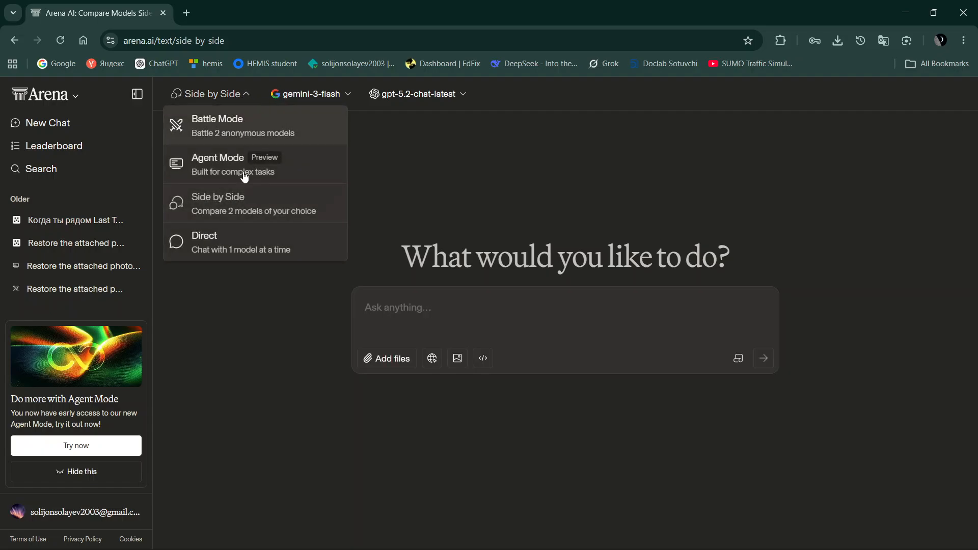
pyautogui.click(258, 246)
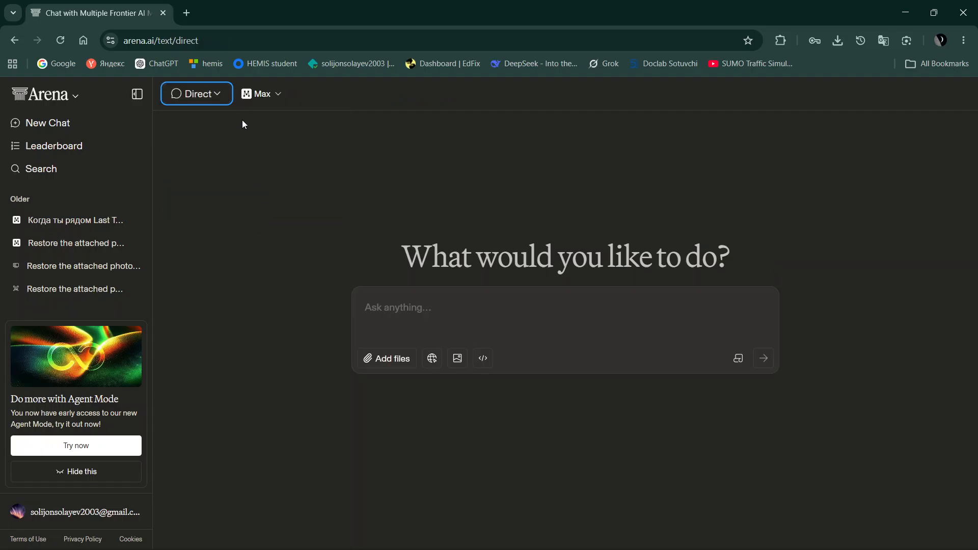
pyautogui.click(214, 97)
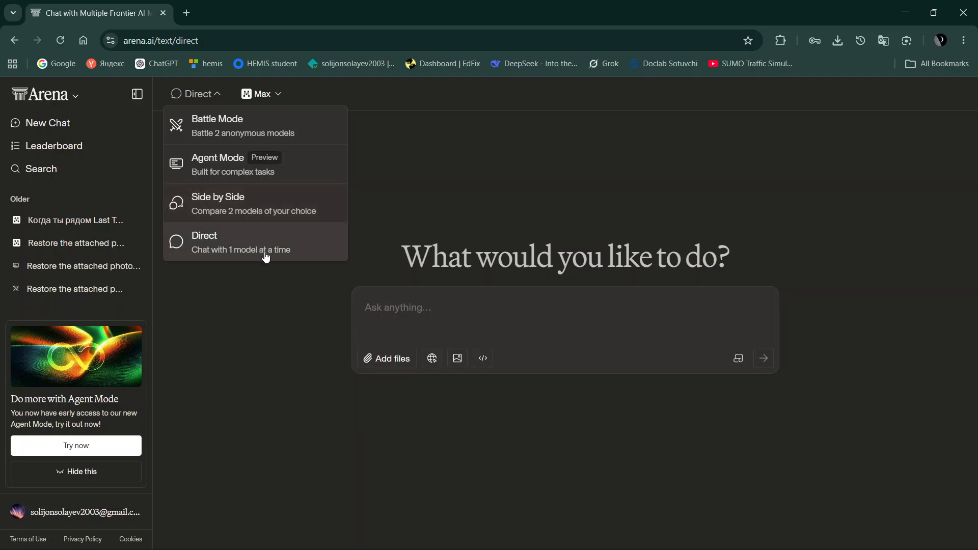
pyautogui.click(375, 190)
# Open the model list for the direct chat and translate the page into Uzbek
pyautogui.click(273, 96)
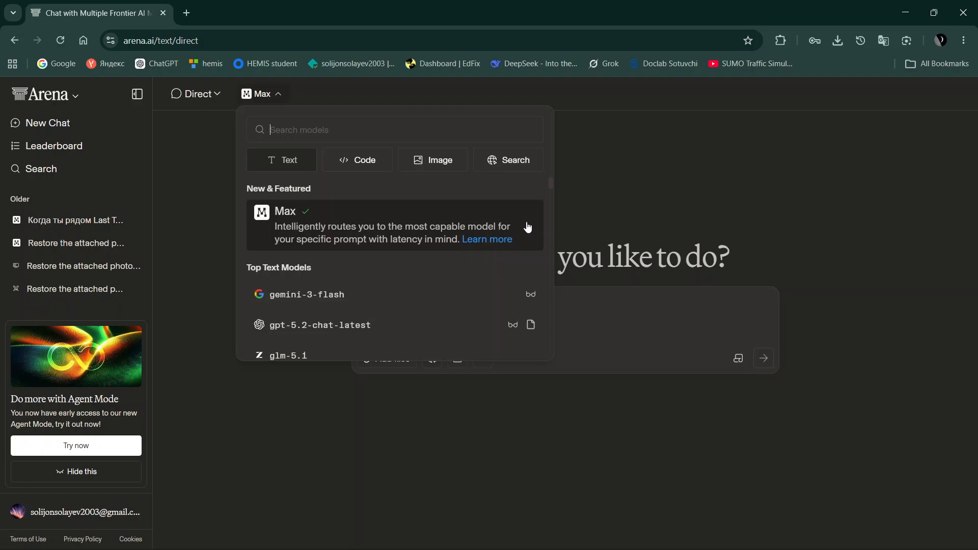
pyautogui.click(882, 44)
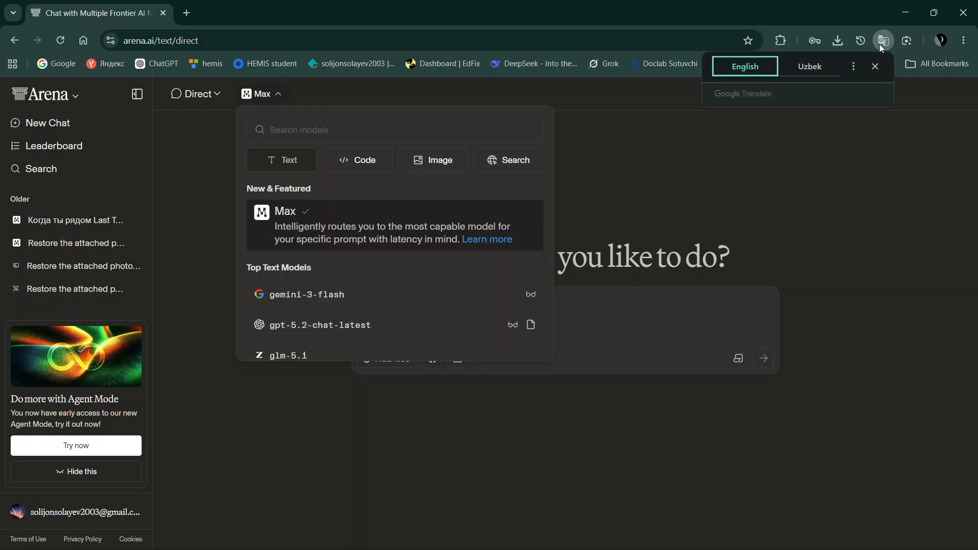
pyautogui.click(809, 66)
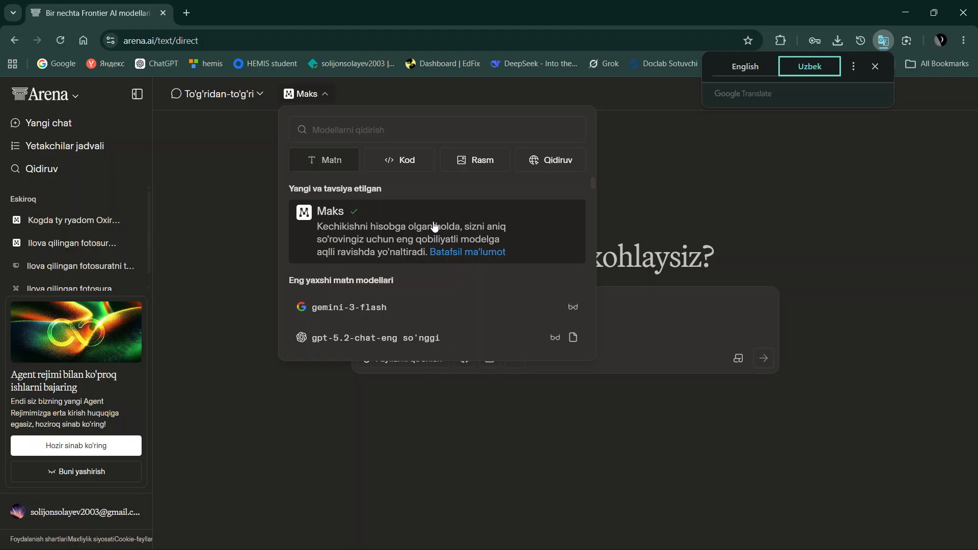
# Examine the translated list of text models for the direct chat, and close the list
pyautogui.scroll(-5, 412, 316)
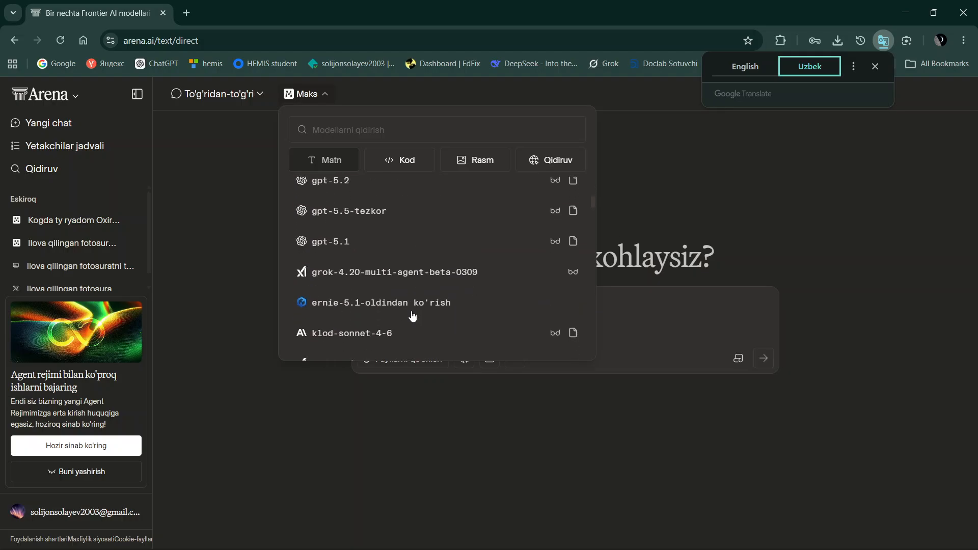
pyautogui.scroll(-10, 412, 315)
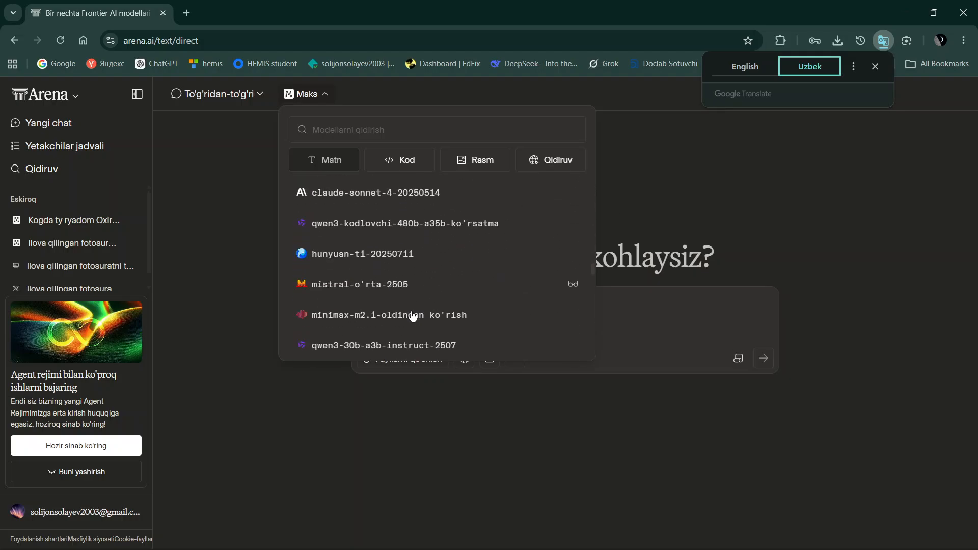
pyautogui.scroll(-5, 413, 316)
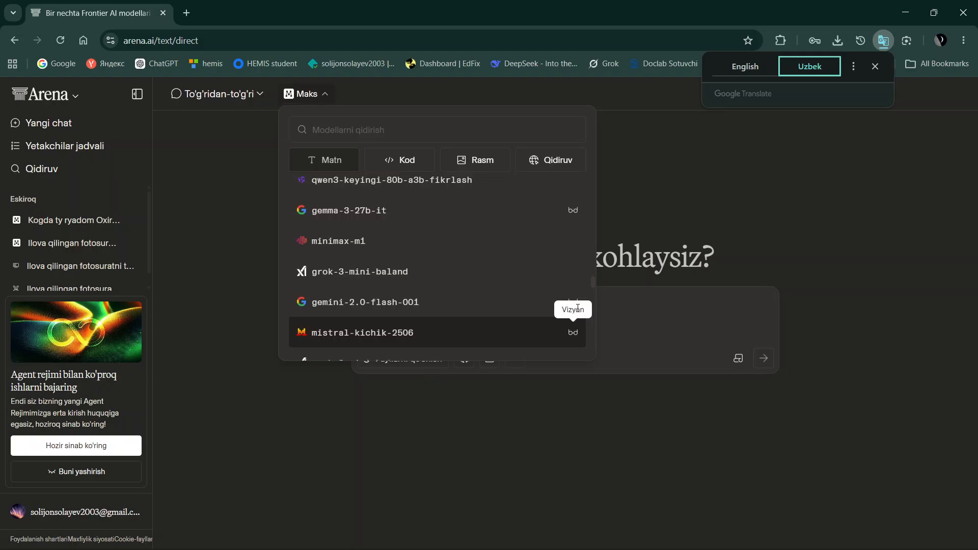
pyautogui.scroll(5, 474, 260)
pyautogui.scroll(10, 474, 260)
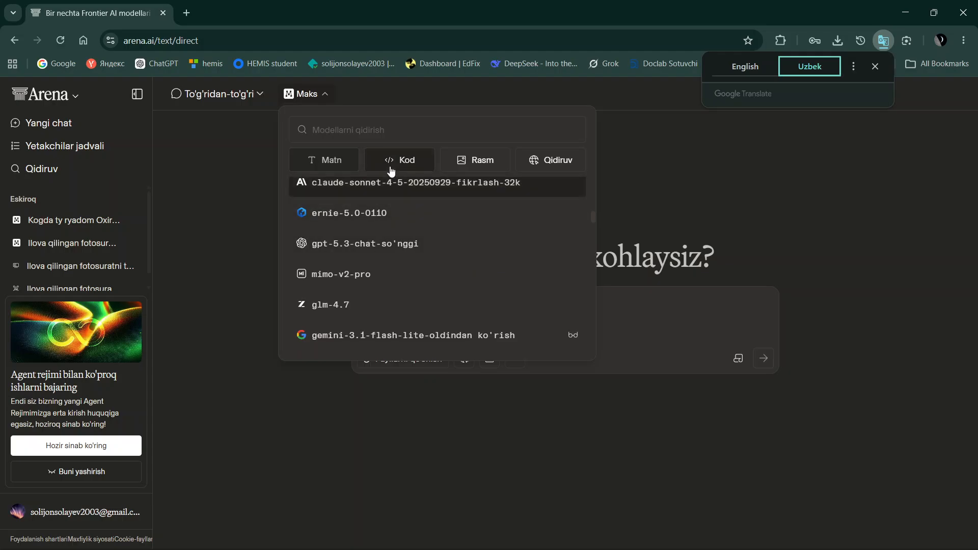
pyautogui.scroll(3, 397, 309)
pyautogui.scroll(8, 397, 309)
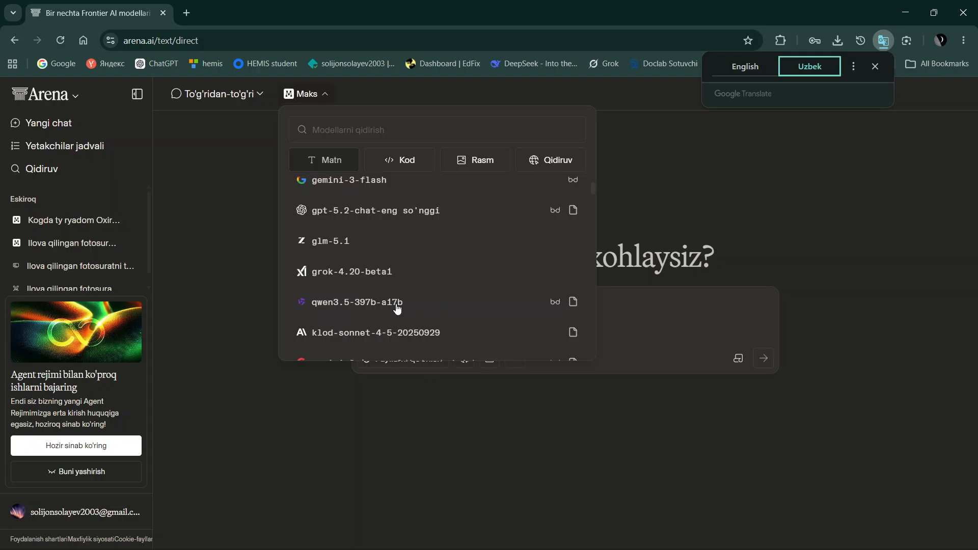
pyautogui.scroll(5, 397, 309)
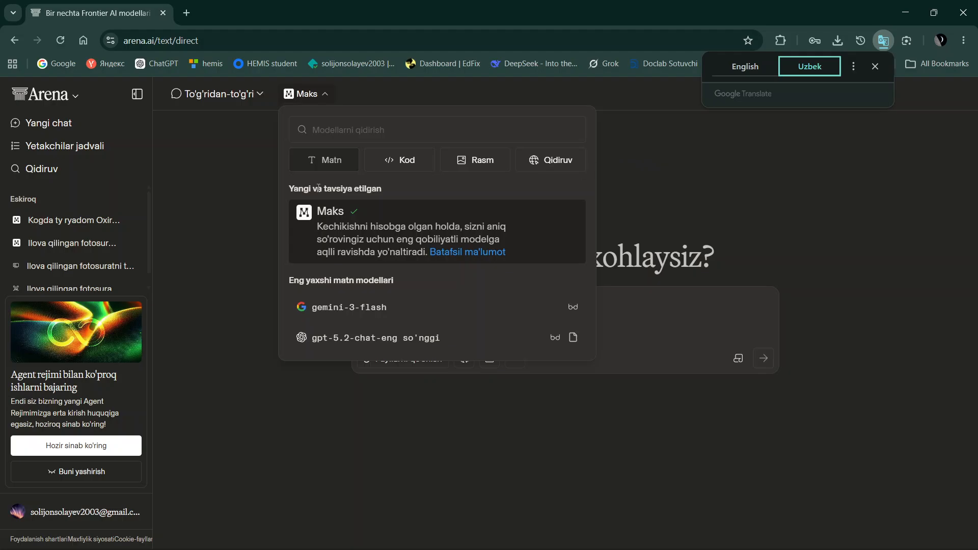
pyautogui.click(179, 183)
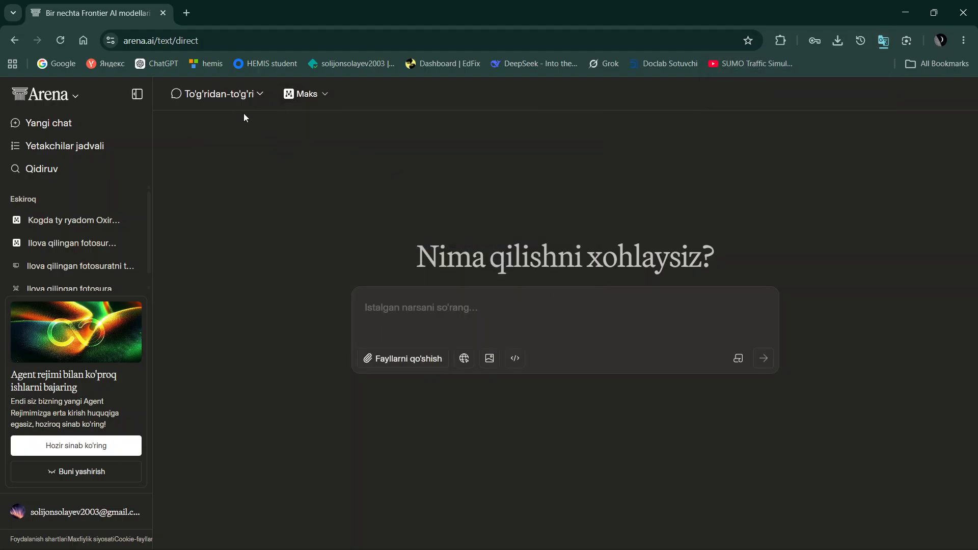
# Switch the chat to Battle mode (Jang rejimi) and write the prompt "Youtubeda 1000ta obunachiga long videolar orqali tez chiqish strategiyasini tuzibbber"
pyautogui.click(247, 94)
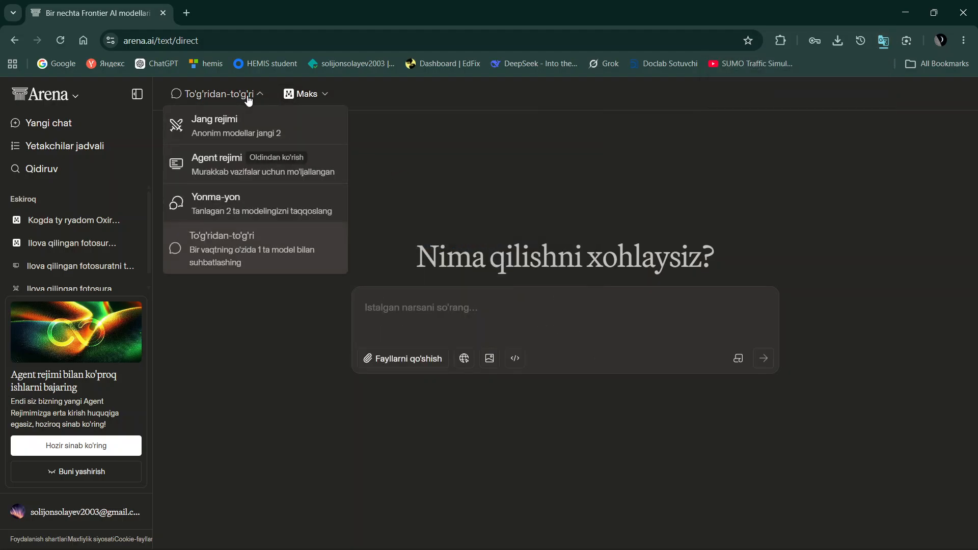
pyautogui.click(254, 137)
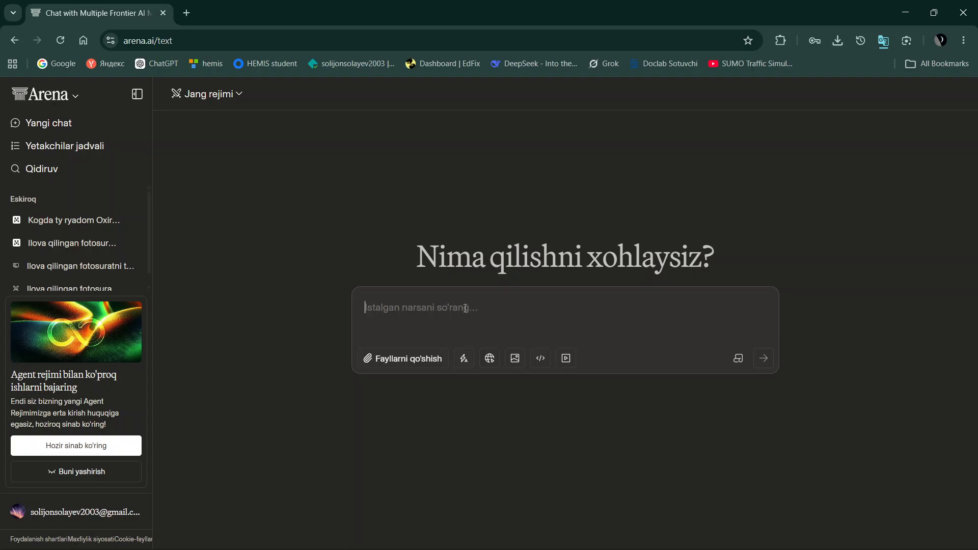
pyautogui.write('Yo')
pyautogui.write('tube')
pyautogui.press('BackSpace')
pyautogui.press('BackSpace')
pyautogui.press('BackSpace')
pyautogui.press('BackSpace')
pyautogui.write('utubed')
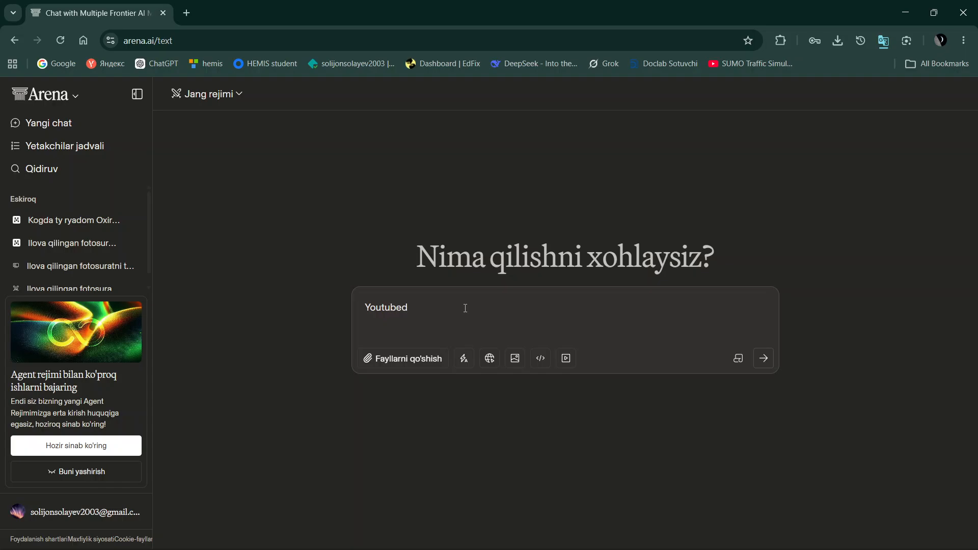
pyautogui.write('a 1000ta obunachiga long videoa')
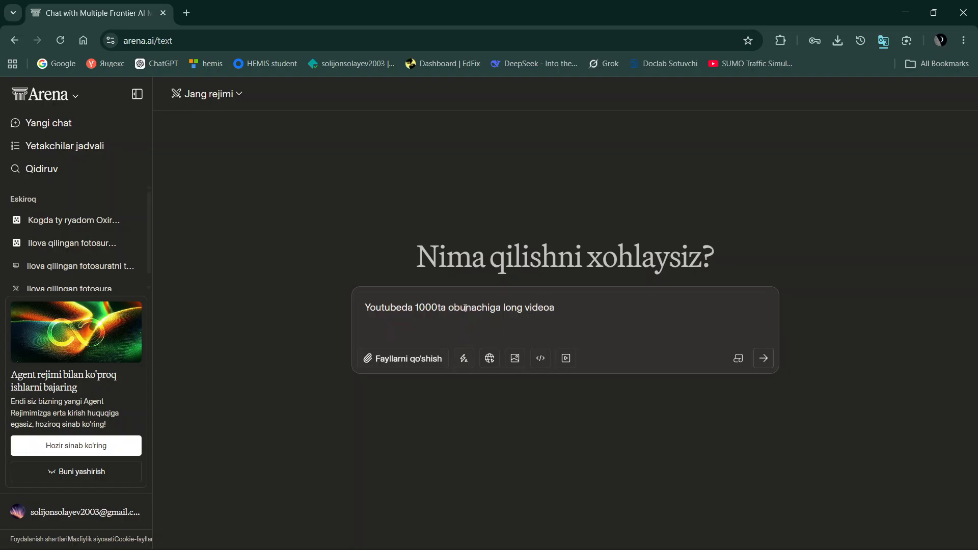
pyautogui.press('BackSpace')
pyautogui.write('lar orqali chiqish stra')
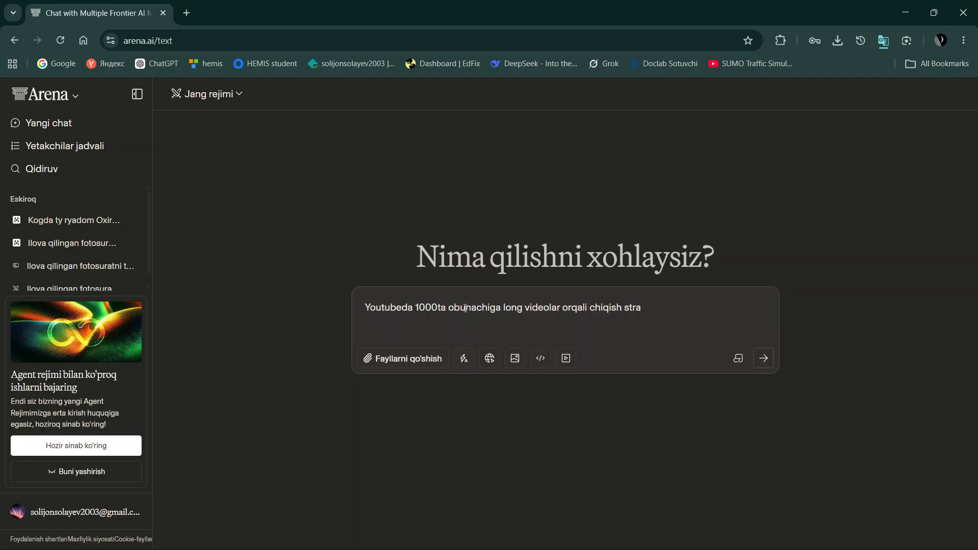
pyautogui.write('tegiyasini tuzibbber')
pyautogui.click(588, 308)
pyautogui.write('tez')
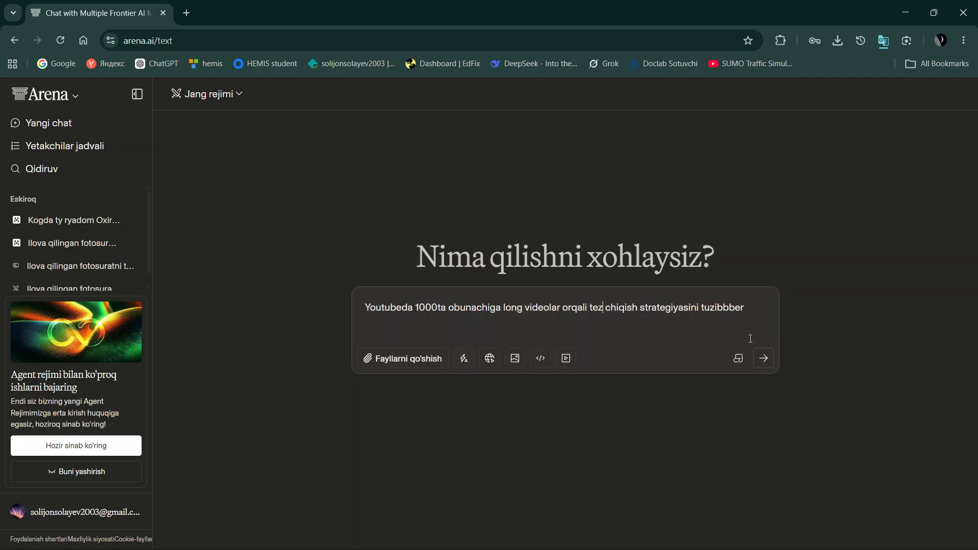
# Correct the end of the prompt to "tuzib ber" and send it to both anonymous models
pyautogui.moveTo(745, 307); pyautogui.dragTo(358, 323)
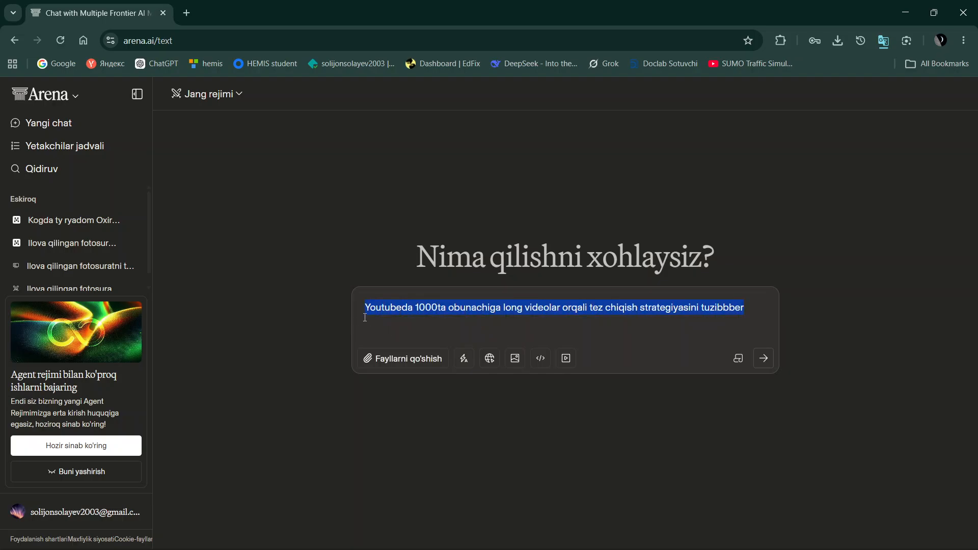
pyautogui.click(727, 311)
pyautogui.press('BackSpace')
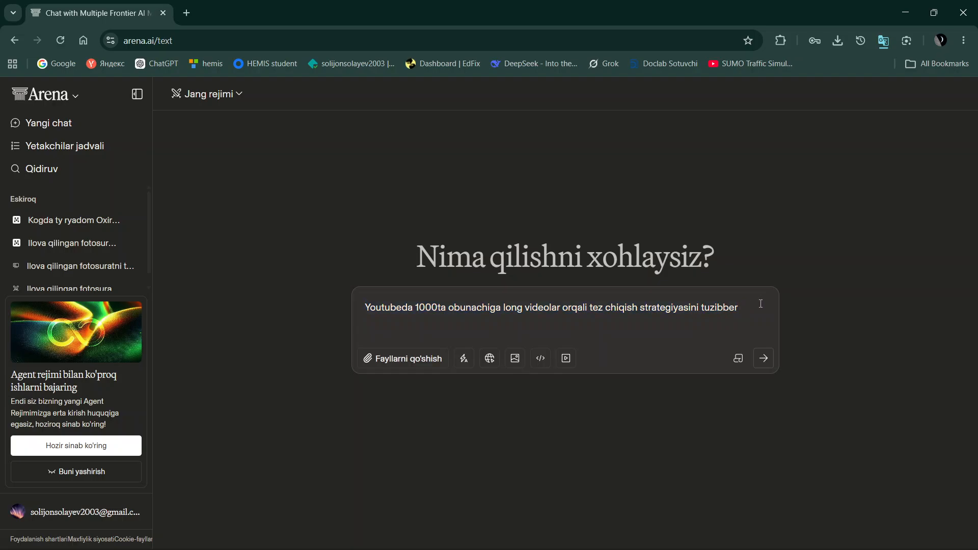
pyautogui.moveTo(743, 308); pyautogui.dragTo(637, 311)
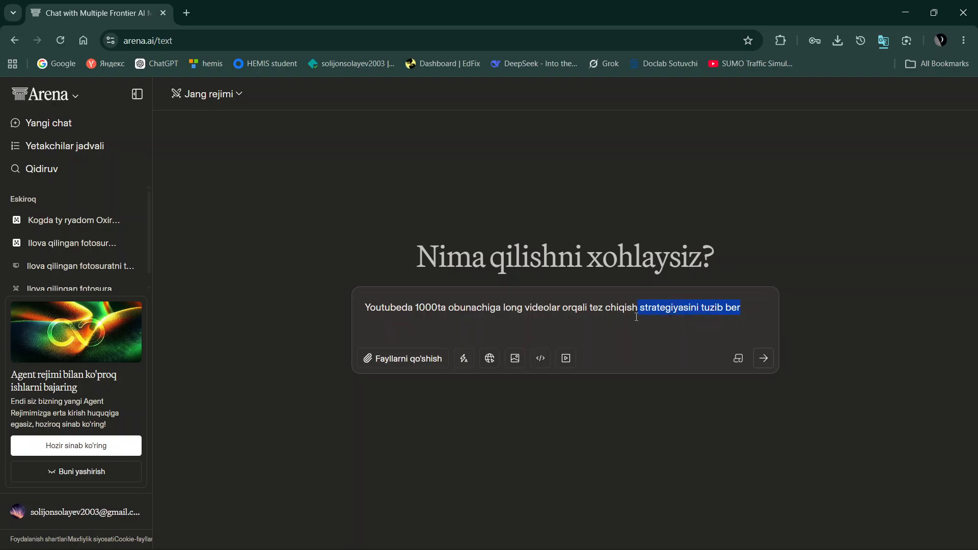
pyautogui.hotkey('ctrl', 'a')
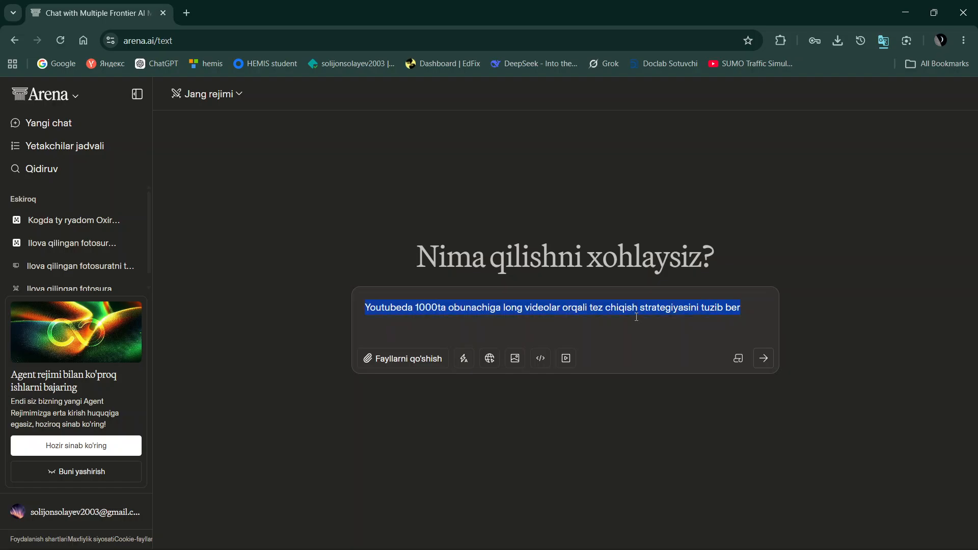
pyautogui.click(768, 358)
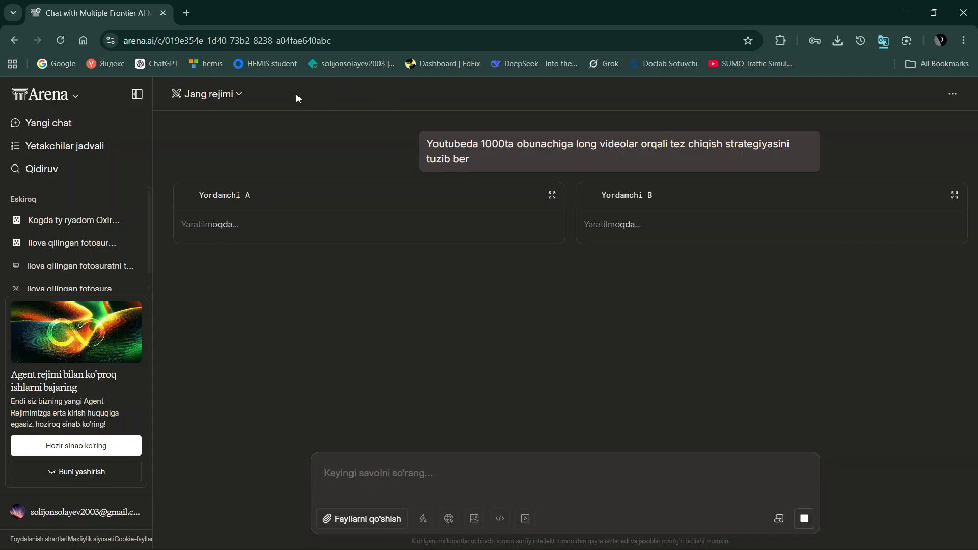
# View the chat mode options and read through the answers of Yordamchi A and Yordamchi B to the prompt
pyautogui.click(245, 93)
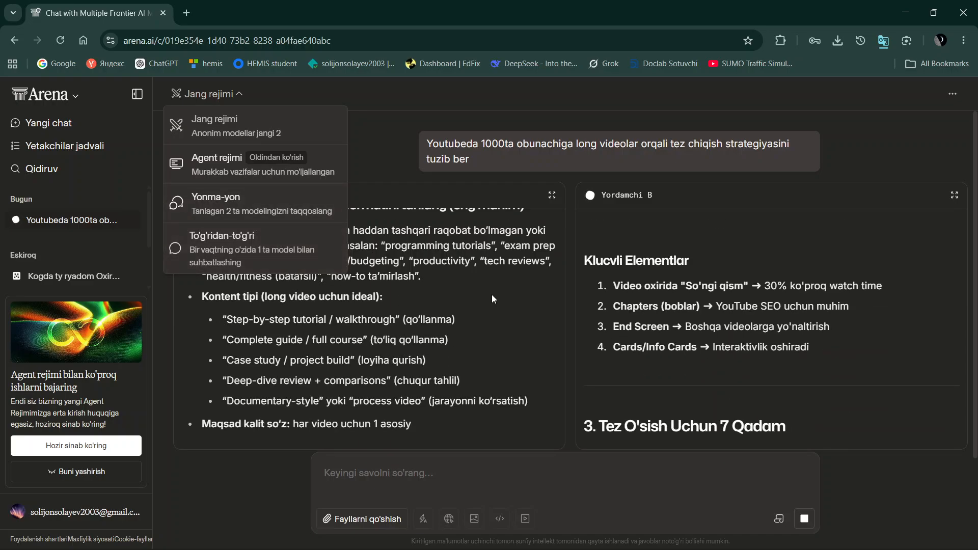
pyautogui.click(524, 287)
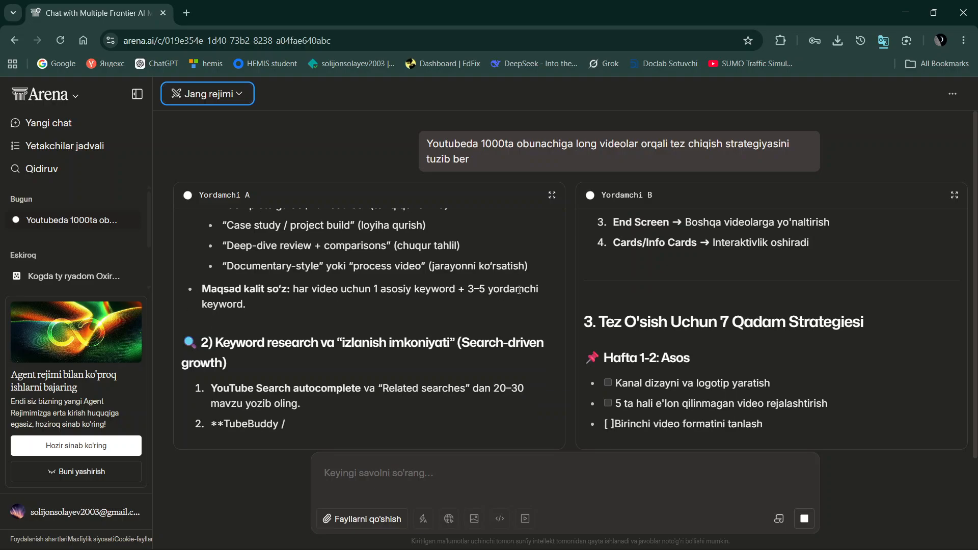
pyautogui.scroll(2, 495, 309)
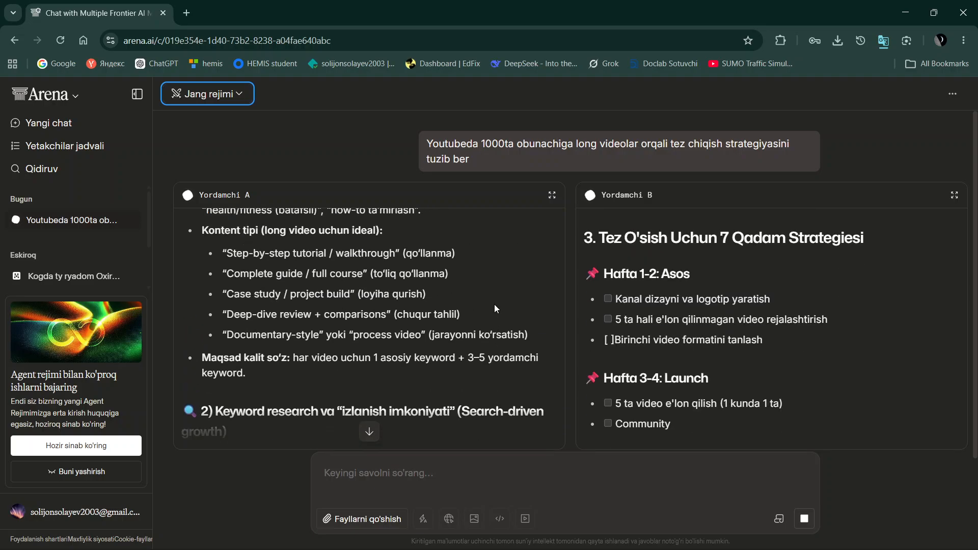
pyautogui.scroll(-3, 494, 304)
pyautogui.scroll(6, 494, 306)
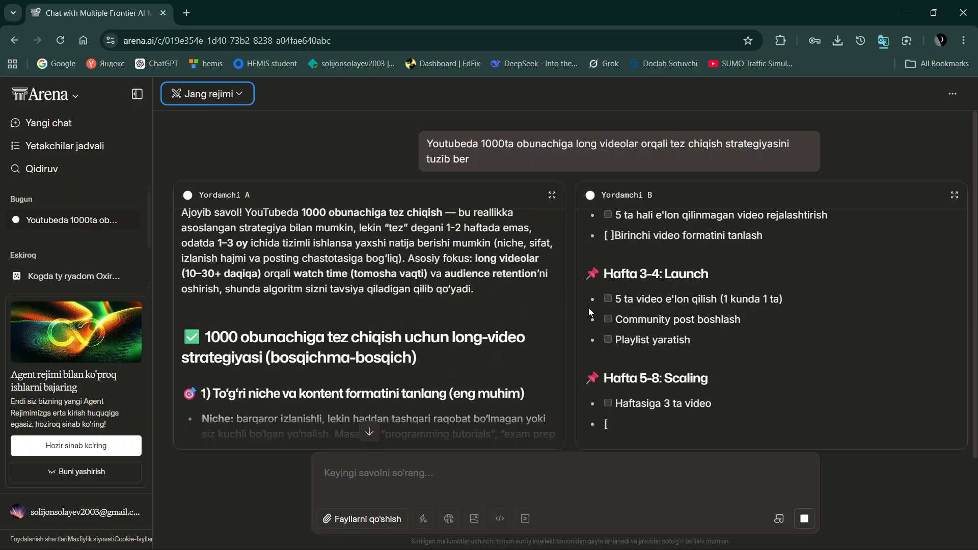
pyautogui.scroll(10, 598, 310)
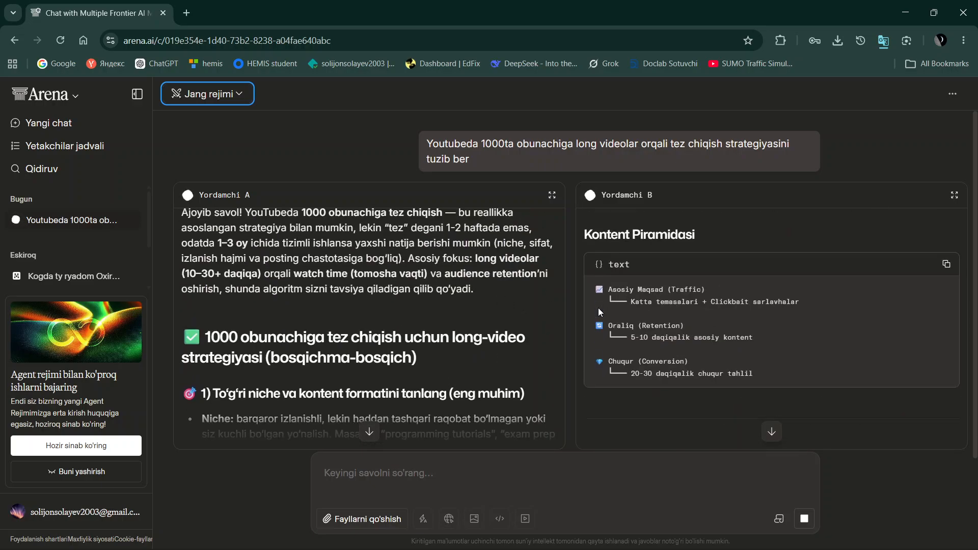
pyautogui.scroll(5, 598, 308)
pyautogui.scroll(-15, 597, 307)
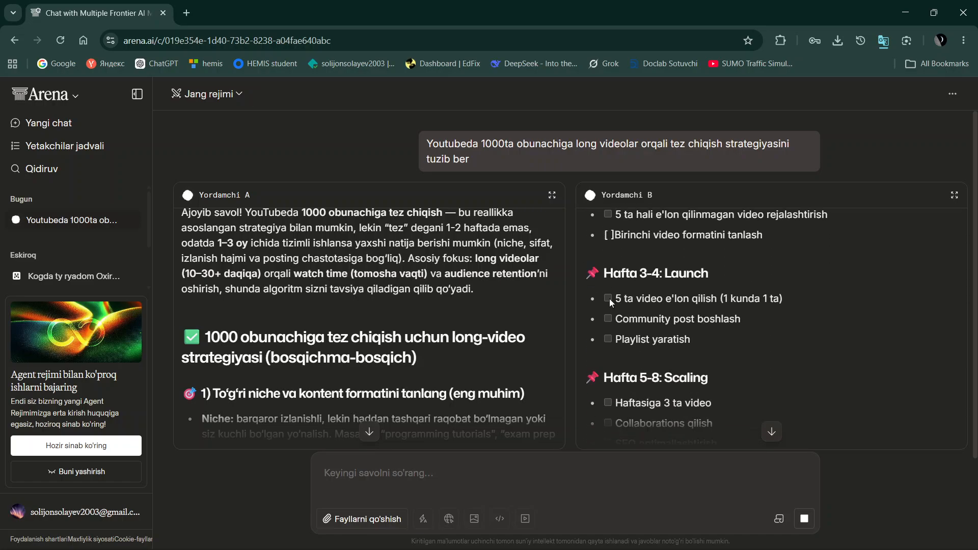
pyautogui.scroll(-10, 610, 306)
pyautogui.scroll(-4, 617, 319)
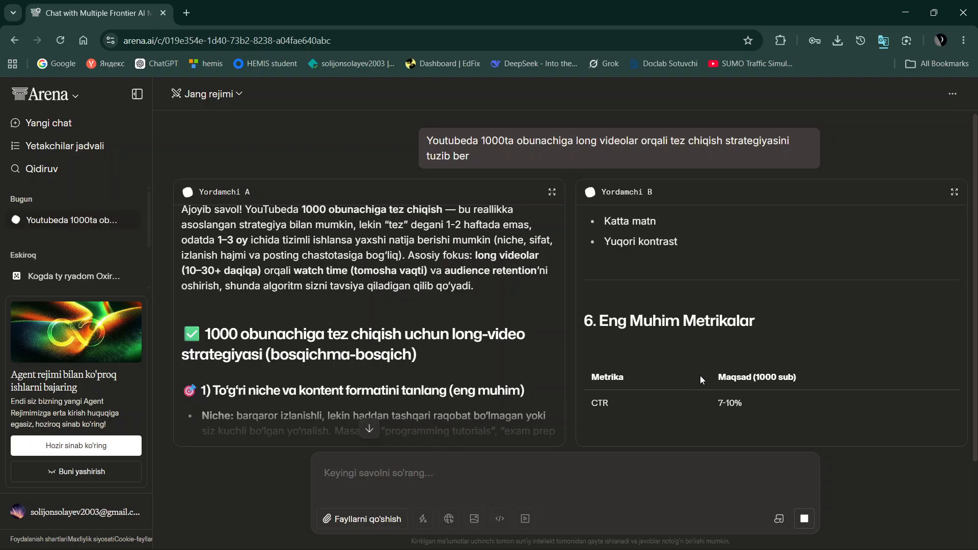
pyautogui.scroll(-15, 496, 380)
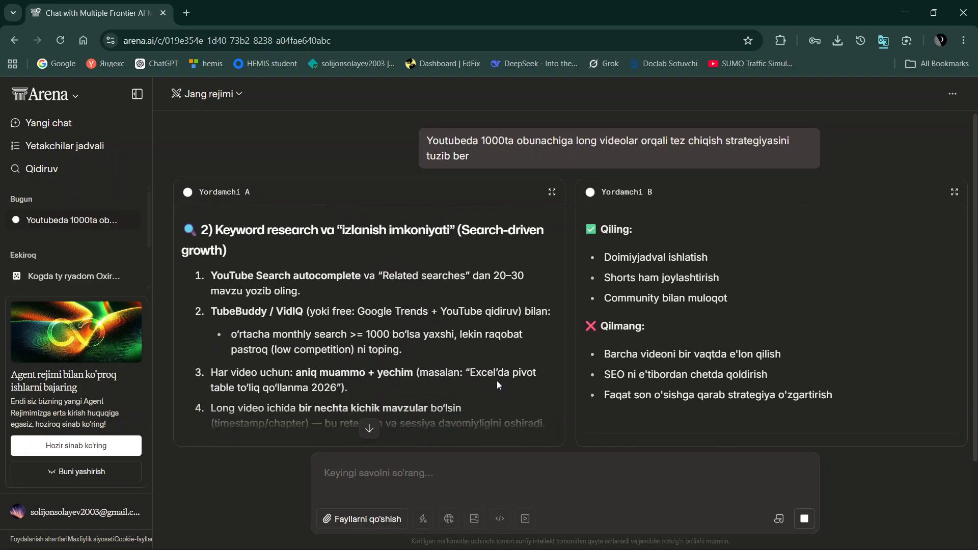
pyautogui.click(370, 429)
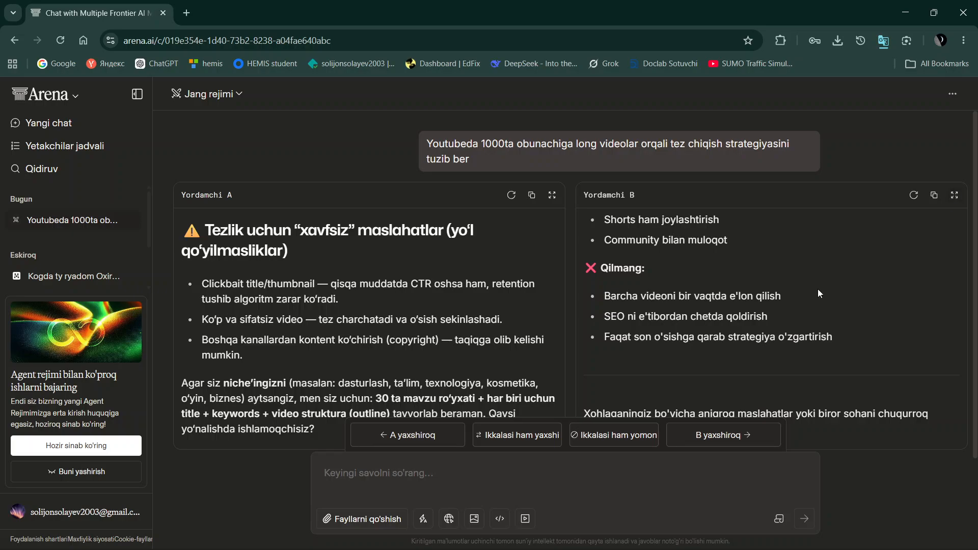
pyautogui.scroll(-1, 666, 357)
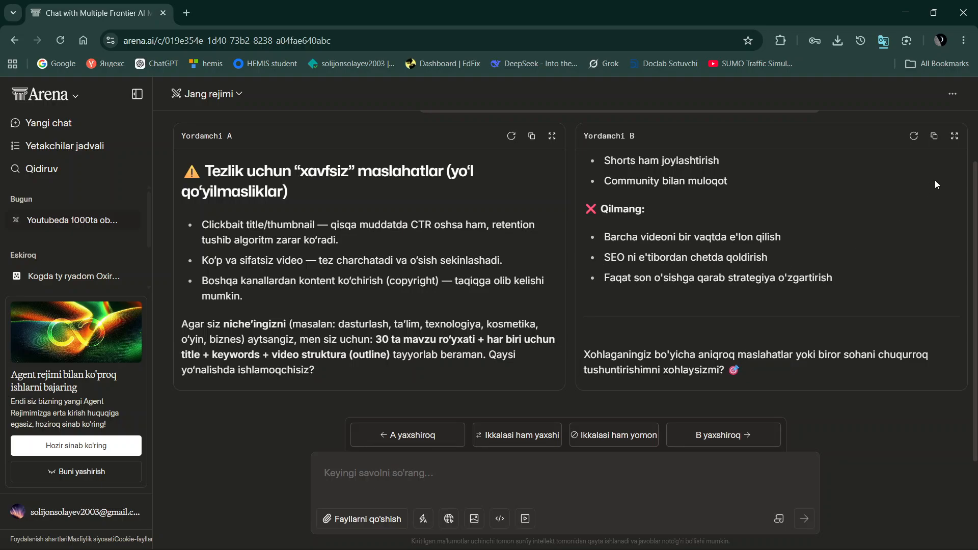
# Expand Yordamchi B's answer to the full view and read through its strategy sections
pyautogui.click(954, 137)
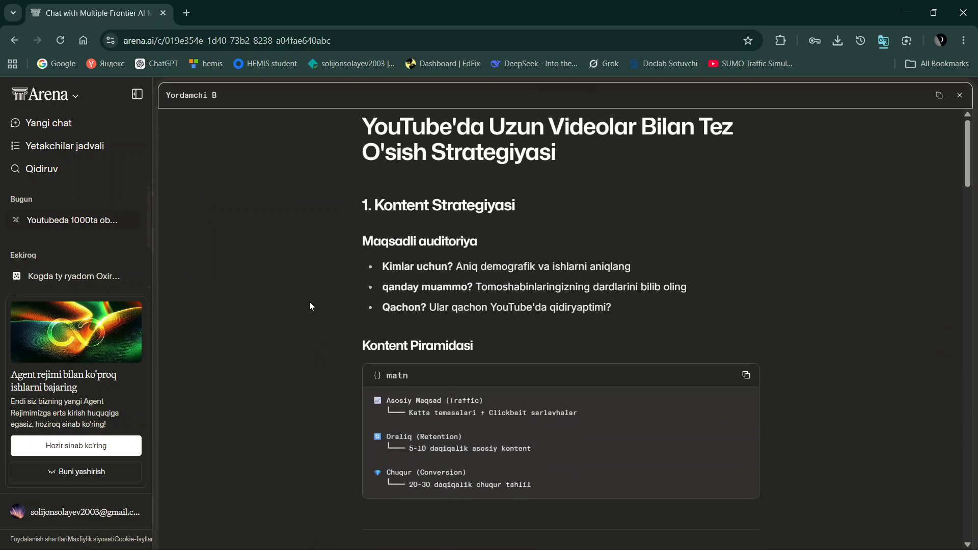
pyautogui.scroll(-15, 353, 258)
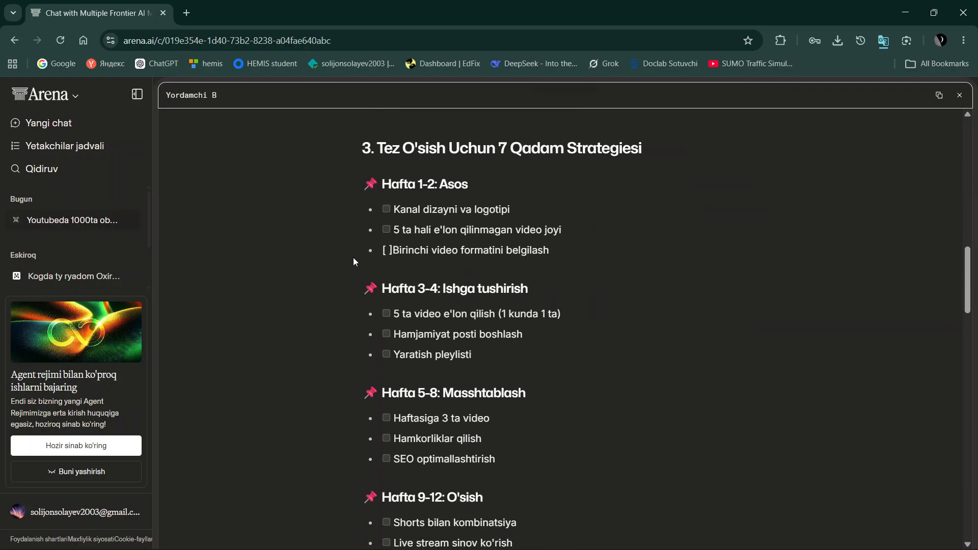
pyautogui.scroll(-15, 353, 257)
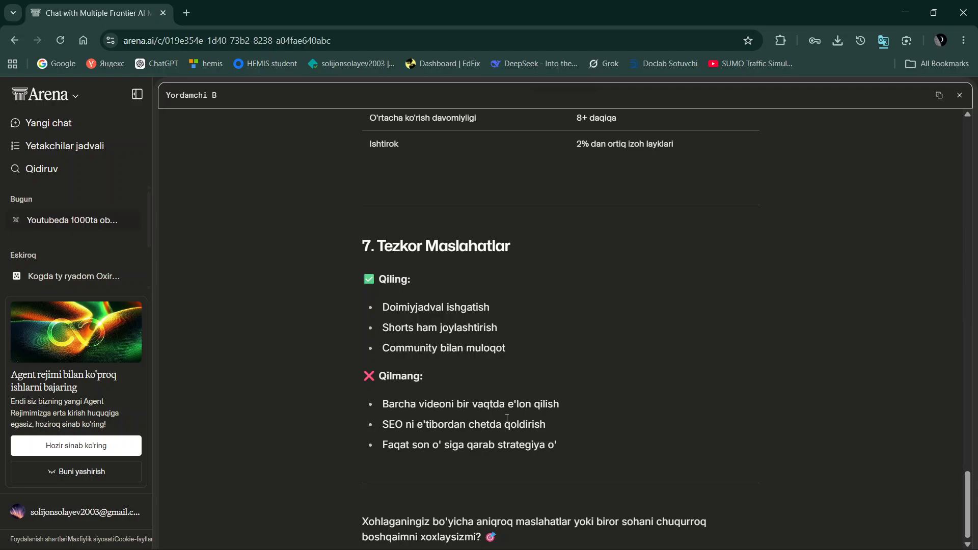
pyautogui.scroll(4, 507, 418)
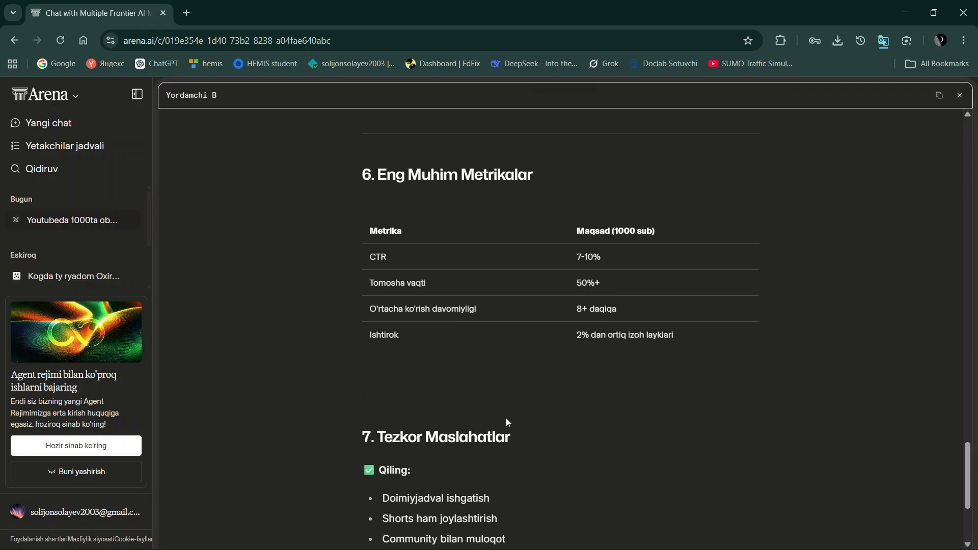
# Review Yordamchi B's answer from the metrics section back to its beginning, and close the full view
pyautogui.scroll(6, 507, 422)
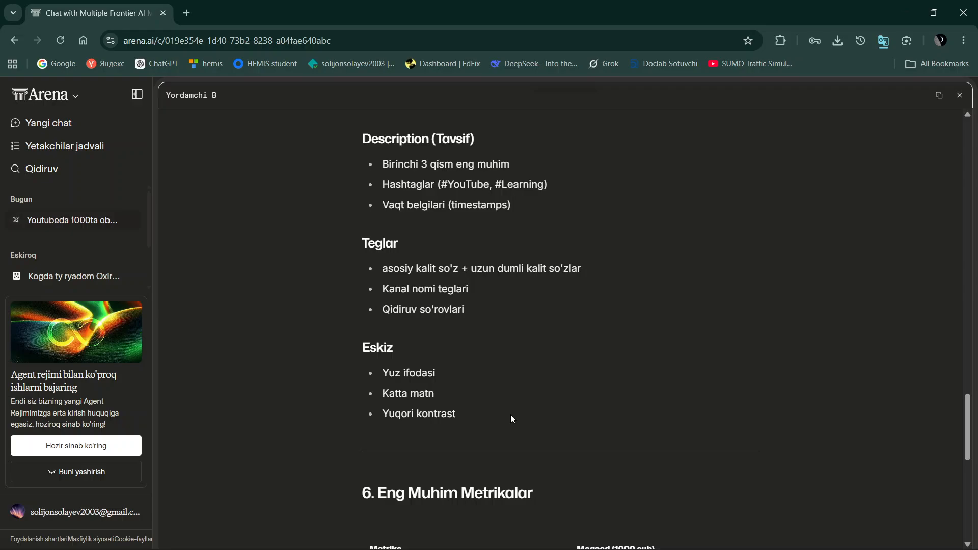
pyautogui.scroll(13, 510, 414)
pyautogui.scroll(15, 511, 418)
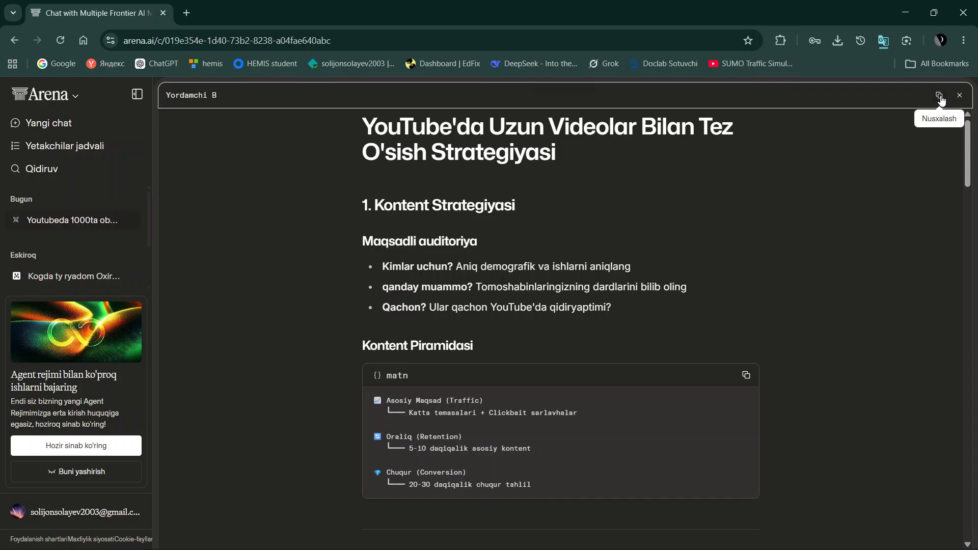
pyautogui.click(962, 94)
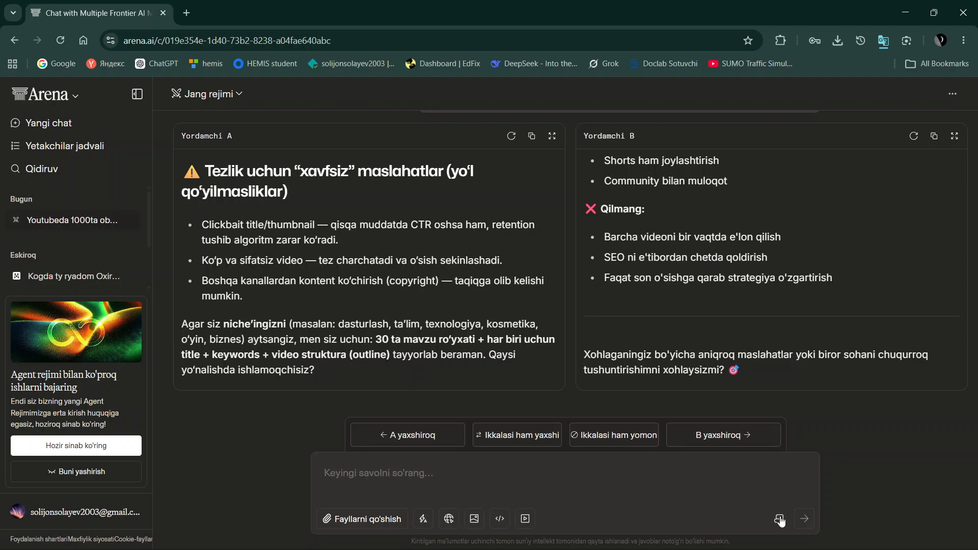
# View the notice about prompts being shared publicly for AI research and open its frequently asked questions page
pyautogui.moveTo(780, 521)
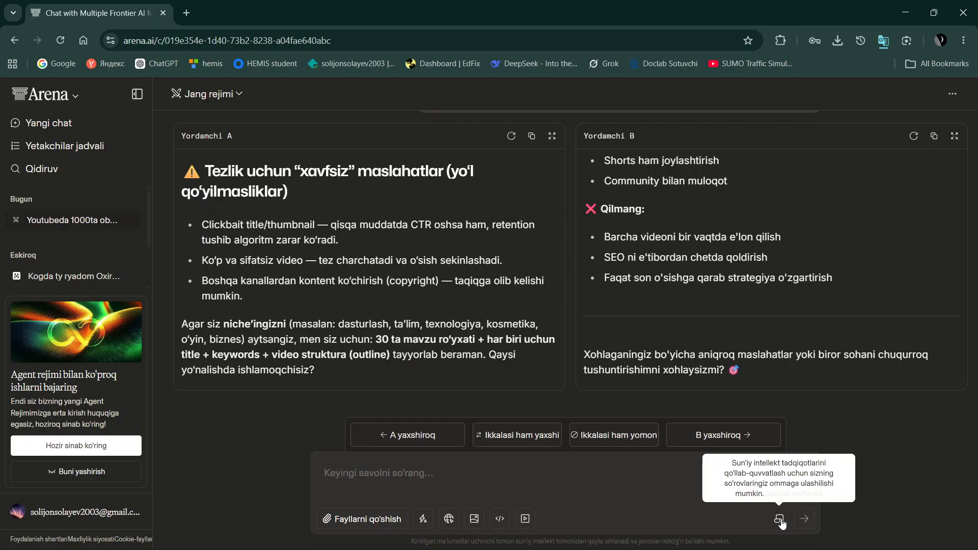
pyautogui.click(780, 521)
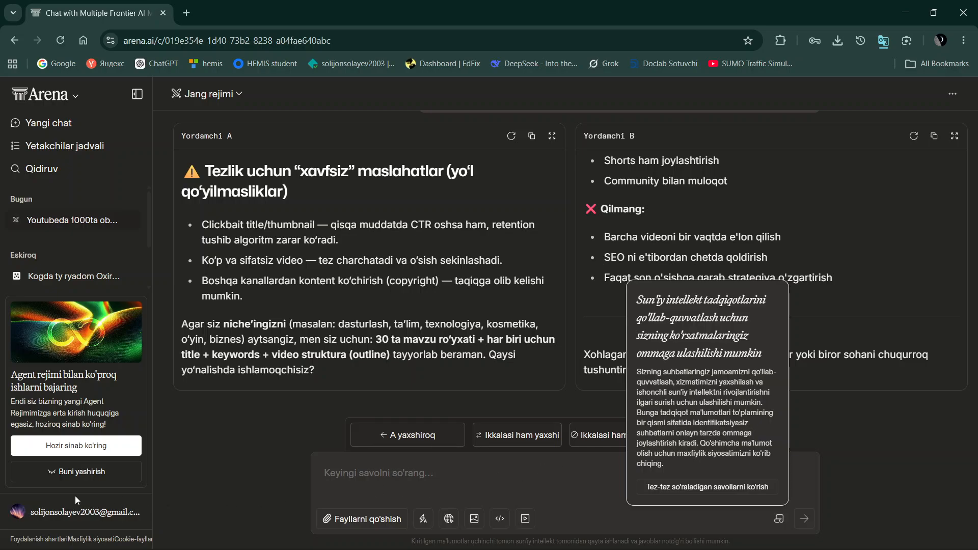
pyautogui.moveTo(198, 529)
pyautogui.click(713, 486)
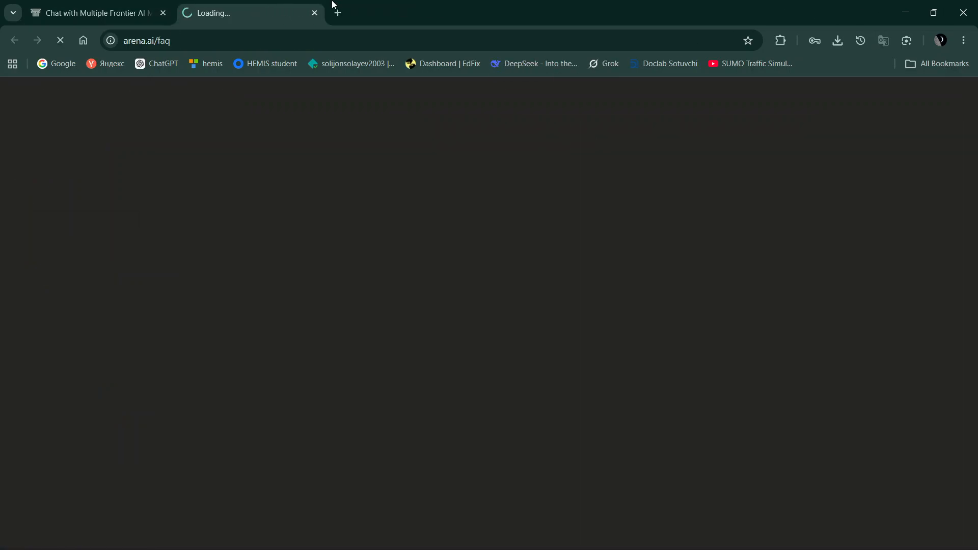
# Skim the Arena FAQ page, return to the battle chat and dismiss the data-sharing notice
pyautogui.scroll(-7, 398, 294)
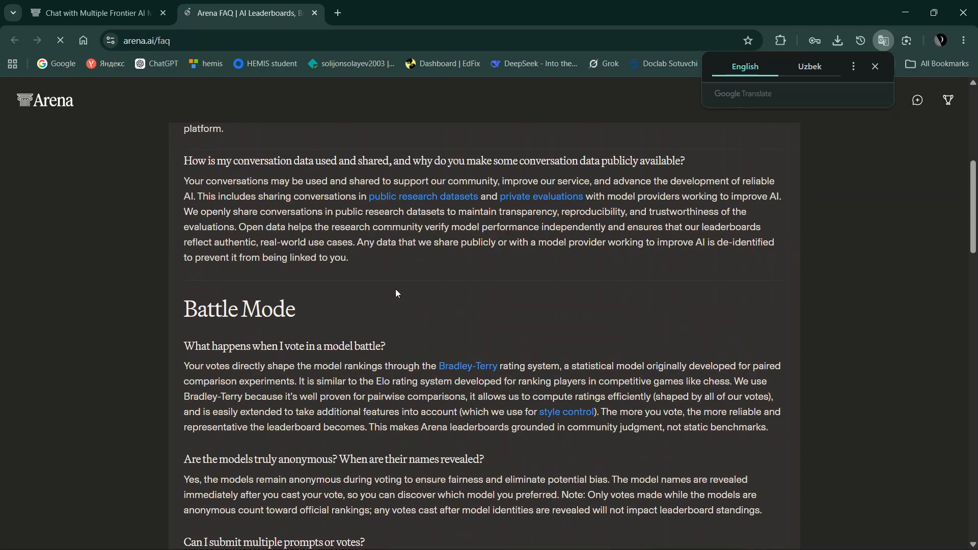
pyautogui.scroll(-15, 397, 290)
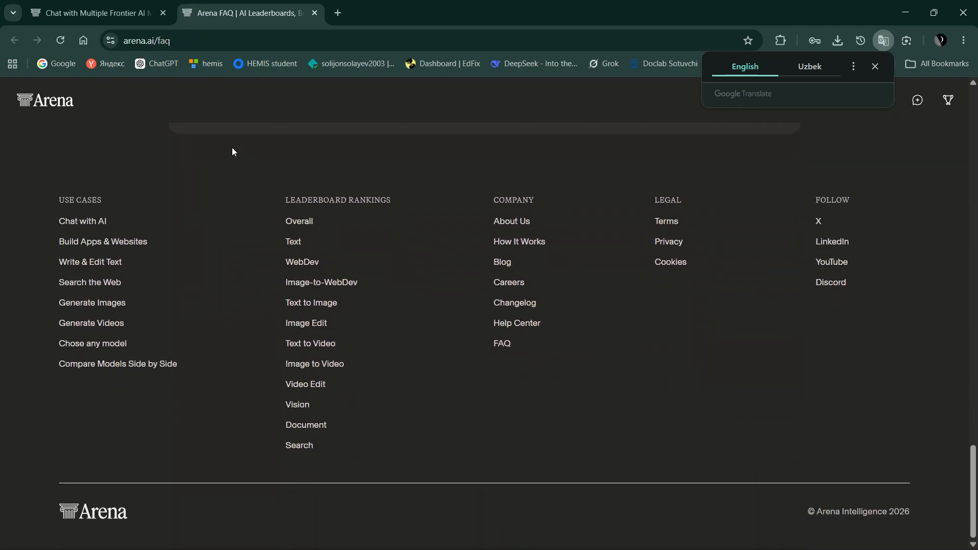
pyautogui.click(92, 13)
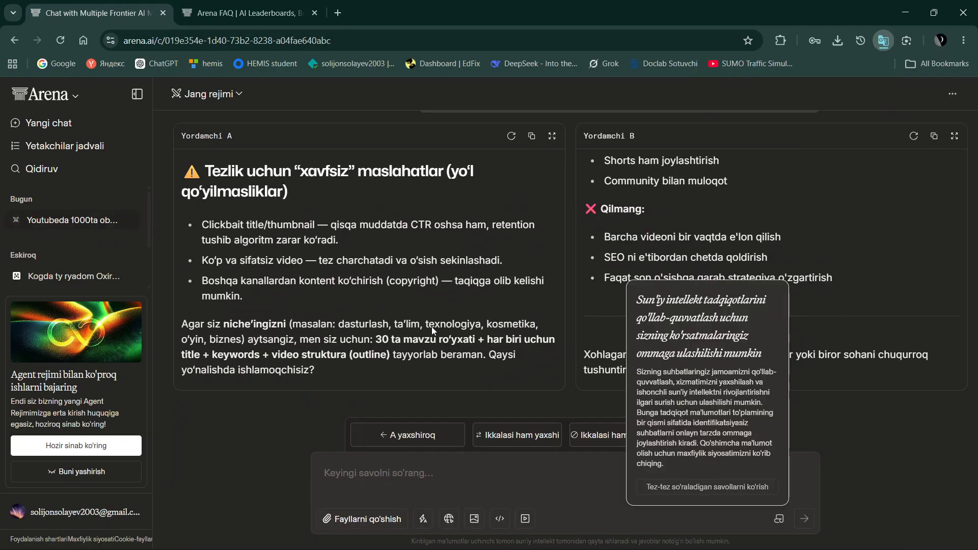
pyautogui.click(495, 257)
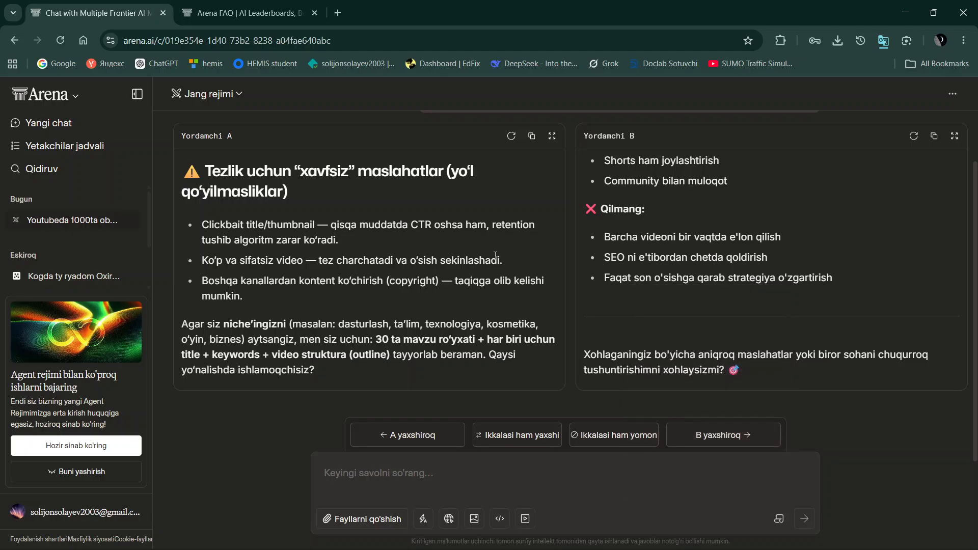
# Expand Yordamchi A's answer to the full view and read its sections on niche choice, keyword research and long-video structure
pyautogui.click(552, 135)
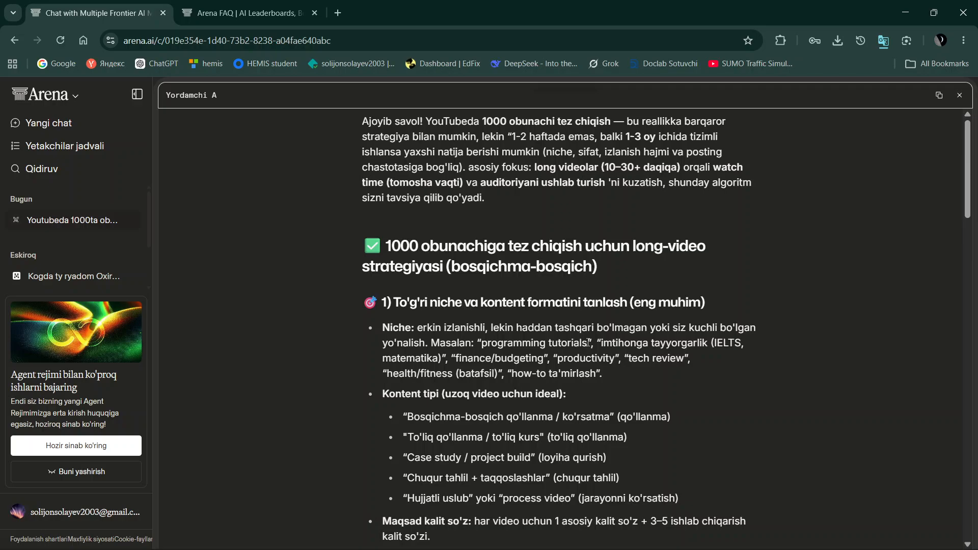
pyautogui.scroll(-4, 589, 343)
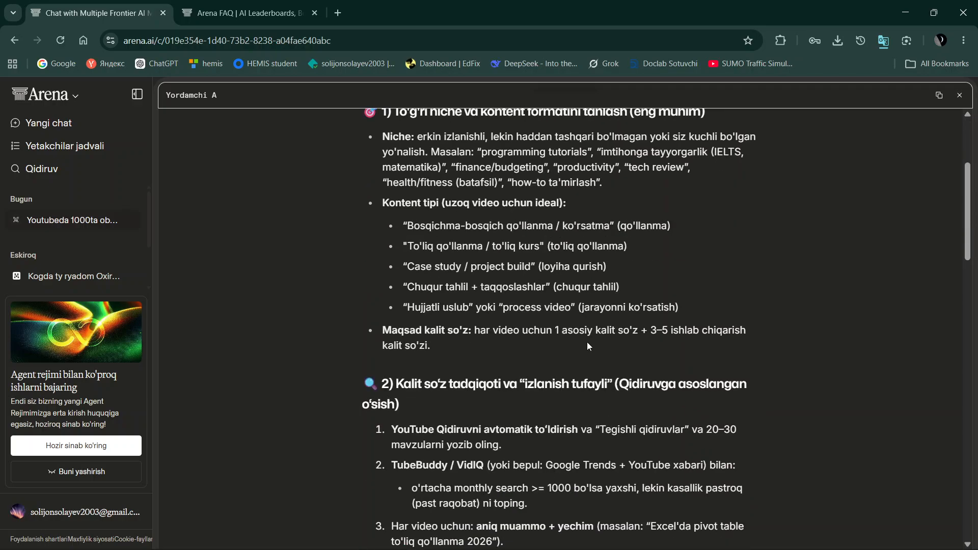
pyautogui.scroll(1, 587, 343)
pyautogui.scroll(1, 587, 343)
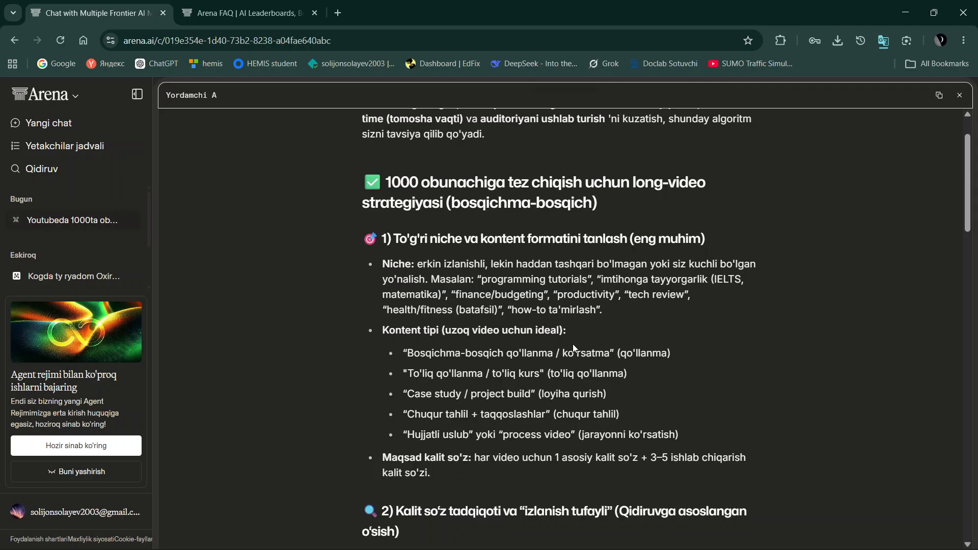
pyautogui.scroll(1, 589, 323)
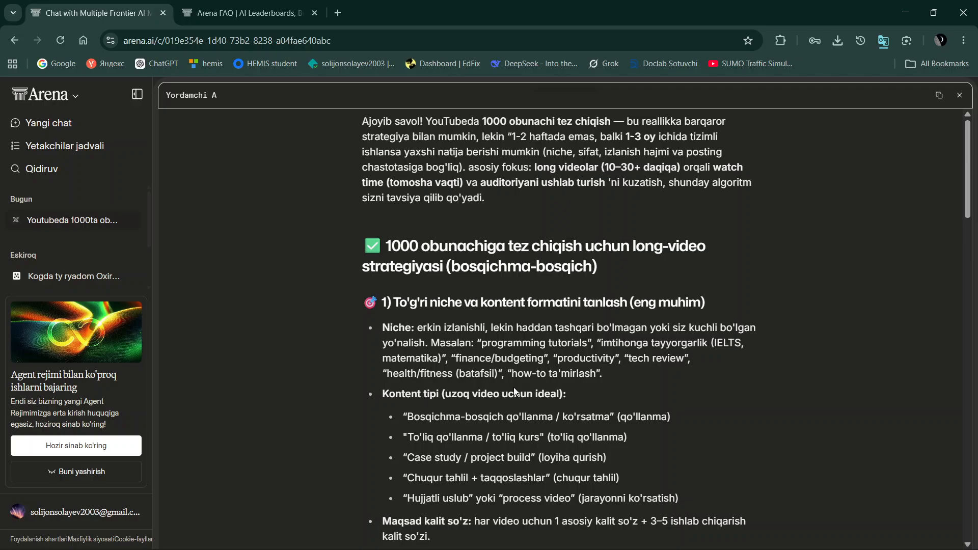
pyautogui.scroll(-1, 513, 387)
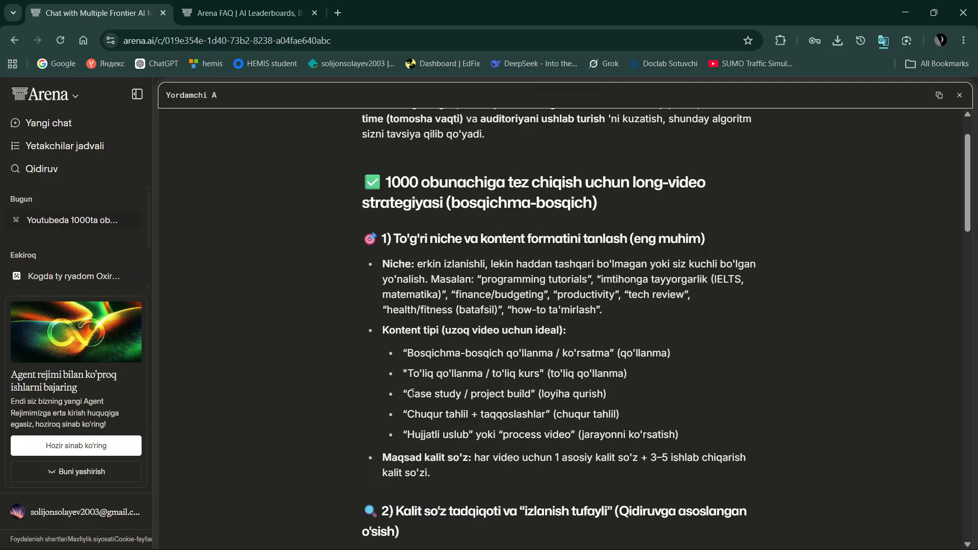
pyautogui.scroll(-1, 411, 393)
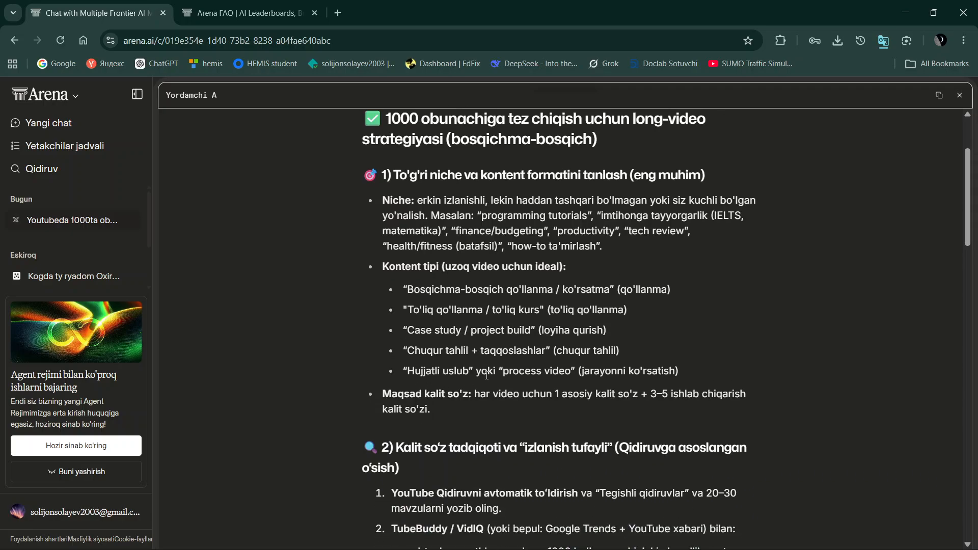
pyautogui.scroll(-1, 543, 374)
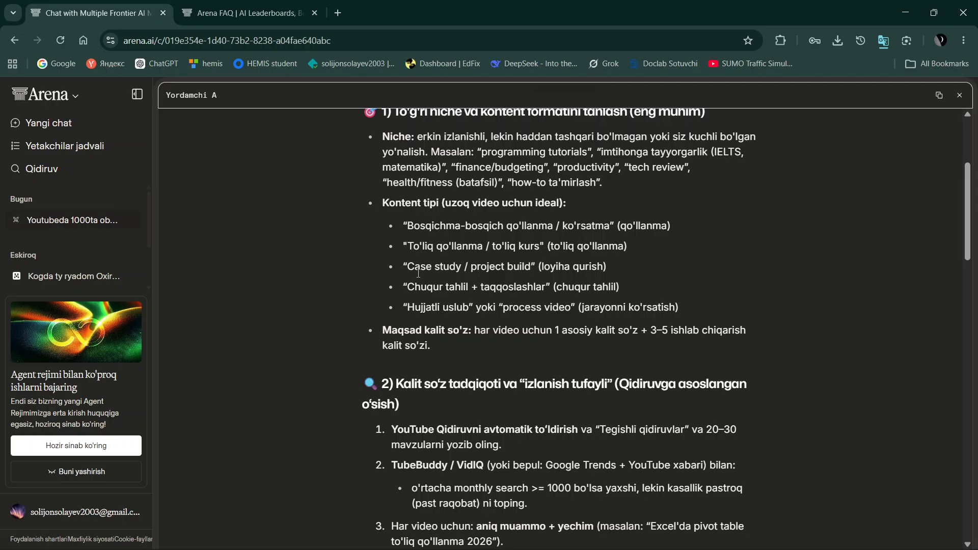
pyautogui.scroll(-2, 408, 368)
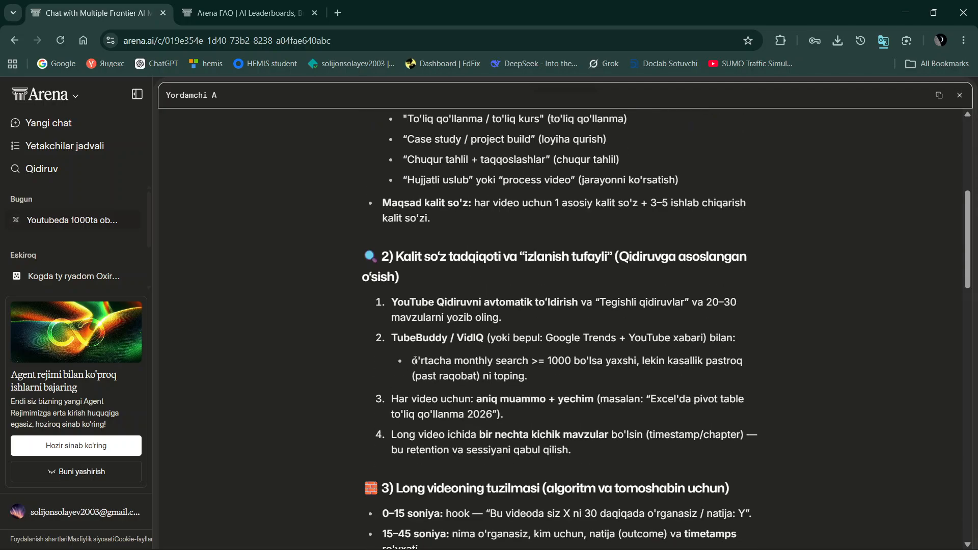
pyautogui.scroll(-1, 579, 314)
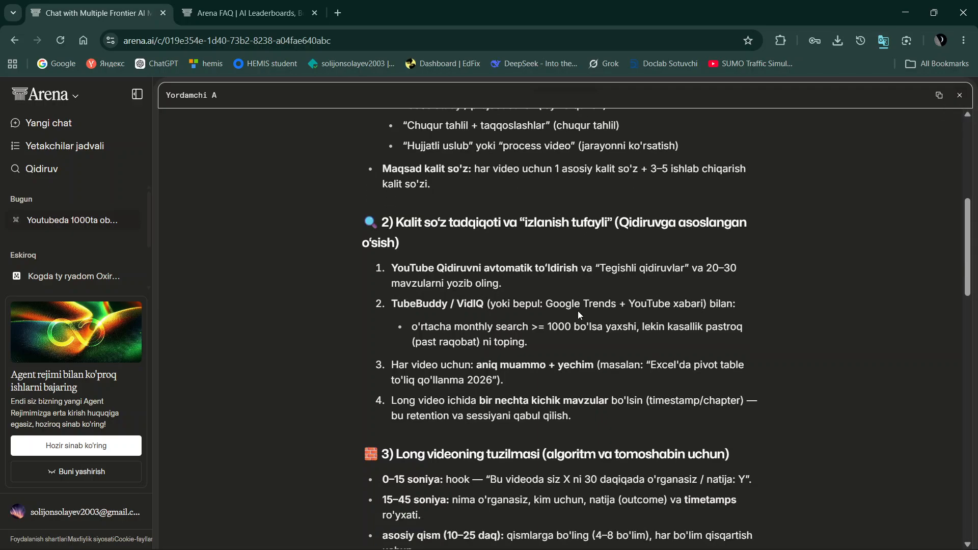
pyautogui.scroll(-3, 578, 311)
pyautogui.scroll(3, 530, 305)
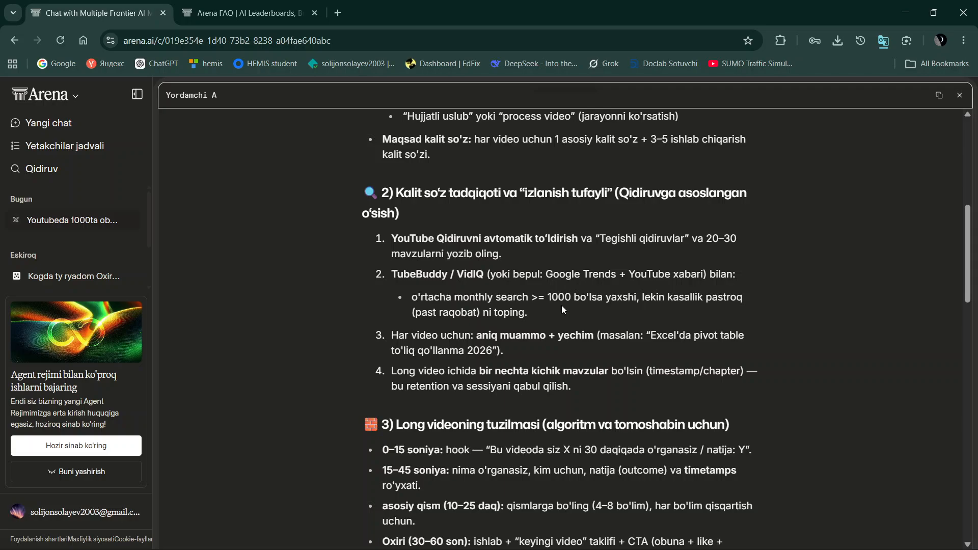
# Read the rest of Yordamchi A's answer, from SEO and posting schedule to the closing advice, and close the full view
pyautogui.scroll(-3, 561, 309)
pyautogui.scroll(-8, 499, 312)
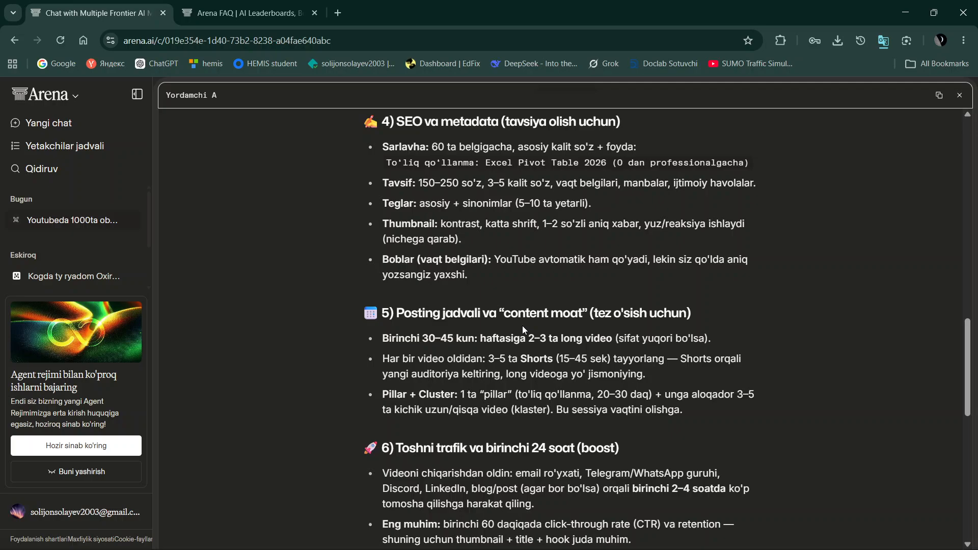
pyautogui.scroll(-4, 523, 330)
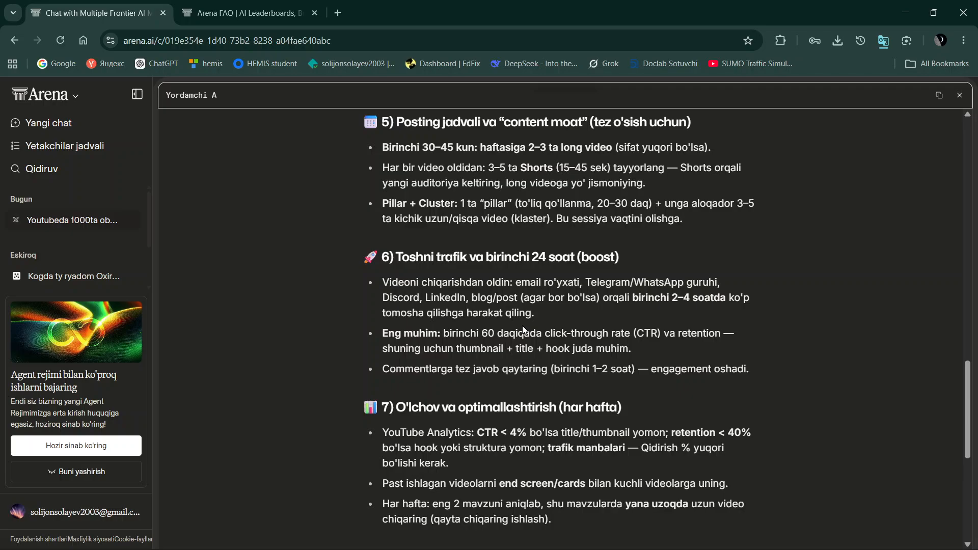
pyautogui.scroll(-3, 523, 328)
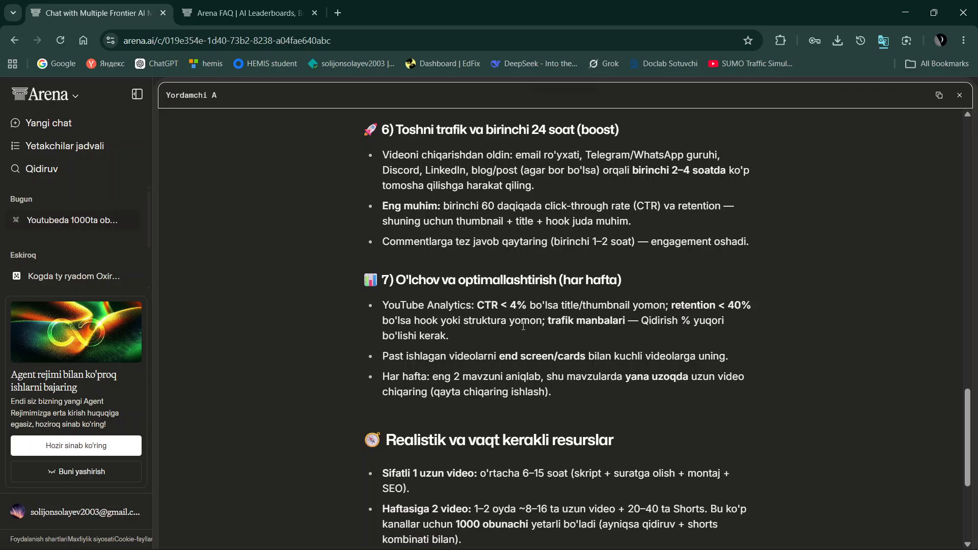
pyautogui.scroll(-1, 523, 326)
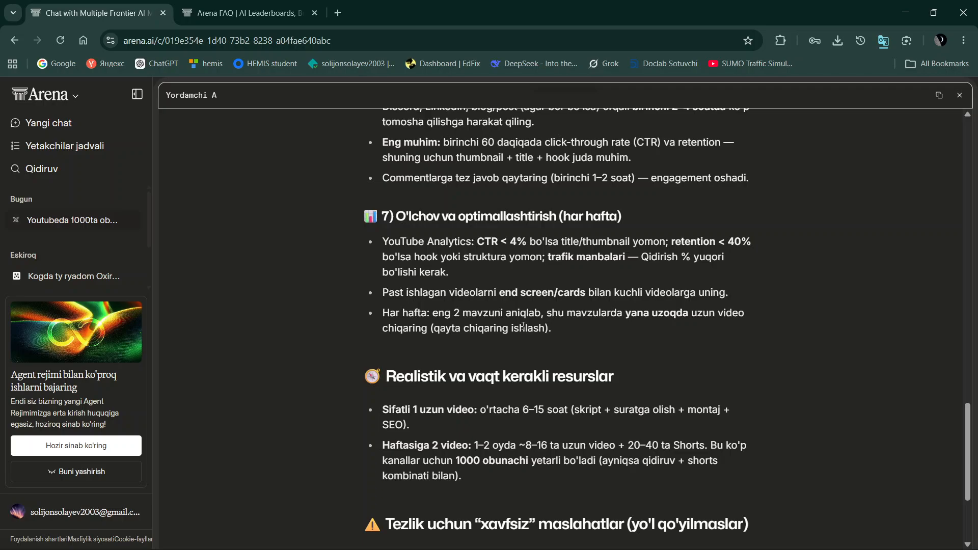
pyautogui.scroll(-2, 522, 326)
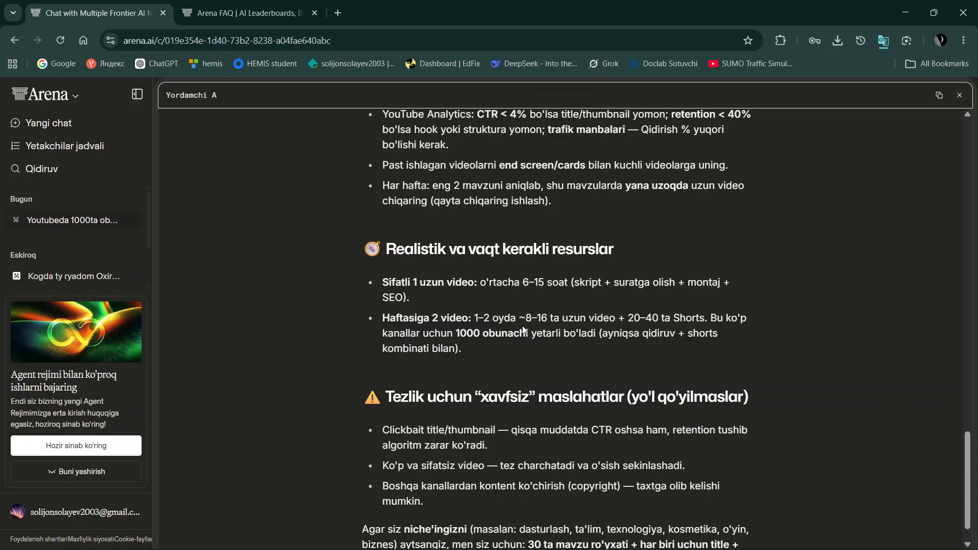
pyautogui.scroll(-1, 524, 330)
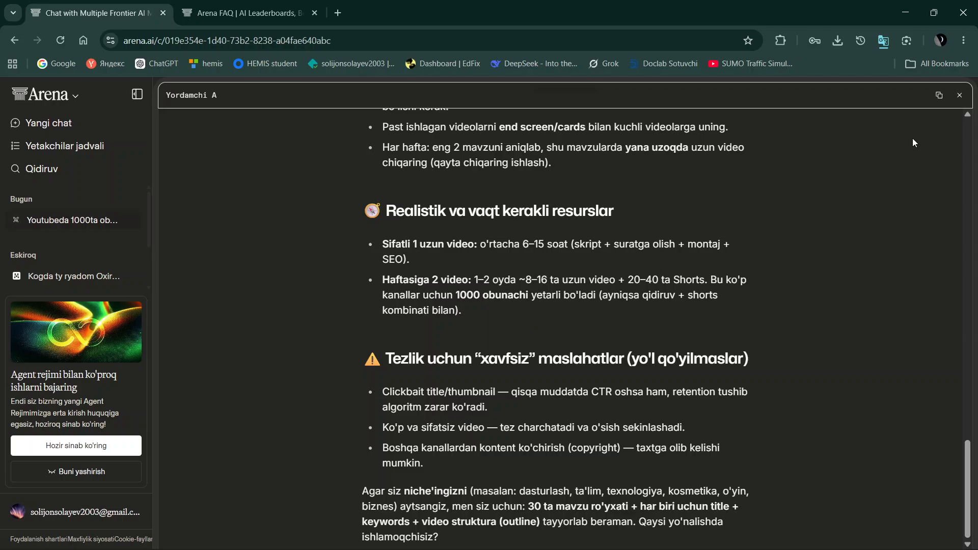
pyautogui.click(959, 96)
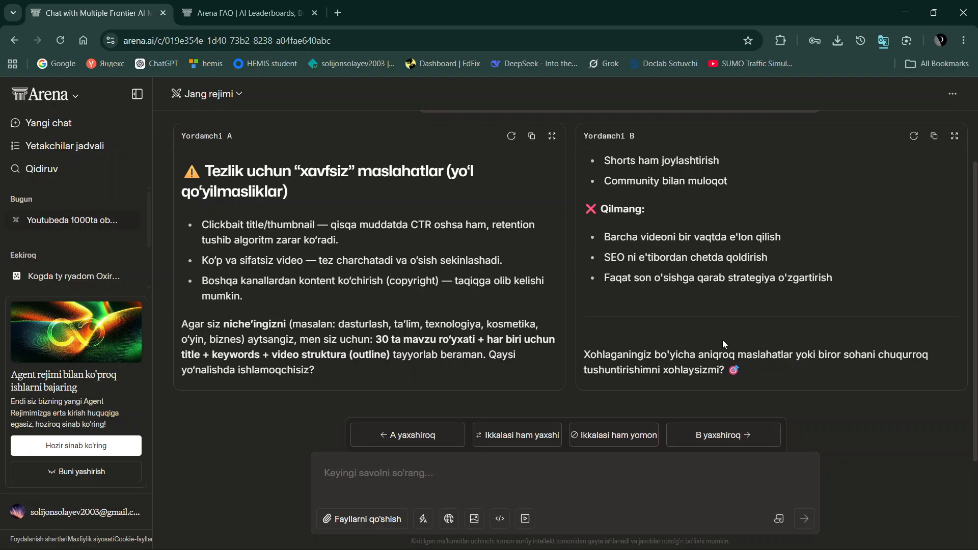
# Compare the answers of Yordamchi A and Yordamchi B side by side, examining A's strategy sections and B's metrics table
pyautogui.scroll(4, 722, 341)
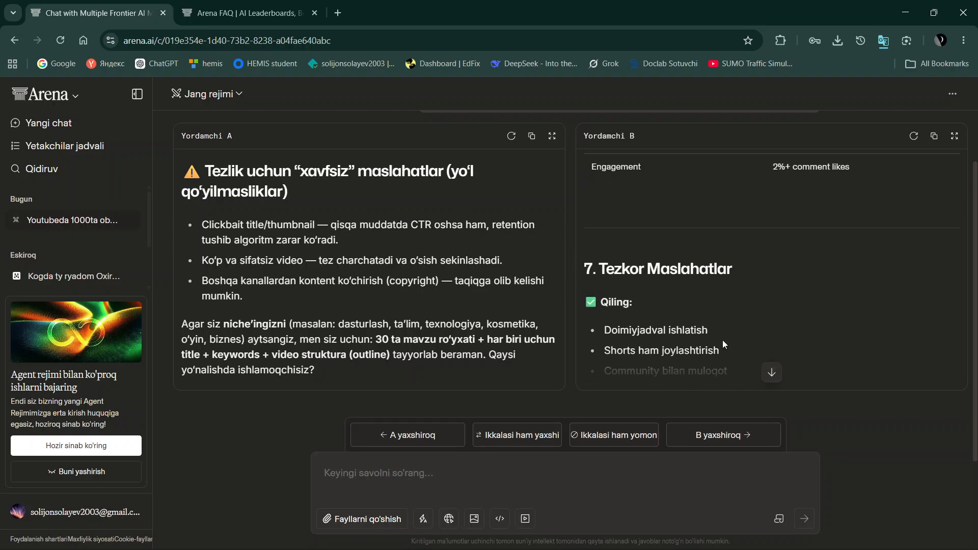
pyautogui.scroll(3, 385, 277)
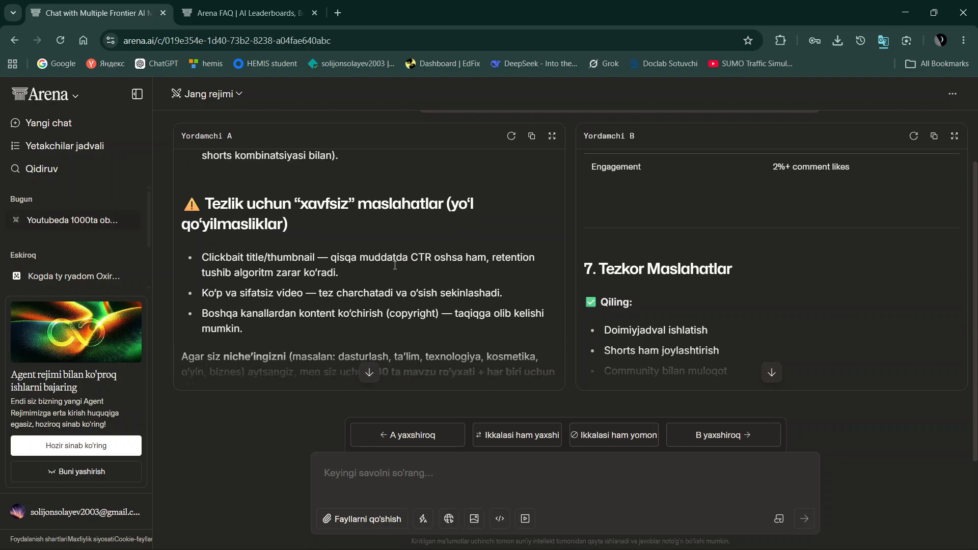
pyautogui.scroll(3, 581, 310)
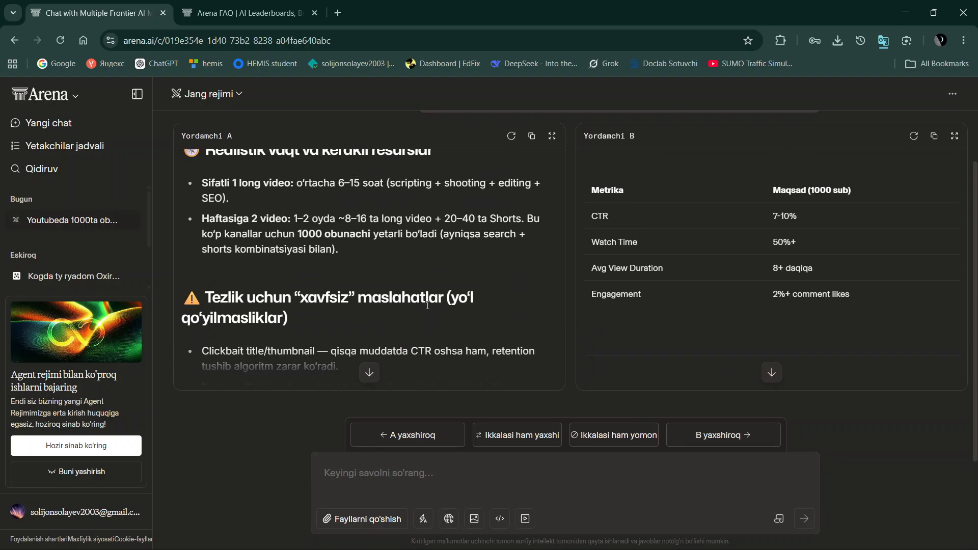
pyautogui.scroll(-5, 430, 310)
pyautogui.scroll(2, 423, 305)
pyautogui.scroll(-1, 422, 305)
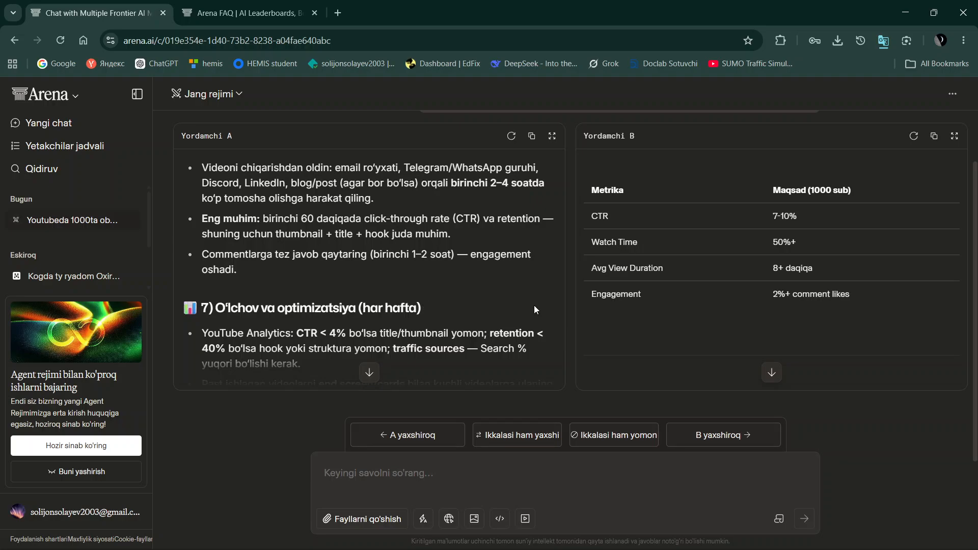
pyautogui.scroll(-3, 679, 293)
pyautogui.scroll(4, 678, 294)
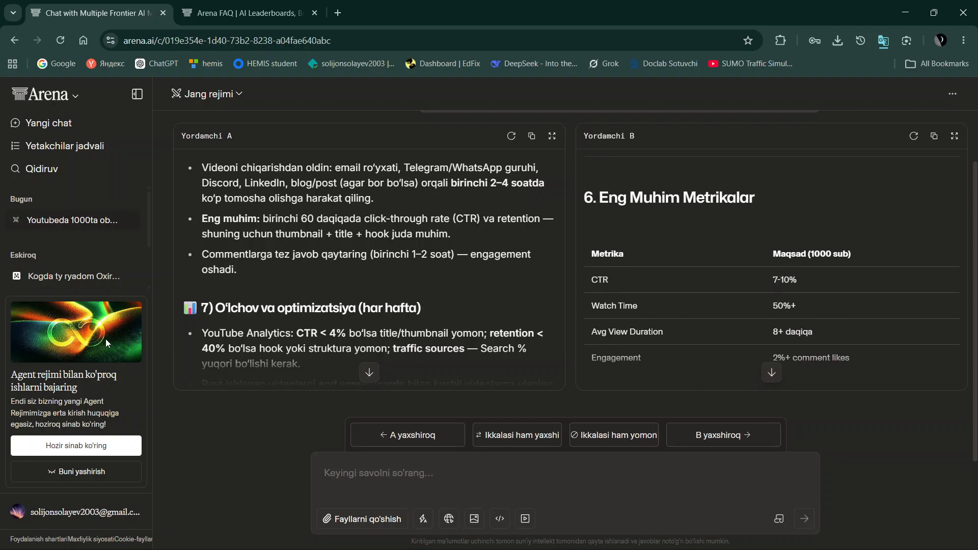
pyautogui.scroll(6, 311, 282)
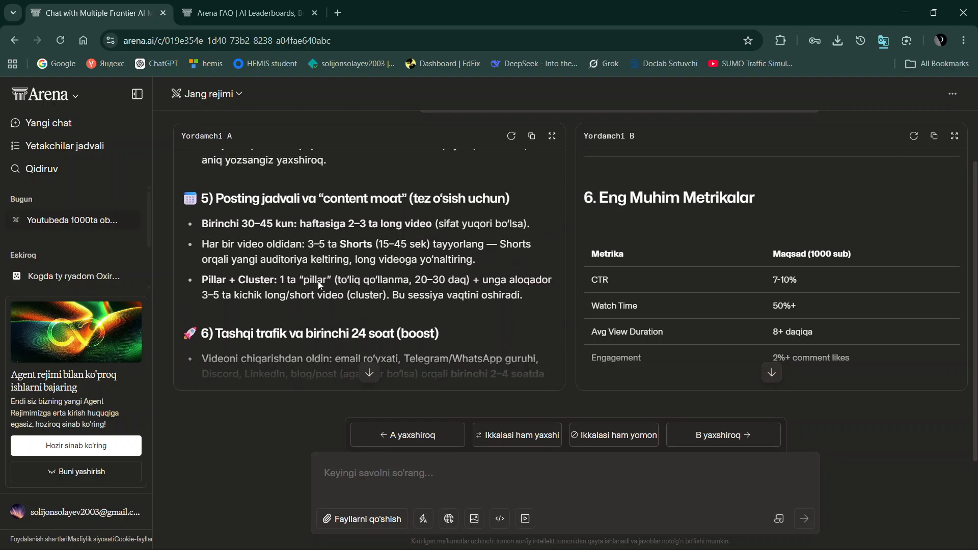
pyautogui.scroll(5, 318, 284)
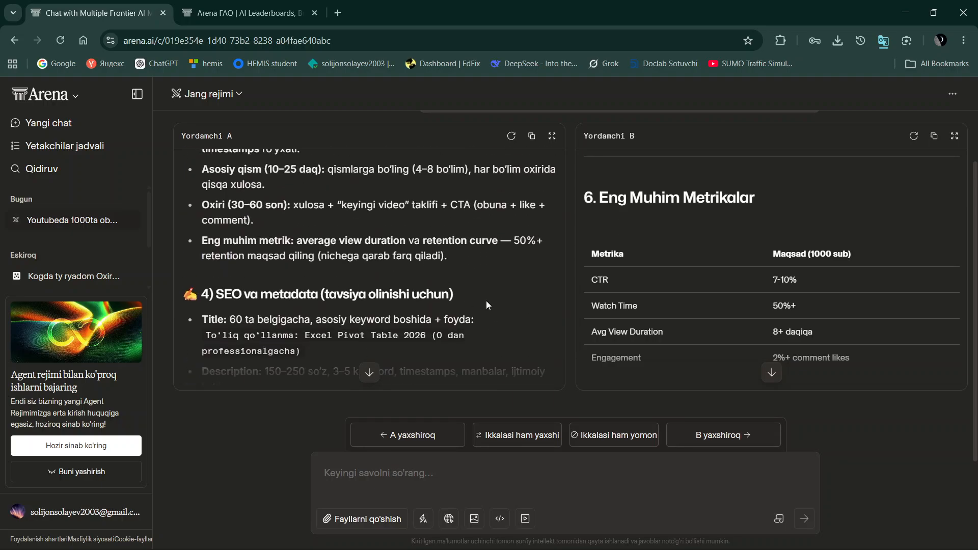
pyautogui.scroll(-2, 487, 304)
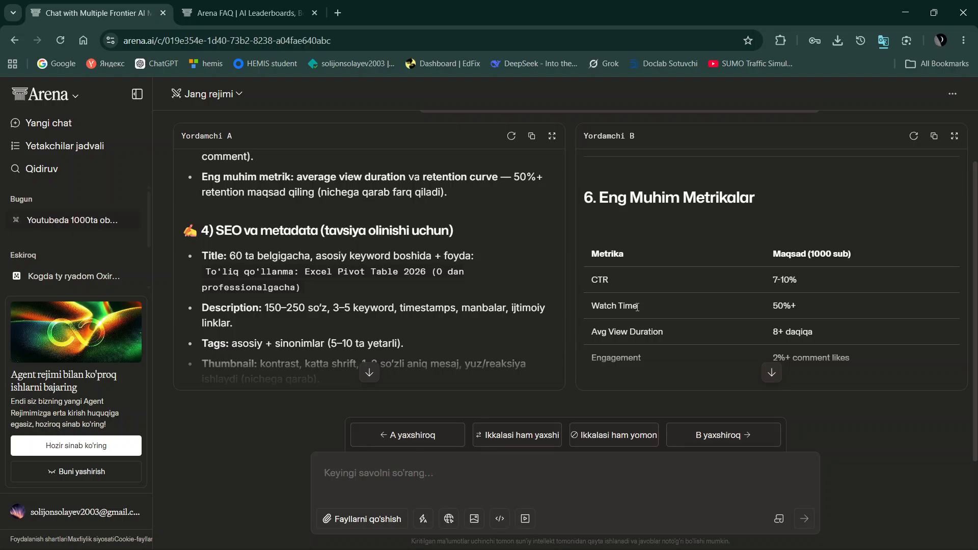
# Examine Yordamchi B's title templates, title, description, tags and thumbnail tips, metrics table and quick do's and don'ts
pyautogui.scroll(-2, 636, 307)
pyautogui.scroll(6, 636, 307)
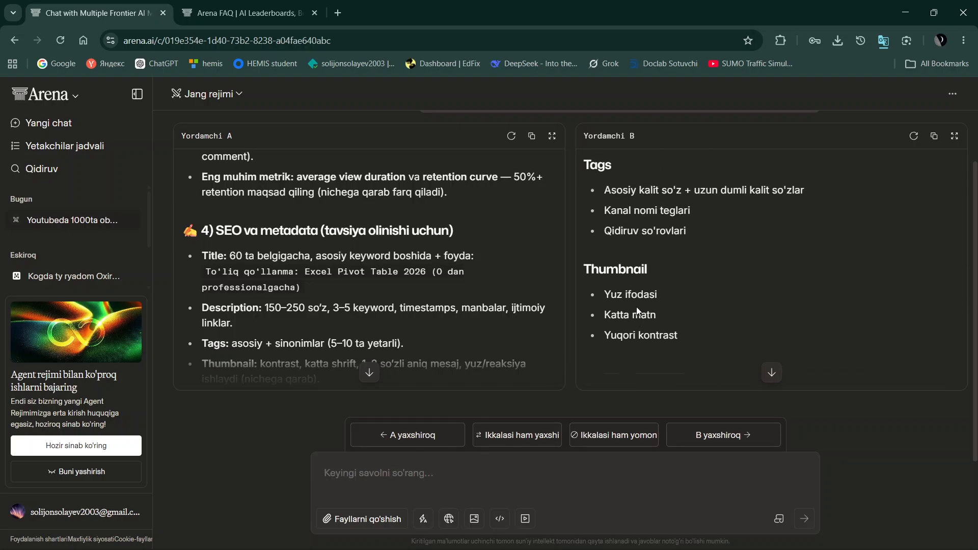
pyautogui.scroll(3, 636, 311)
pyautogui.scroll(1, 637, 310)
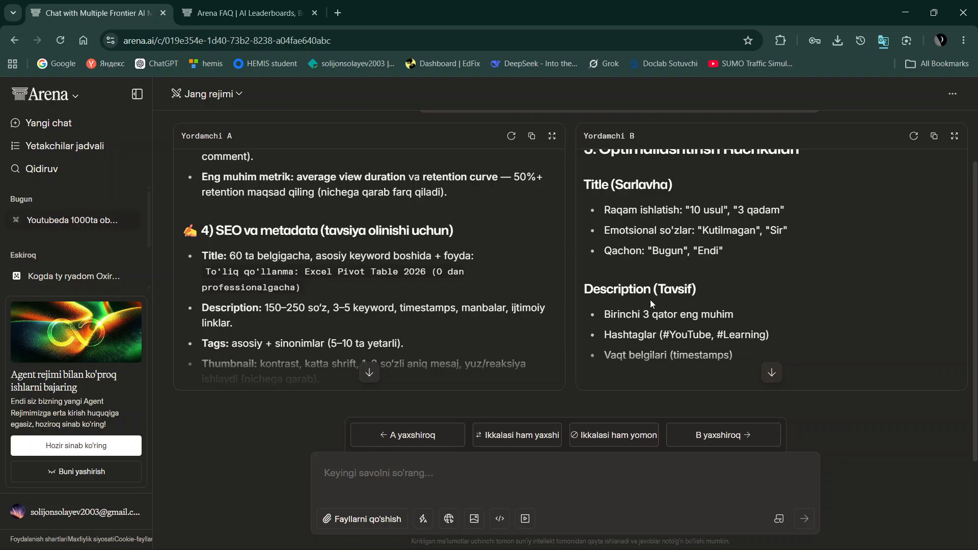
pyautogui.scroll(2, 650, 299)
pyautogui.scroll(1, 662, 315)
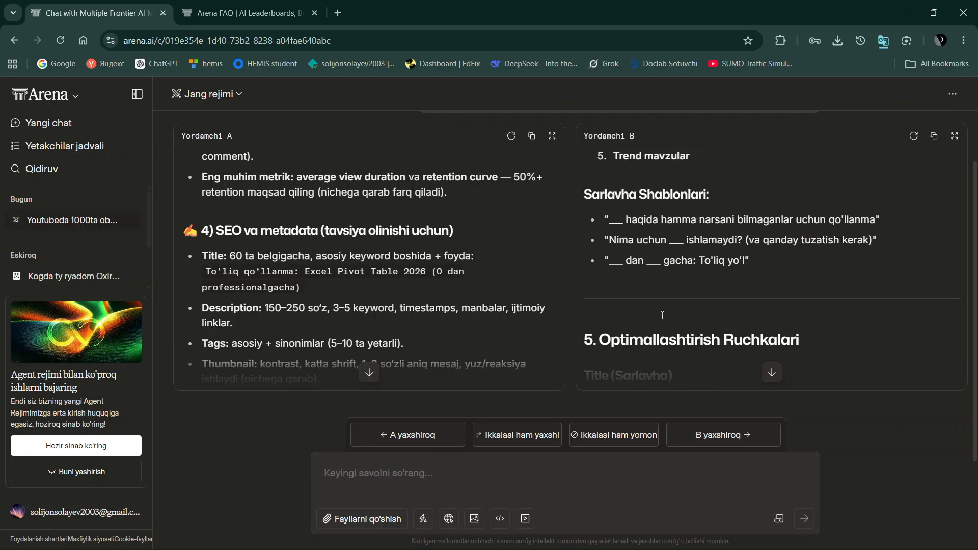
pyautogui.scroll(-8, 662, 314)
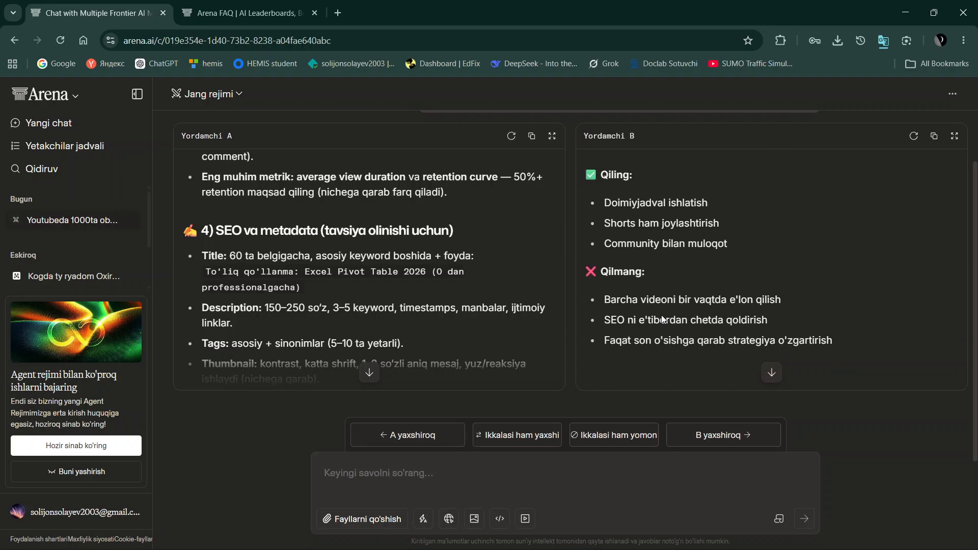
pyautogui.scroll(3, 661, 315)
pyautogui.scroll(2, 637, 283)
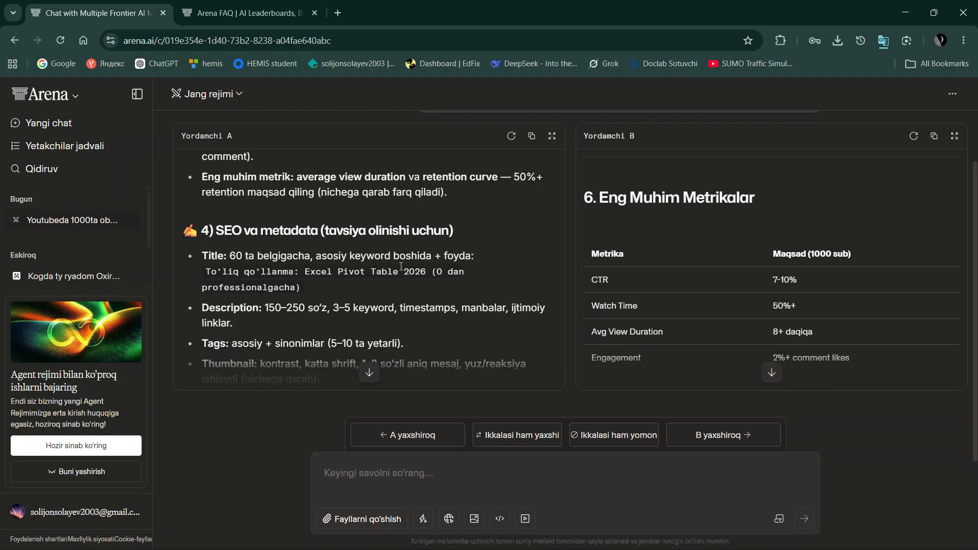
# Recheck the opening of Yordamchi A's answer, and highlight Yordamchi B's metrics table and read its closing tips
pyautogui.scroll(-2, 401, 267)
pyautogui.scroll(10, 335, 236)
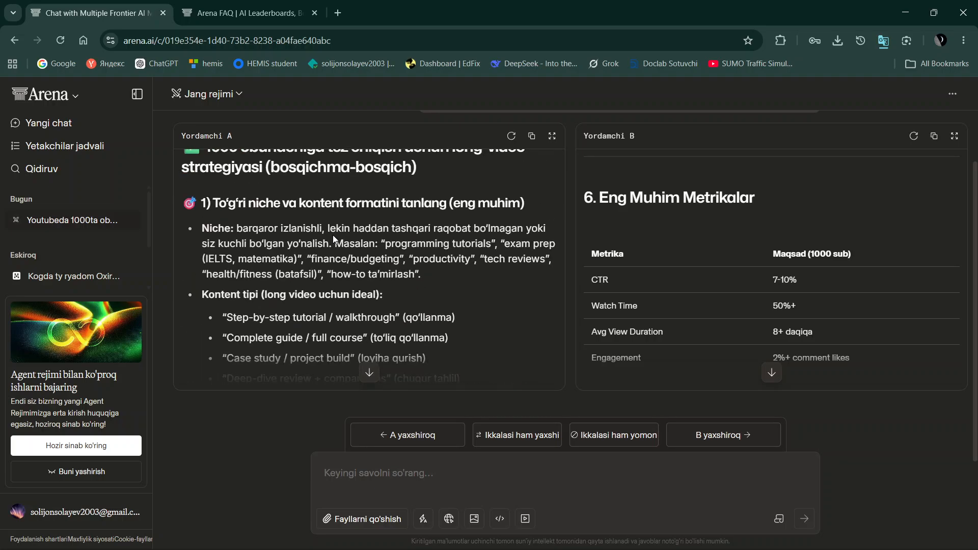
pyautogui.scroll(3, 334, 237)
pyautogui.scroll(-4, 678, 239)
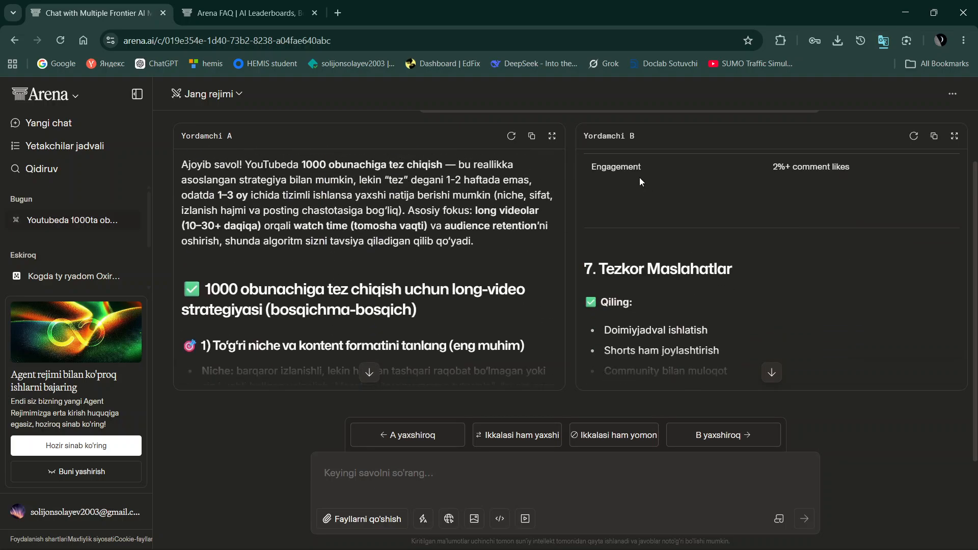
pyautogui.scroll(3, 631, 213)
pyautogui.moveTo(608, 207); pyautogui.dragTo(864, 330)
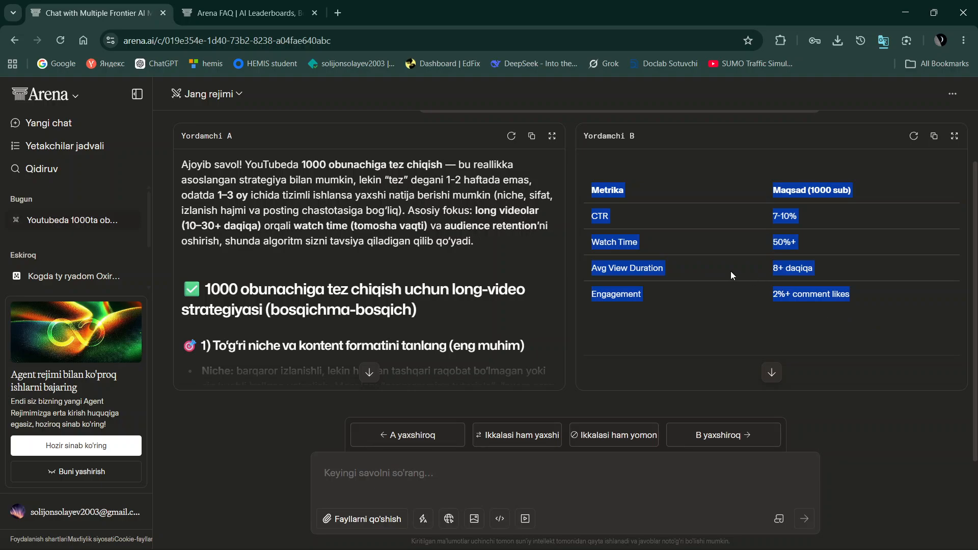
pyautogui.click(704, 301)
pyautogui.scroll(-6, 704, 300)
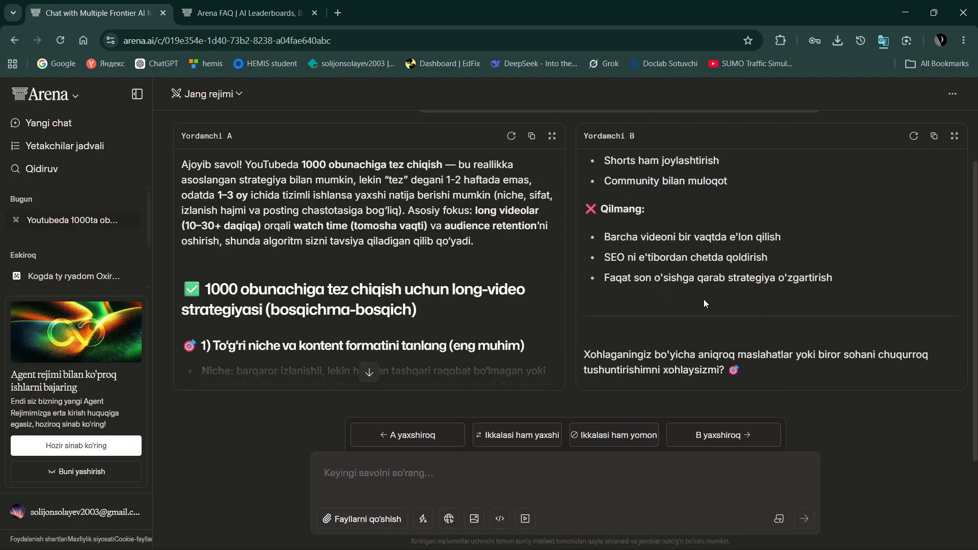
# Review Yordamchi B's answer backwards from the thumbnail advice through optimization and video topics to the weekly growth plan
pyautogui.scroll(10, 700, 300)
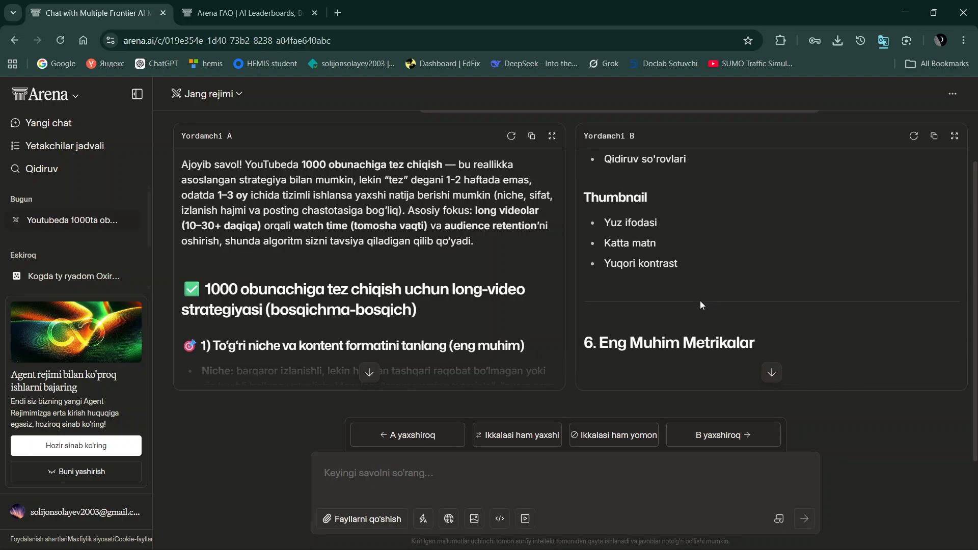
pyautogui.scroll(4, 700, 300)
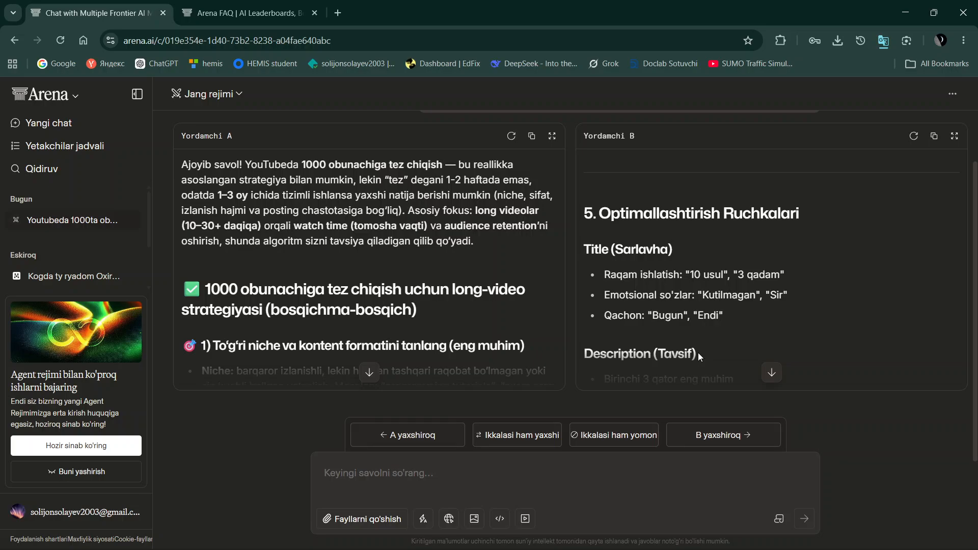
pyautogui.scroll(4, 697, 352)
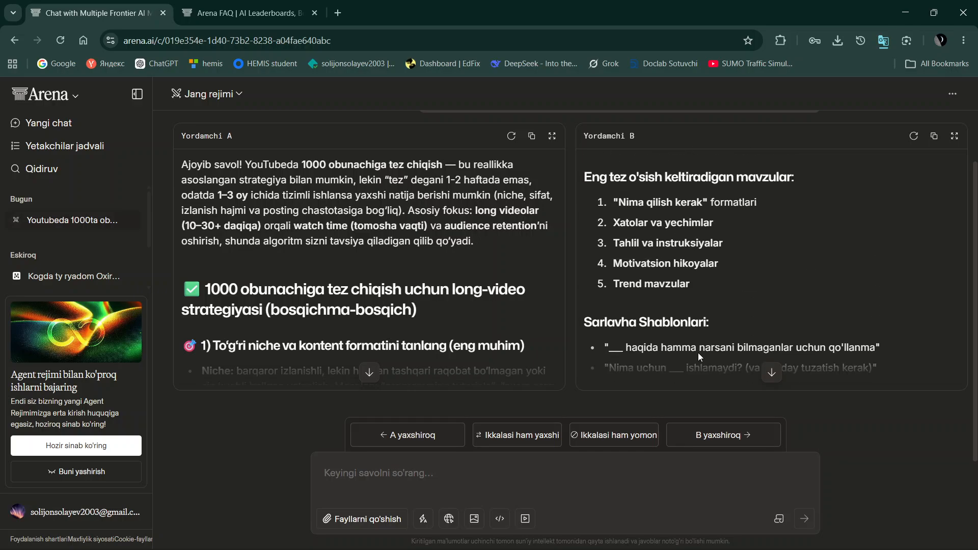
pyautogui.scroll(4, 699, 353)
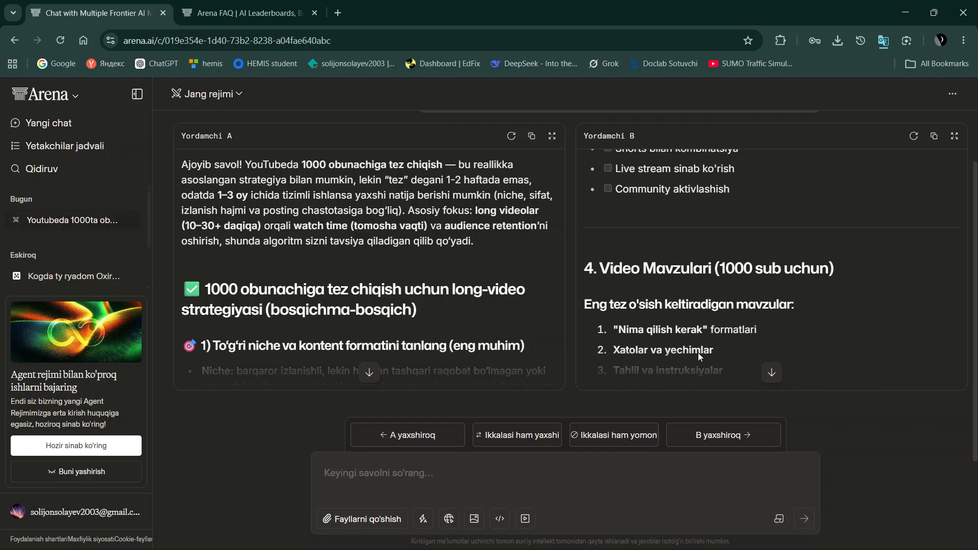
pyautogui.scroll(3, 700, 356)
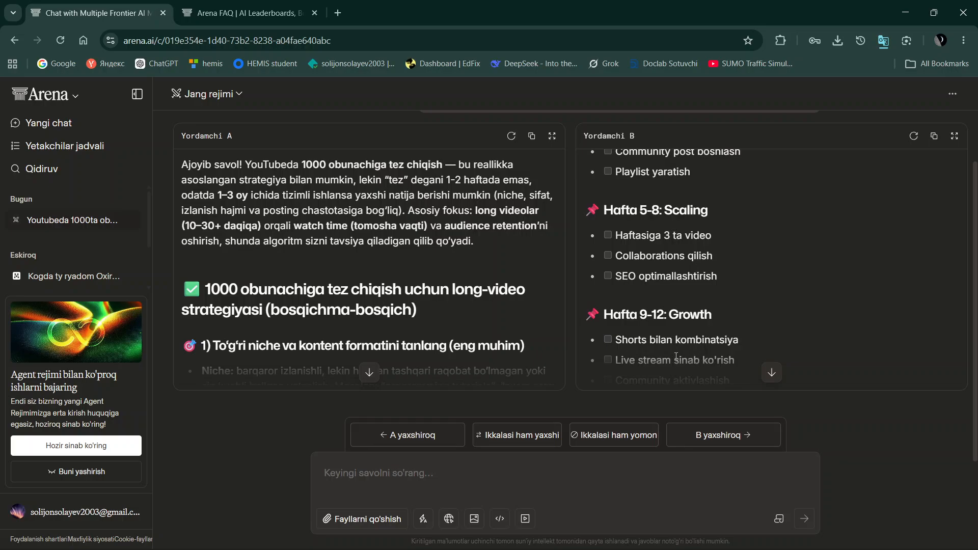
pyautogui.scroll(1, 676, 356)
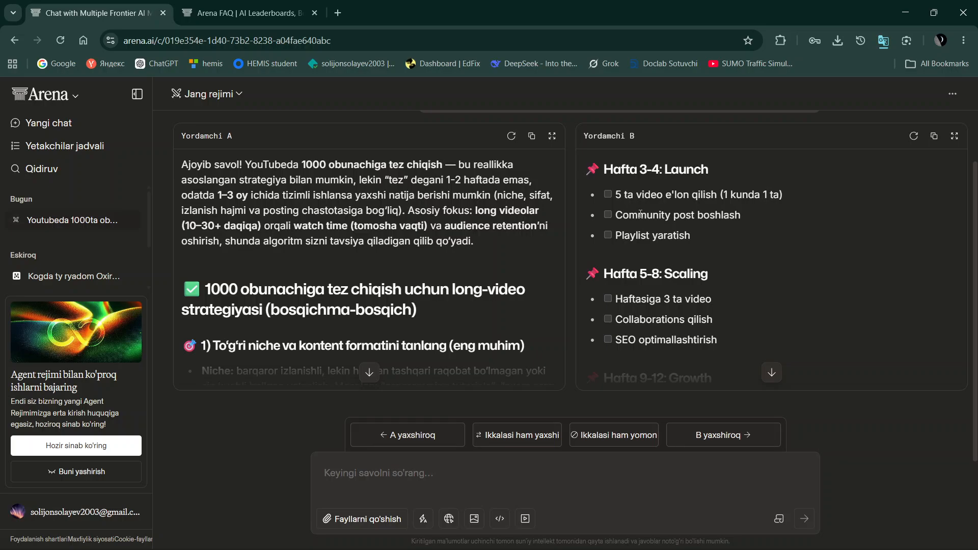
# Compare Yordamchi A's keyword research, video structure and external traffic sections with Yordamchi B's key elements, weekly plan and video topics
pyautogui.scroll(-10, 407, 286)
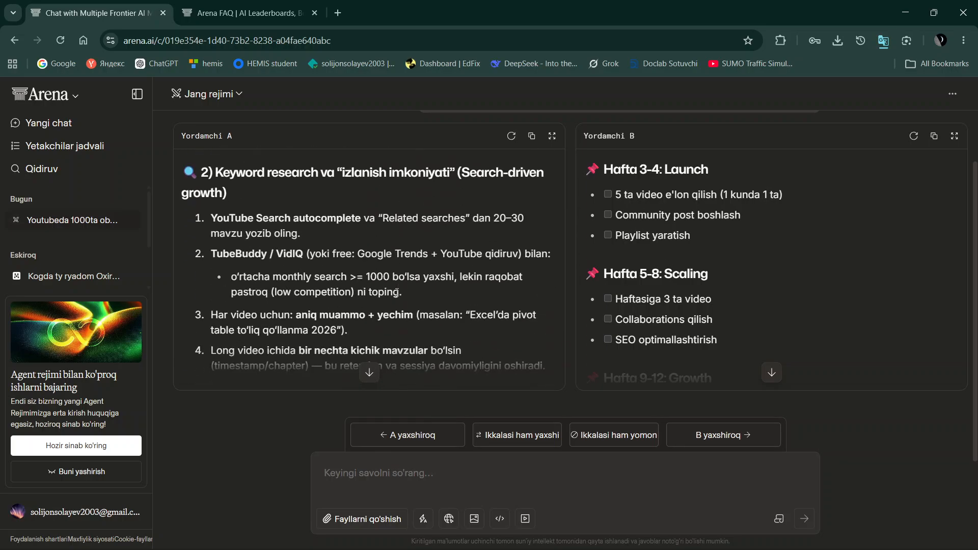
pyautogui.scroll(-2, 396, 292)
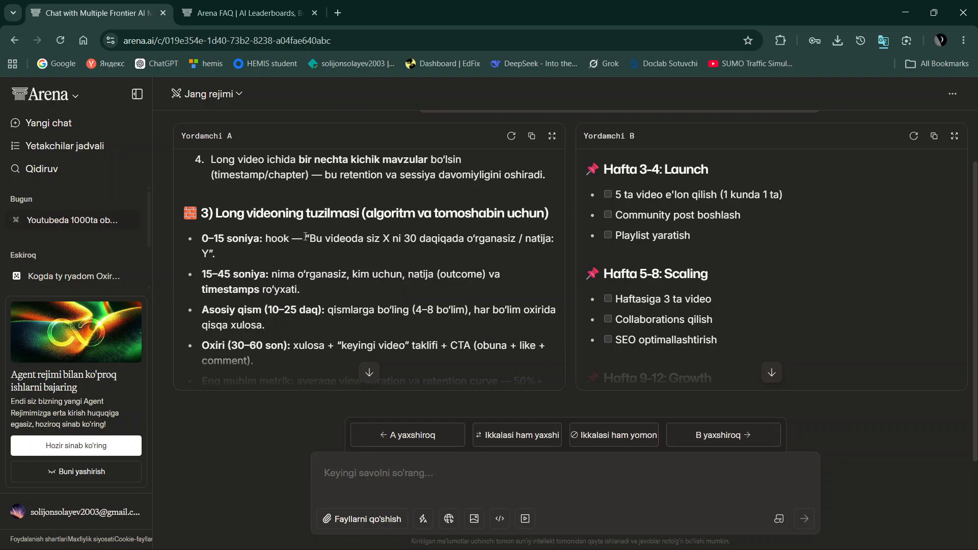
pyautogui.scroll(4, 368, 247)
pyautogui.scroll(6, 653, 257)
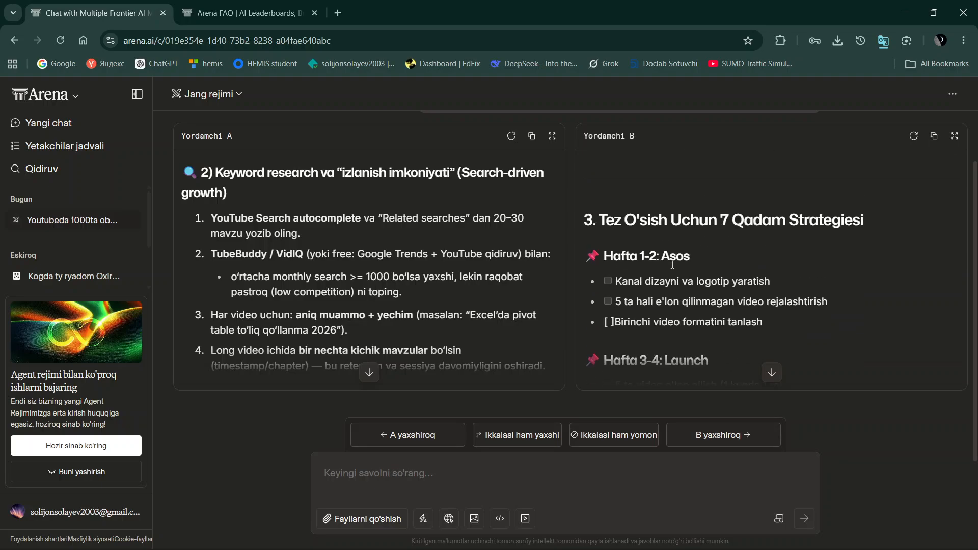
pyautogui.scroll(10, 388, 263)
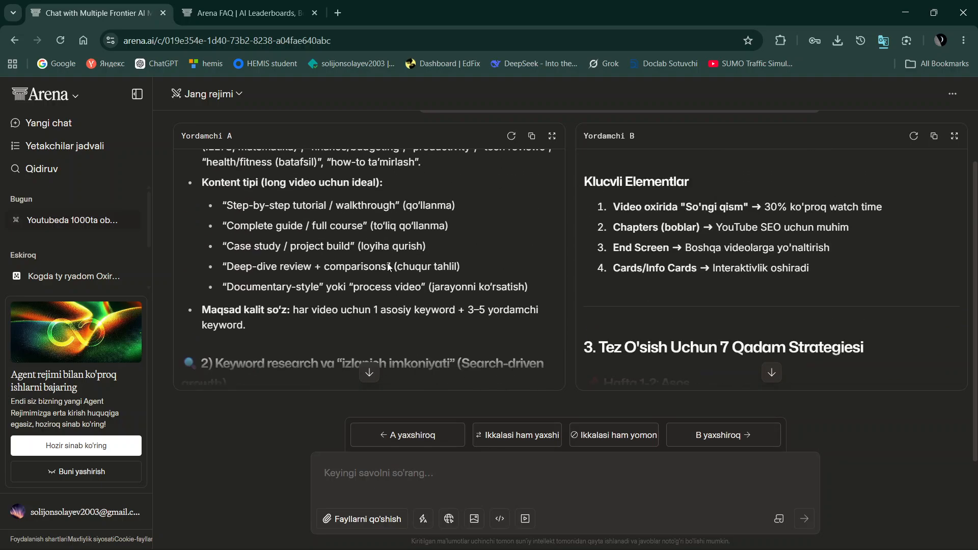
pyautogui.scroll(2, 387, 261)
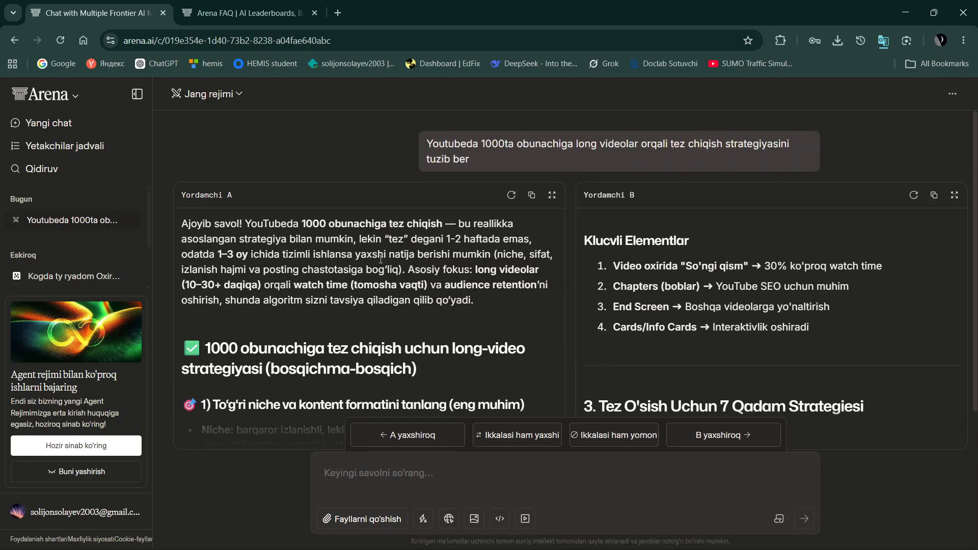
pyautogui.scroll(-15, 300, 292)
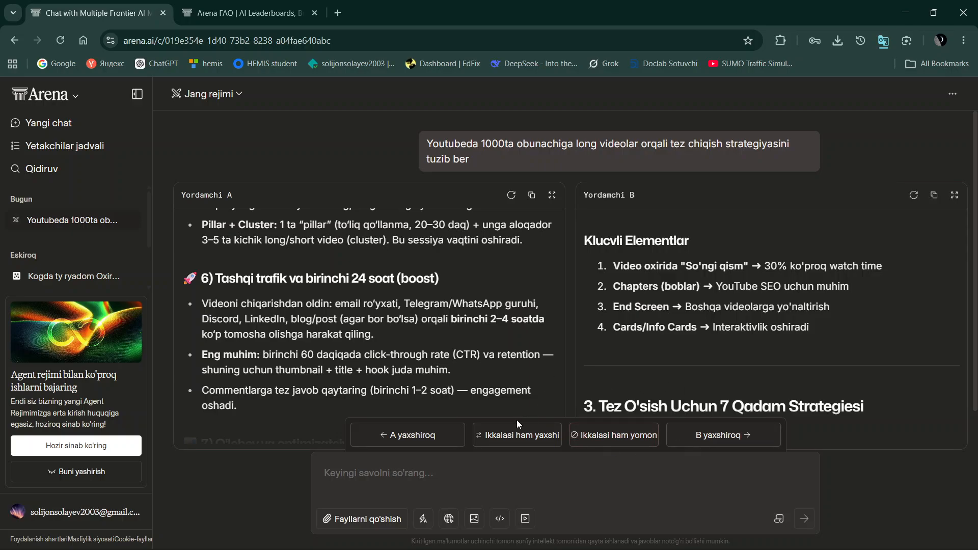
pyautogui.scroll(-10, 752, 290)
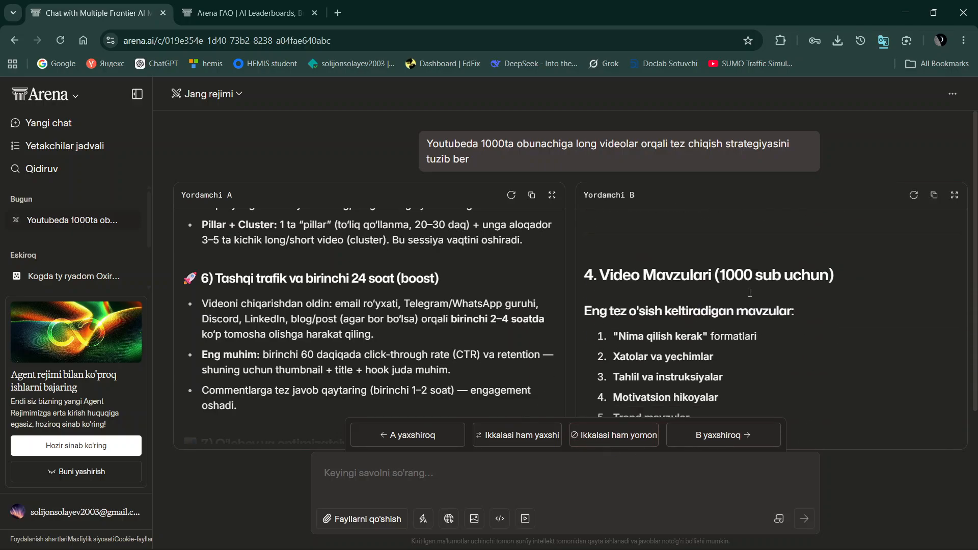
pyautogui.scroll(3, 736, 299)
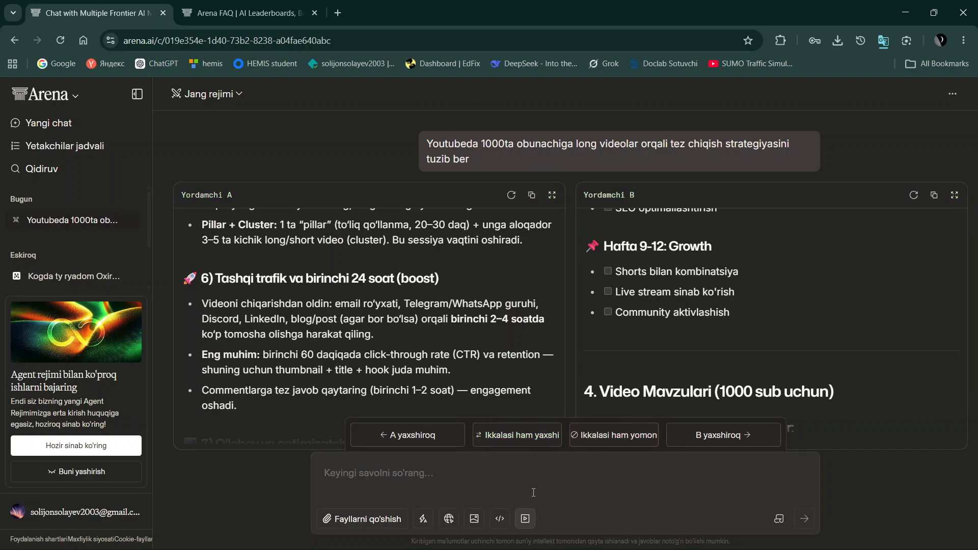
# Vote that both answers are good (Ikkalasi ham yaxshi), and skim both answers under the revealed model names
pyautogui.click(561, 437)
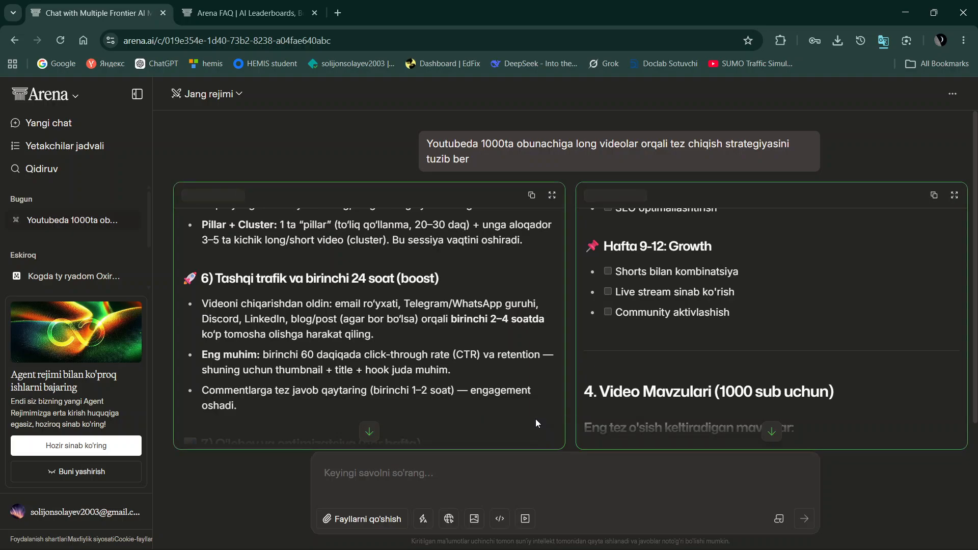
pyautogui.scroll(-10, 535, 418)
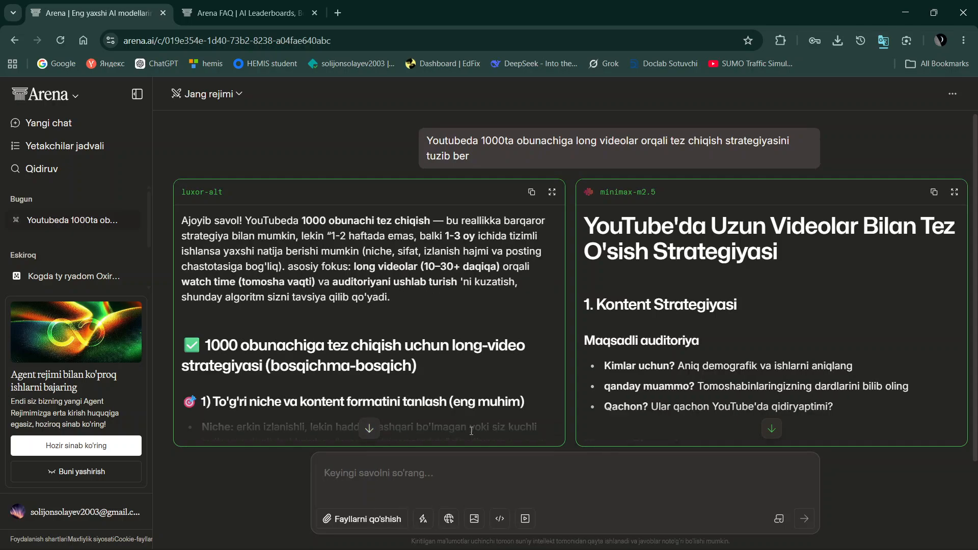
pyautogui.click(771, 428)
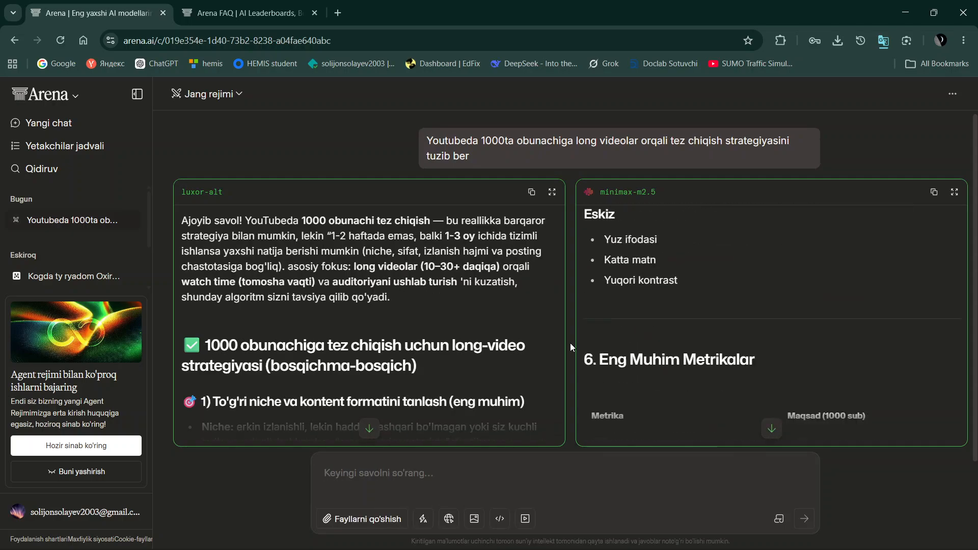
pyautogui.scroll(-3, 559, 325)
pyautogui.scroll(-10, 559, 325)
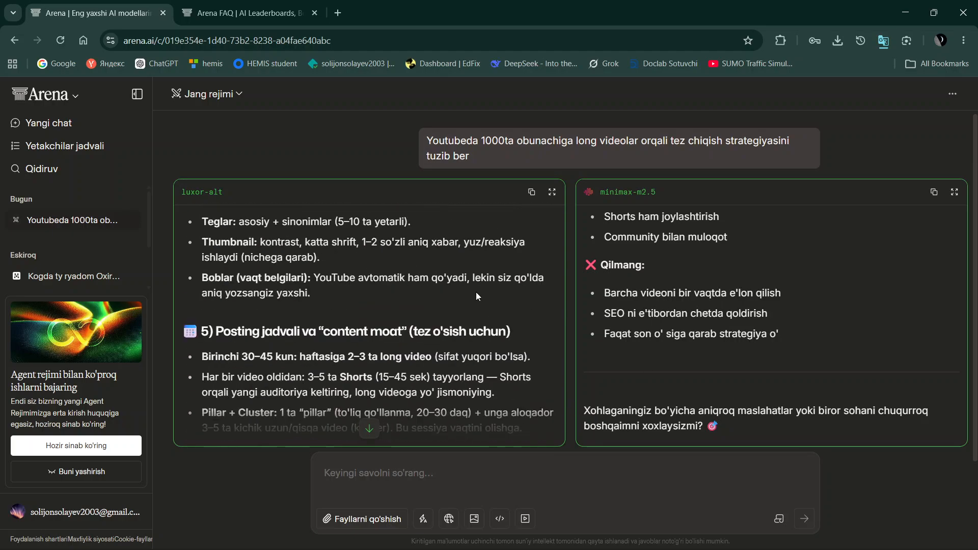
# View the Agent rejimi start page and switch to the Yonma-yon mode for comparing two chosen models
pyautogui.click(223, 101)
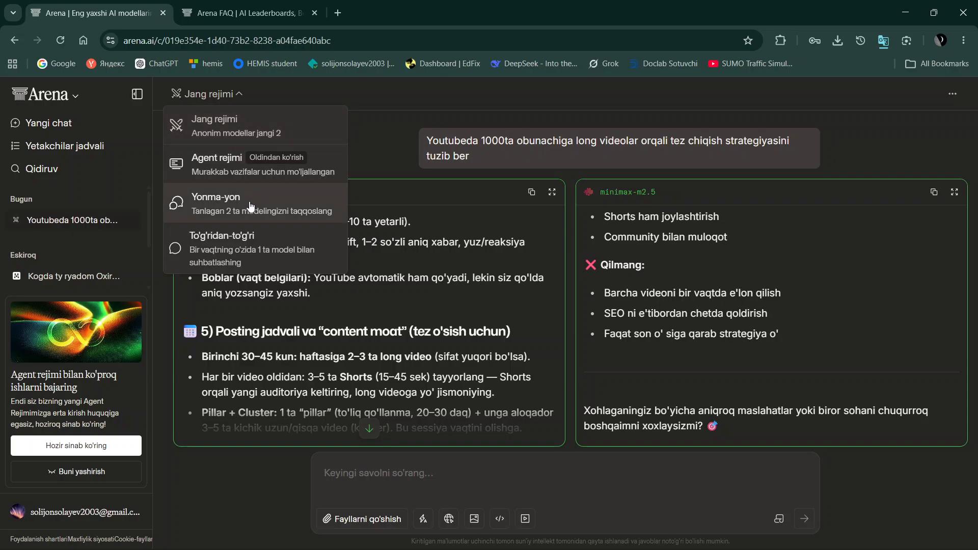
pyautogui.click(226, 158)
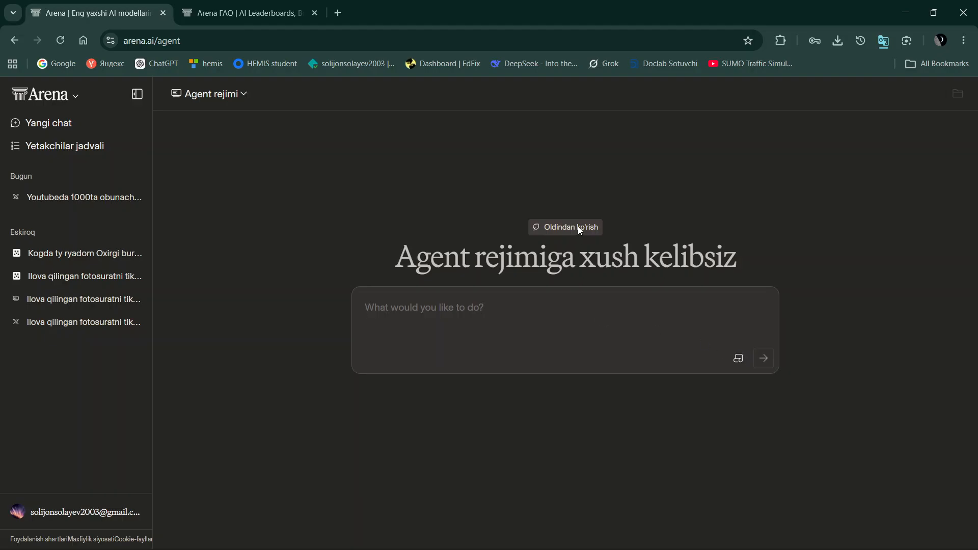
pyautogui.click(237, 94)
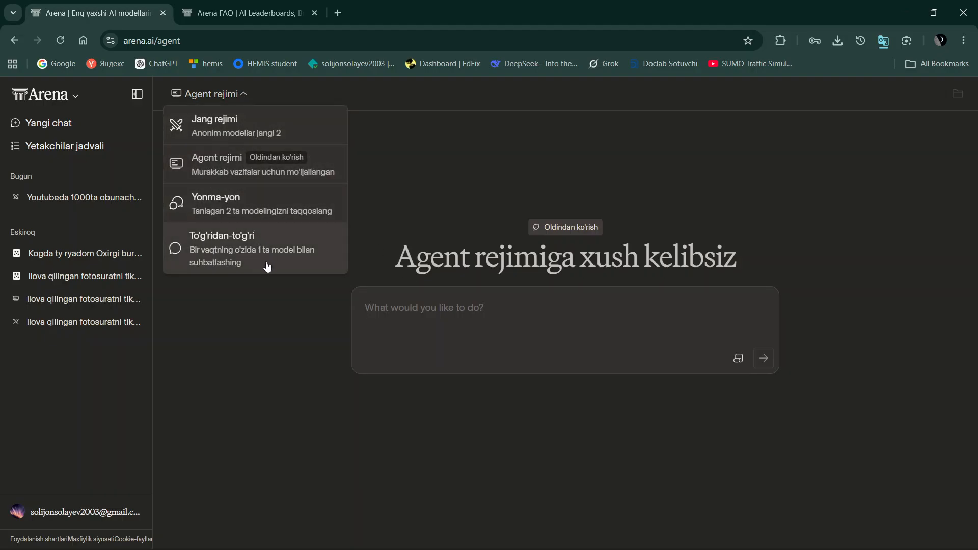
pyautogui.click(267, 210)
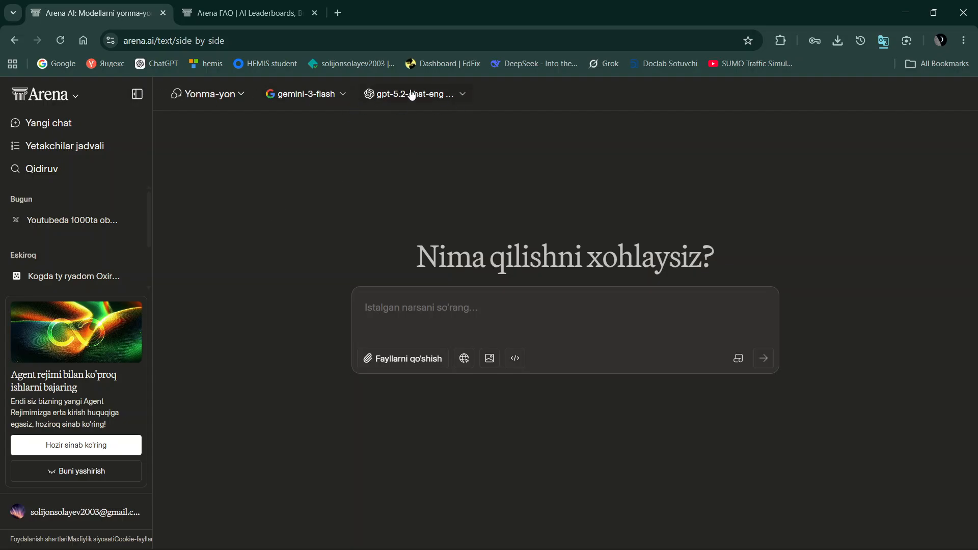
# Switch to the To'g'ridan-to'g'ri mode and choose the gemini-3.1-pro-oldindan ko'rish text model
pyautogui.click(225, 98)
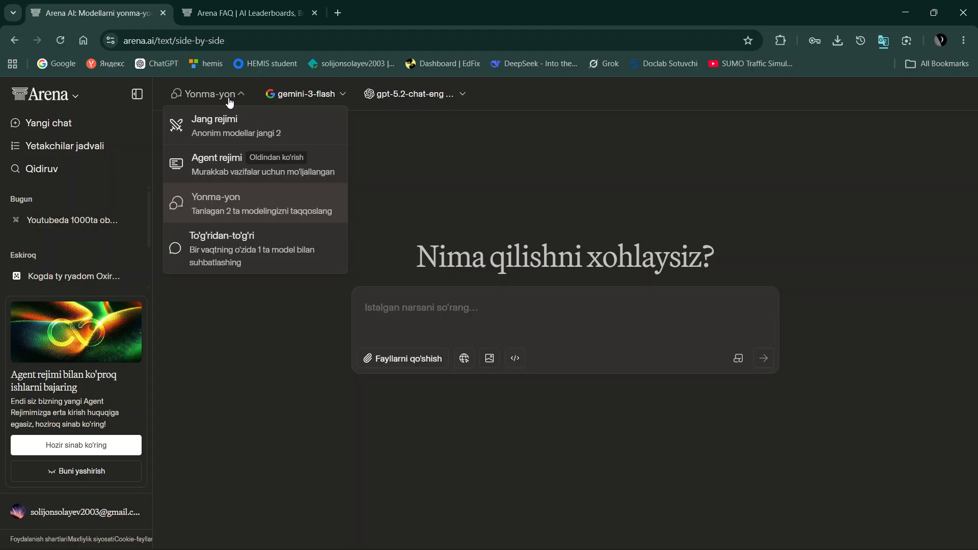
pyautogui.click(231, 255)
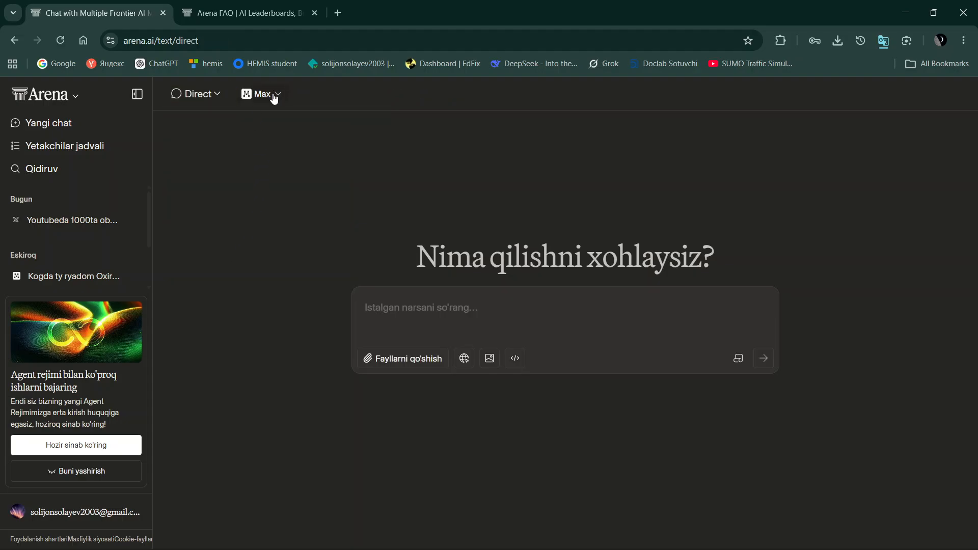
pyautogui.click(274, 97)
pyautogui.scroll(-1, 356, 289)
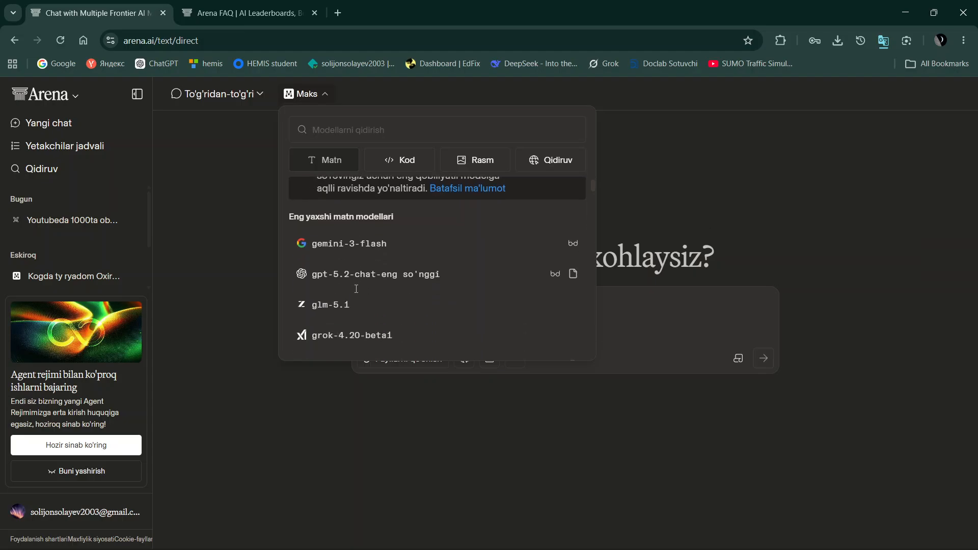
pyautogui.scroll(-1, 367, 319)
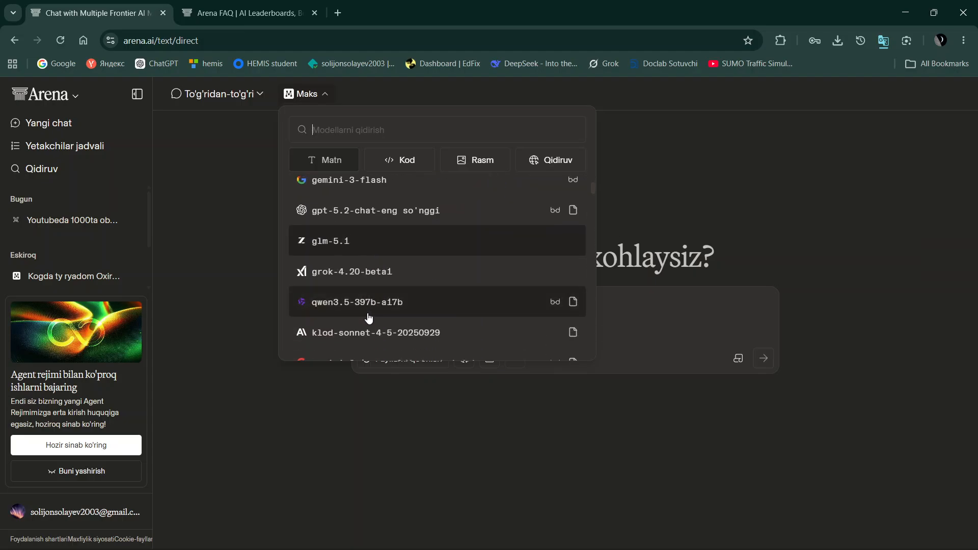
pyautogui.scroll(-2, 368, 316)
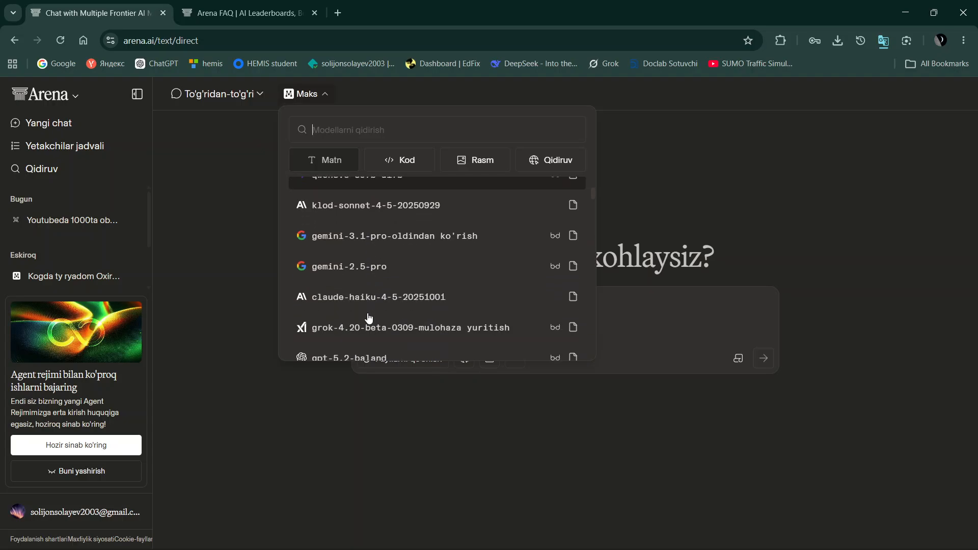
pyautogui.click(390, 249)
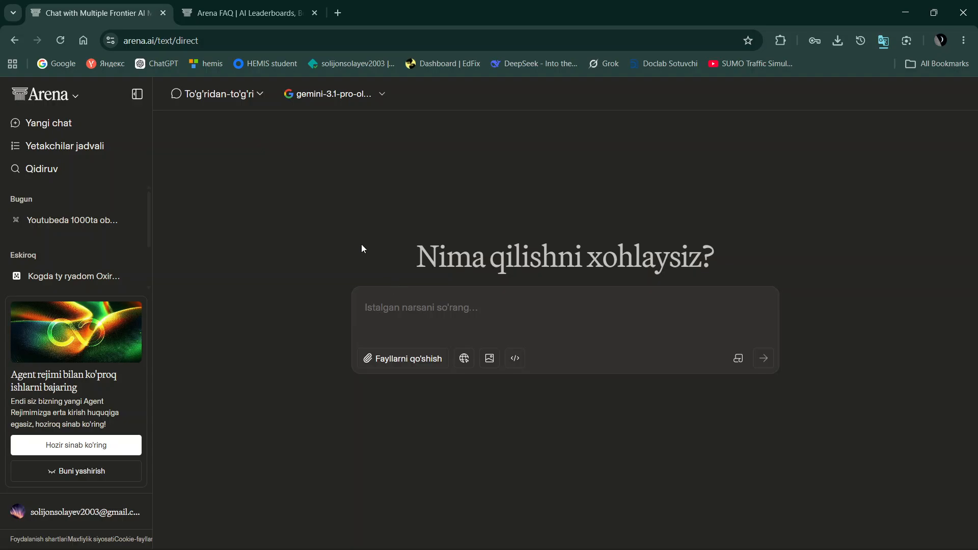
# Switch to the Yonma-yon mode and write the prompt text "sen imkoniyatlaring qanday? avvalgi modellari" without sending it
pyautogui.click(264, 97)
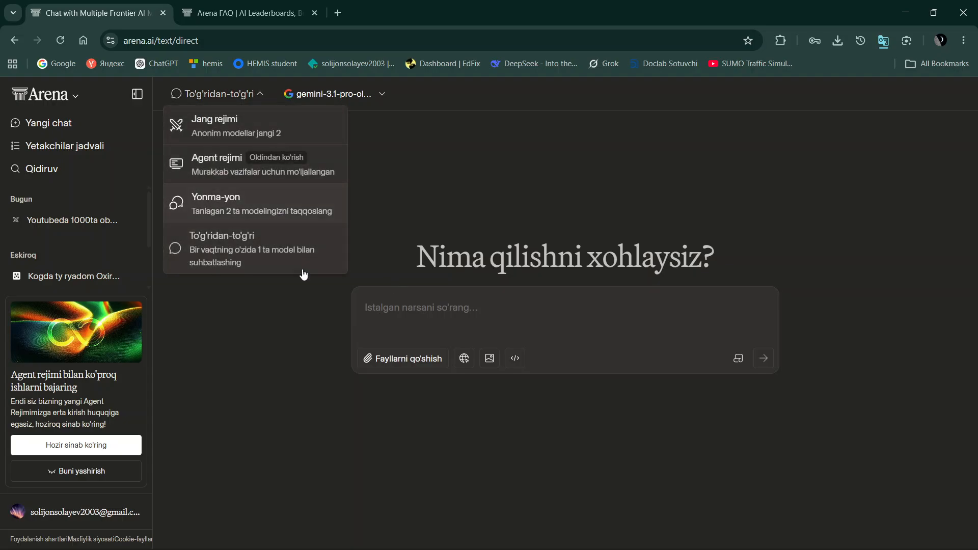
pyautogui.click(423, 316)
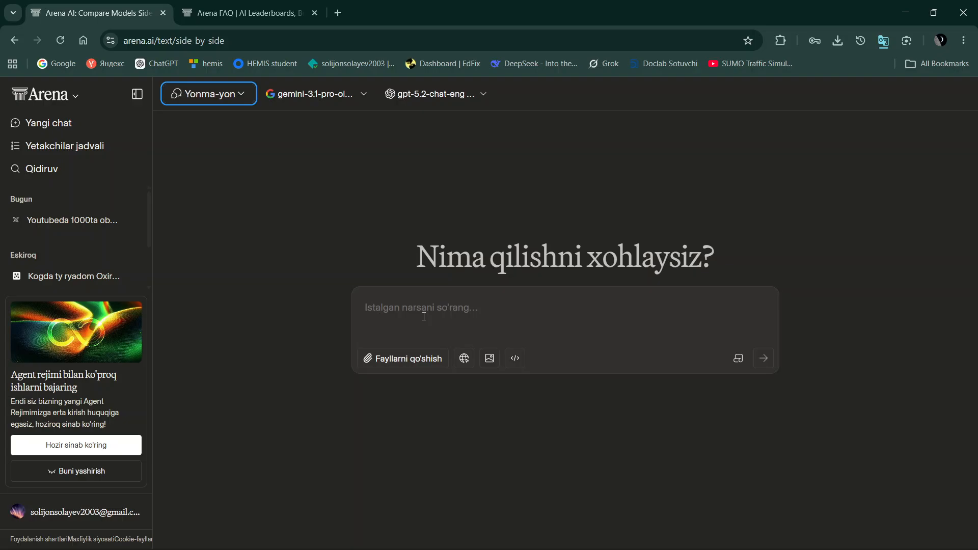
pyautogui.click(438, 332)
pyautogui.write('sen im')
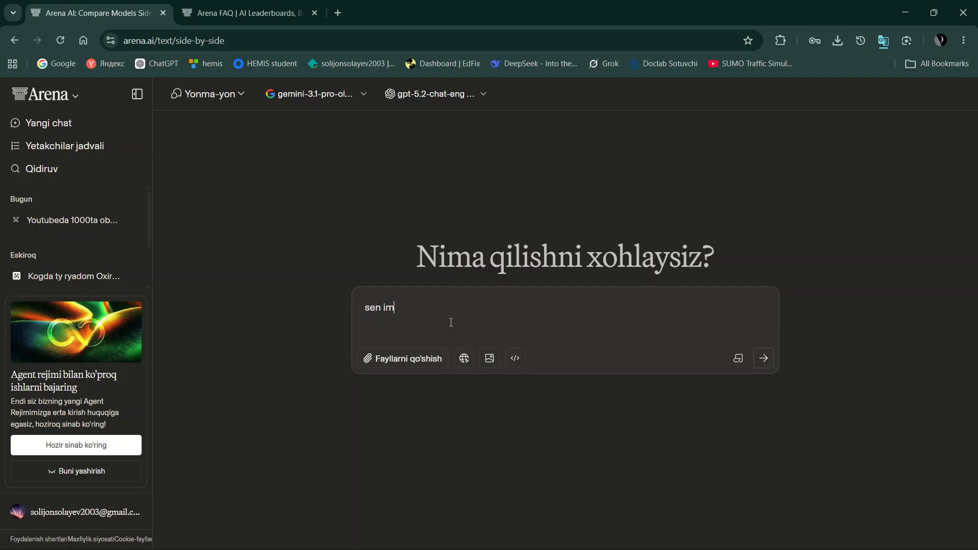
pyautogui.write('koniyatlaring qanday? avva')
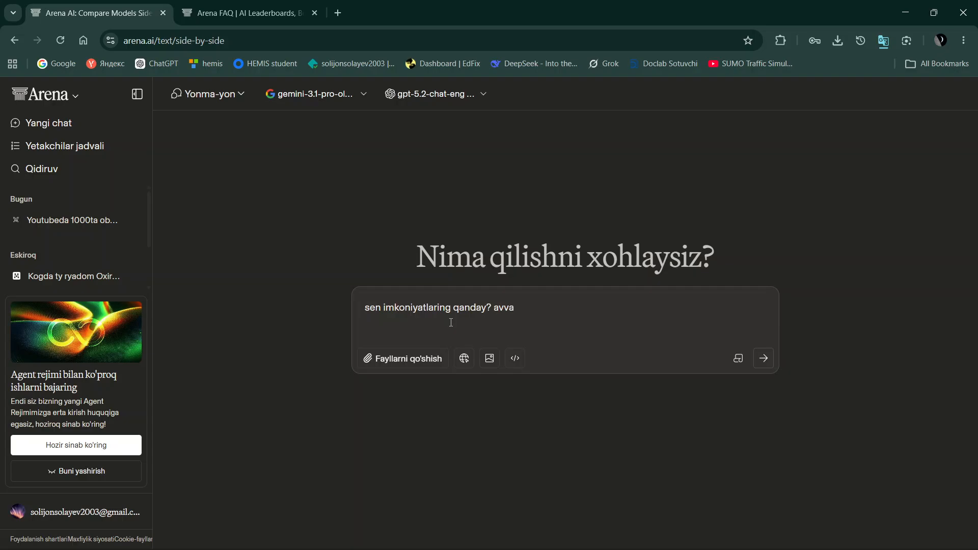
pyautogui.write('lgi modellari')
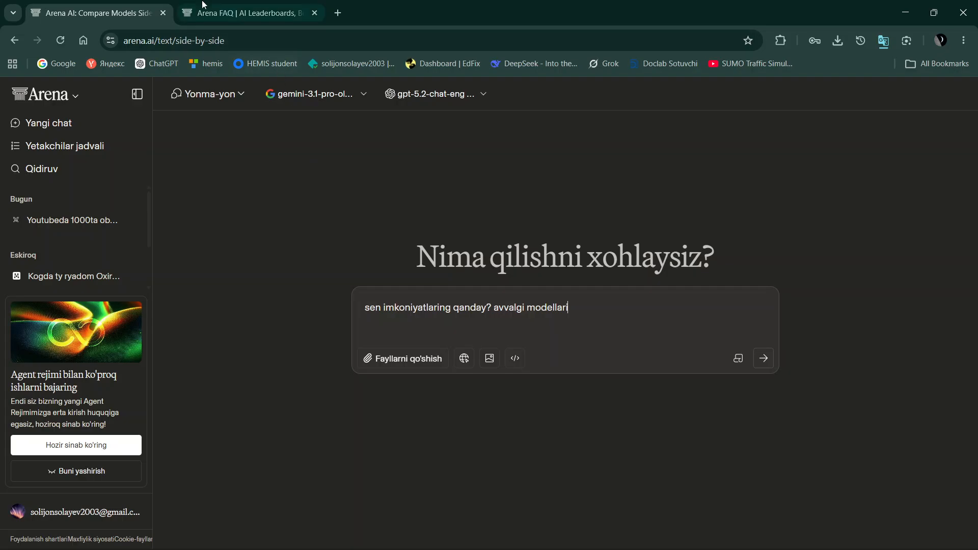
# Change the drafted chat from Yonma-yon to To'g'ridan-to'g'ri mode with gemini-3.1-pro-oldindan ko'rish as the model
pyautogui.moveTo(184, 4)
pyautogui.click(237, 98)
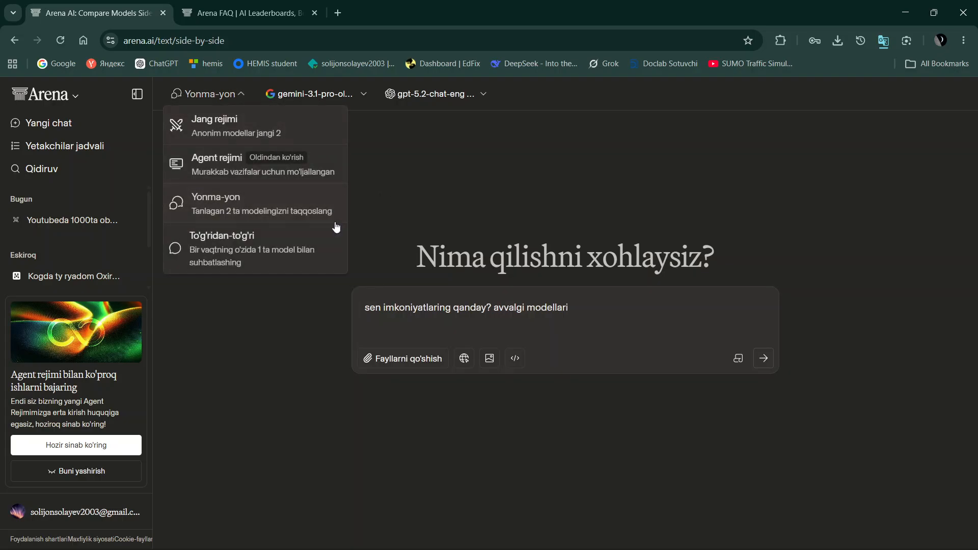
pyautogui.click(304, 242)
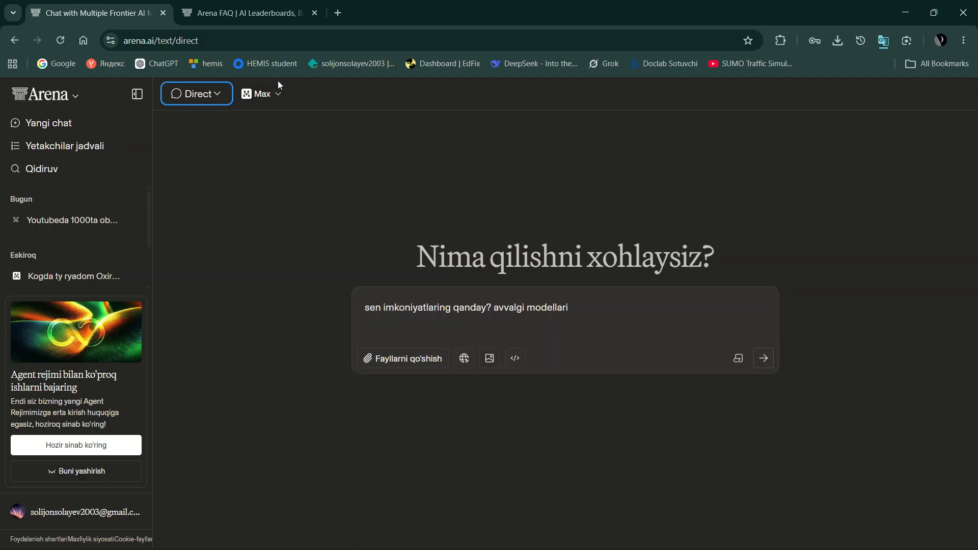
pyautogui.click(278, 94)
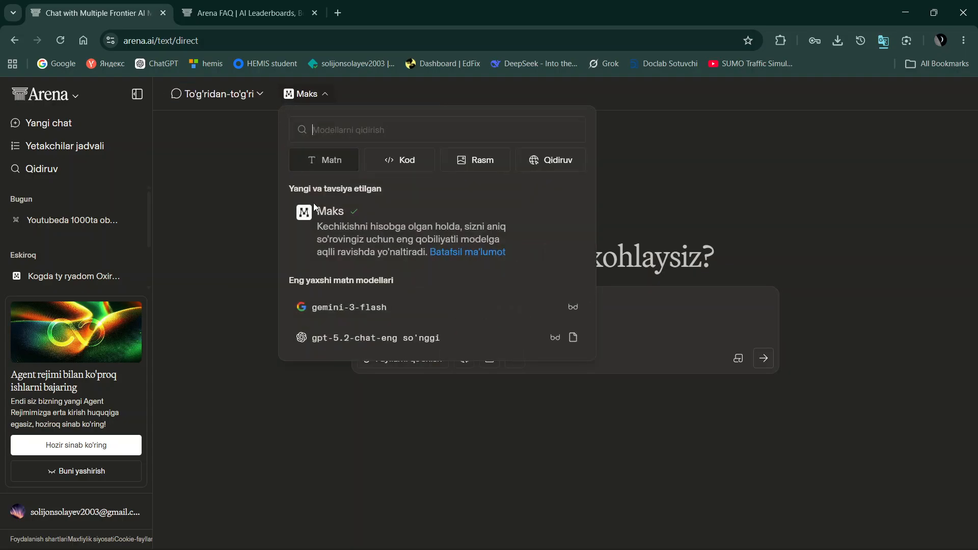
pyautogui.scroll(-5, 361, 320)
pyautogui.click(369, 311)
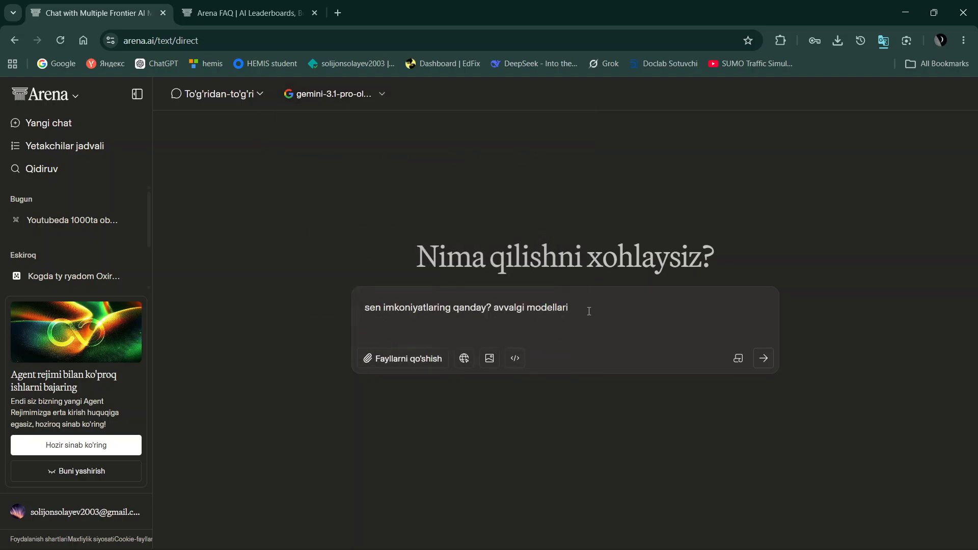
# Complete the prompt with "ngdan qanday ustunliging bor seni", send it, and look through the list of available models
pyautogui.click(589, 303)
pyautogui.write('ngdan qanday ustunliging bor seni')
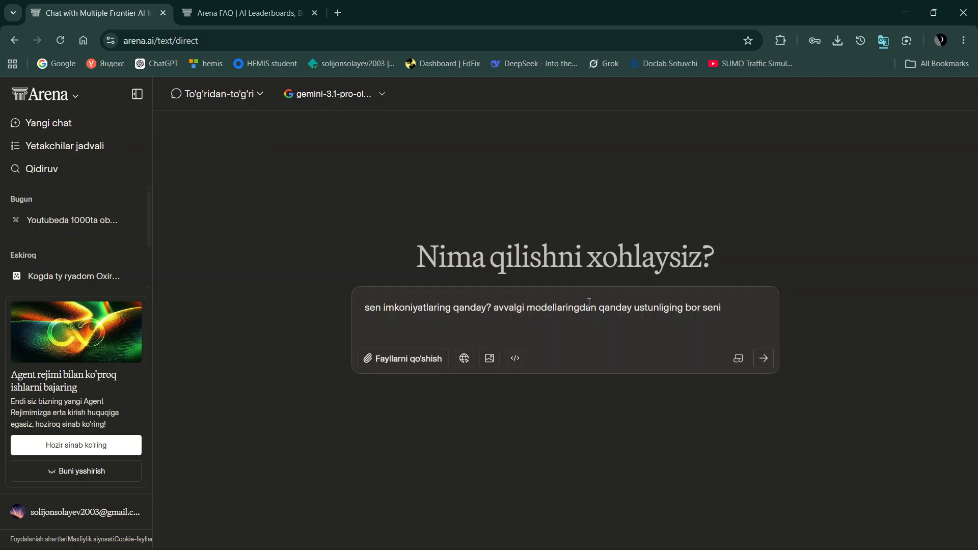
pyautogui.press('Return')
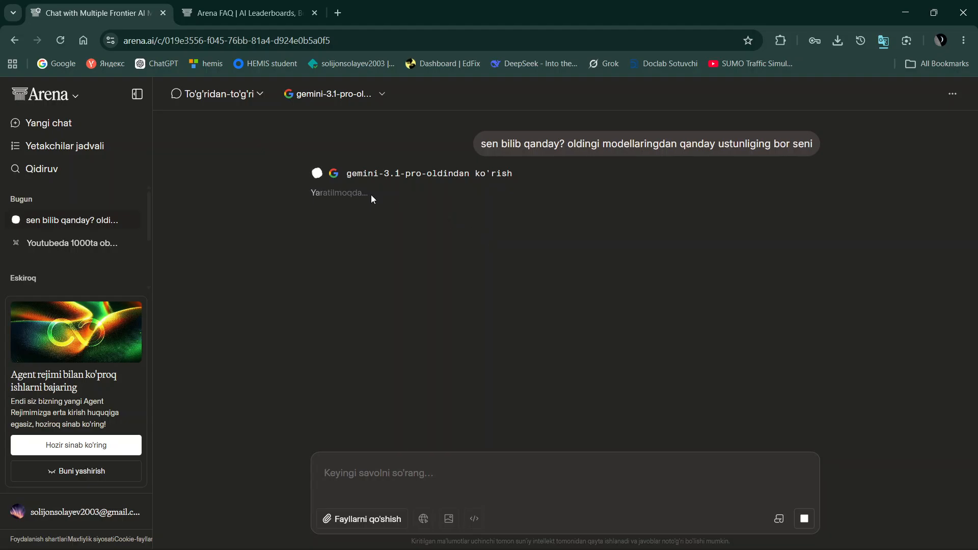
pyautogui.click(372, 95)
pyautogui.scroll(-2, 370, 279)
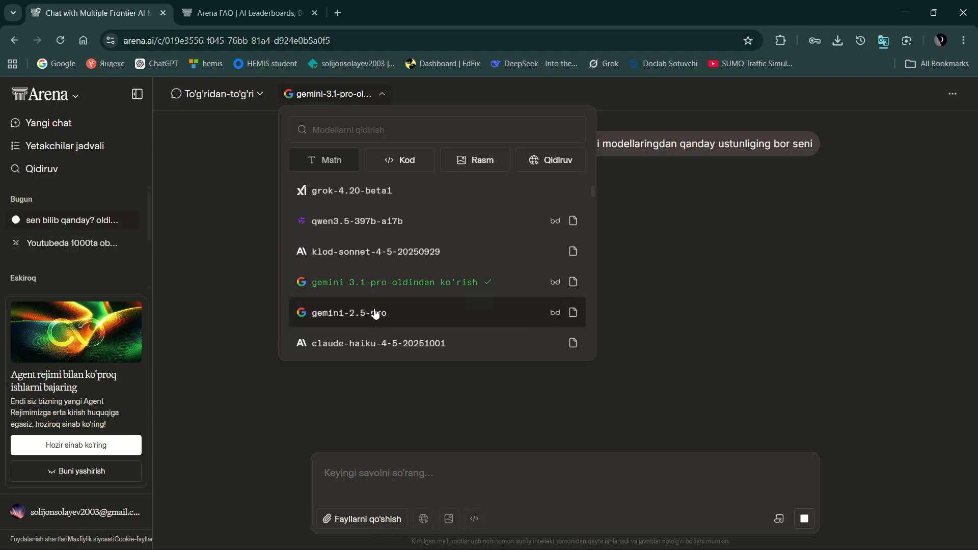
# Search Google for "gemini" in a new browser tab and open the Google Gemini site
pyautogui.click(337, 13)
pyautogui.click(402, 261)
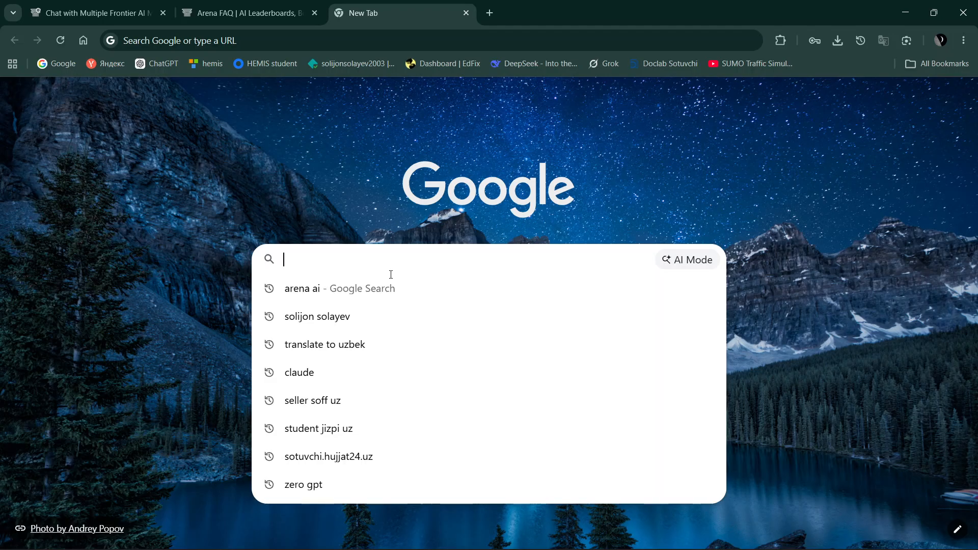
pyautogui.write('gemini')
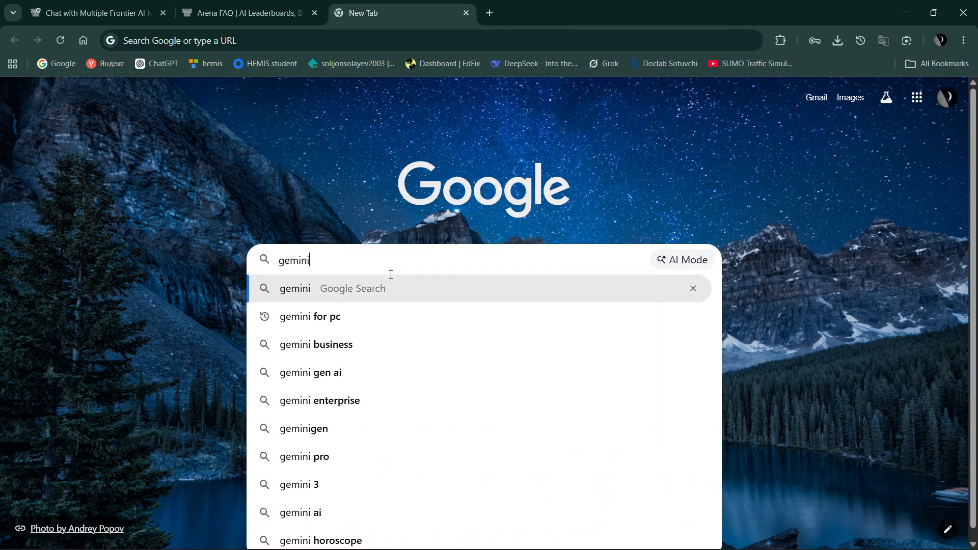
pyautogui.press('Return')
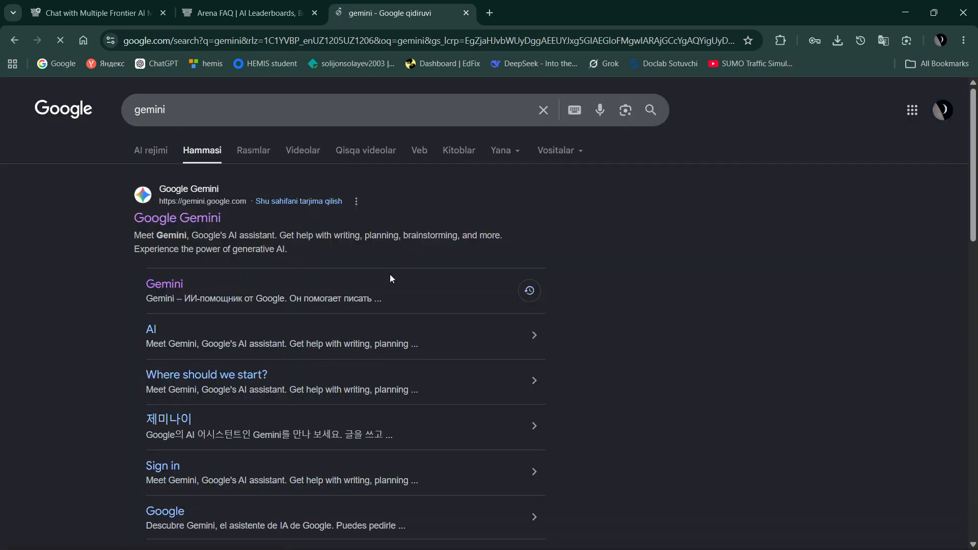
pyautogui.click(161, 224)
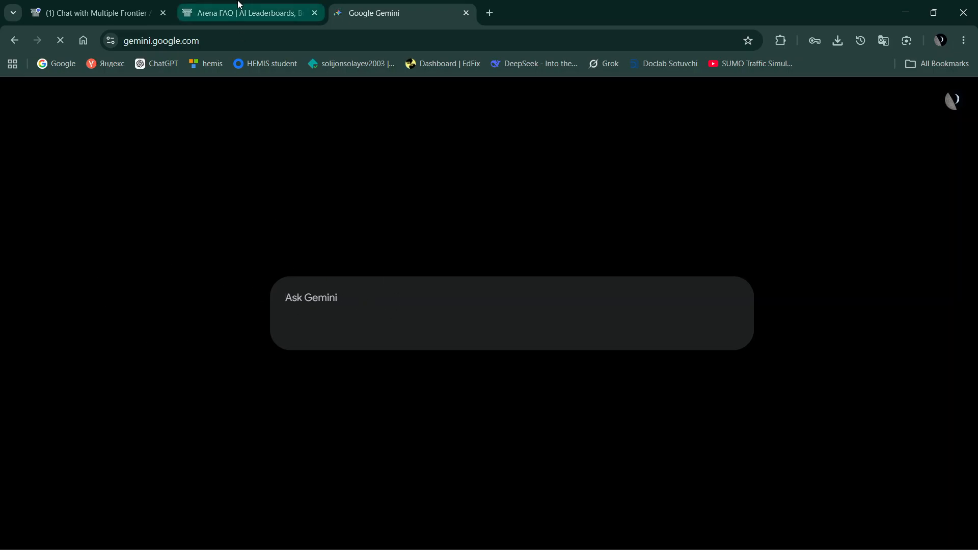
# Return to the Arena chat, dismiss the model list and skim the Gemini answer back to its beginning
pyautogui.click(132, 13)
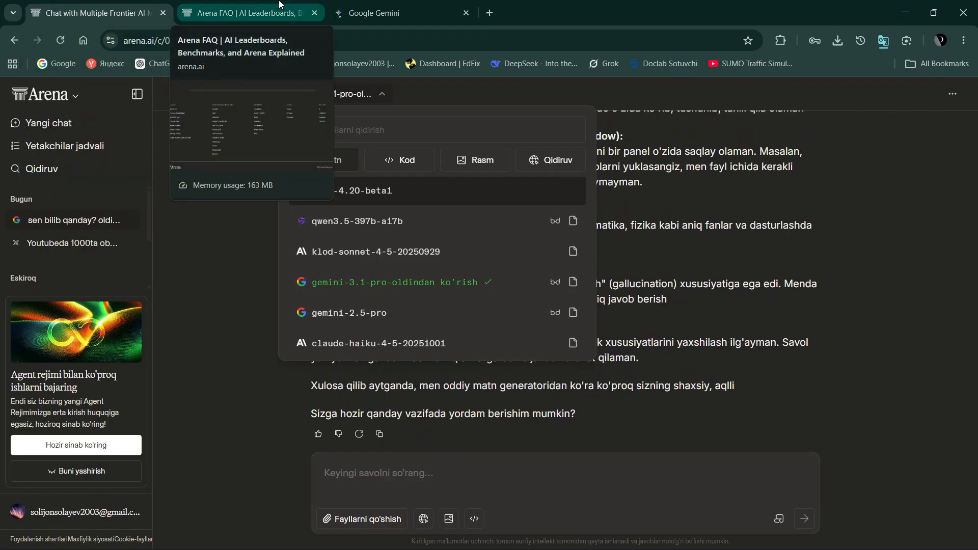
pyautogui.click(724, 235)
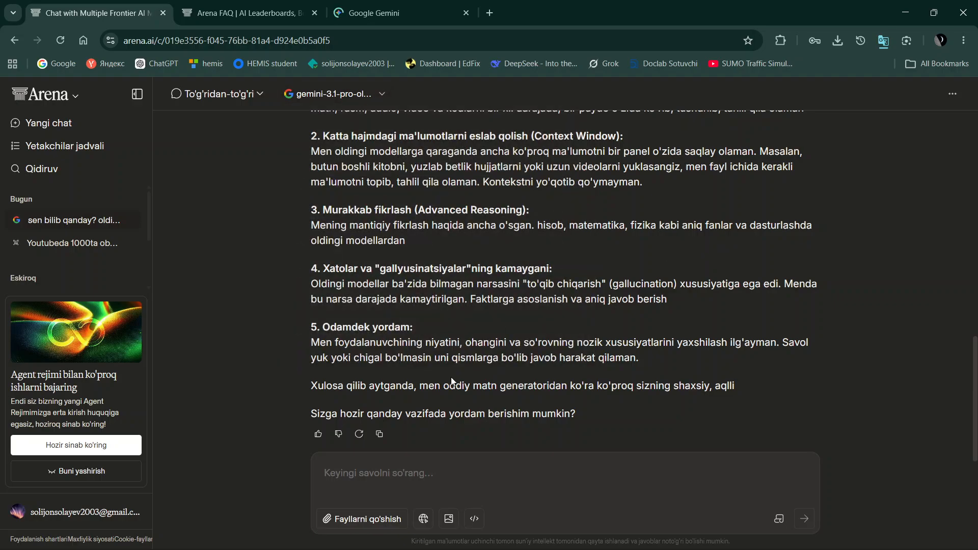
pyautogui.scroll(7, 561, 306)
pyautogui.scroll(5, 448, 384)
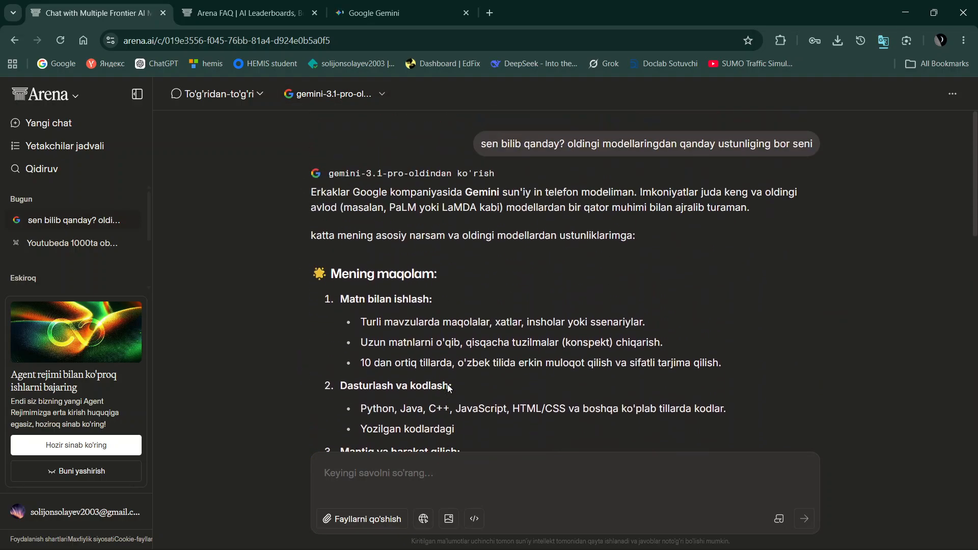
# View the Direct Mode section of the Arena FAQ and close the FAQ tab
pyautogui.click(285, 13)
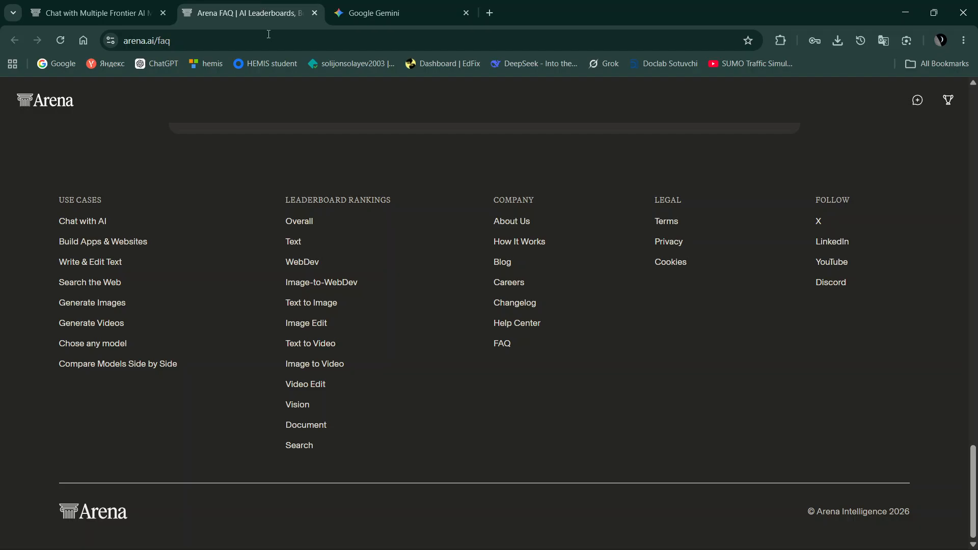
pyautogui.scroll(8, 404, 334)
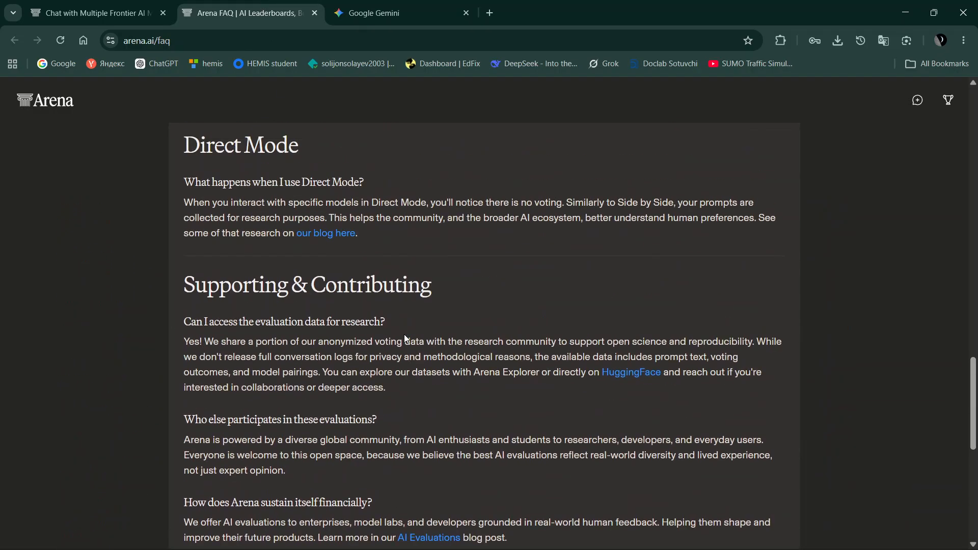
pyautogui.click(315, 13)
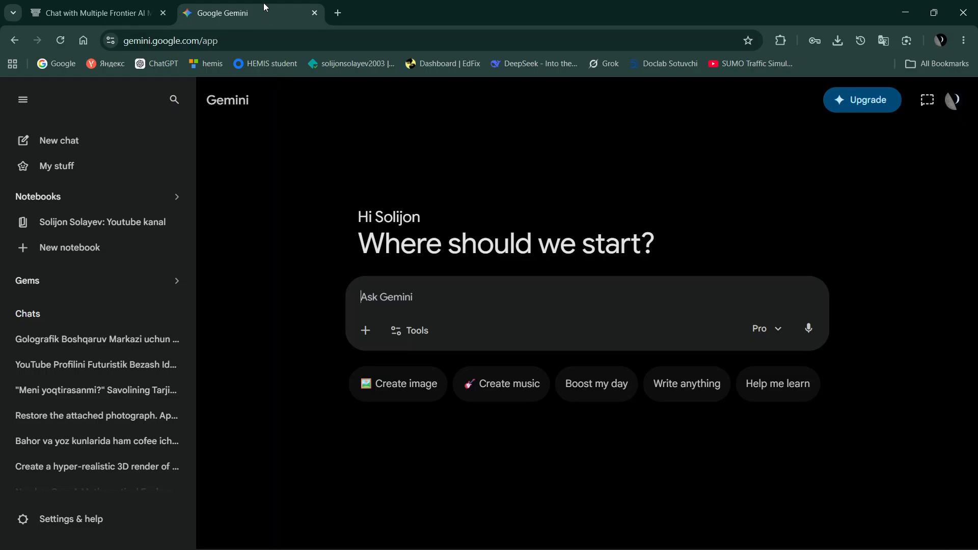
# On the Gemini site, inspect the available model choices and the tools offered for a chat
pyautogui.click(755, 330)
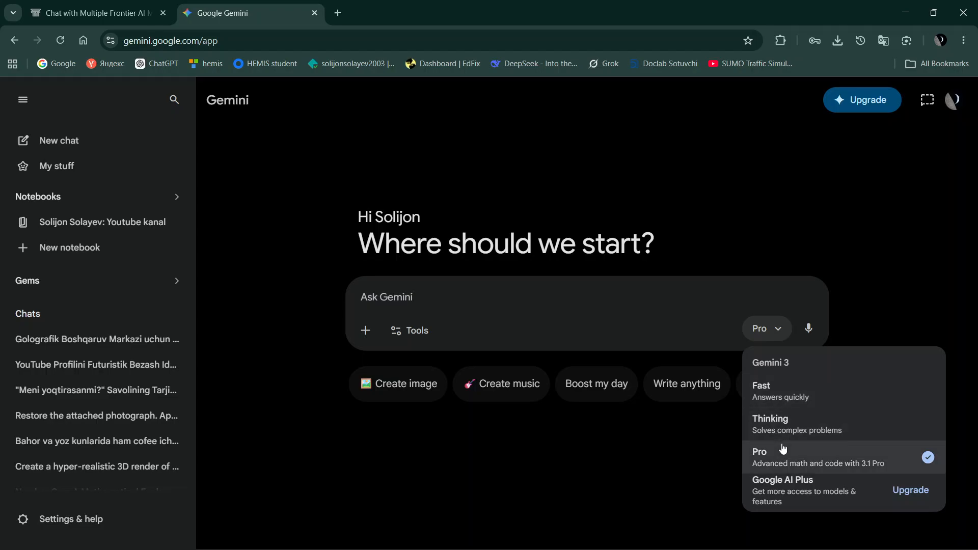
pyautogui.click(408, 330)
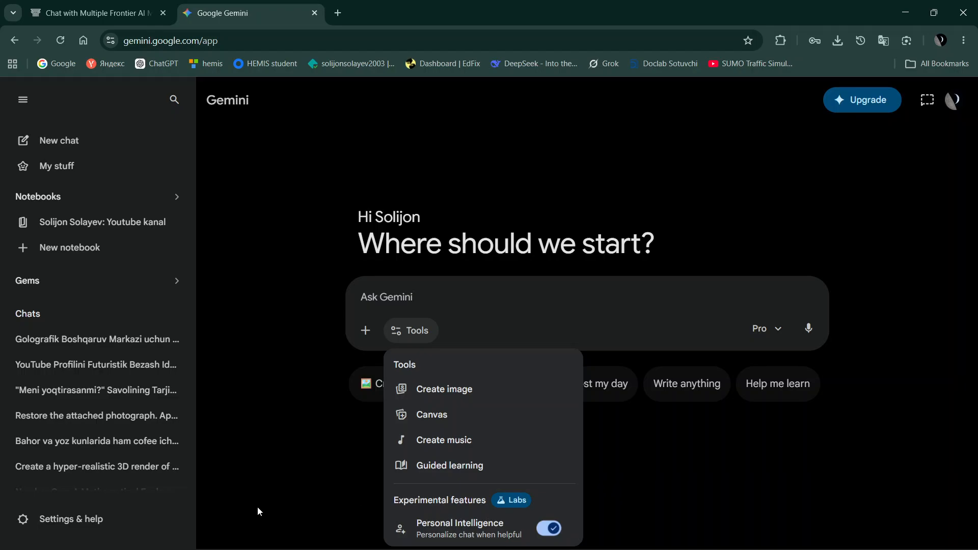
pyautogui.click(24, 101)
pyautogui.click(26, 104)
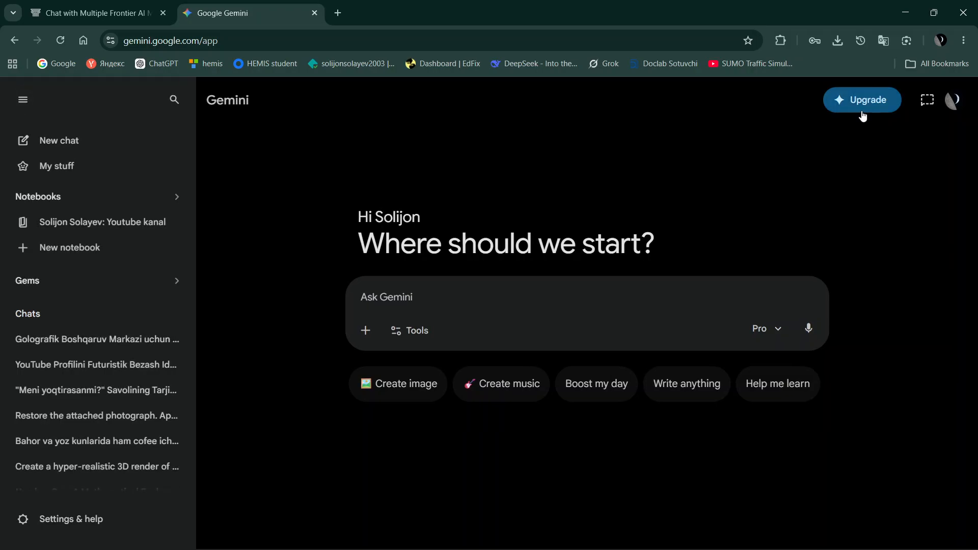
# Open the Google AI Plus upgrade offer from Gemini's model choices and compare the Plus, Pro and Ultra plans
pyautogui.click(771, 333)
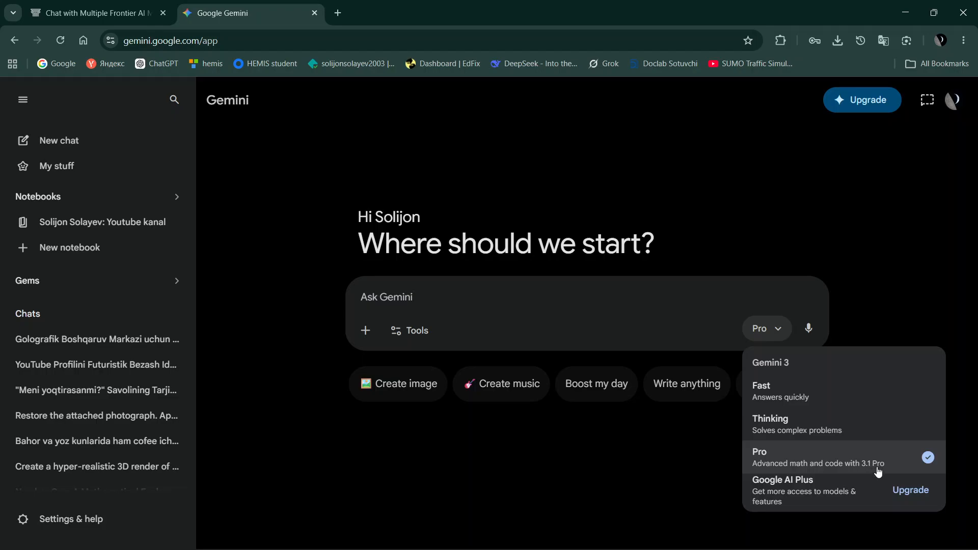
pyautogui.click(910, 490)
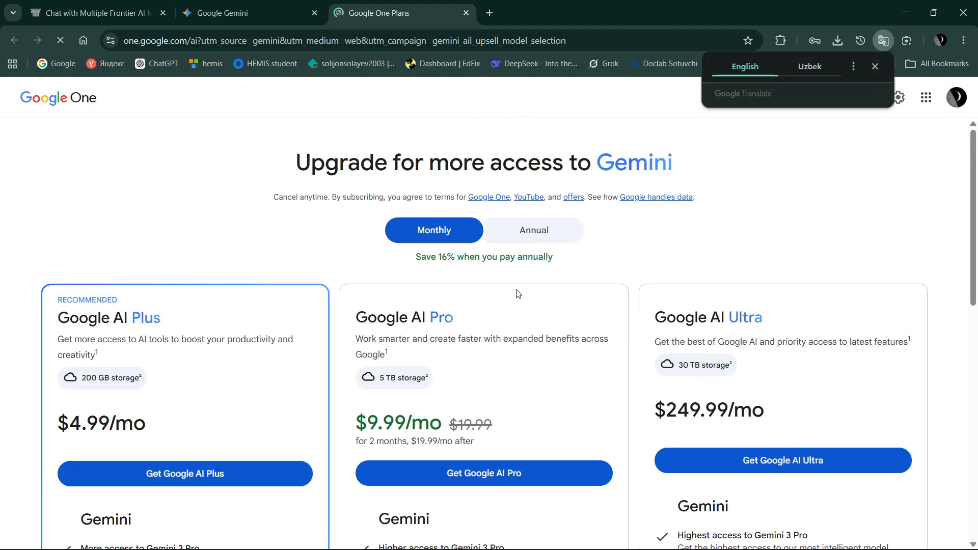
pyautogui.scroll(-1, 438, 318)
pyautogui.scroll(-3, 437, 318)
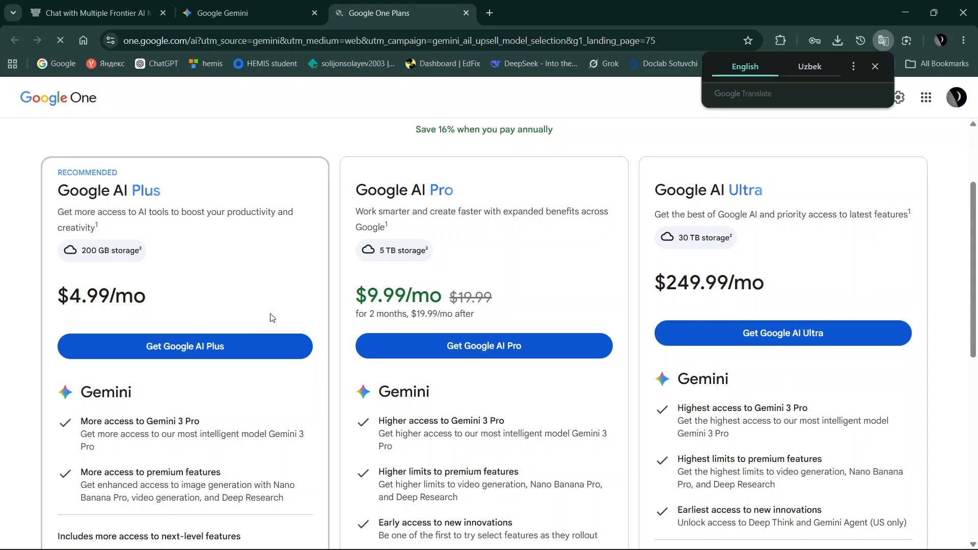
pyautogui.scroll(-1, 286, 311)
pyautogui.scroll(-3, 464, 317)
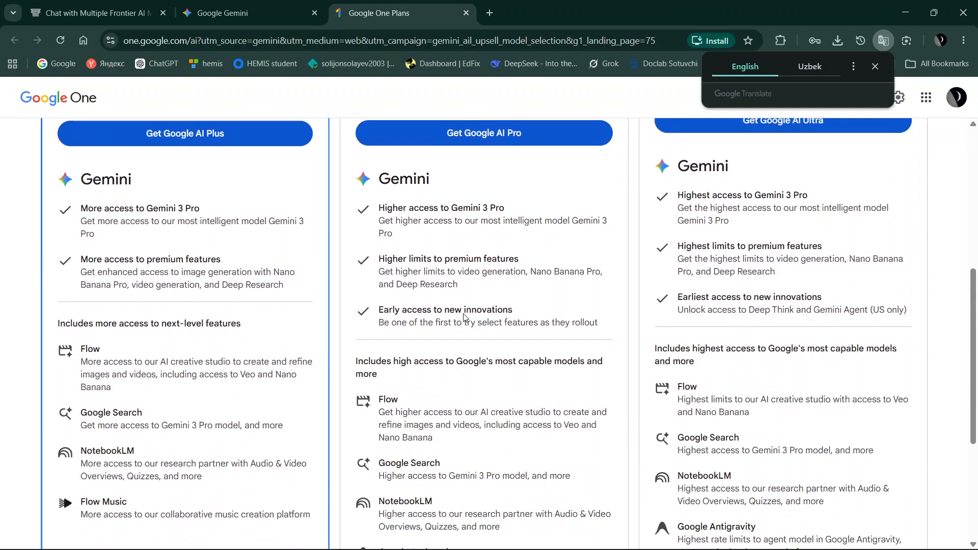
# Compare the listed benefits of the Google AI Plus, Pro and Ultra plans and view all Google One storage options
pyautogui.scroll(-3, 464, 317)
pyautogui.scroll(3, 465, 316)
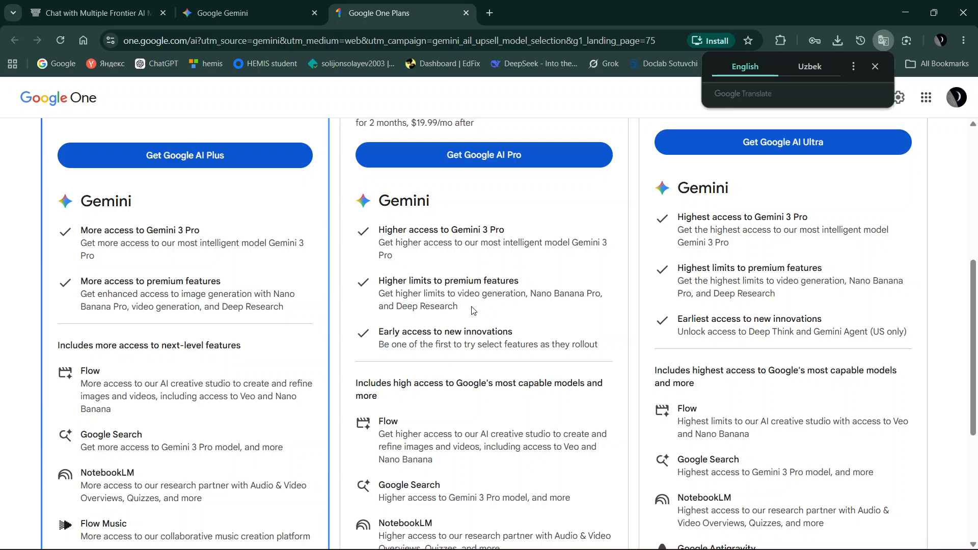
pyautogui.scroll(3, 472, 310)
pyautogui.scroll(-3, 430, 276)
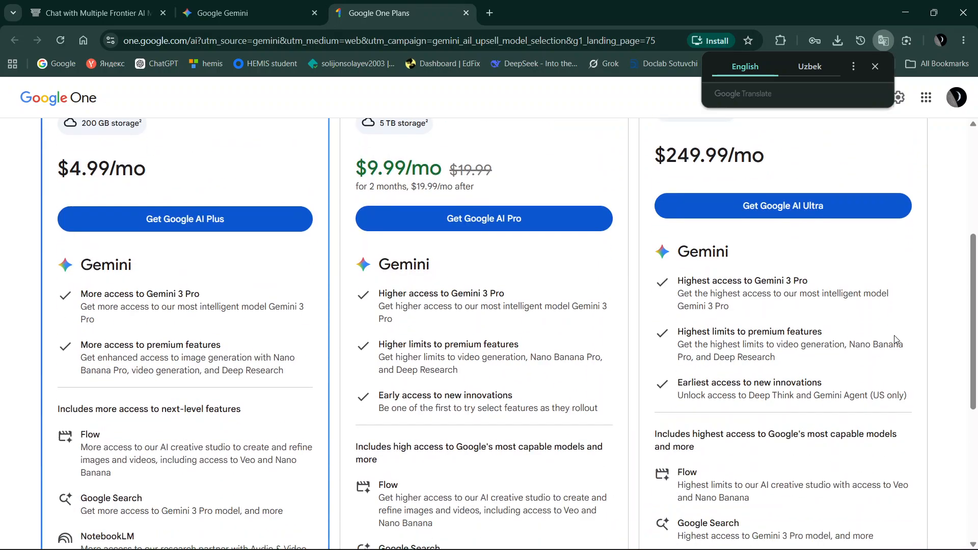
pyautogui.scroll(-6, 787, 304)
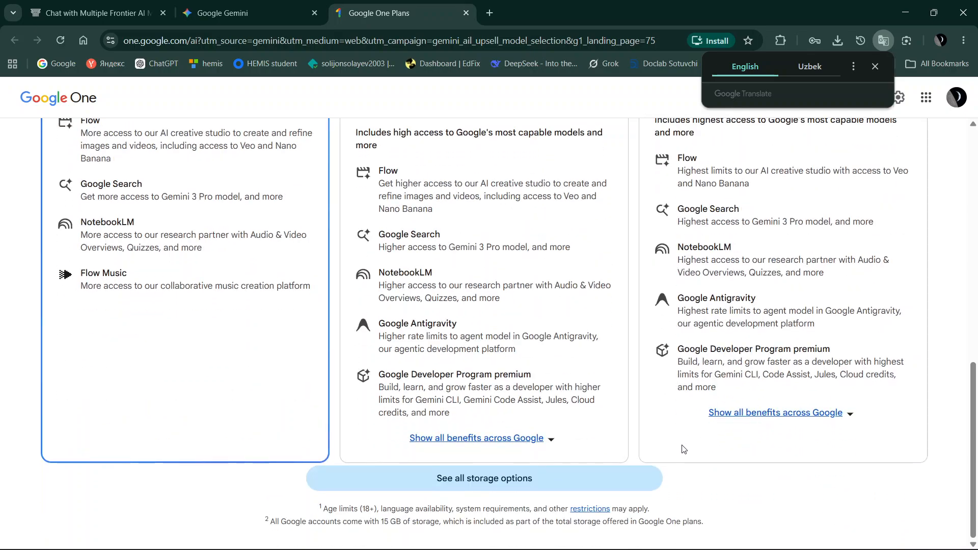
pyautogui.click(568, 481)
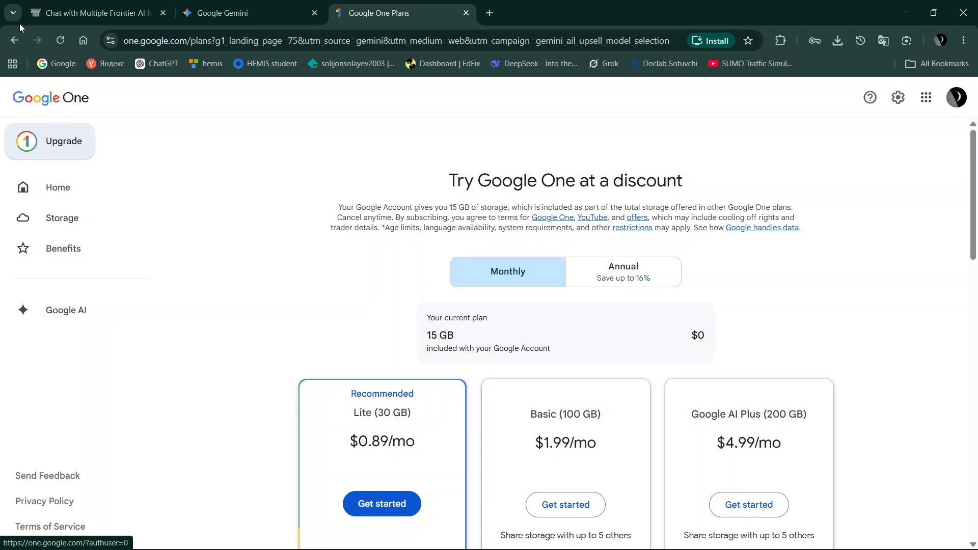
pyautogui.click(16, 39)
# Return to the Arena chat and read the Gemini answer from the question down to its advantages over earlier models
pyautogui.click(234, 12)
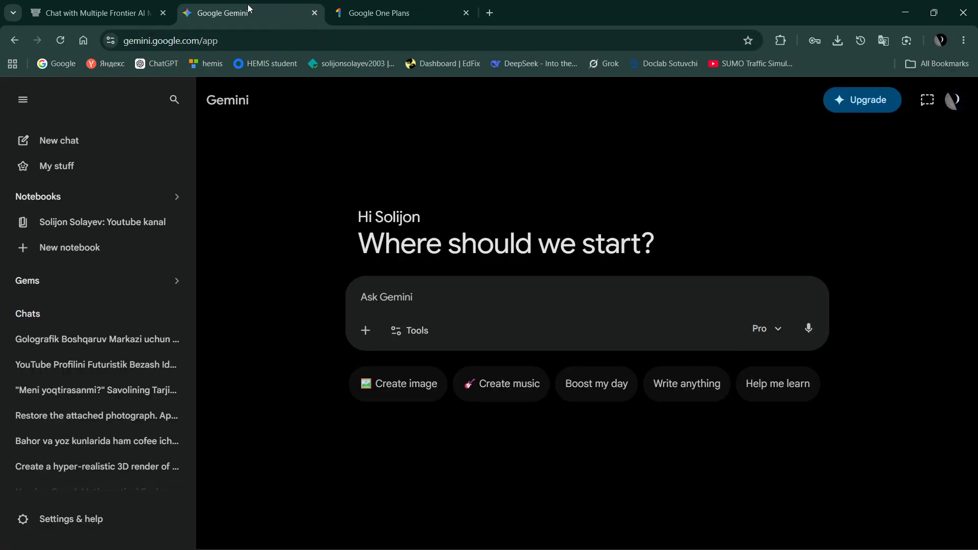
pyautogui.click(136, 6)
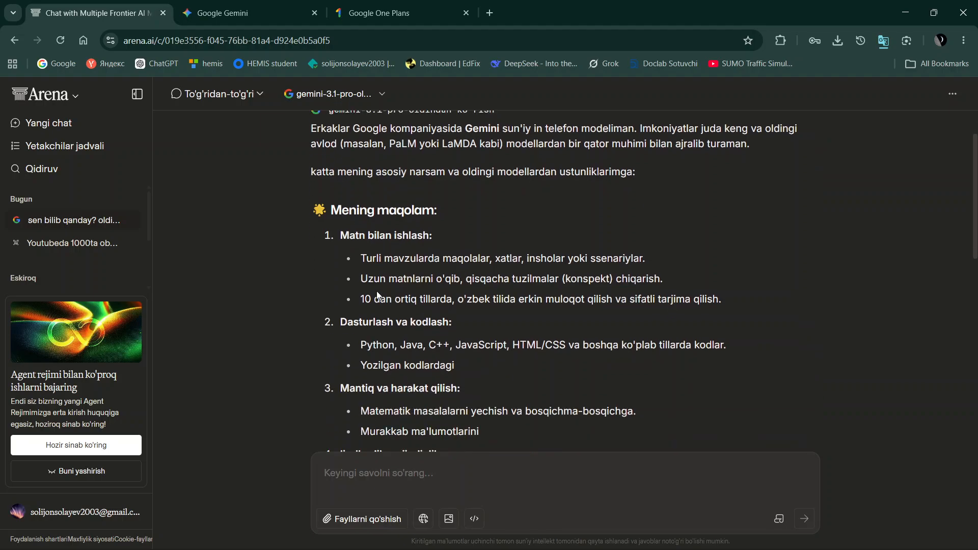
pyautogui.scroll(2, 377, 296)
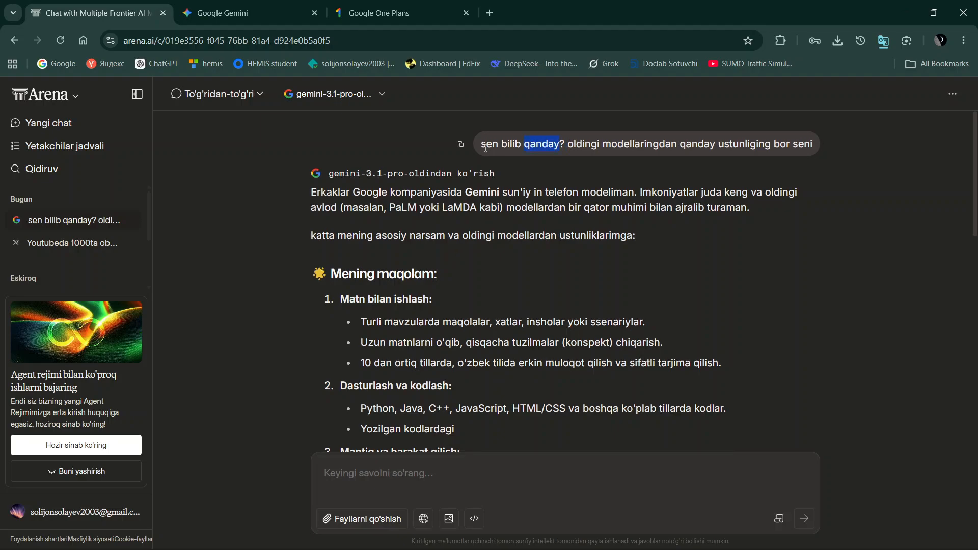
pyautogui.scroll(-2, 440, 298)
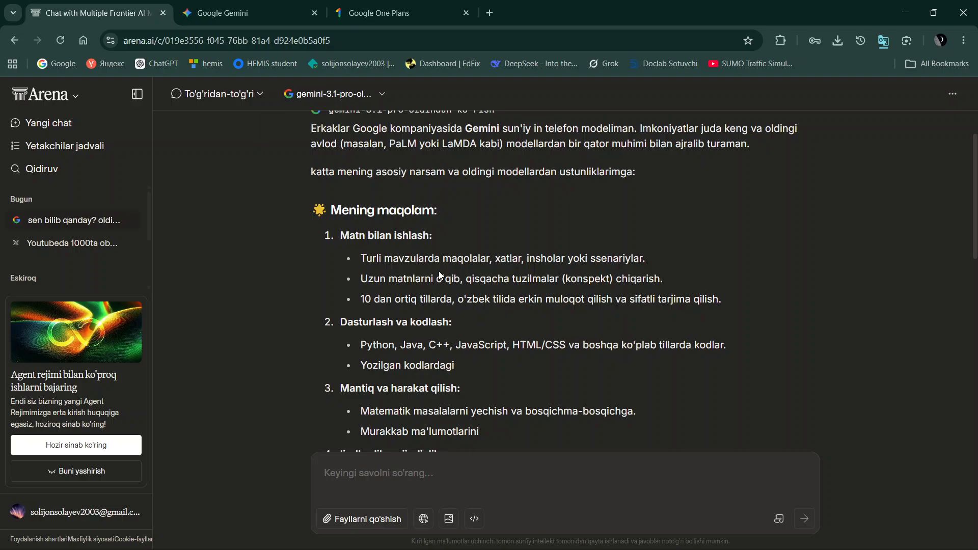
pyautogui.scroll(-1, 439, 271)
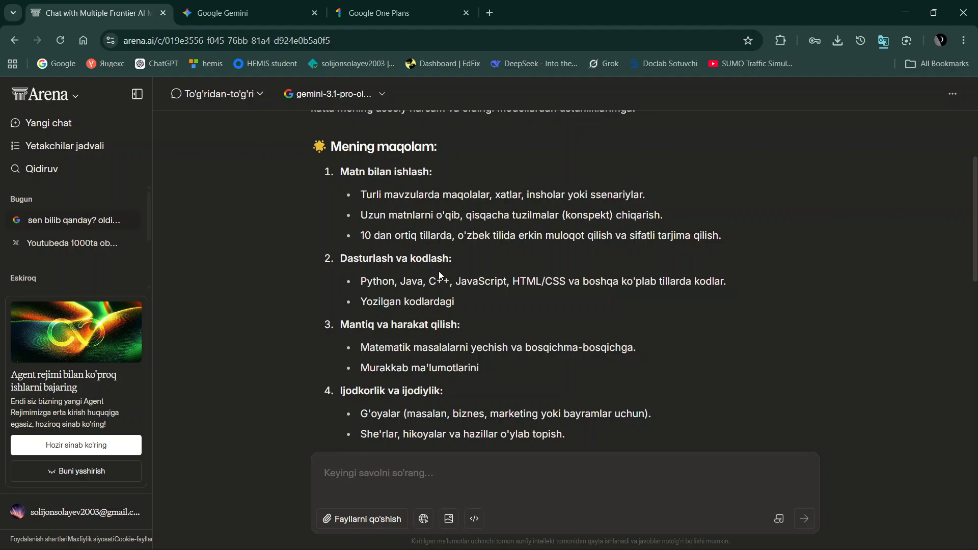
pyautogui.scroll(-1, 438, 271)
pyautogui.scroll(-2, 438, 275)
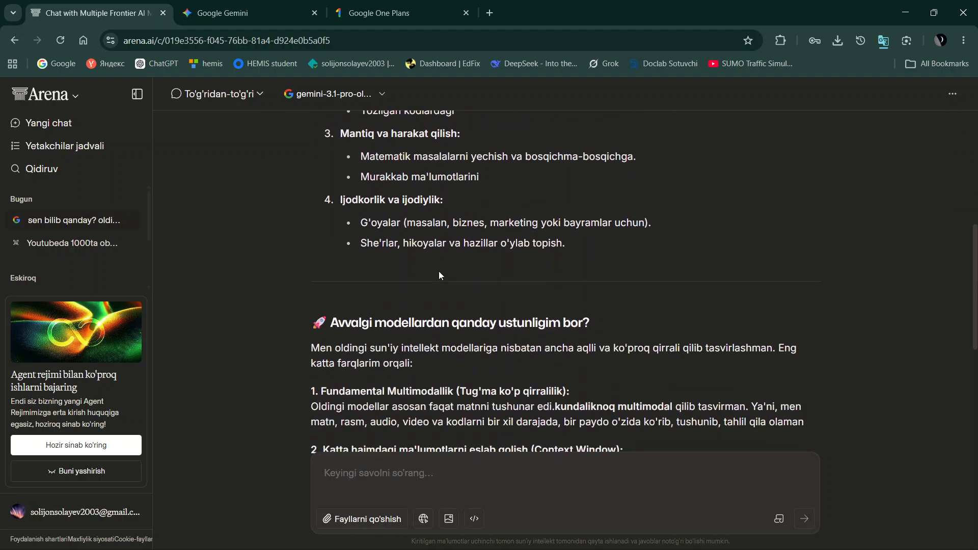
pyautogui.scroll(-1, 439, 271)
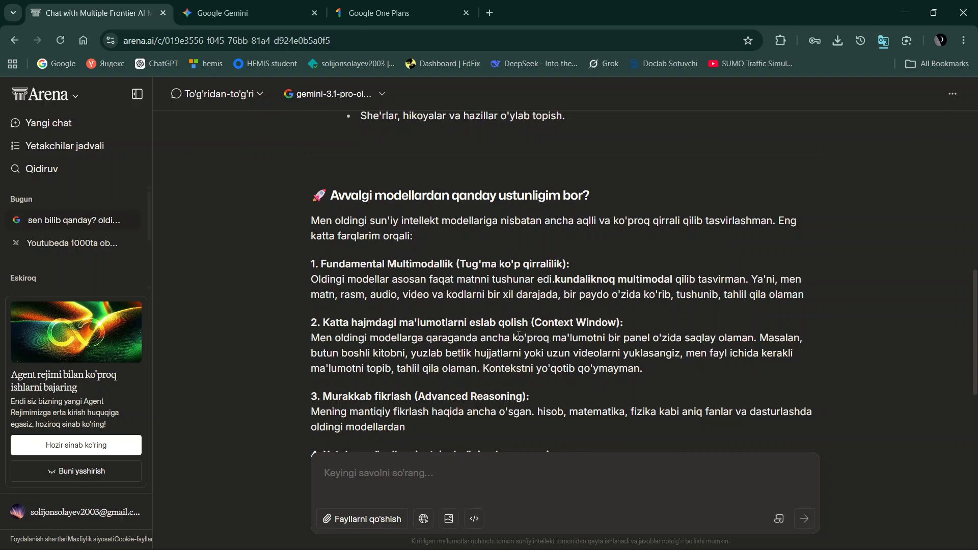
# Highlight the answer's points on context window, advanced reasoning, fewer hallucinations and multimodality one after another while reading, and clear the selection
pyautogui.moveTo(317, 322); pyautogui.dragTo(658, 381)
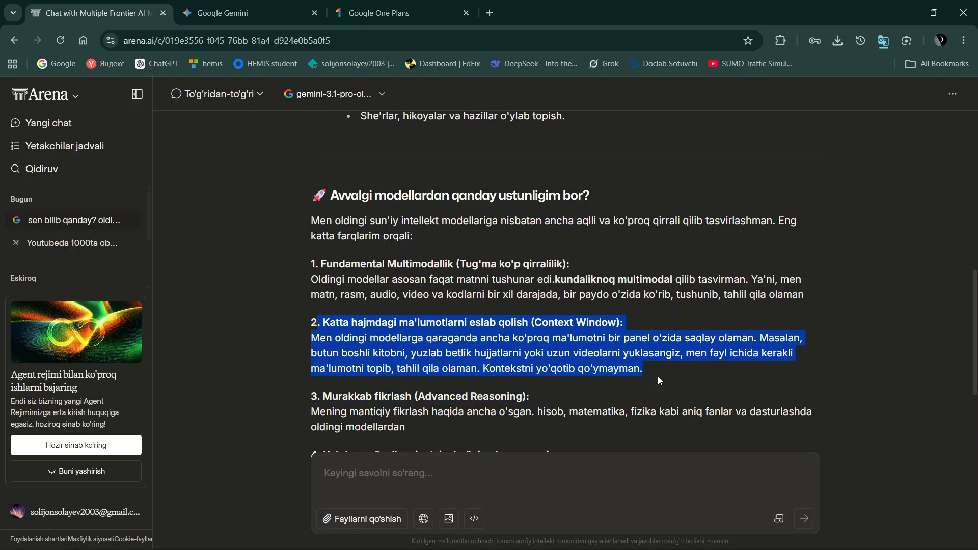
pyautogui.scroll(-2, 496, 358)
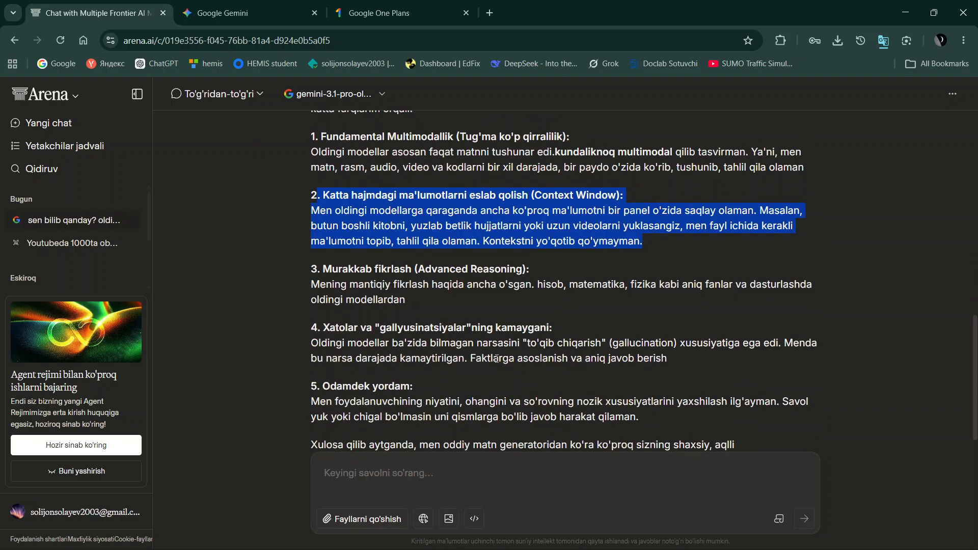
pyautogui.moveTo(432, 307); pyautogui.dragTo(284, 249)
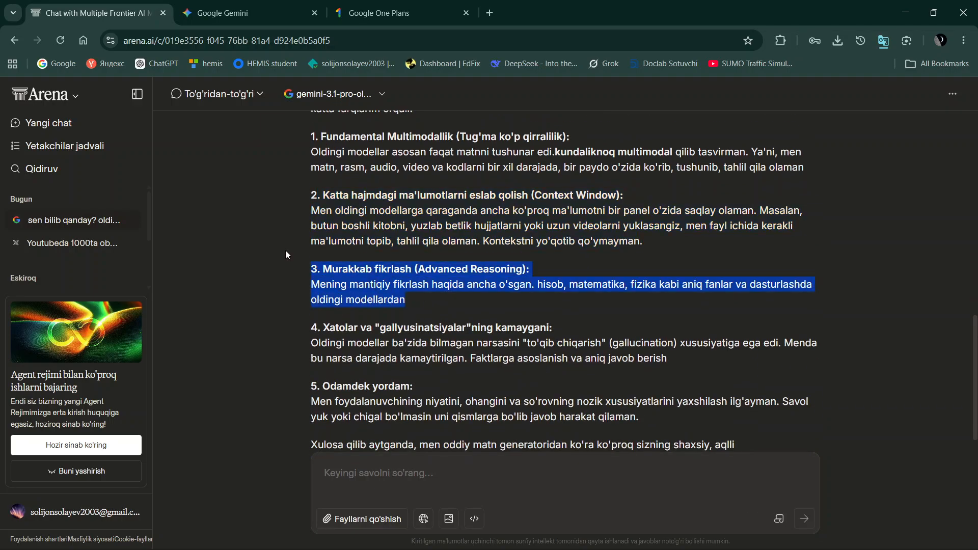
pyautogui.click(407, 301)
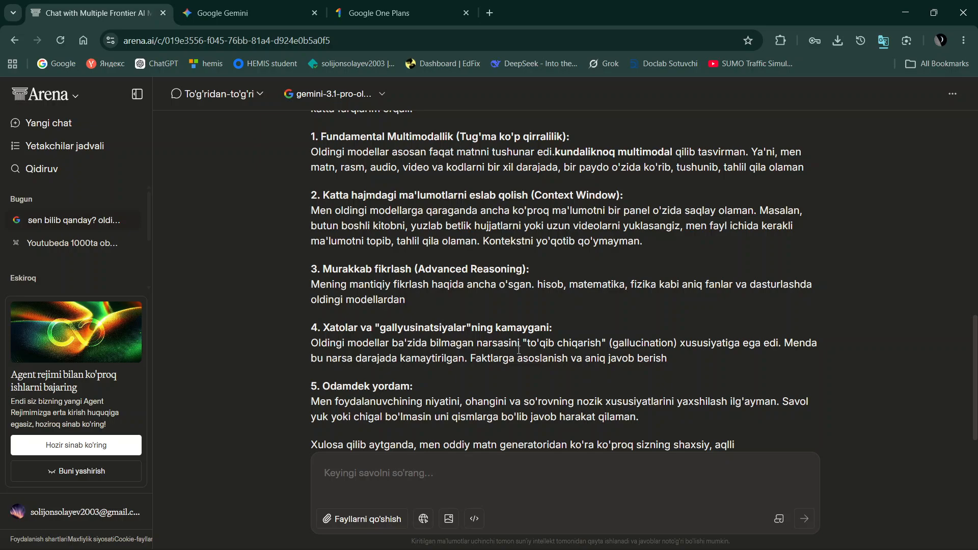
pyautogui.moveTo(661, 355); pyautogui.dragTo(309, 323)
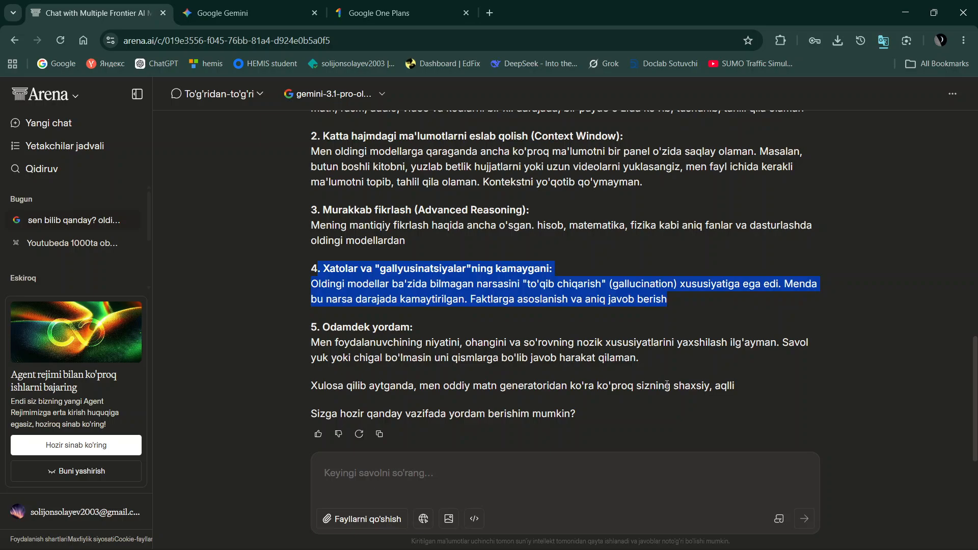
pyautogui.moveTo(675, 356); pyautogui.dragTo(768, 311)
pyautogui.scroll(2, 313, 287)
pyautogui.scroll(1, 306, 325)
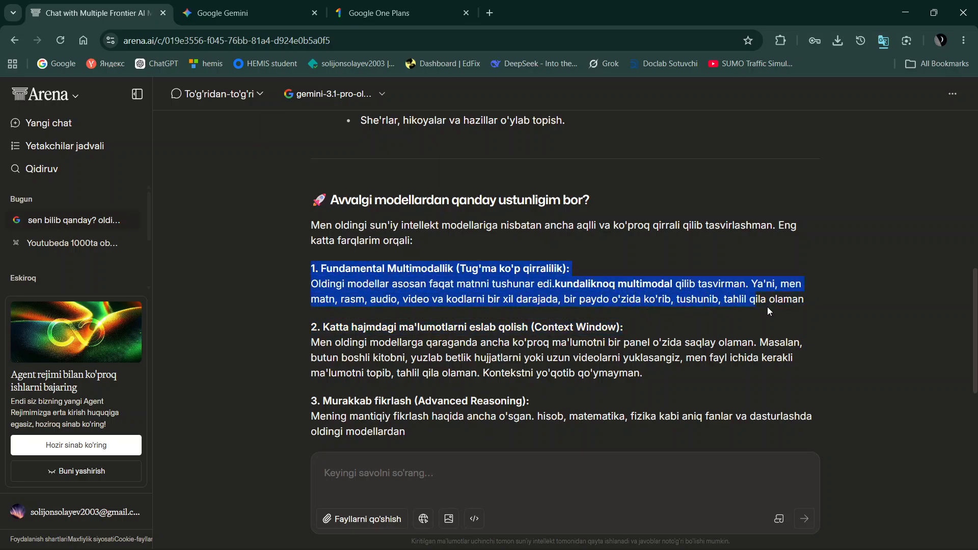
pyautogui.click(793, 297)
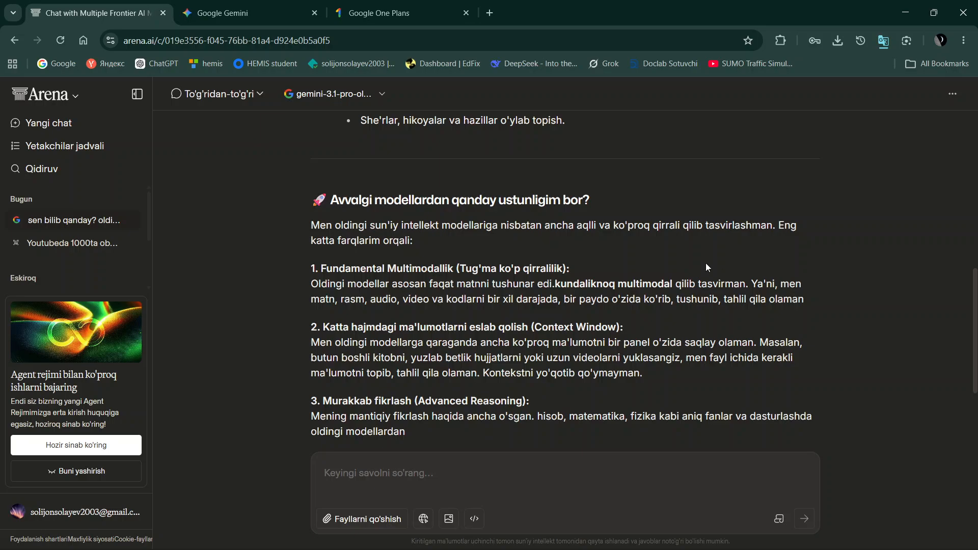
# Browse the text models available for the Direct chat in the translated model list
pyautogui.click(381, 96)
pyautogui.scroll(-10, 415, 261)
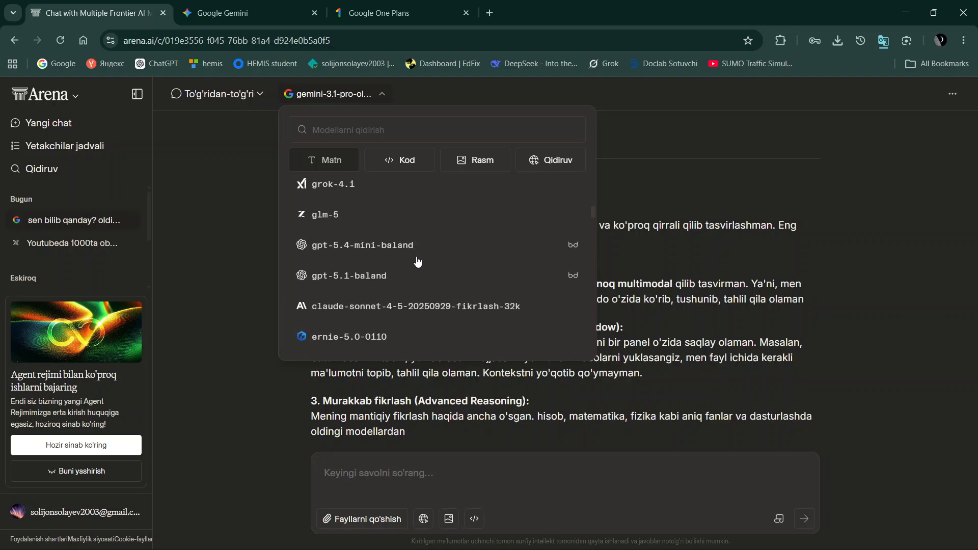
pyautogui.scroll(-10, 418, 261)
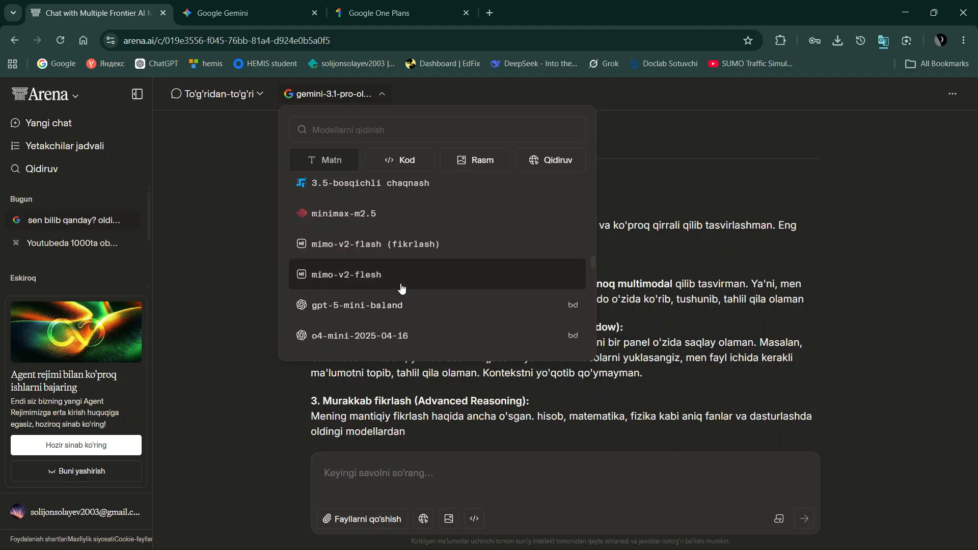
pyautogui.scroll(-2, 415, 285)
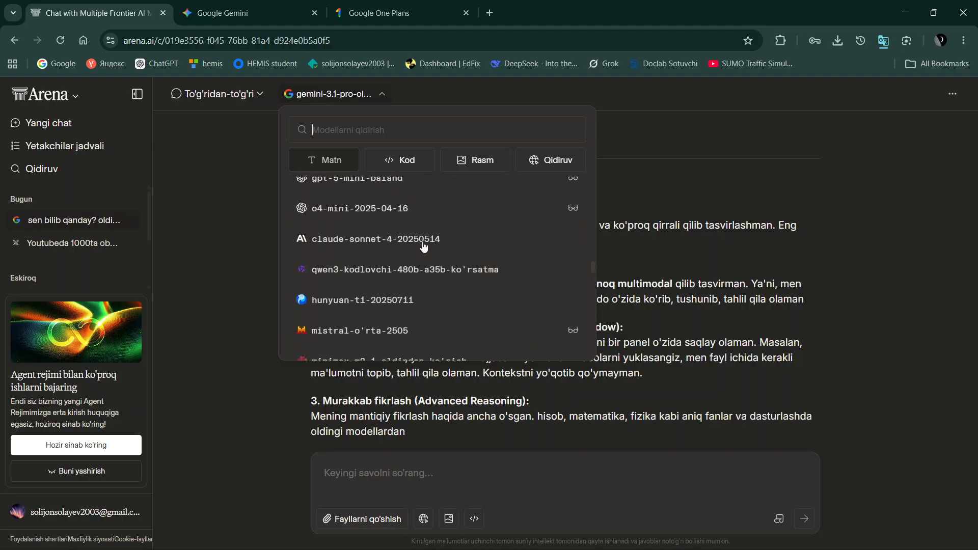
pyautogui.scroll(-1, 405, 303)
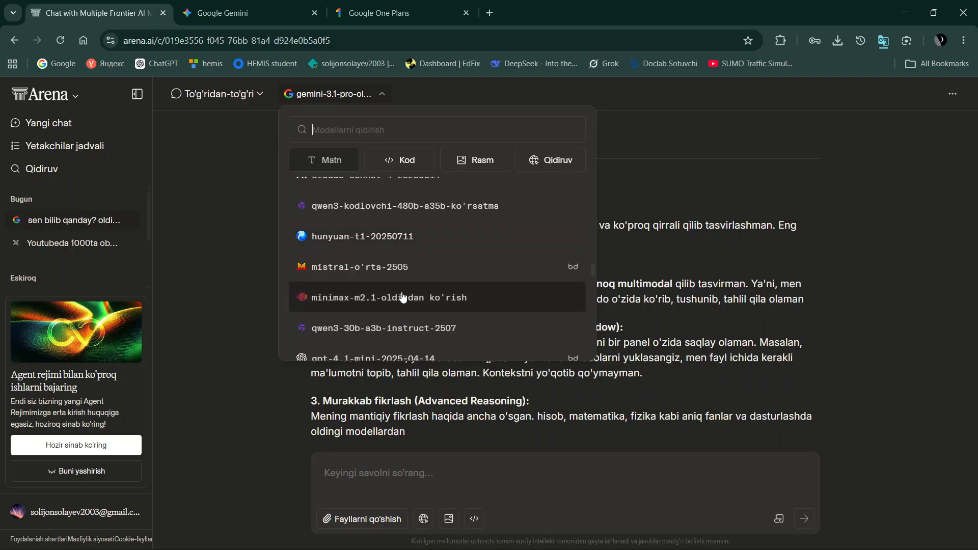
pyautogui.scroll(-1, 403, 291)
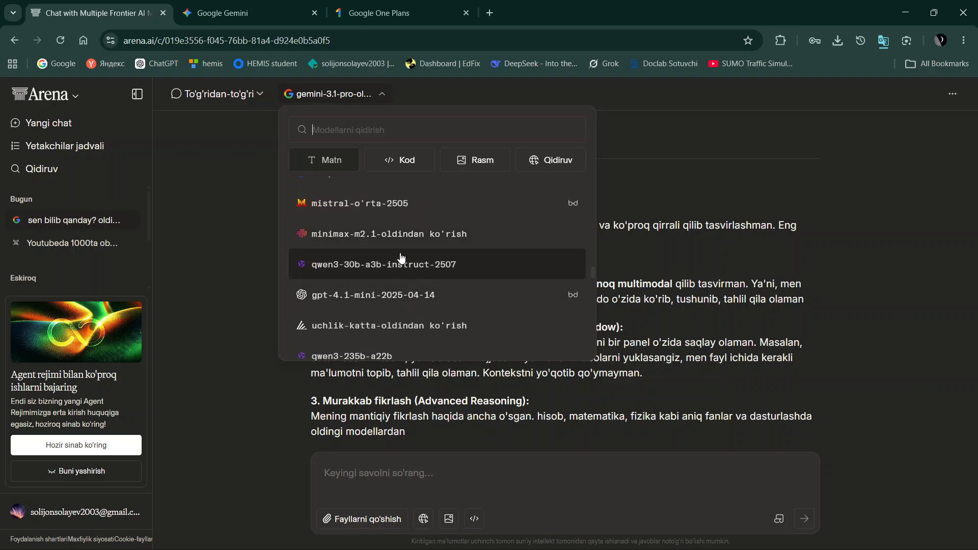
# Switch the translated Arena page back to English, dismiss the model list and return to the beginning of the chat
pyautogui.click(882, 42)
pyautogui.click(732, 72)
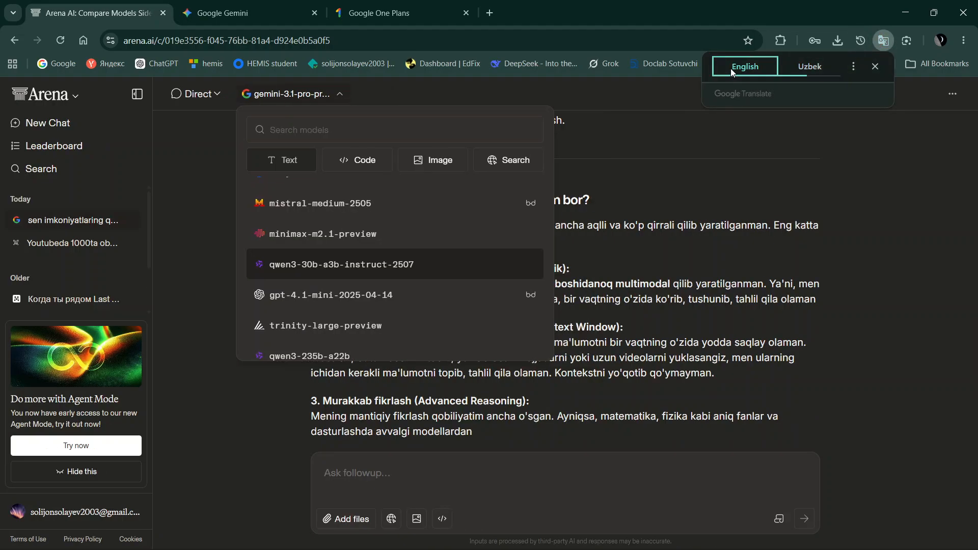
pyautogui.click(661, 235)
pyautogui.scroll(3, 627, 288)
pyautogui.scroll(3, 627, 288)
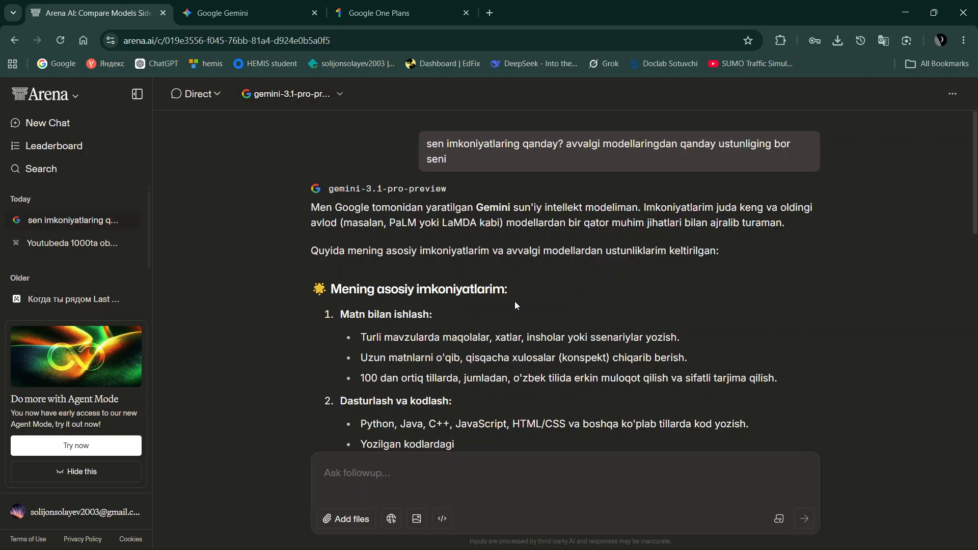
# Open the Direct chat's model list and examine the first text models together with their vision and file support markers
pyautogui.click(339, 94)
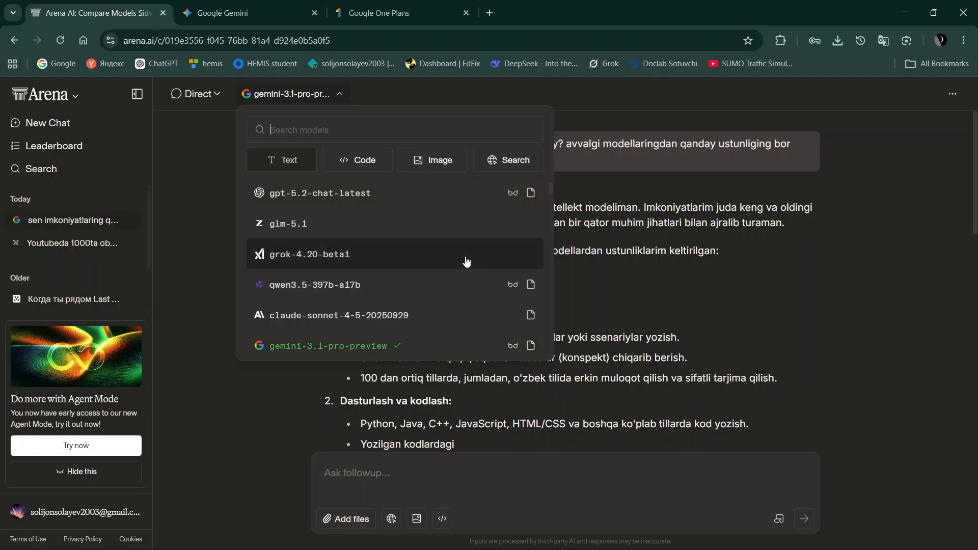
pyautogui.scroll(-3, 465, 262)
pyautogui.scroll(3, 465, 262)
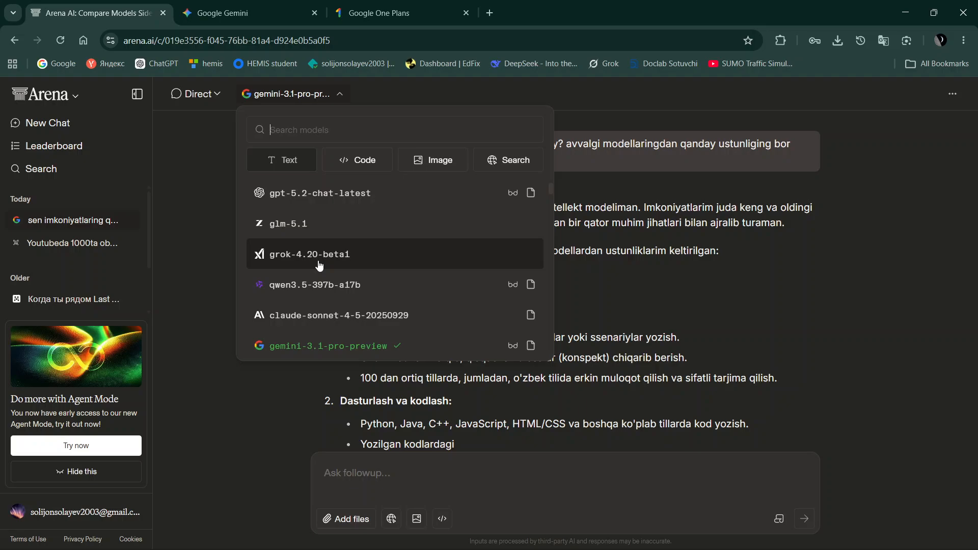
pyautogui.scroll(-5, 320, 265)
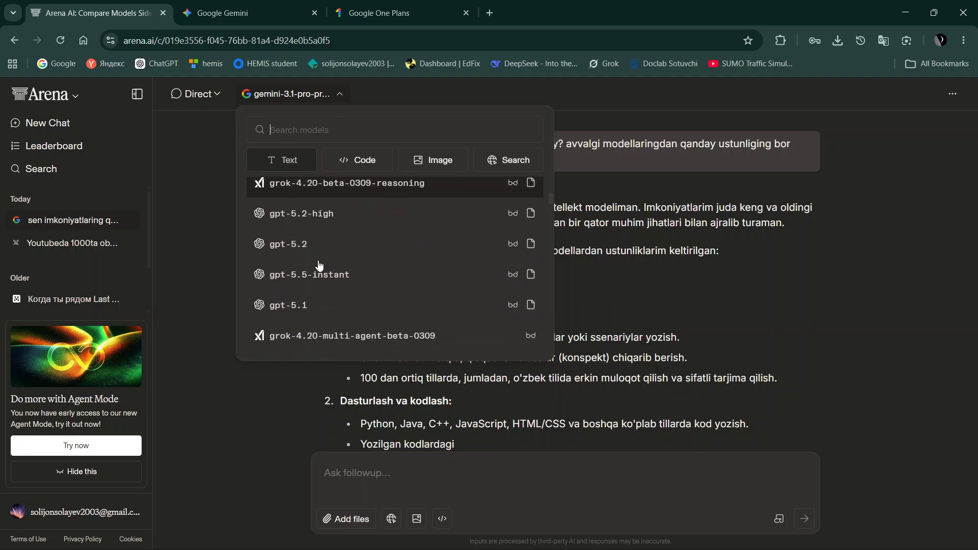
pyautogui.scroll(-3, 319, 264)
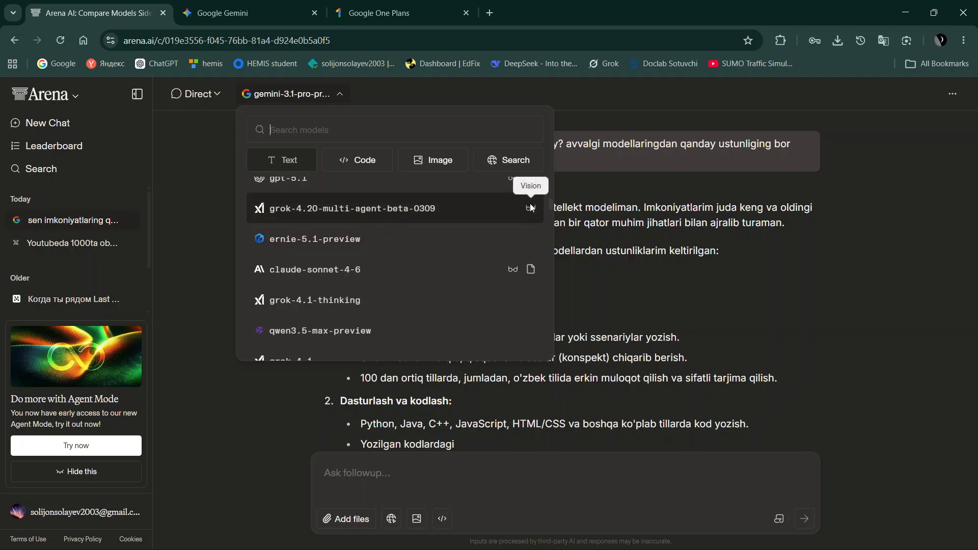
pyautogui.scroll(3, 373, 281)
pyautogui.scroll(3, 372, 282)
# Browse the rest of the text models, from the Ernie and GLM entries down to the Gemma 4 and DeepSeek V4 ones
pyautogui.scroll(-6, 373, 281)
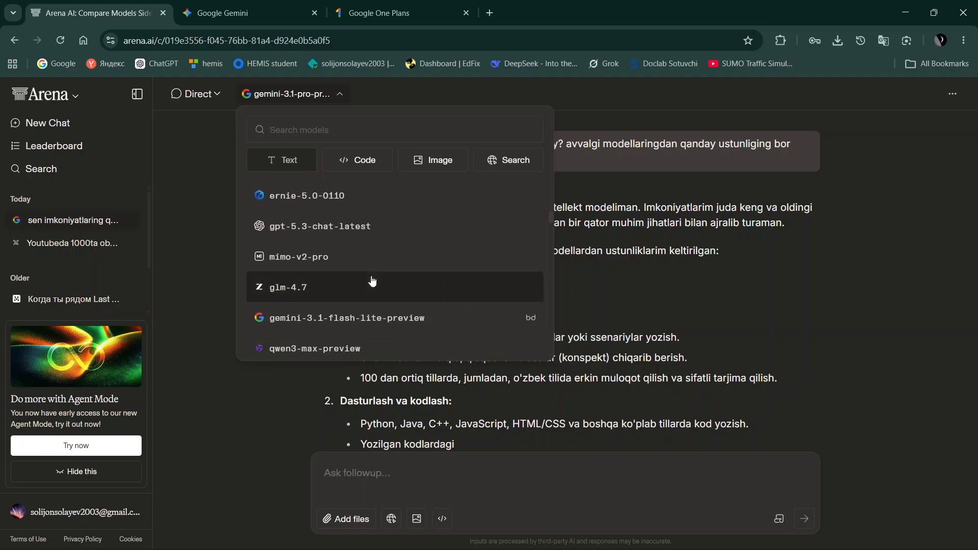
pyautogui.scroll(-6, 372, 281)
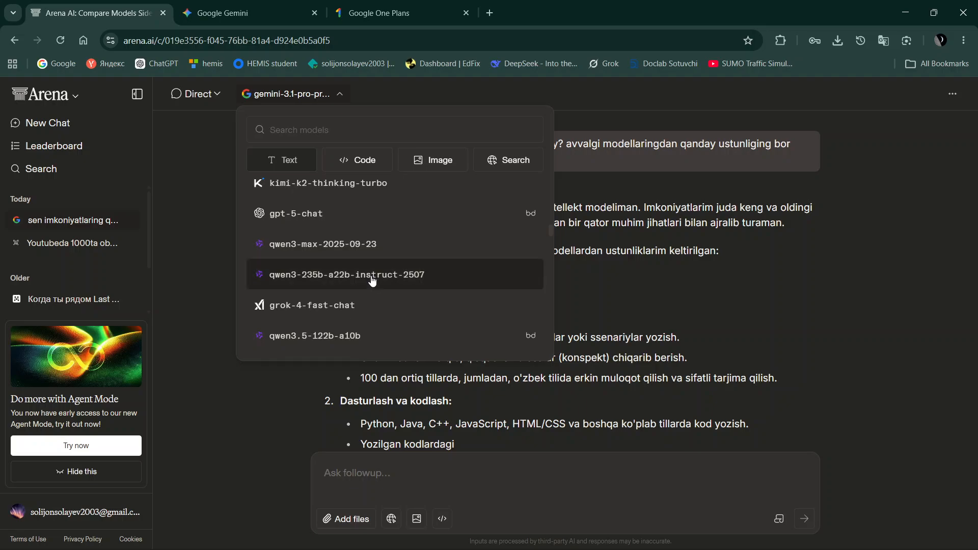
pyautogui.scroll(-1, 372, 281)
pyautogui.scroll(-4, 401, 250)
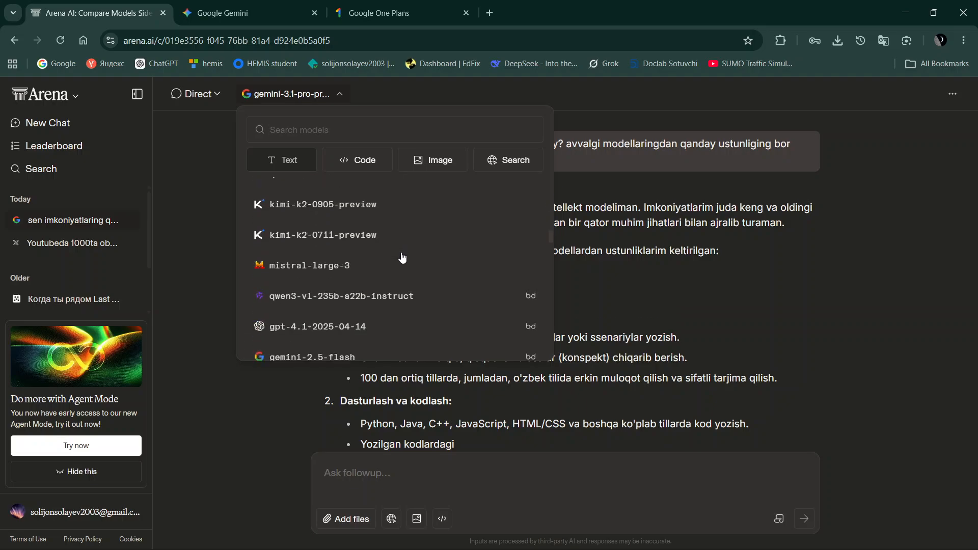
pyautogui.scroll(-3, 402, 257)
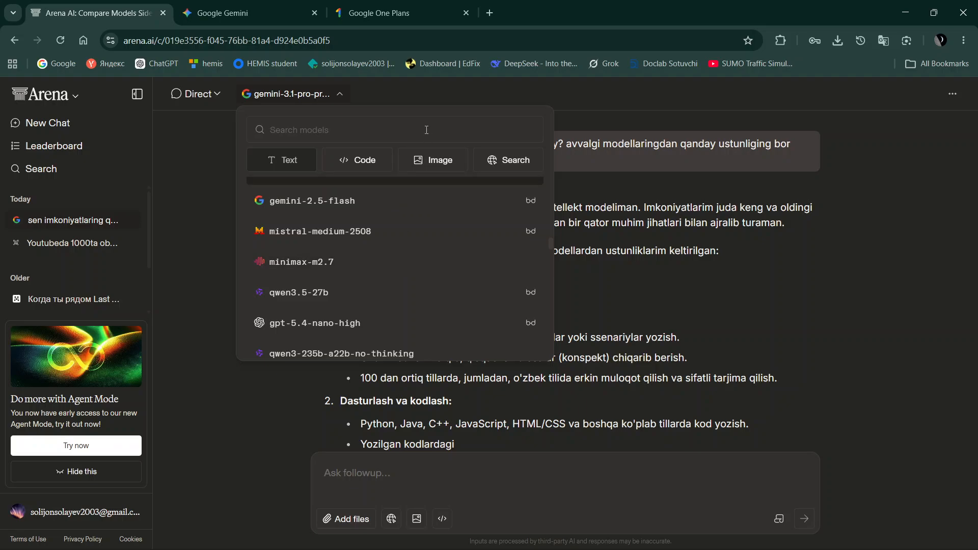
pyautogui.scroll(-8, 391, 274)
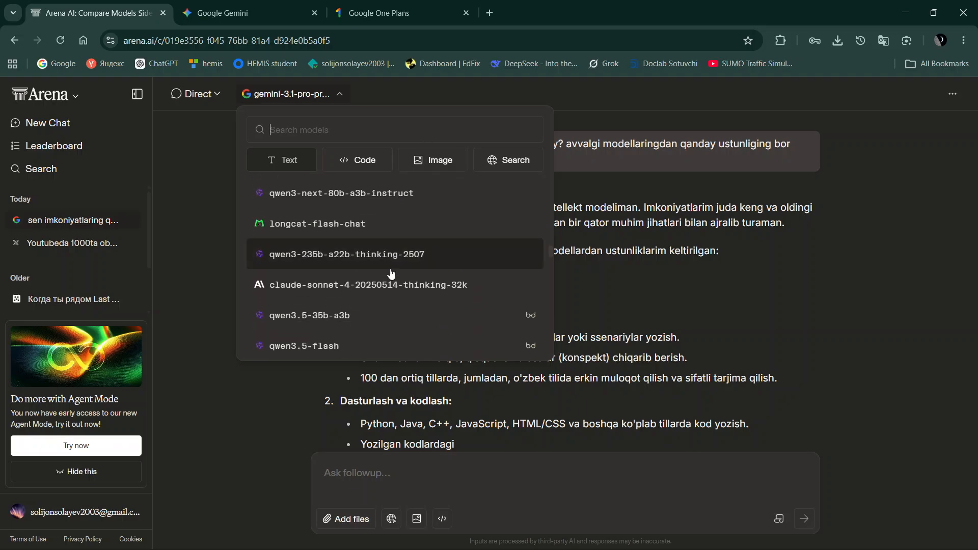
pyautogui.scroll(-2, 391, 274)
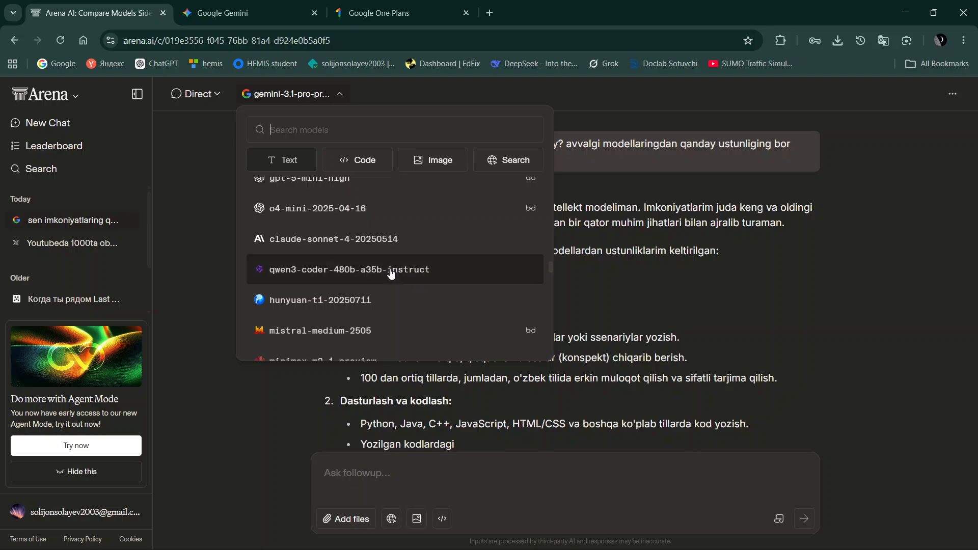
pyautogui.scroll(-4, 392, 275)
pyautogui.scroll(-3, 391, 274)
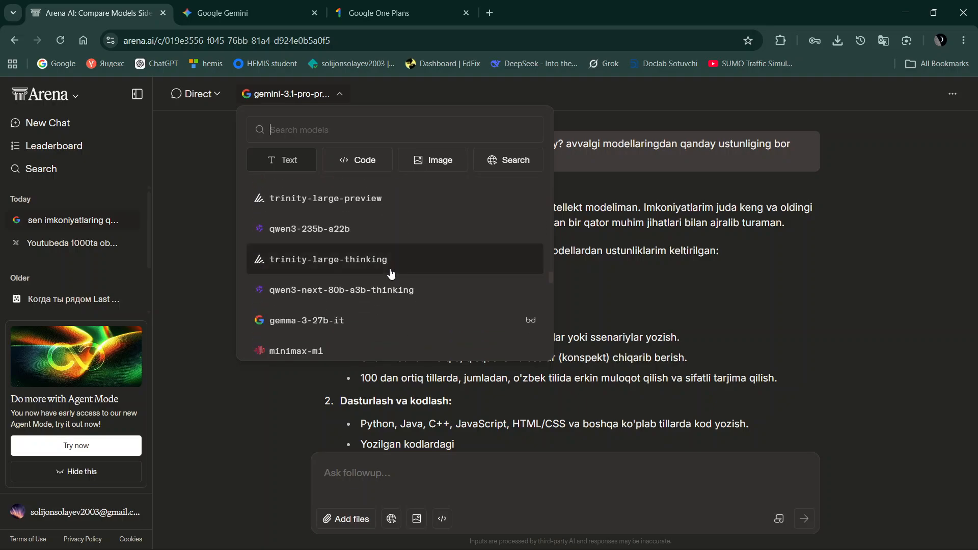
pyautogui.scroll(-3, 391, 274)
pyautogui.scroll(-3, 391, 274)
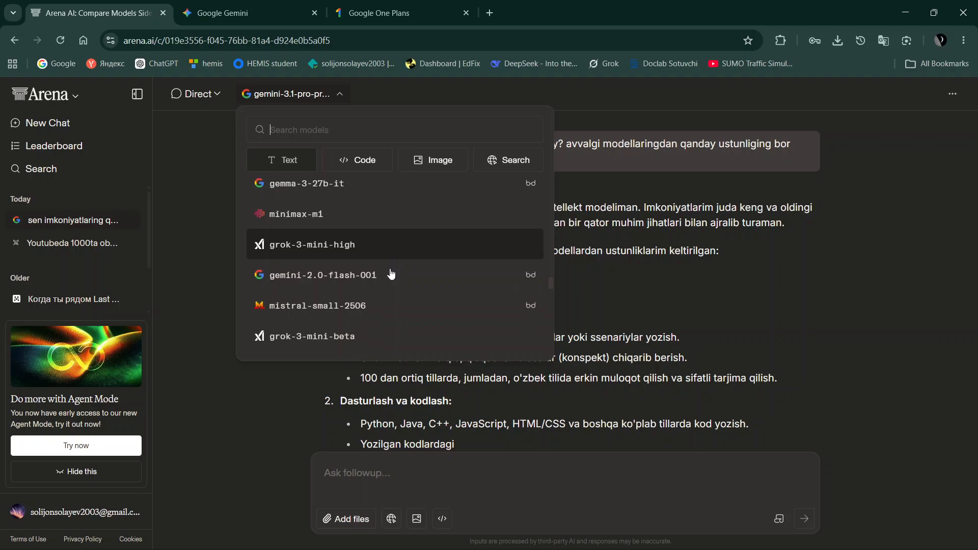
pyautogui.scroll(-4, 391, 274)
pyautogui.scroll(-4, 391, 274)
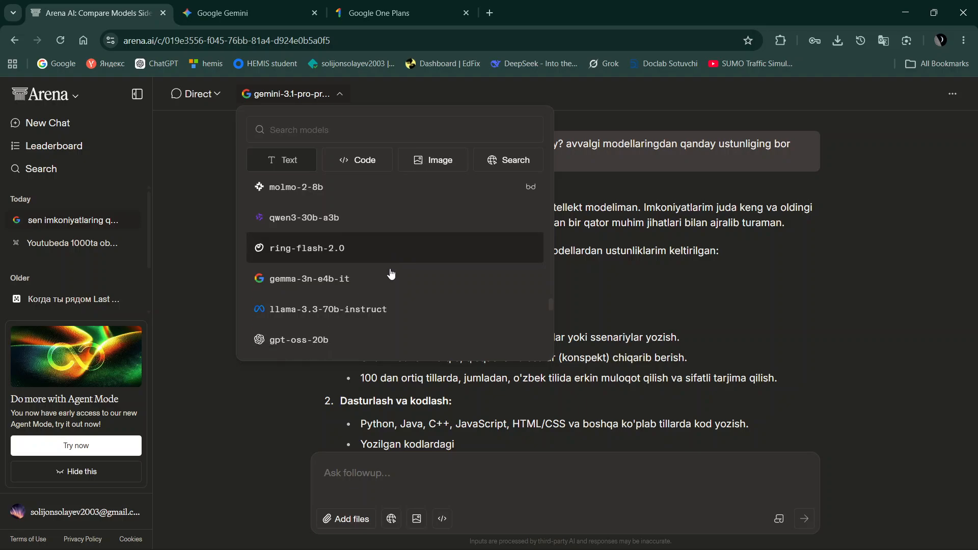
pyautogui.scroll(-3, 391, 274)
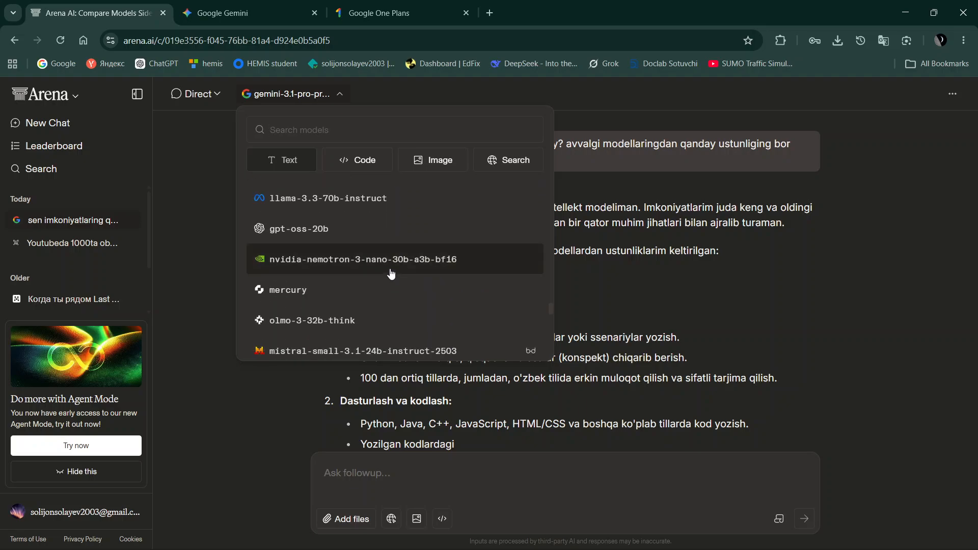
pyautogui.scroll(-2, 391, 274)
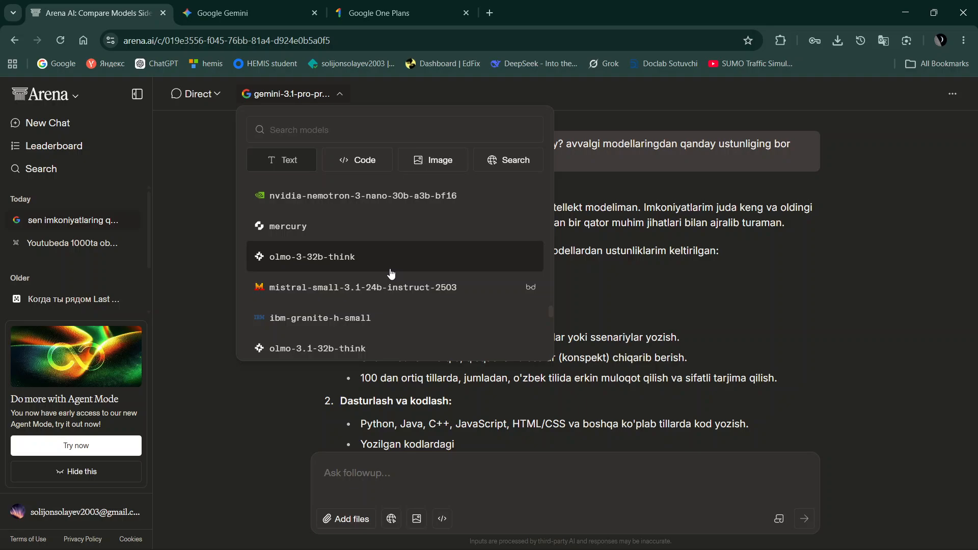
pyautogui.scroll(-2, 391, 274)
pyautogui.scroll(-5, 391, 274)
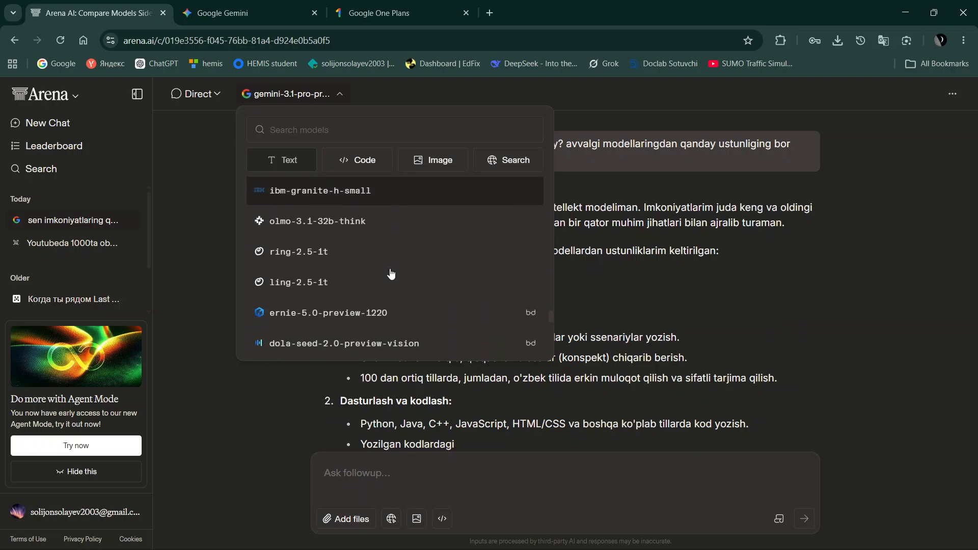
pyautogui.scroll(-3, 391, 274)
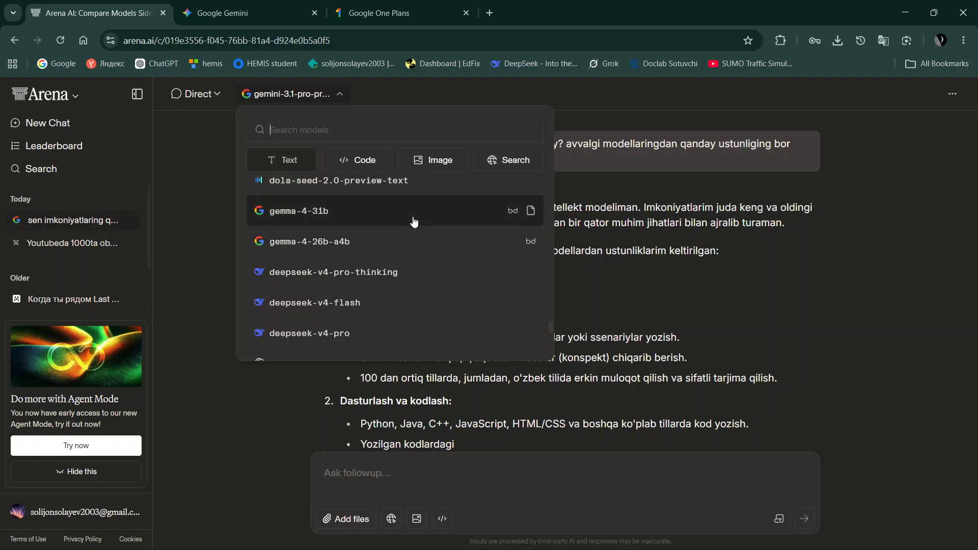
pyautogui.scroll(-3, 413, 221)
pyautogui.scroll(5, 413, 221)
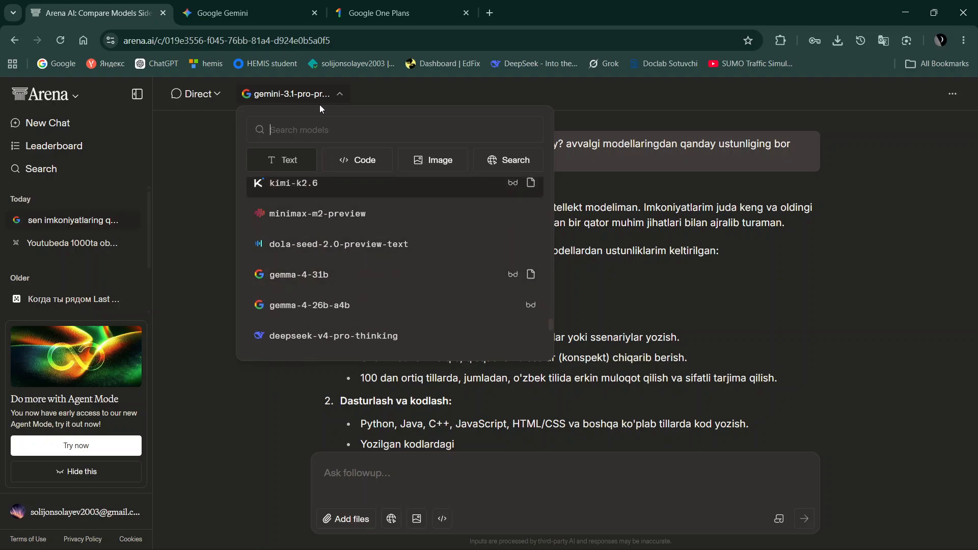
pyautogui.scroll(-3, 341, 313)
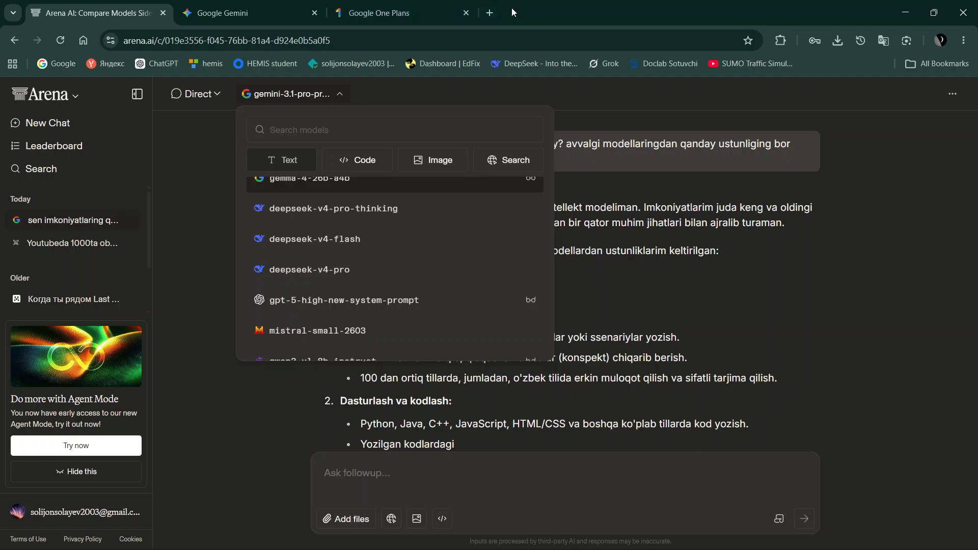
# Load ChatGPT in place of the Google One plans page, view its model choices and dismiss them
pyautogui.click(387, 13)
pyautogui.click(165, 64)
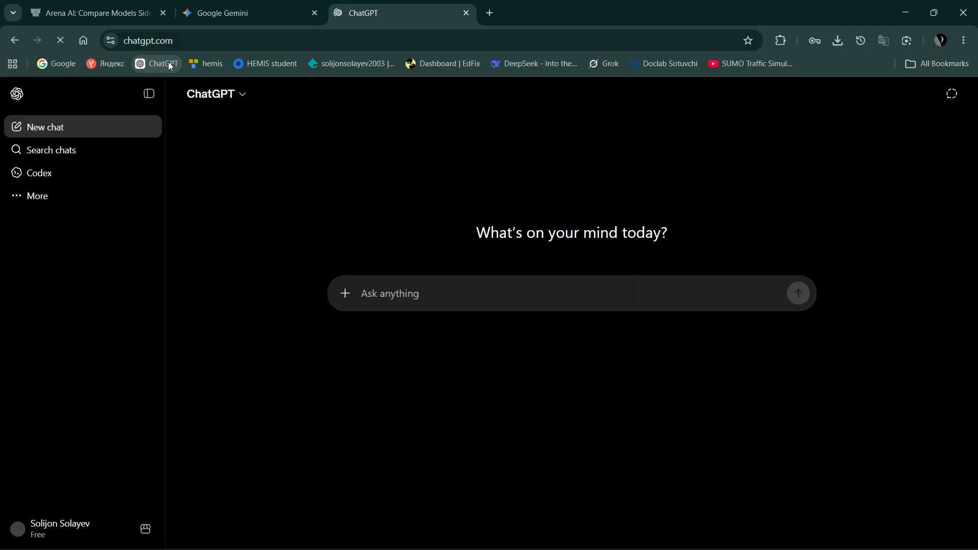
pyautogui.click(244, 98)
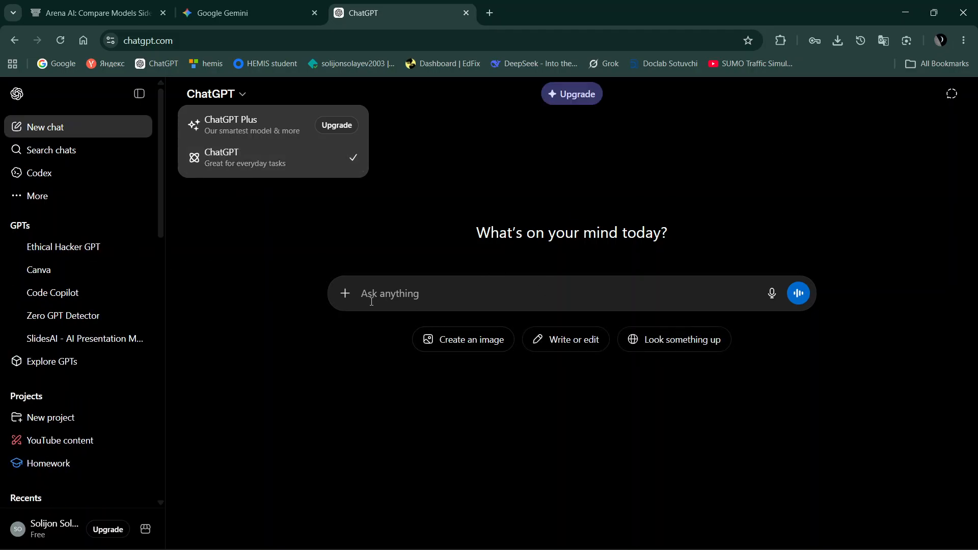
pyautogui.click(414, 275)
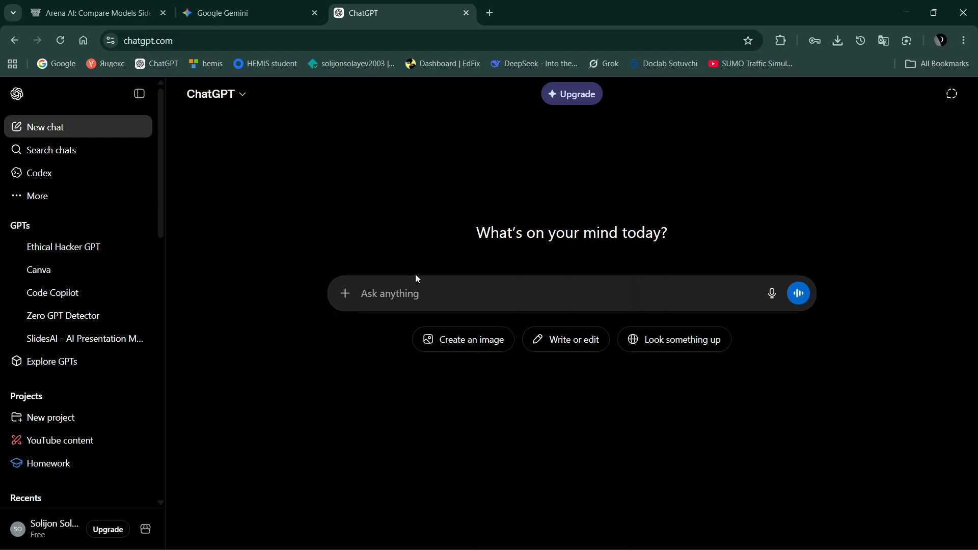
# Compare ChatGPT's personal upgrade plans Free, Go, Plus and Pro by price and features, and close that page
pyautogui.click(585, 97)
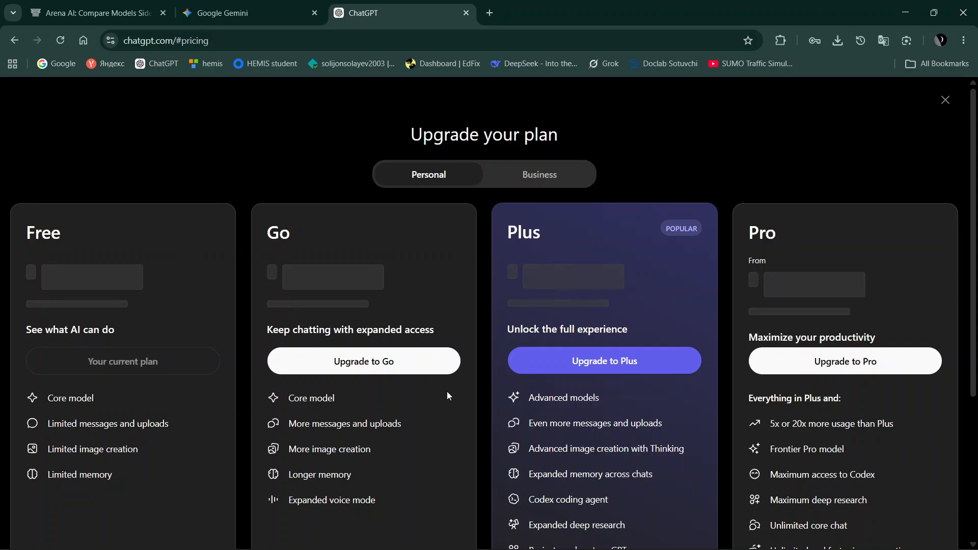
pyautogui.scroll(-4, 558, 450)
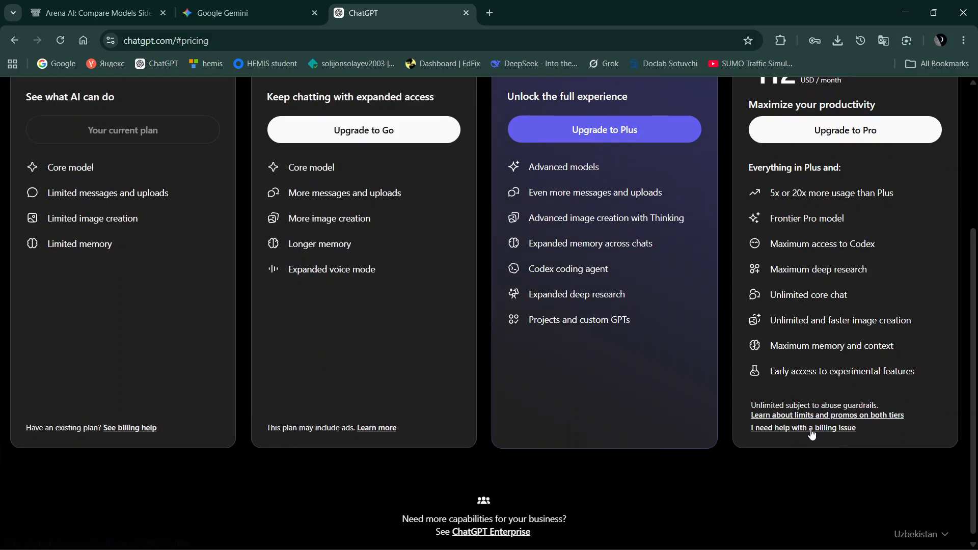
pyautogui.scroll(2, 807, 407)
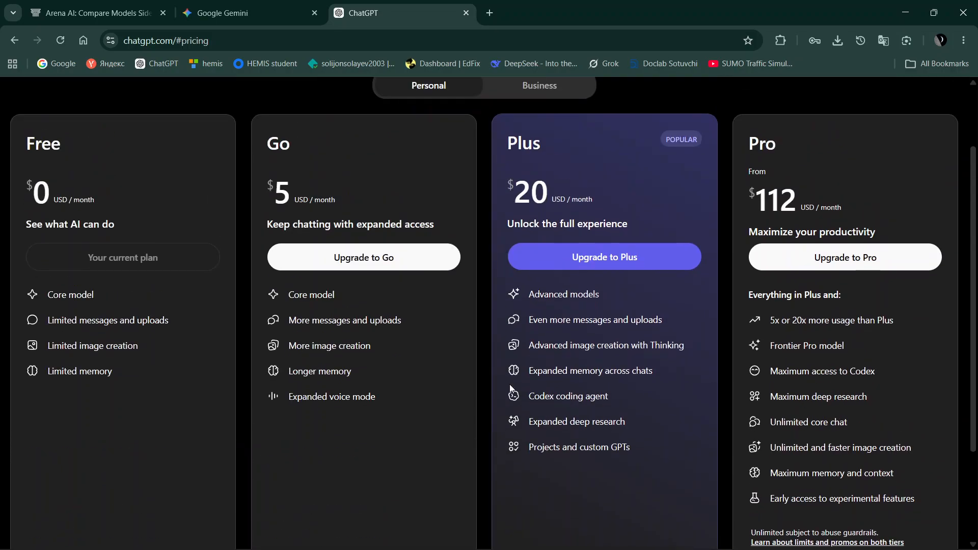
pyautogui.scroll(2, 219, 150)
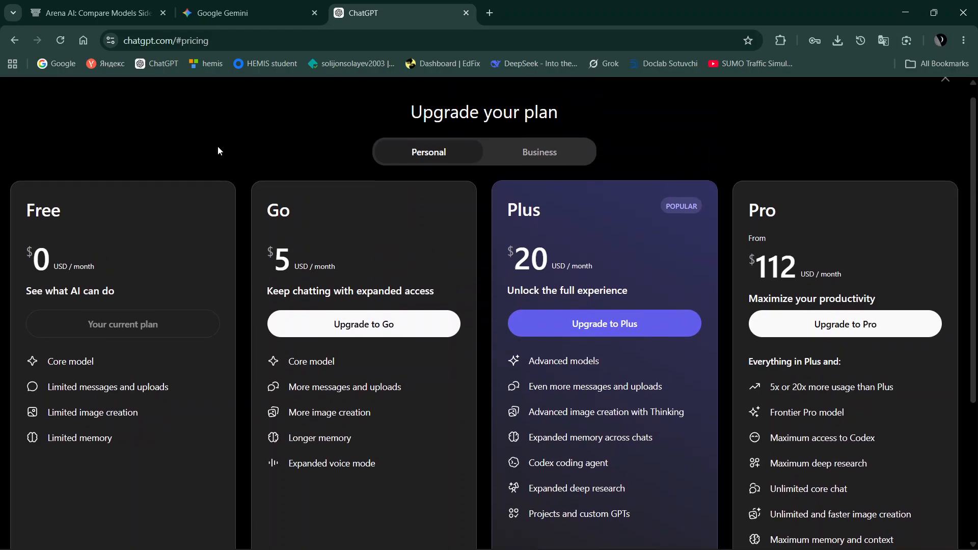
pyautogui.click(465, 13)
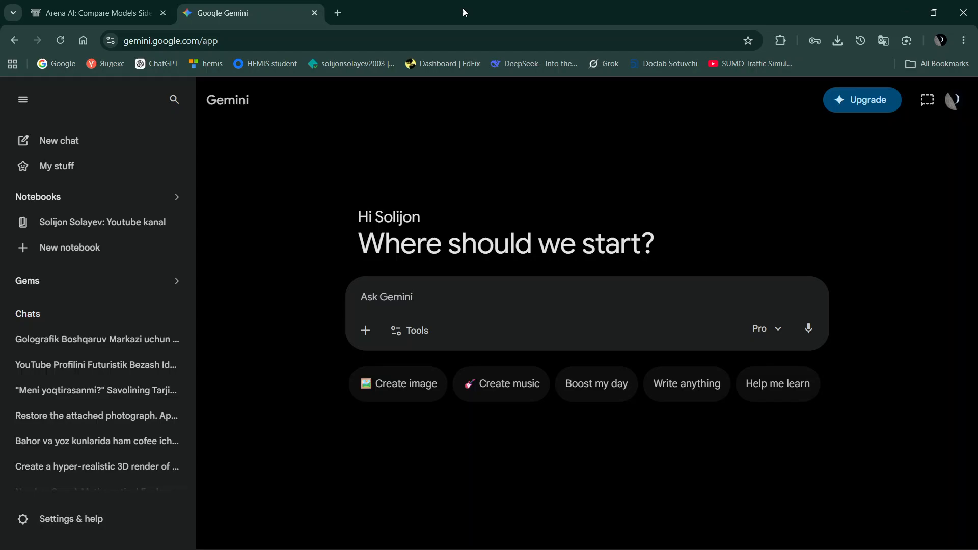
# View Gemini's tools, restore the closed ChatGPT page and examine its chat tools, including the additional ones, before dismissing them
pyautogui.click(408, 334)
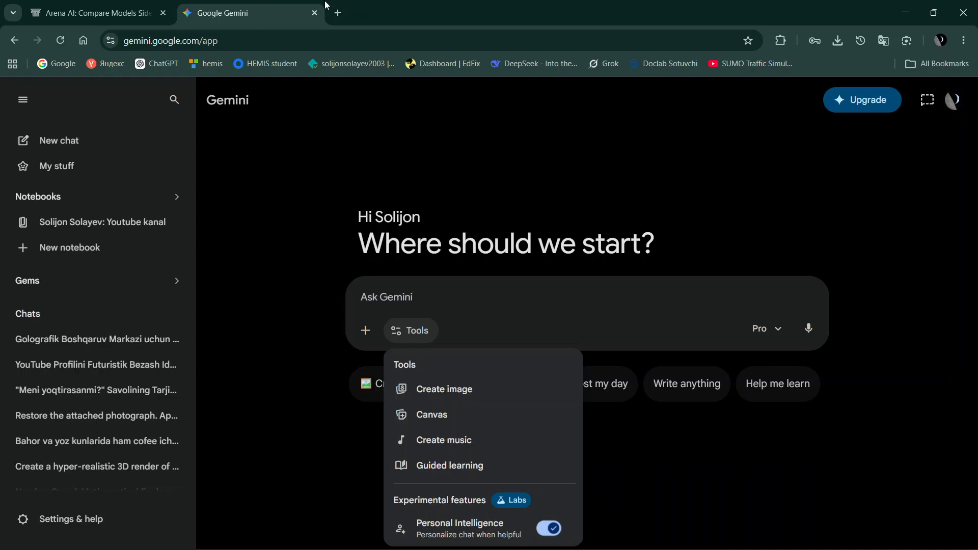
pyautogui.click(338, 12)
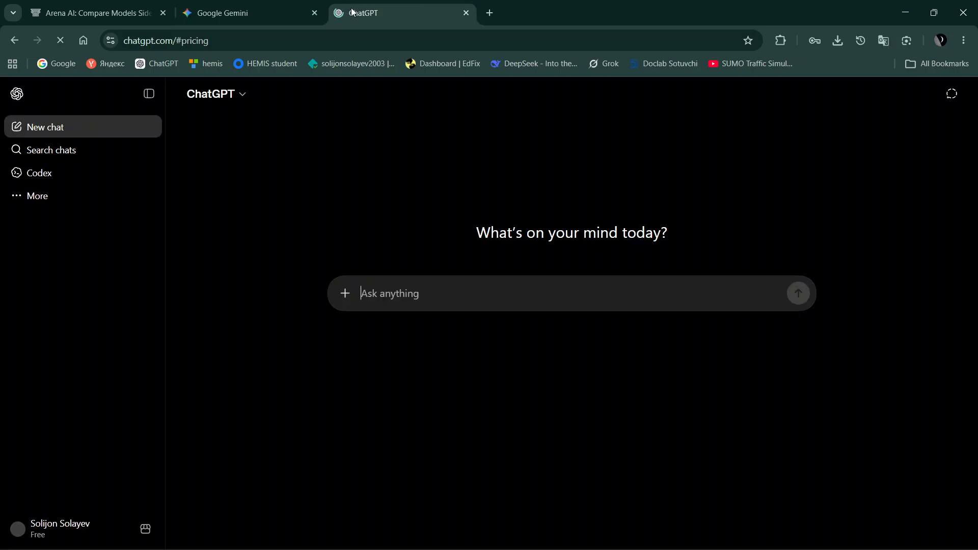
pyautogui.click(345, 296)
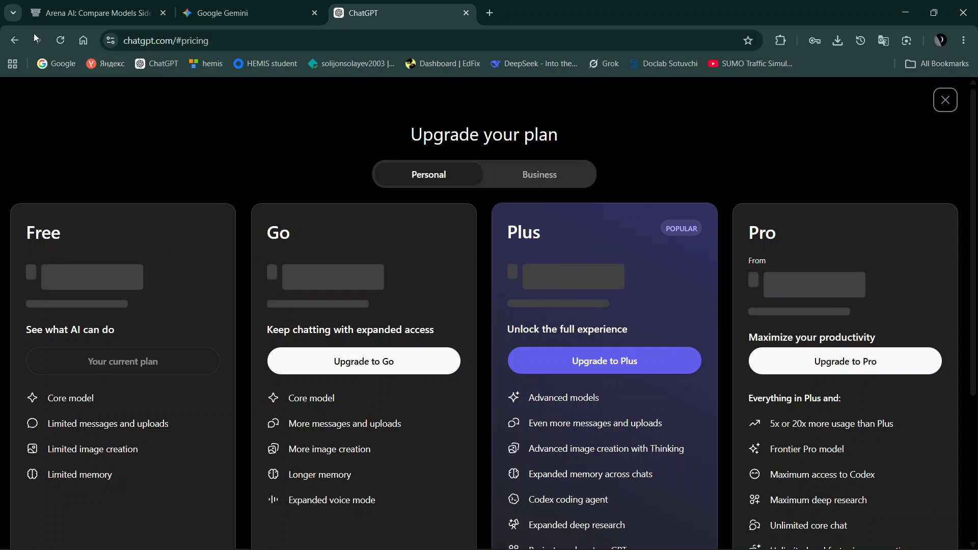
pyautogui.click(14, 40)
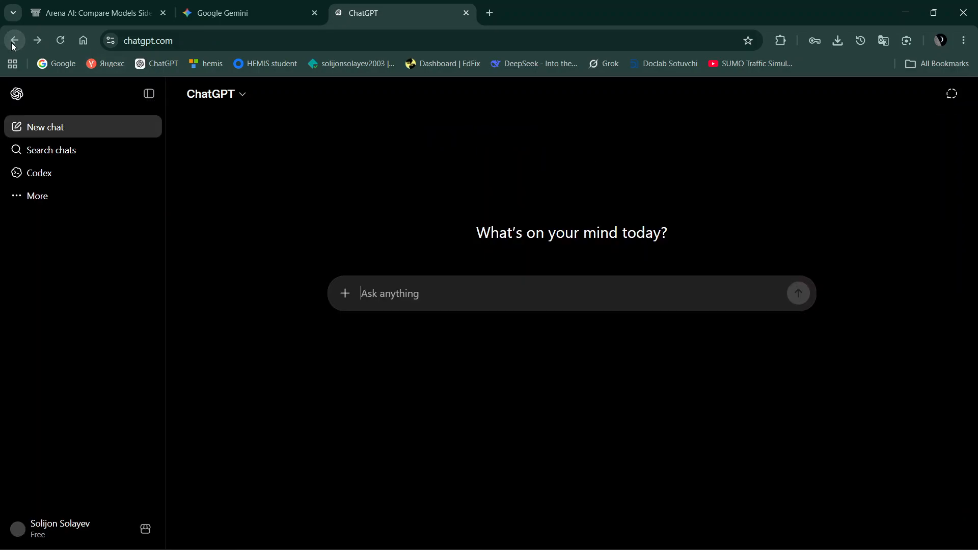
pyautogui.click(345, 294)
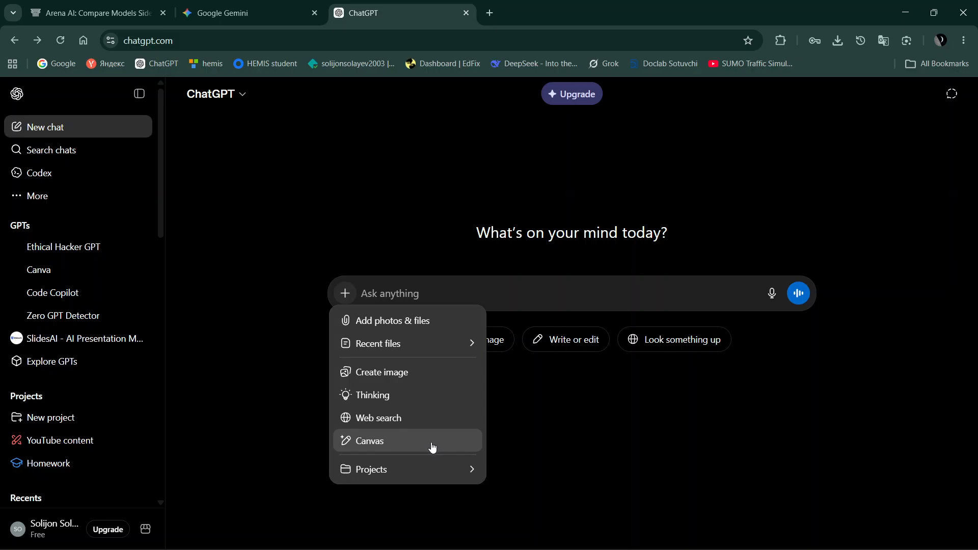
pyautogui.moveTo(446, 471)
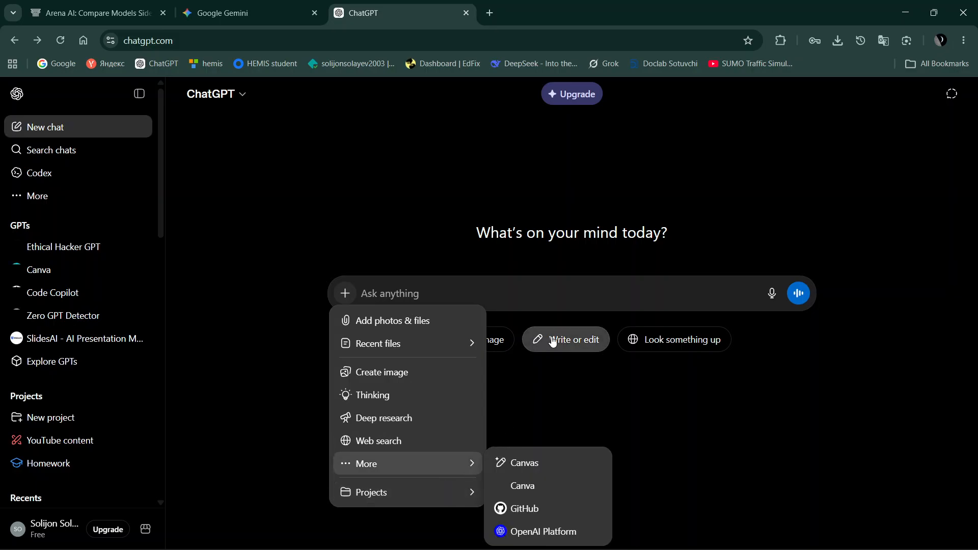
pyautogui.click(559, 300)
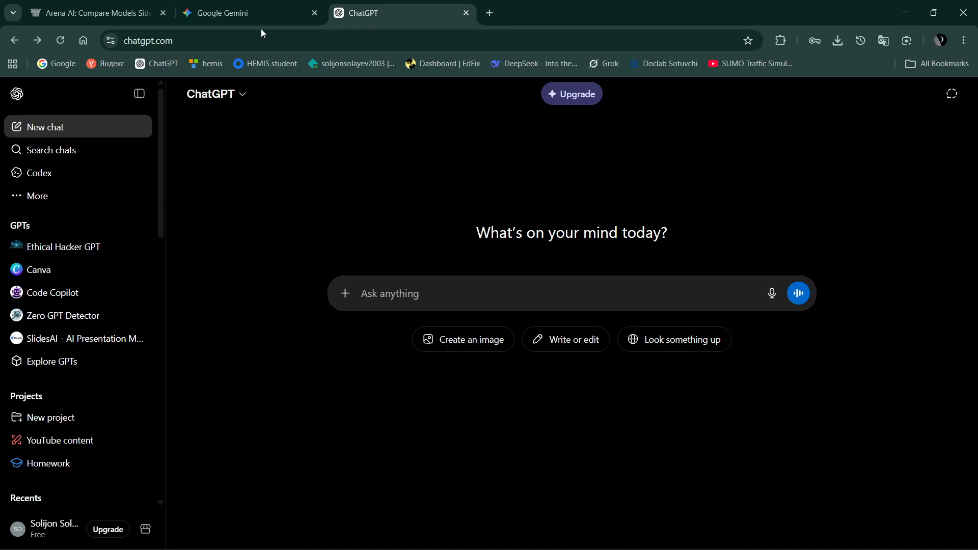
# Revisit Gemini's tools and Arena's model list, and open the DeepSeek chat in a new tab
pyautogui.click(263, 6)
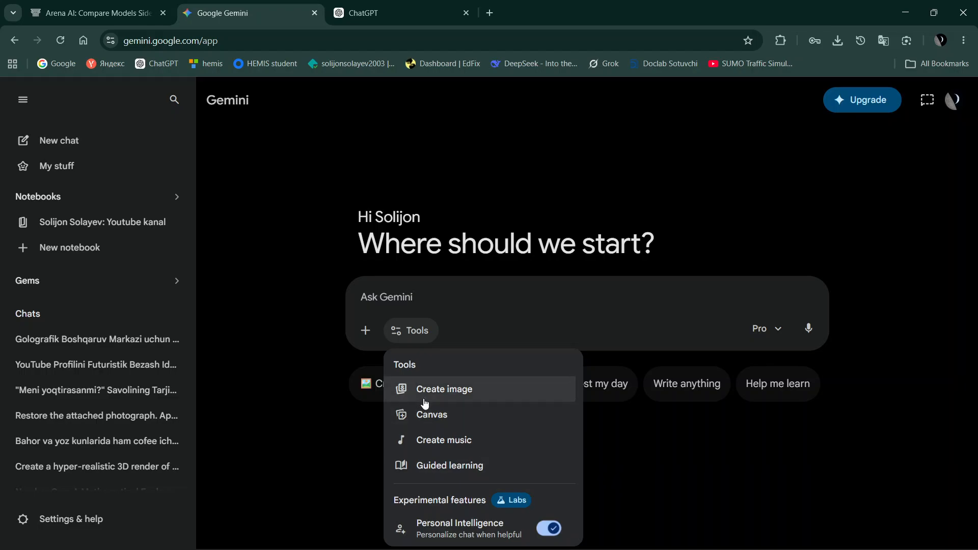
pyautogui.click(89, 7)
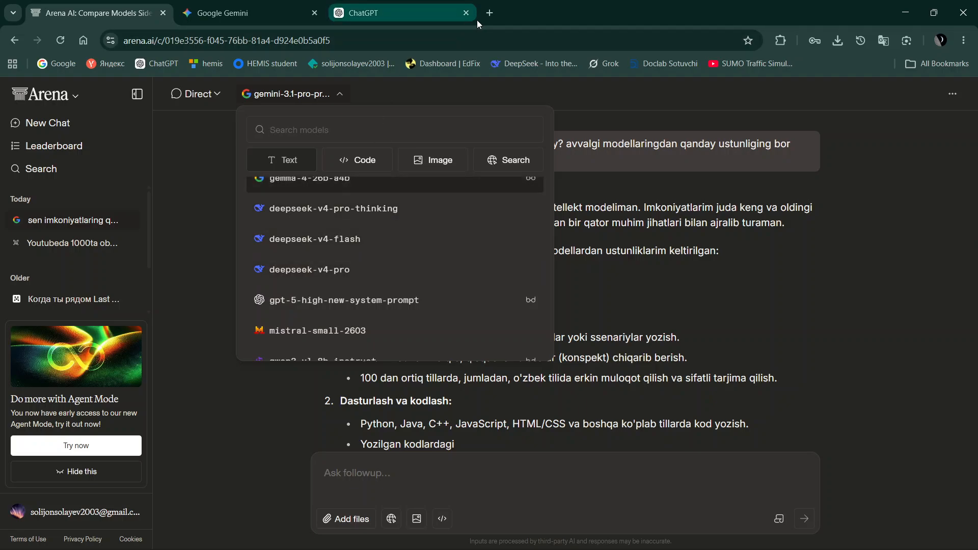
pyautogui.click(490, 14)
pyautogui.click(507, 67)
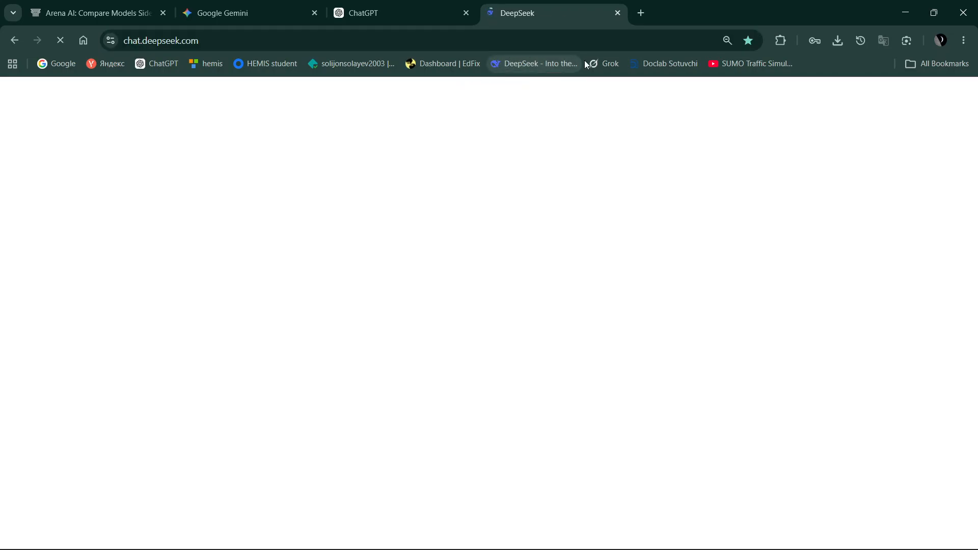
# Open Grok in a new browser tab
pyautogui.click(643, 13)
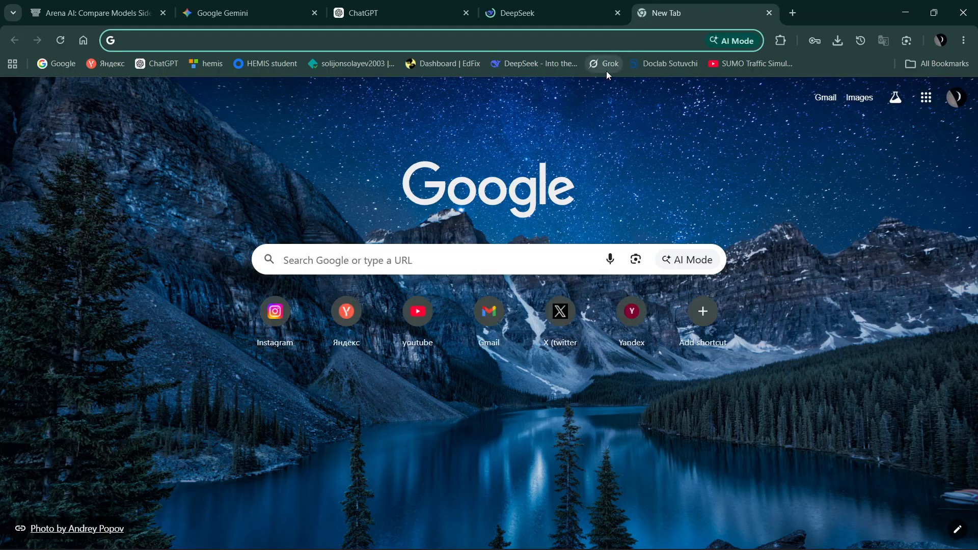
pyautogui.click(606, 65)
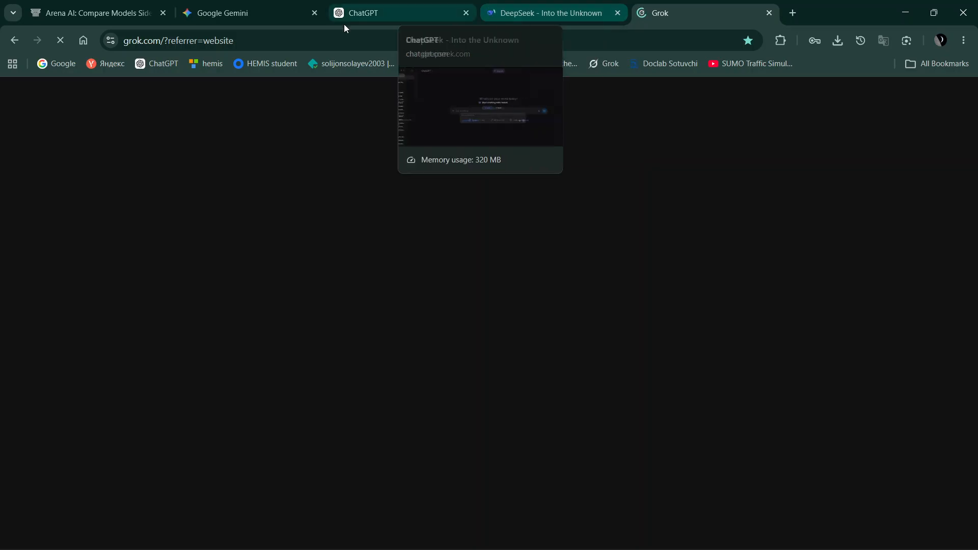
# Return to the Arena chat and look through its available text models and its extra chat options
pyautogui.click(73, 6)
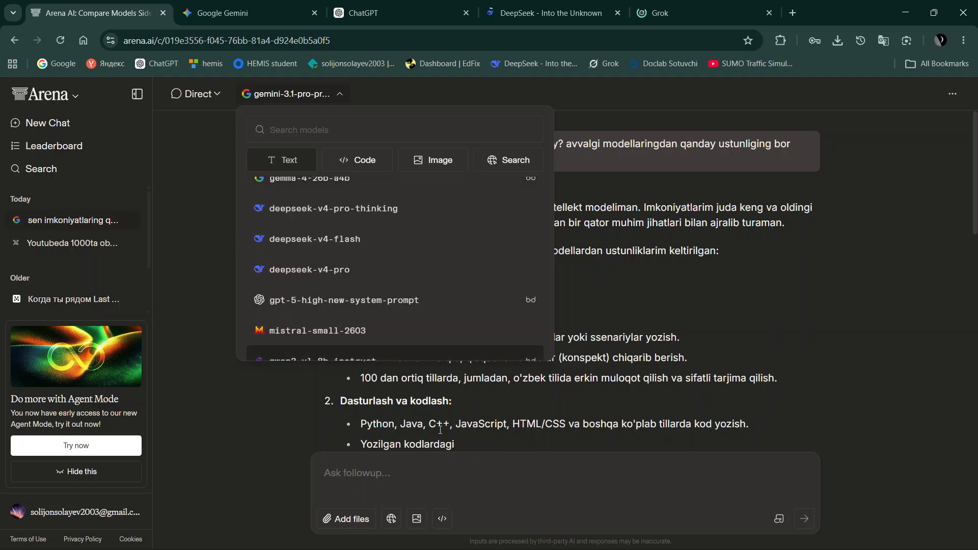
pyautogui.click(441, 429)
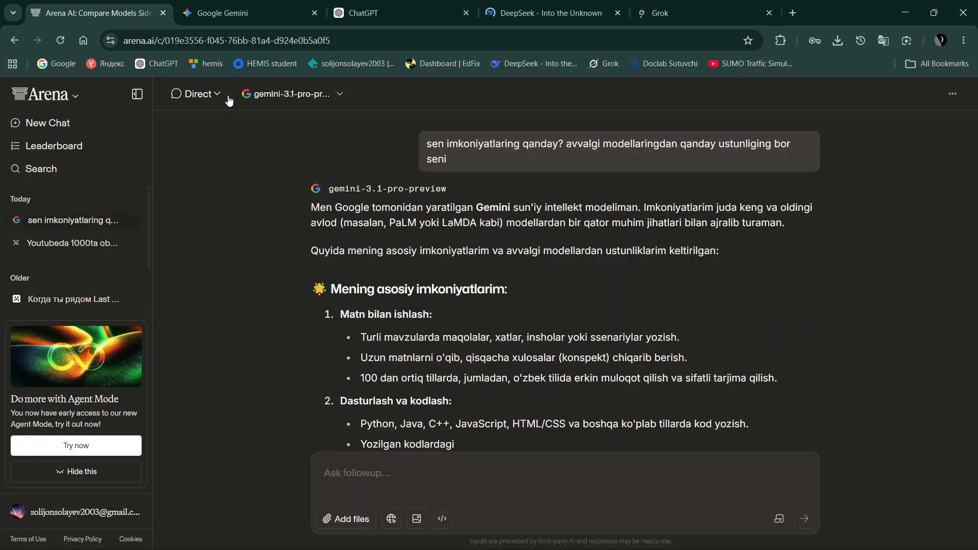
pyautogui.click(339, 101)
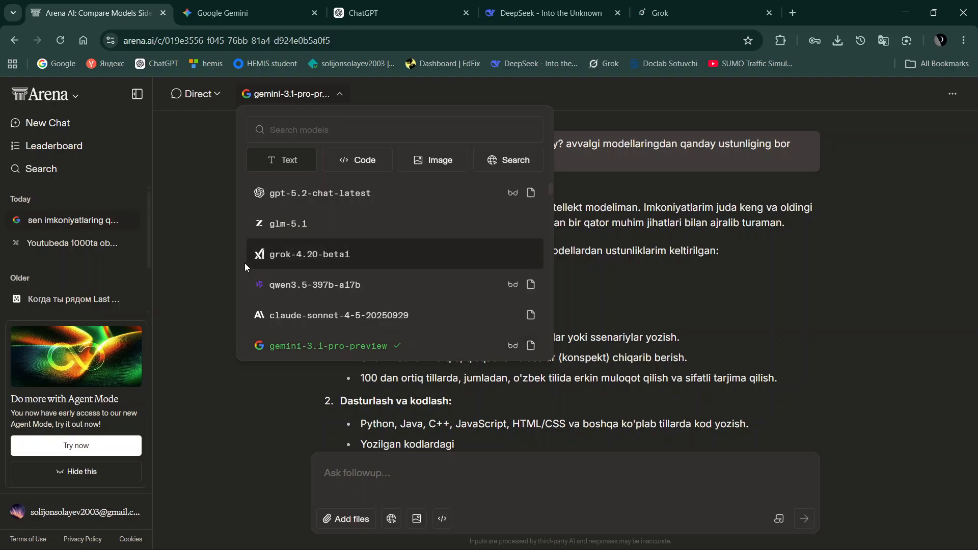
pyautogui.scroll(-1, 309, 335)
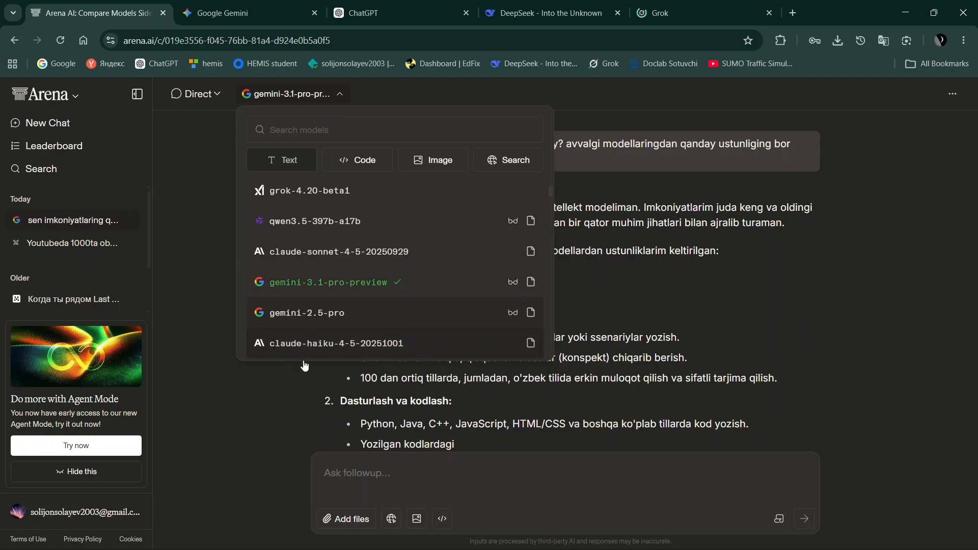
pyautogui.click(664, 294)
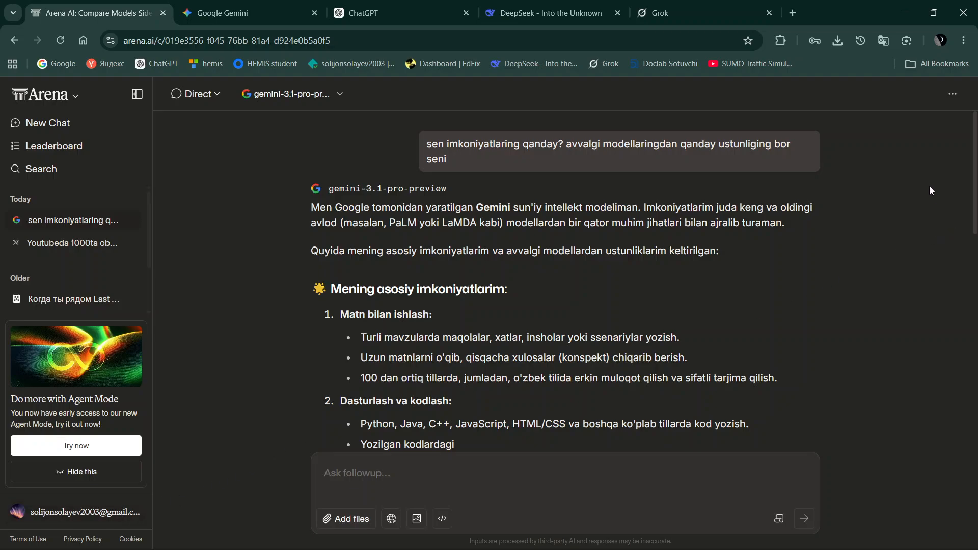
pyautogui.click(951, 95)
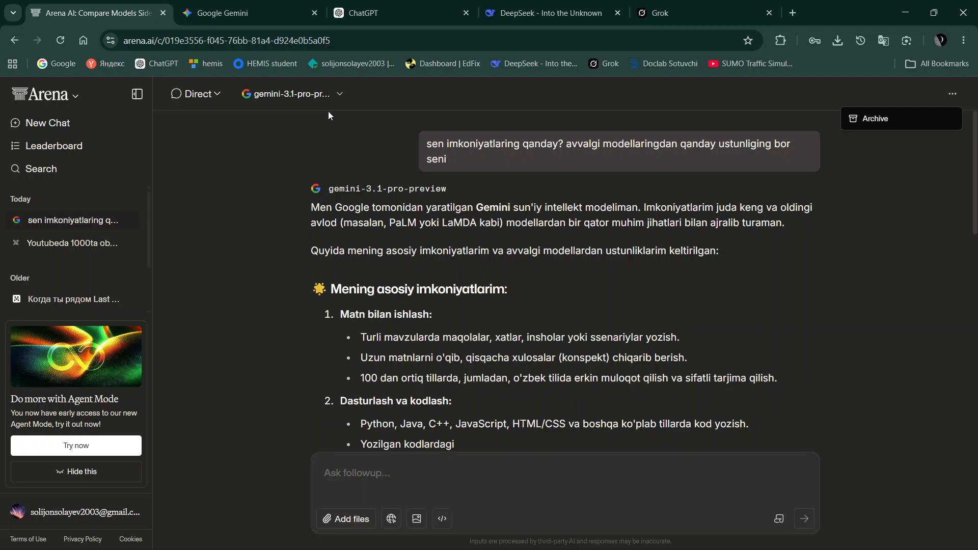
# Check the Grok page, switch to DeepSeek, and try its Expert mode before going back to Instant
pyautogui.click(689, 13)
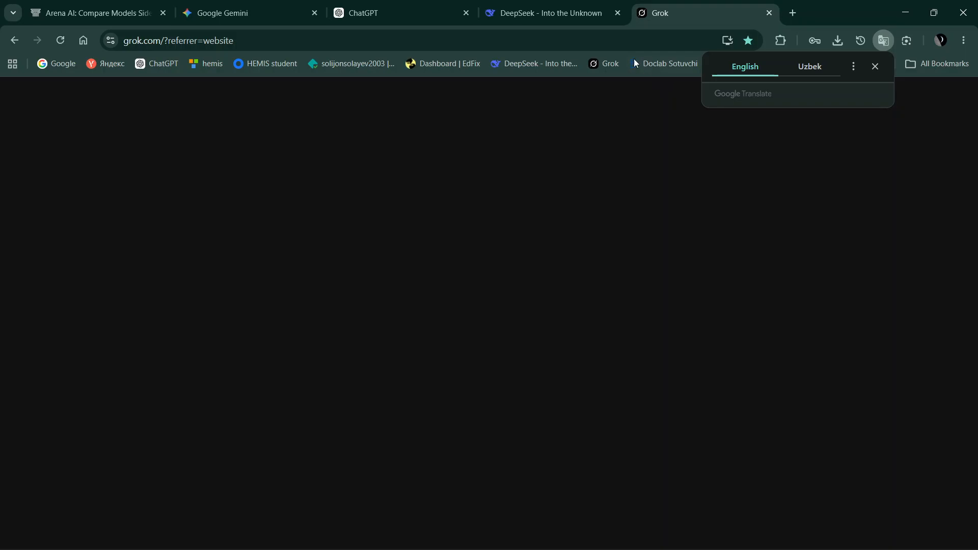
pyautogui.click(547, 12)
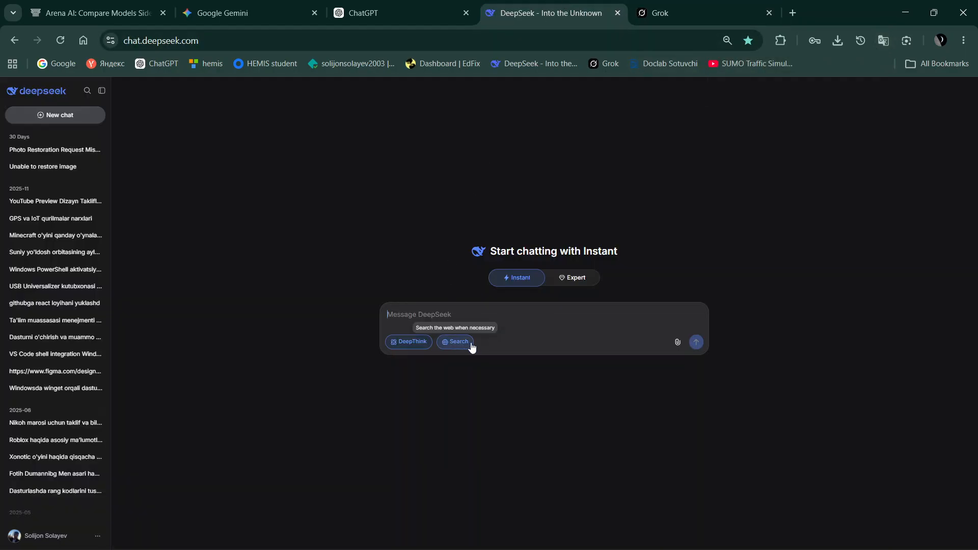
pyautogui.moveTo(574, 251); pyautogui.dragTo(567, 277)
pyautogui.click(568, 279)
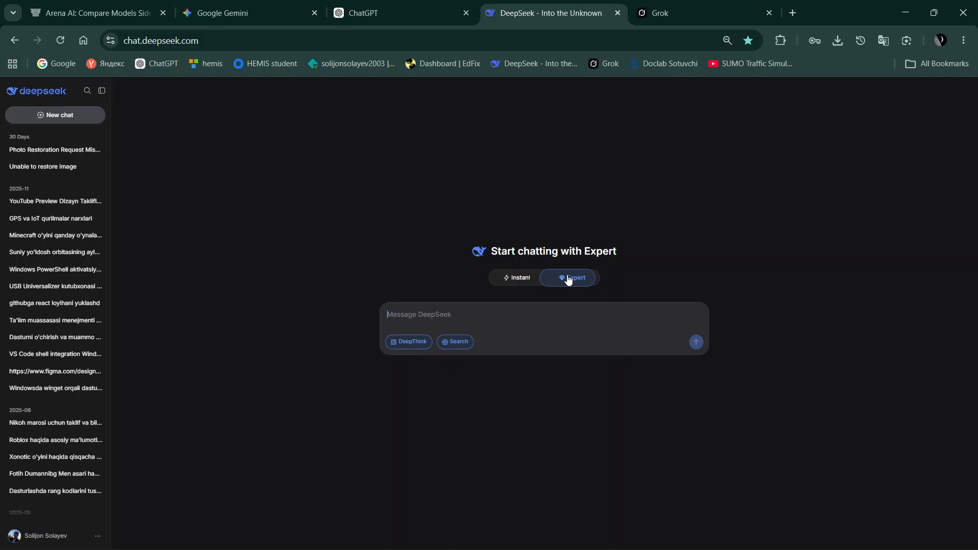
pyautogui.click(538, 280)
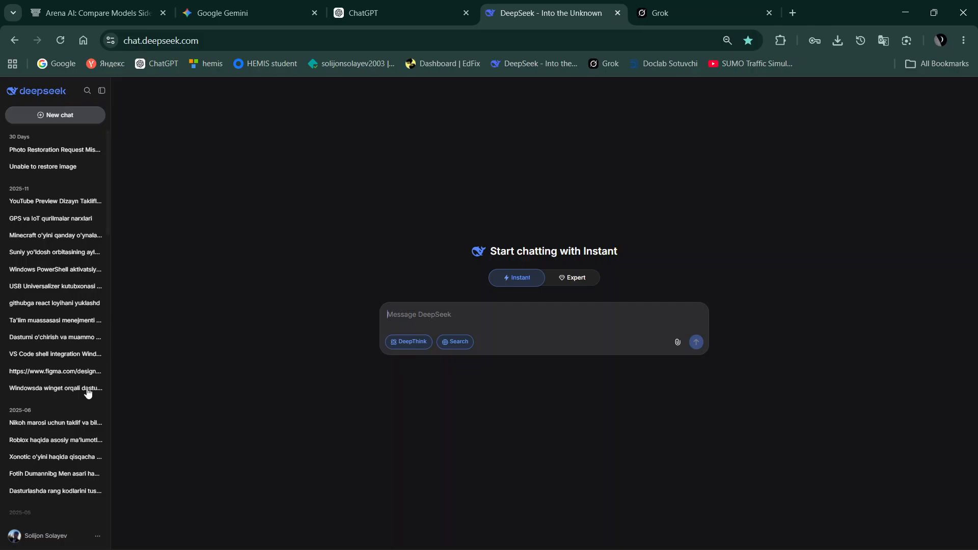
# Reset the DeepSeek page zoom to 100% and look through the list of past chats
pyautogui.hotkey('ctrl', '+')
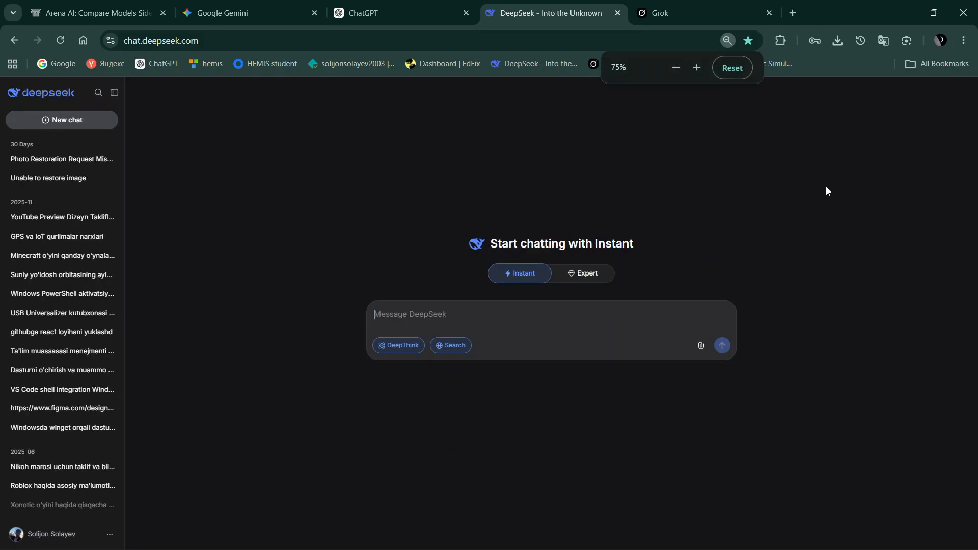
pyautogui.click(728, 76)
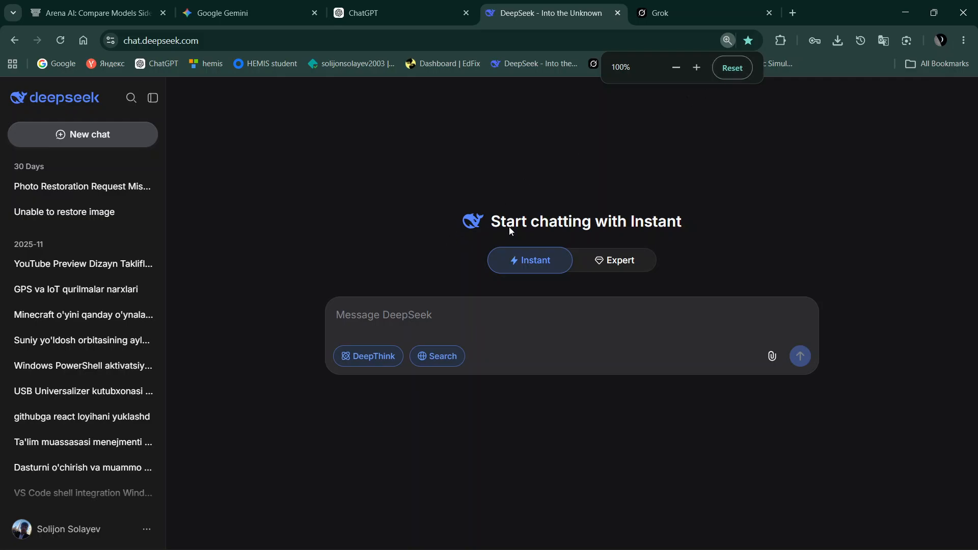
pyautogui.scroll(-5, 84, 343)
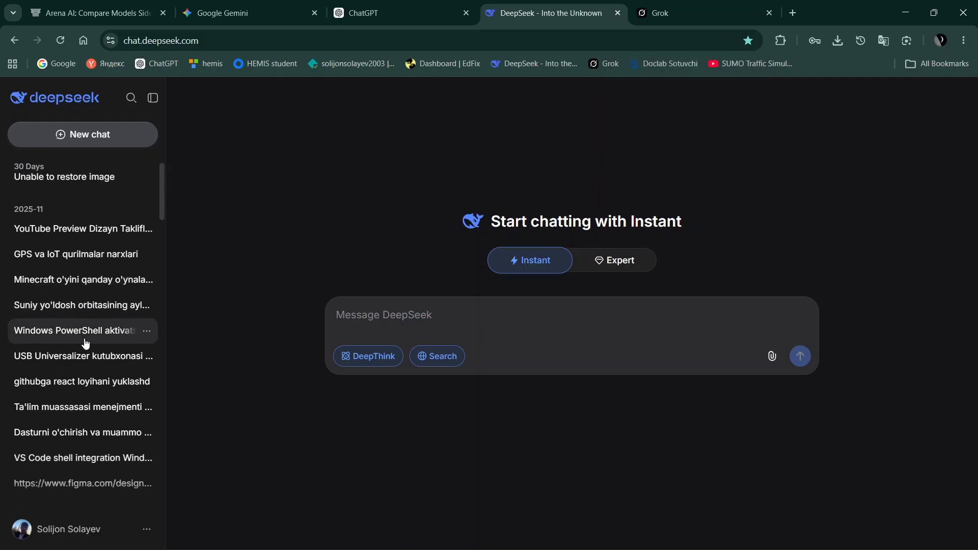
pyautogui.scroll(-1, 85, 342)
pyautogui.scroll(6, 82, 340)
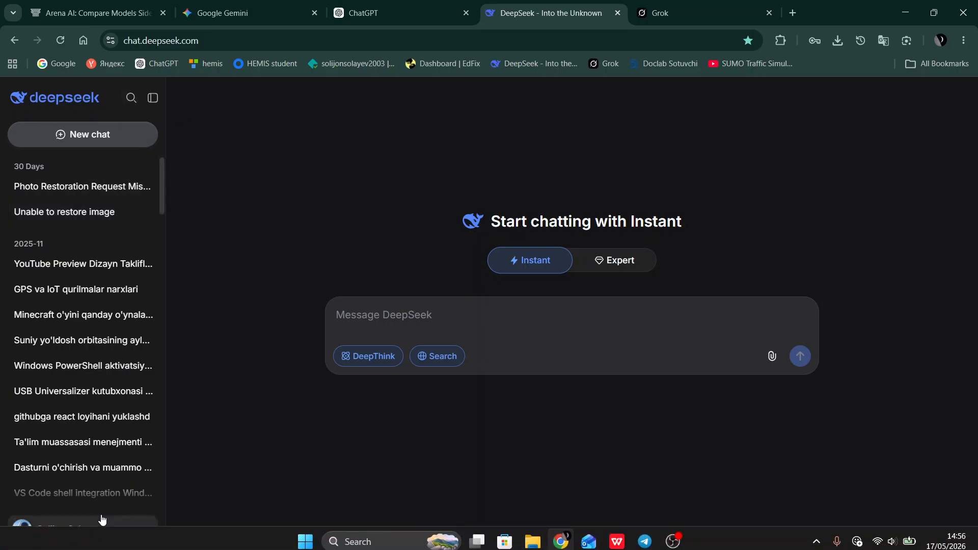
# Reload the Grok page and open X in another new tab while checking both pages
pyautogui.click(655, 8)
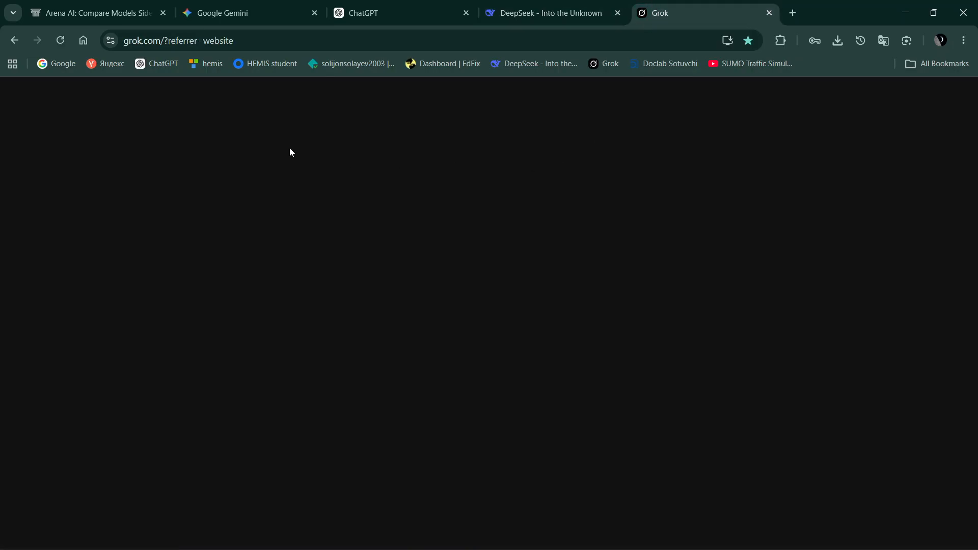
pyautogui.click(67, 42)
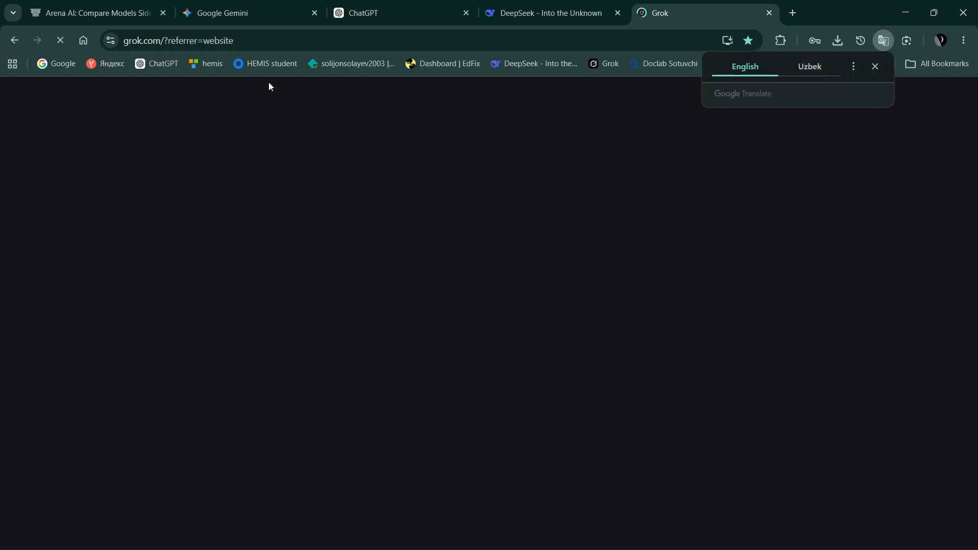
pyautogui.click(792, 13)
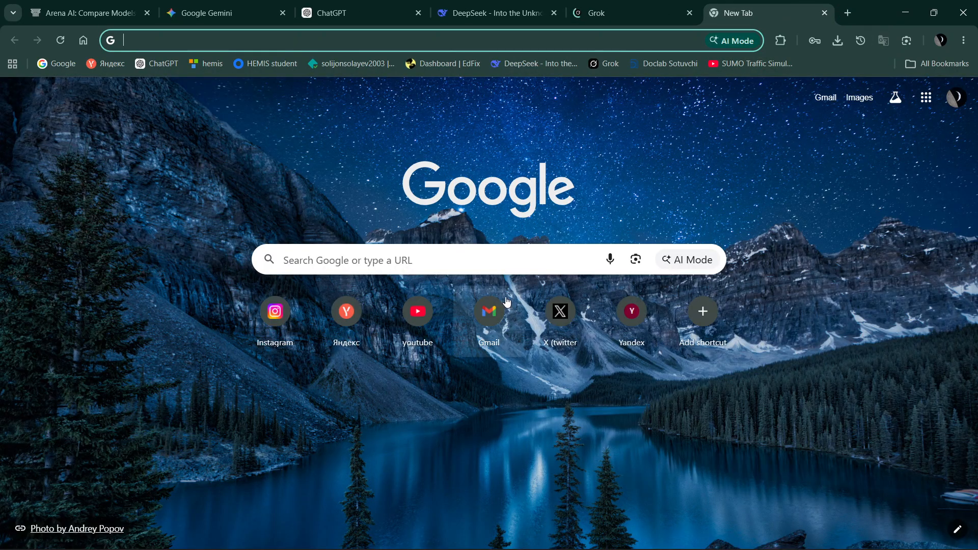
pyautogui.click(555, 318)
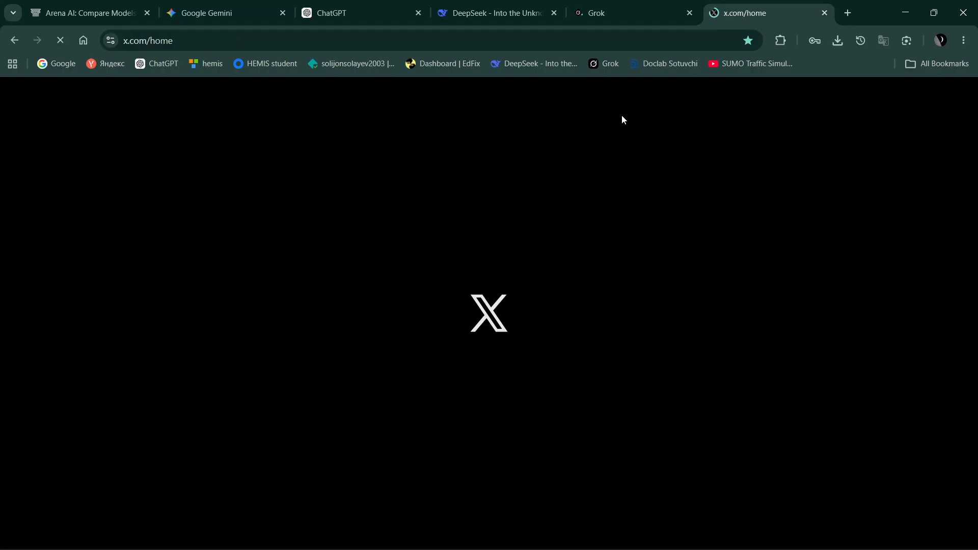
pyautogui.click(596, 11)
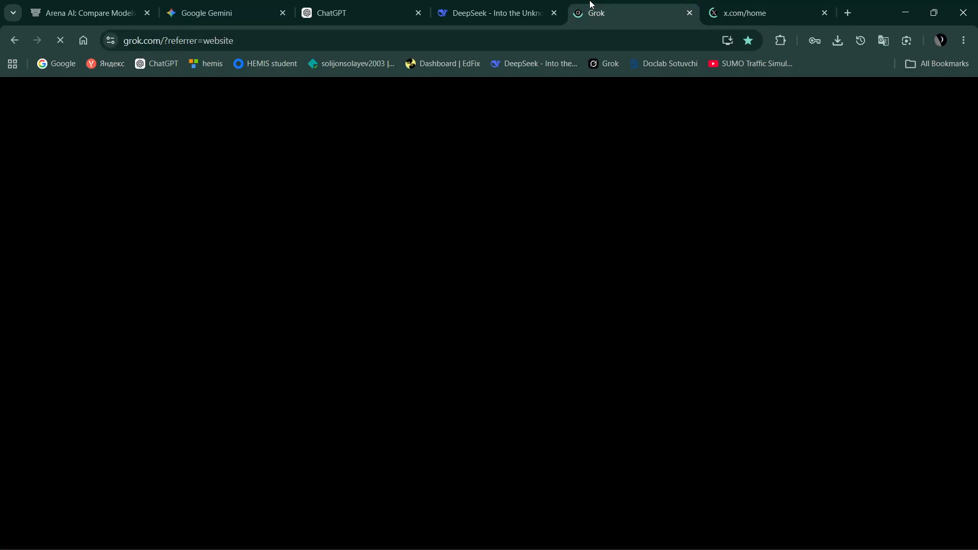
pyautogui.click(748, 14)
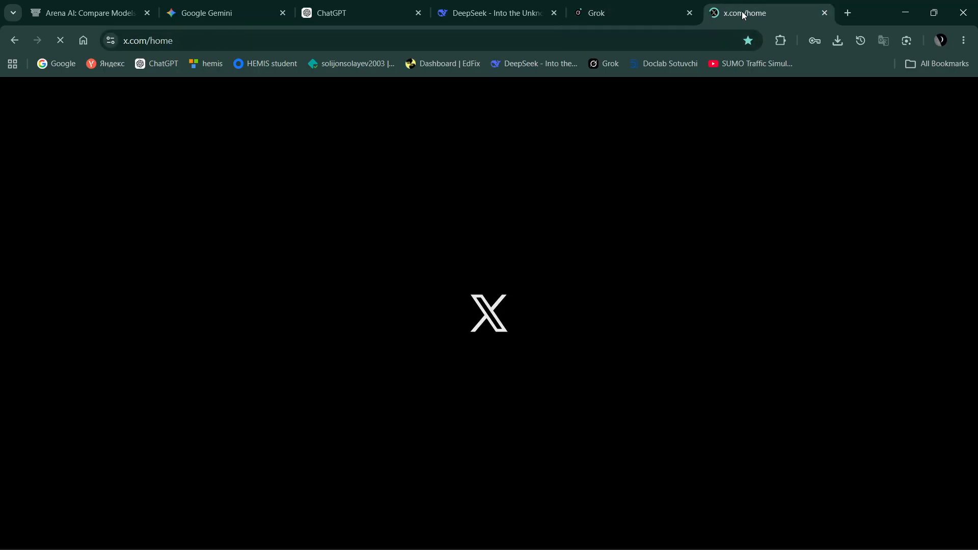
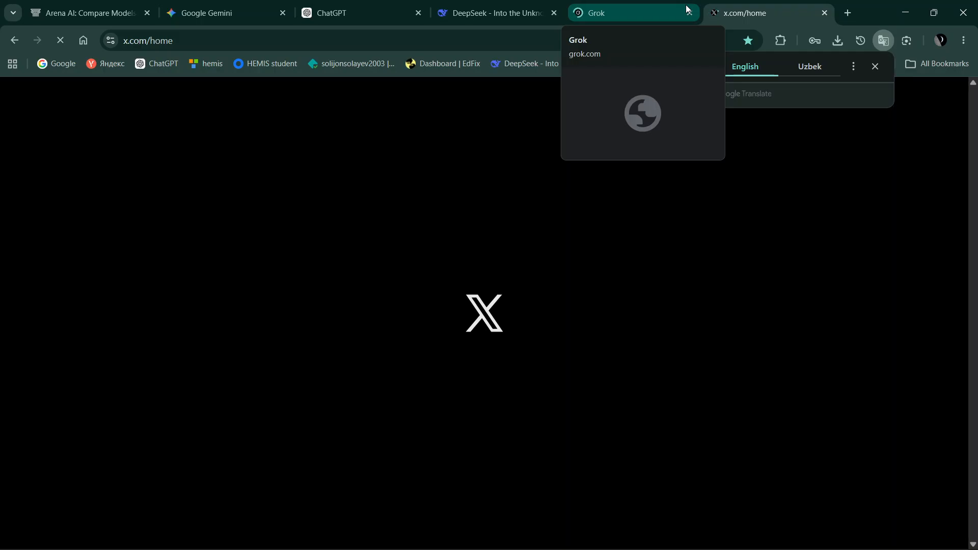
# Close the X, Grok, DeepSeek, ChatGPT and Gemini tabs so only Arena stays open
pyautogui.click(828, 14)
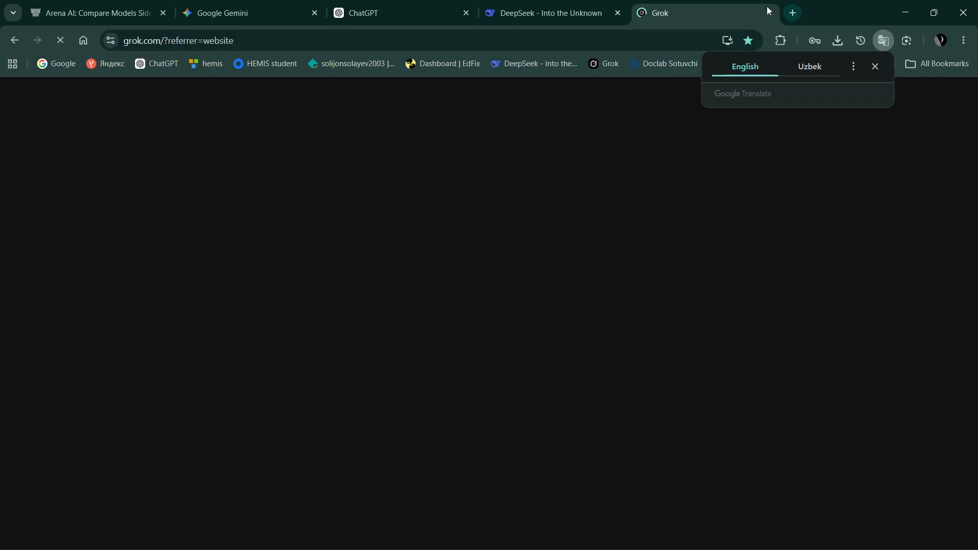
pyautogui.click(769, 14)
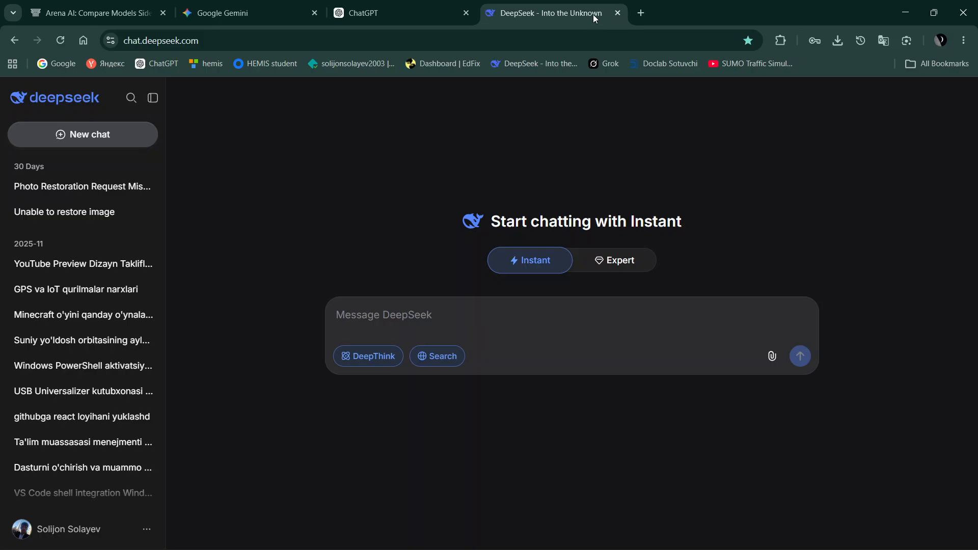
pyautogui.click(618, 15)
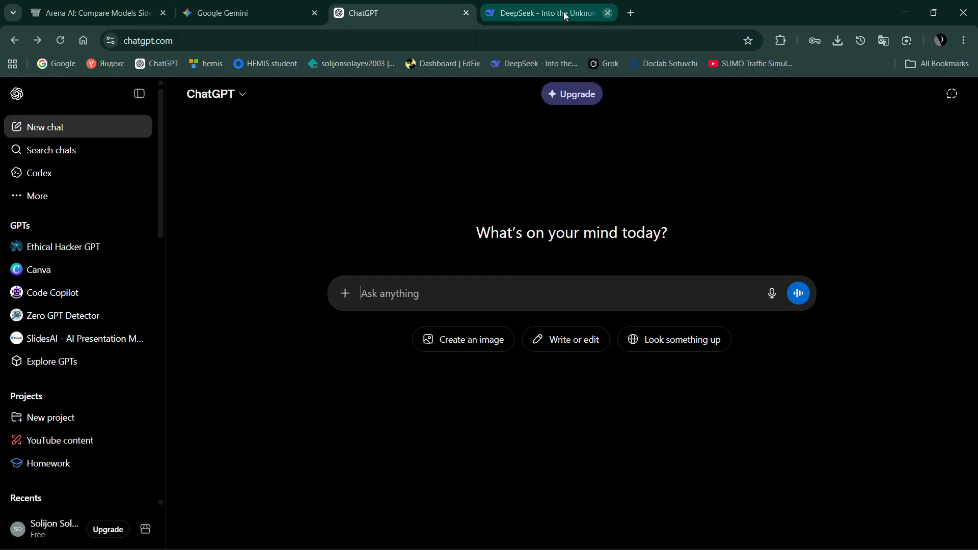
pyautogui.click(467, 14)
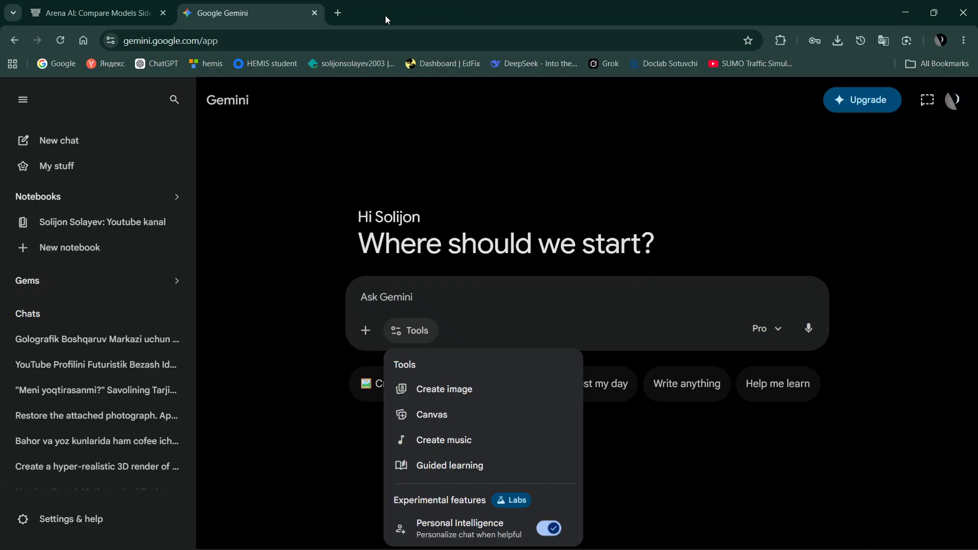
pyautogui.click(315, 12)
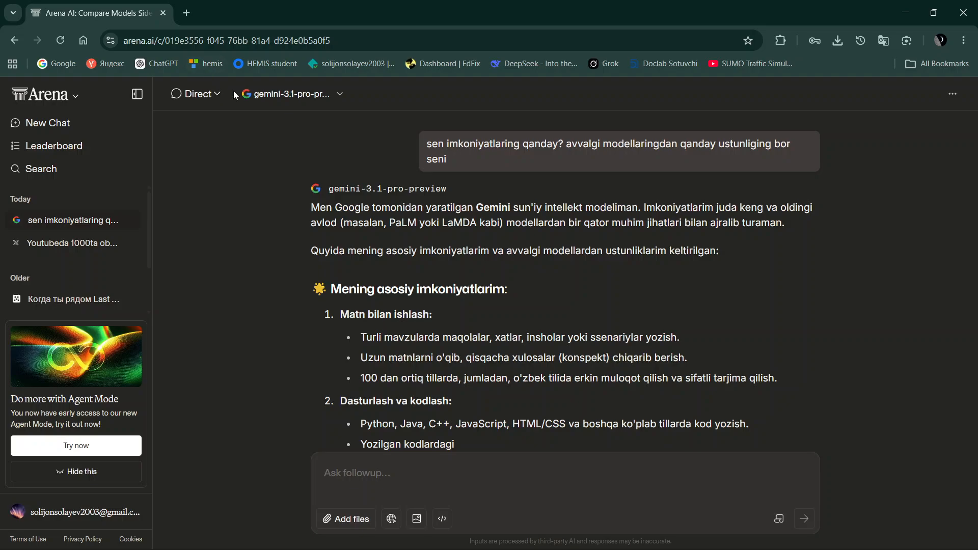
# Review the text model list and the available chat modes in the Arena chat
pyautogui.click(299, 97)
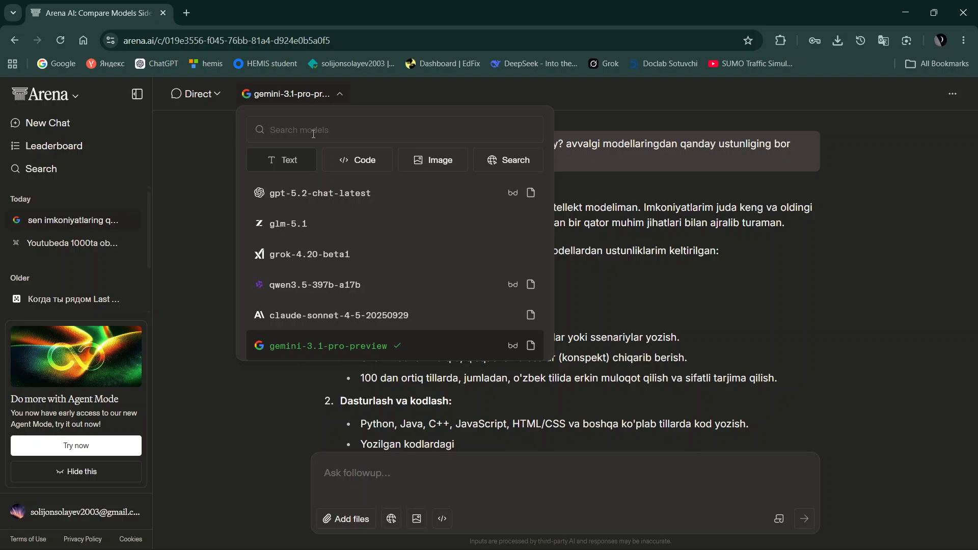
pyautogui.click(198, 95)
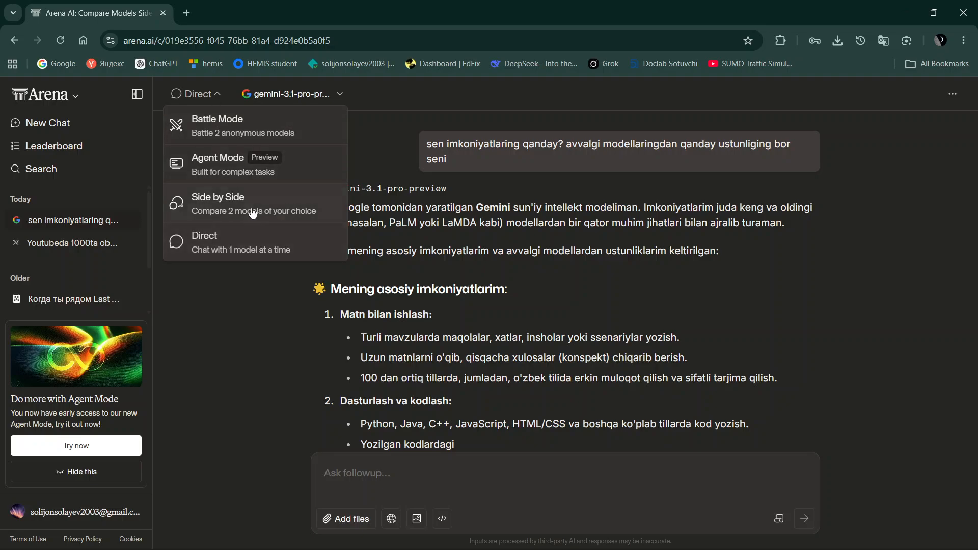
pyautogui.click(221, 102)
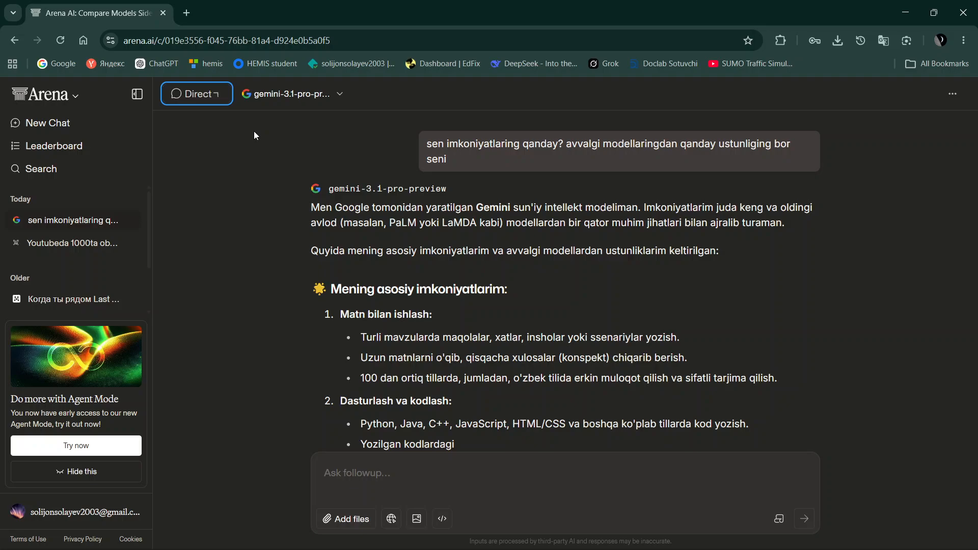
# Switch Arena to Battle Mode and back to Direct mode in a new chat
pyautogui.click(215, 94)
pyautogui.click(222, 117)
pyautogui.click(240, 94)
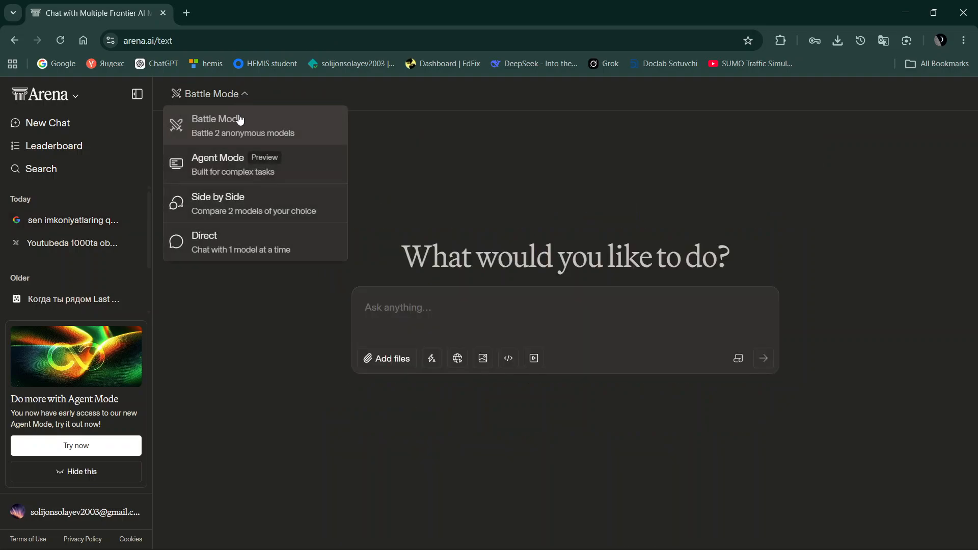
pyautogui.click(233, 248)
# Switch the new chat's model category to Code
pyautogui.click(284, 94)
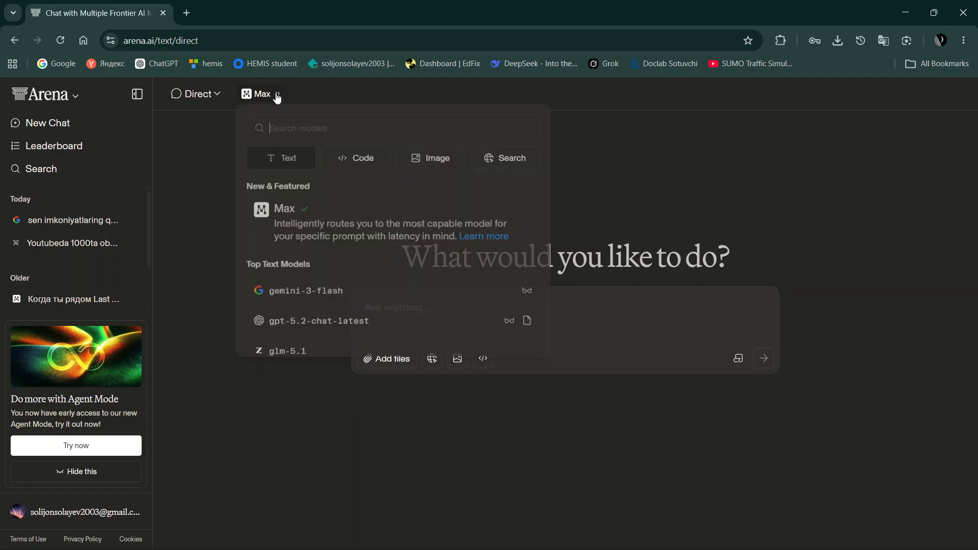
pyautogui.click(342, 159)
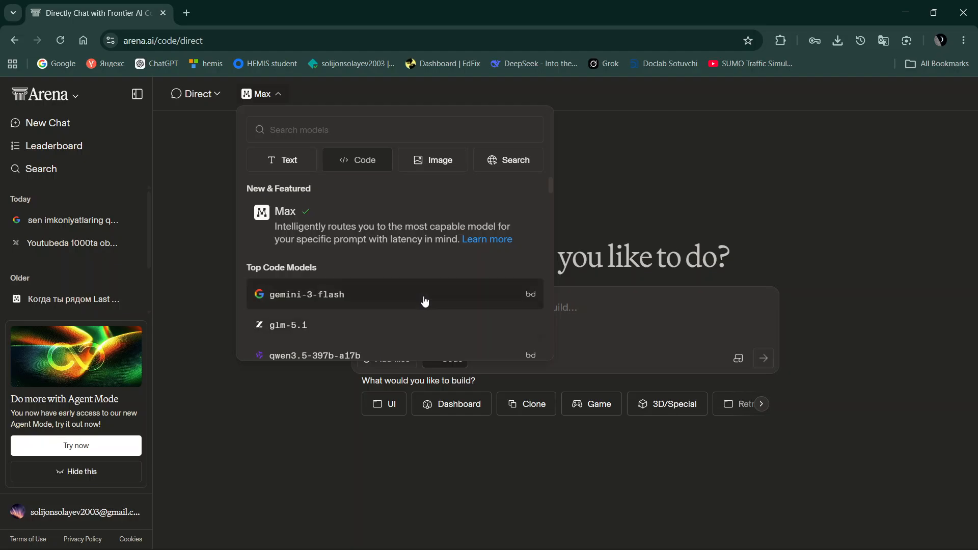
pyautogui.click(656, 331)
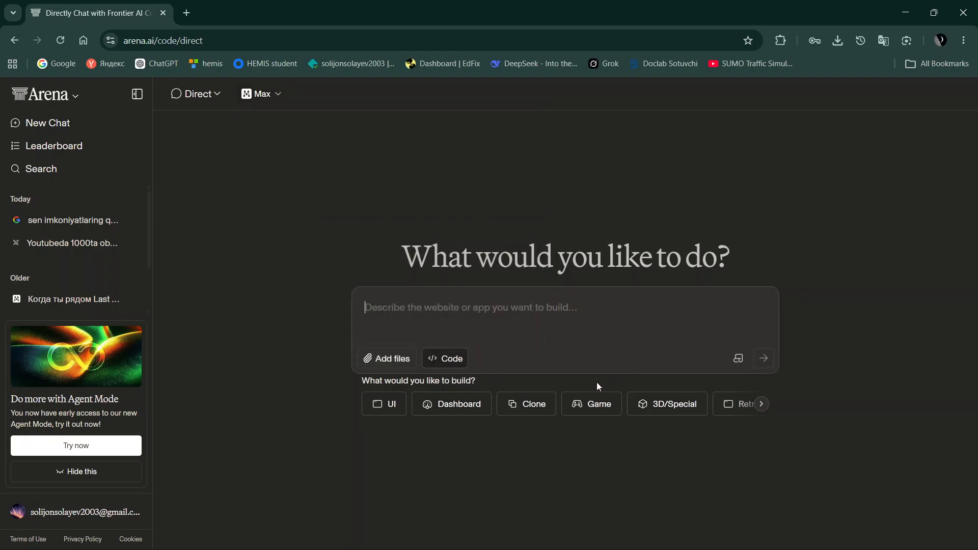
# Start building the Snake Game from the suggestions in the Game category
pyautogui.click(591, 407)
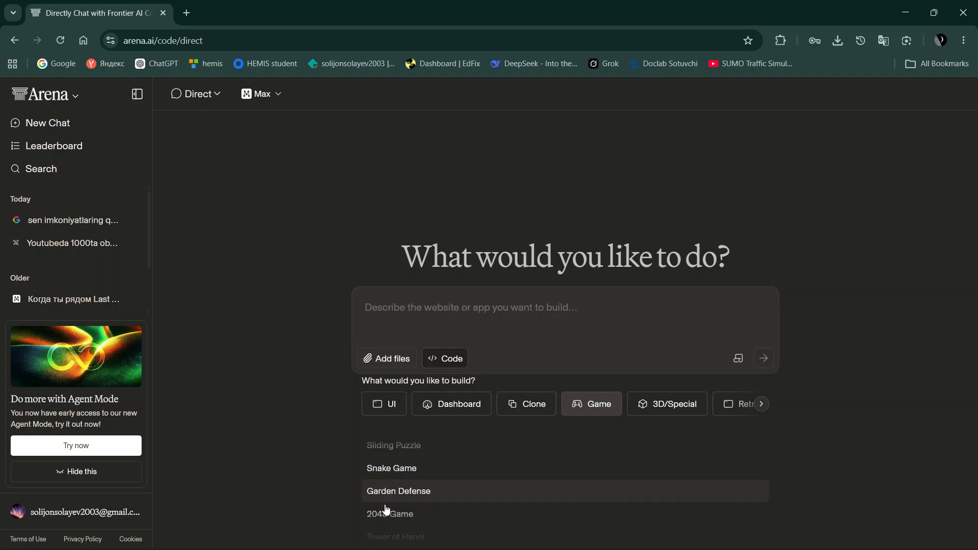
pyautogui.click(405, 470)
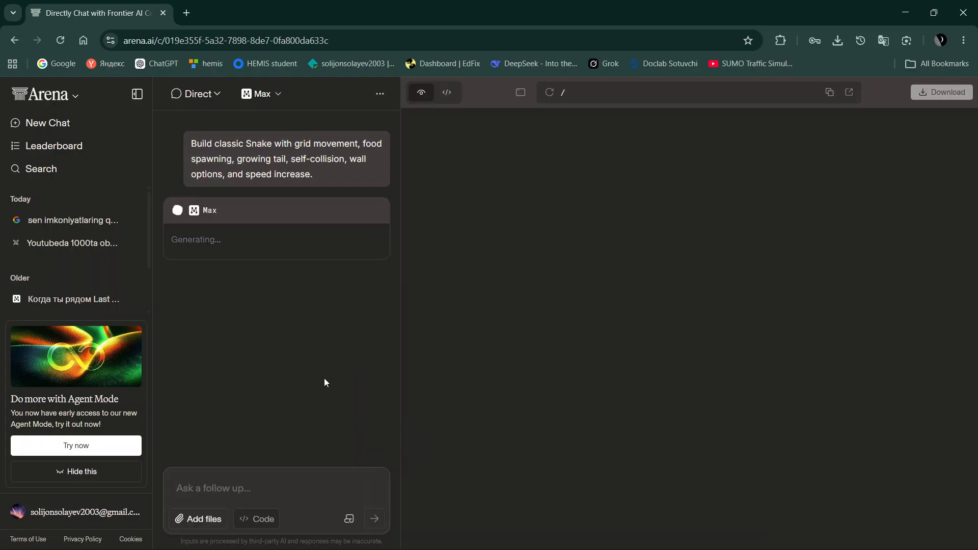
# View the chat translated into Uzbek along with its source code, and return to the preview in English
pyautogui.click(886, 40)
pyautogui.click(815, 70)
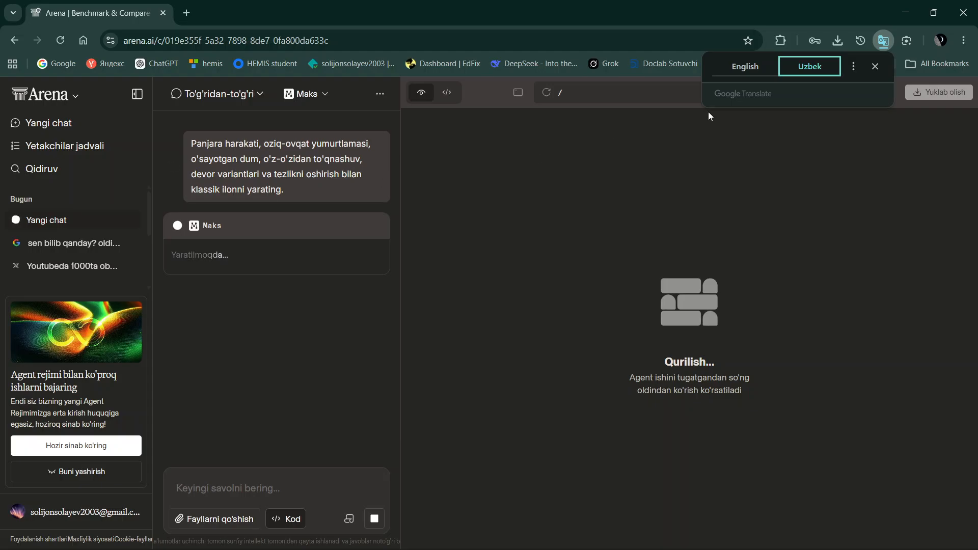
pyautogui.click(447, 94)
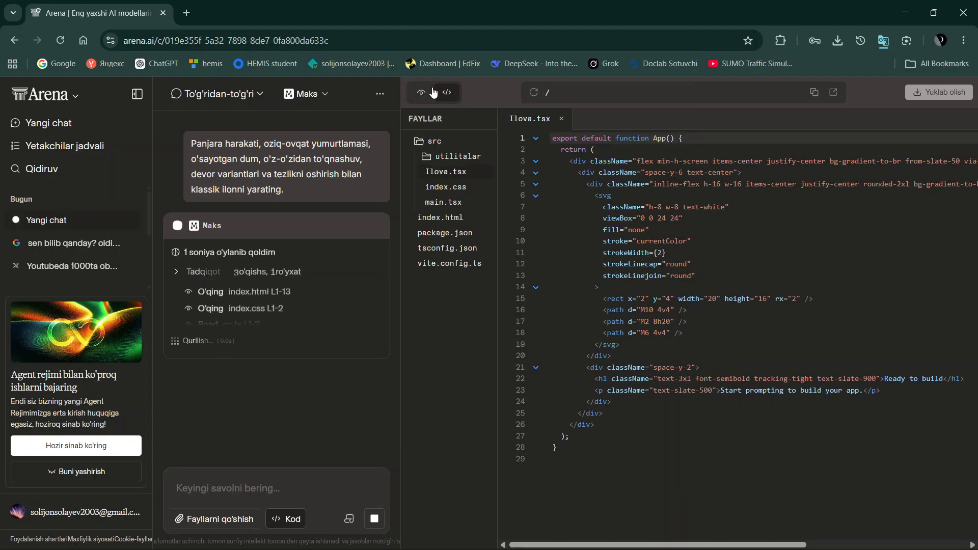
pyautogui.click(419, 97)
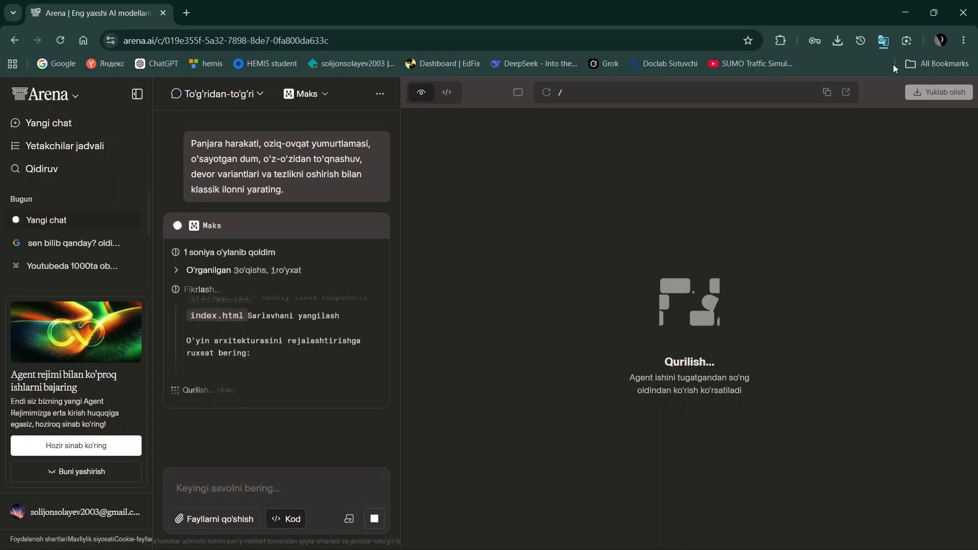
pyautogui.click(883, 46)
pyautogui.click(744, 66)
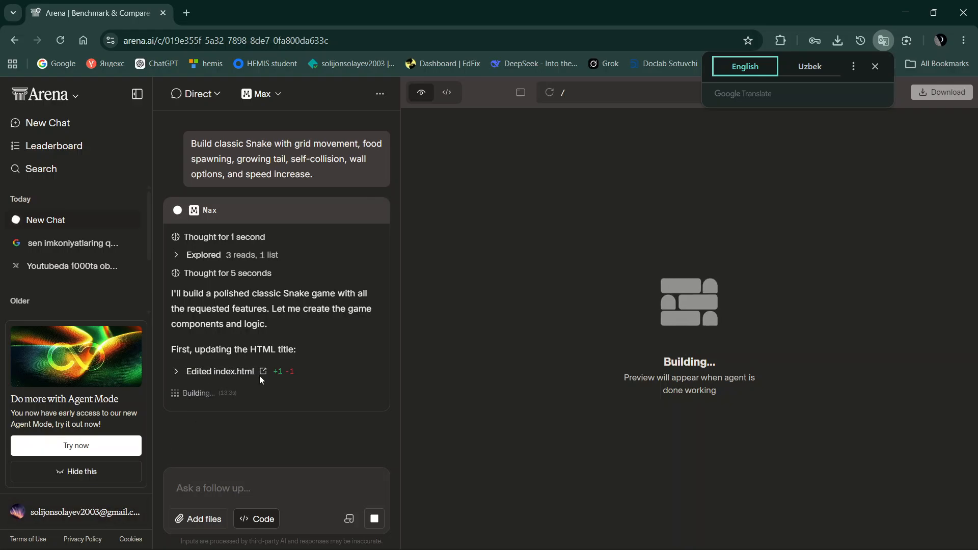
# Examine the index.html edit in Max's build log and open the project's source code
pyautogui.click(191, 375)
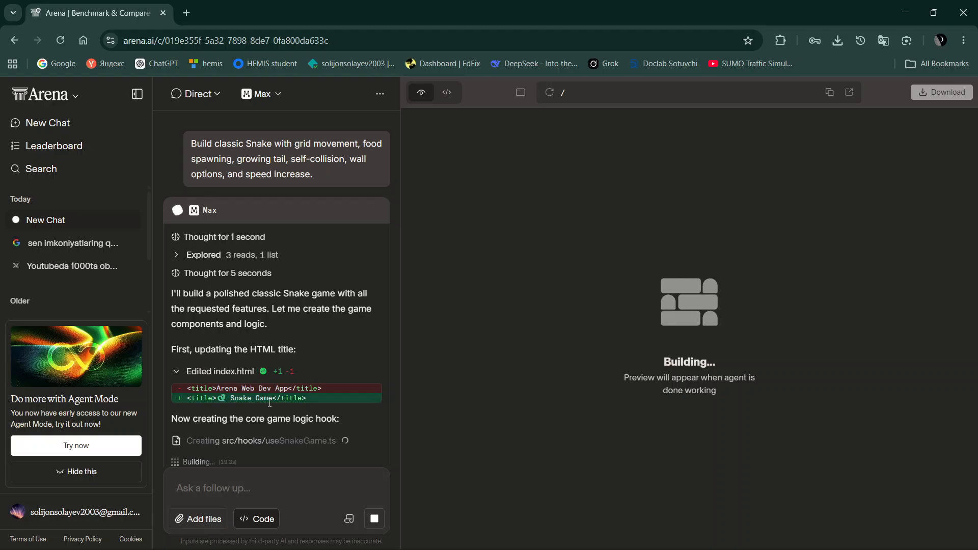
pyautogui.scroll(-1, 298, 395)
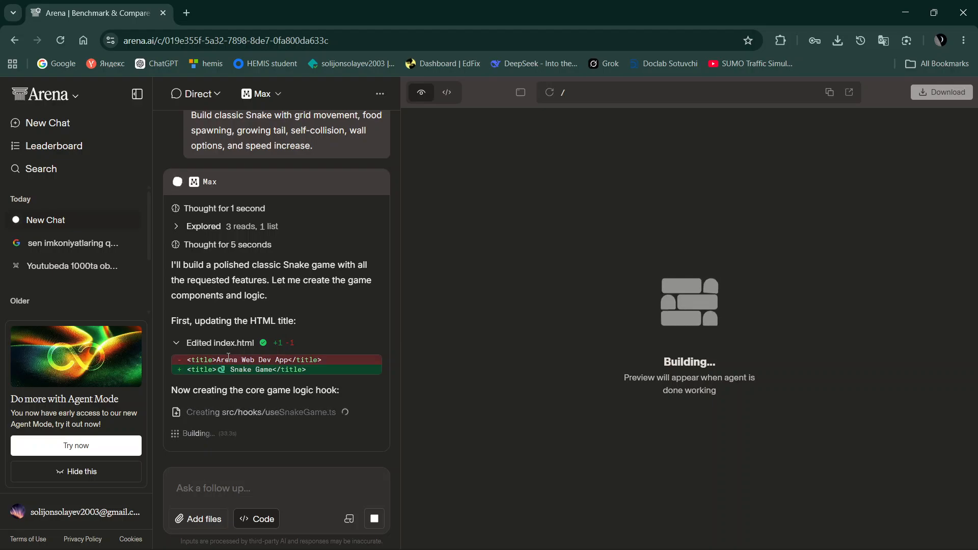
pyautogui.click(449, 92)
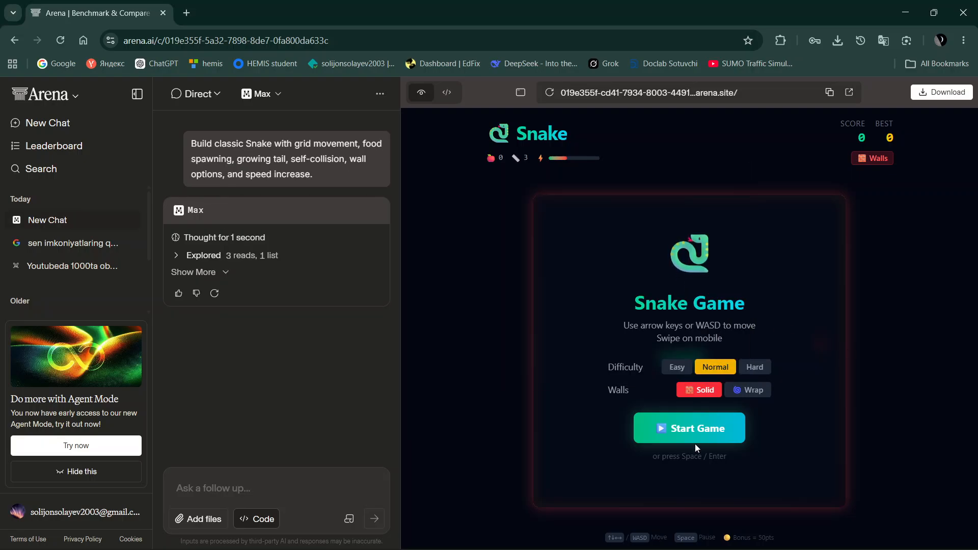
# Try a round of Snake in the Arena preview and set the difficulty to Easy
pyautogui.click(658, 433)
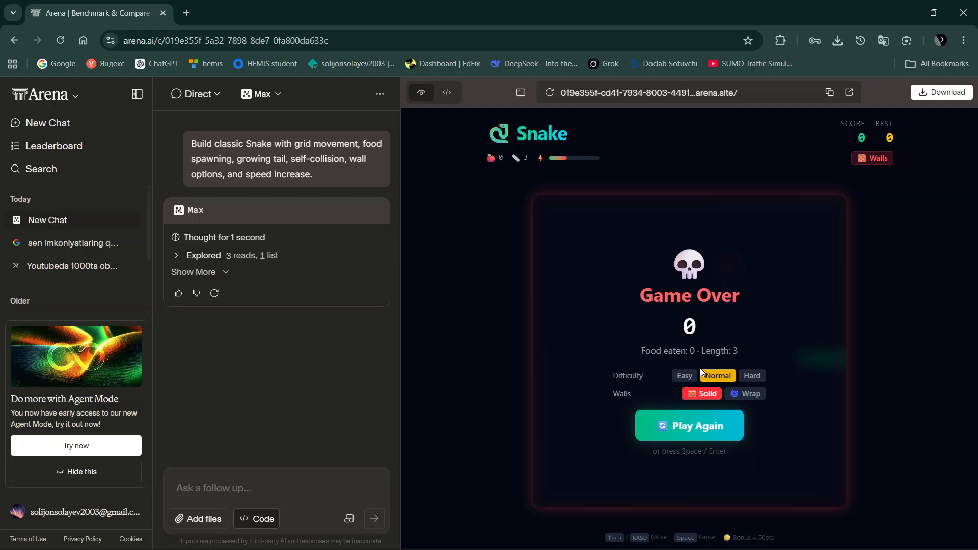
pyautogui.click(677, 380)
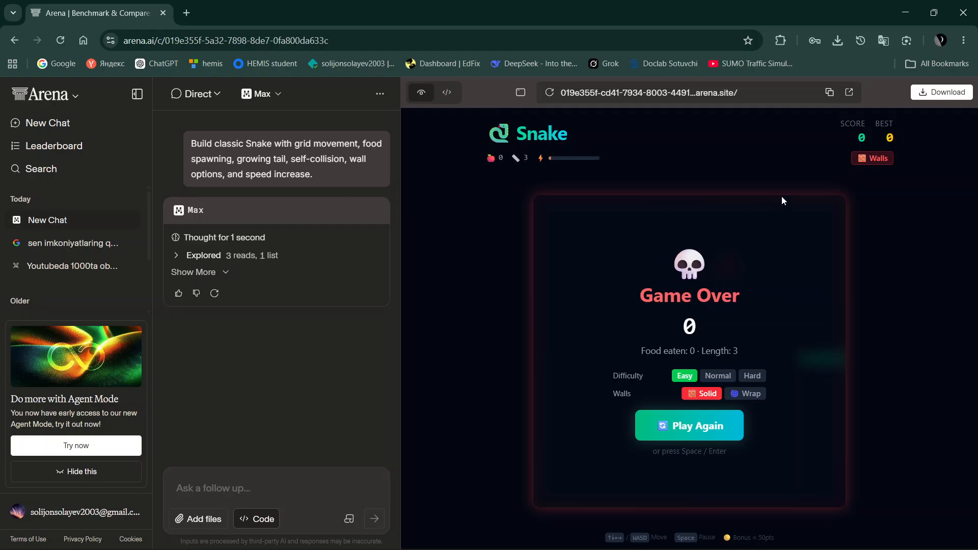
# Open the Snake game in its own browser tab and start a round at Easy difficulty
pyautogui.click(849, 92)
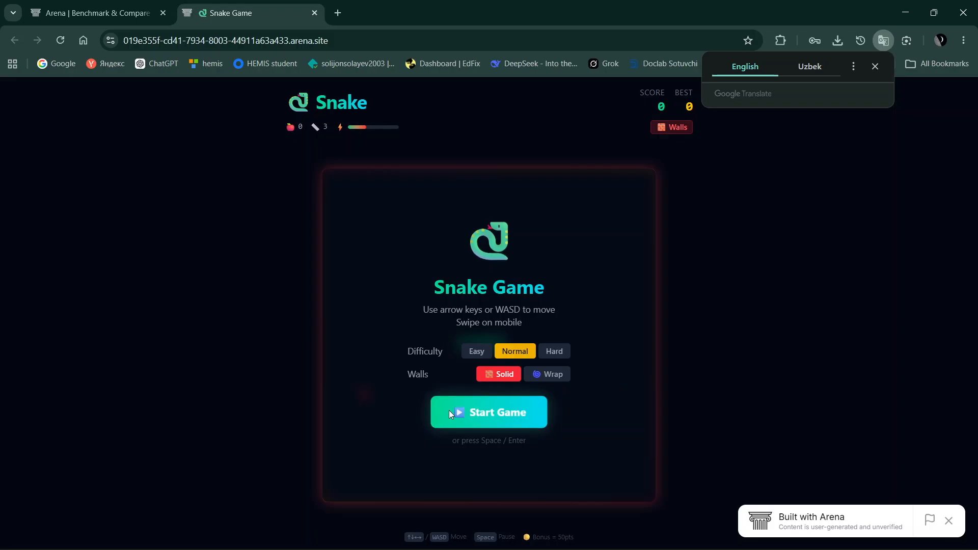
pyautogui.click(474, 351)
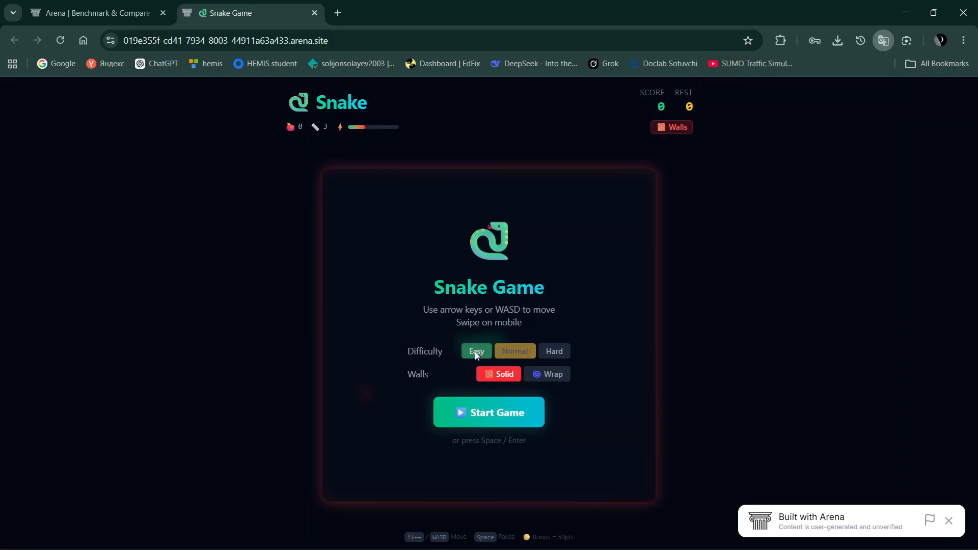
pyautogui.click(512, 410)
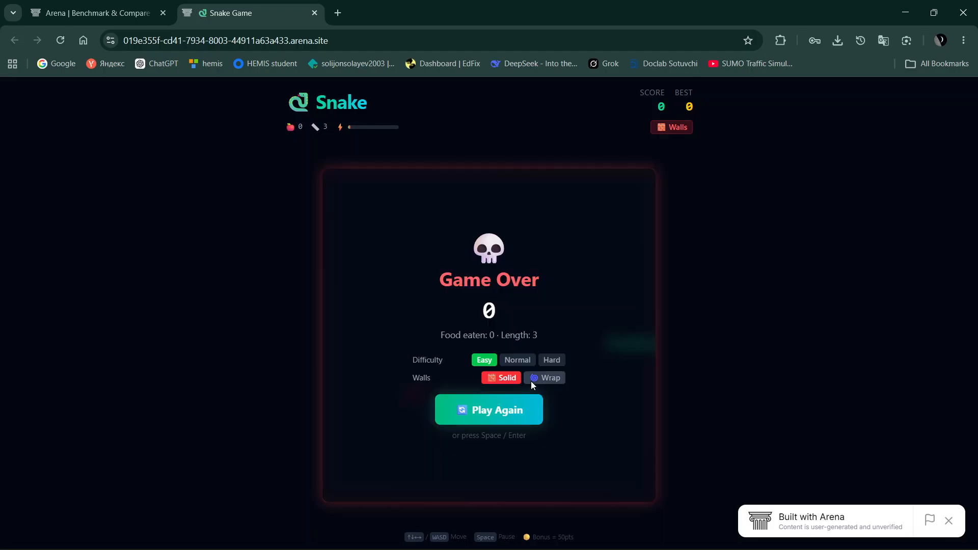
# Replay Snake with Easy difficulty and Solid walls, steering the snake to the food until the round ends
pyautogui.click(505, 415)
pyautogui.press('Up')
pyautogui.press('Left')
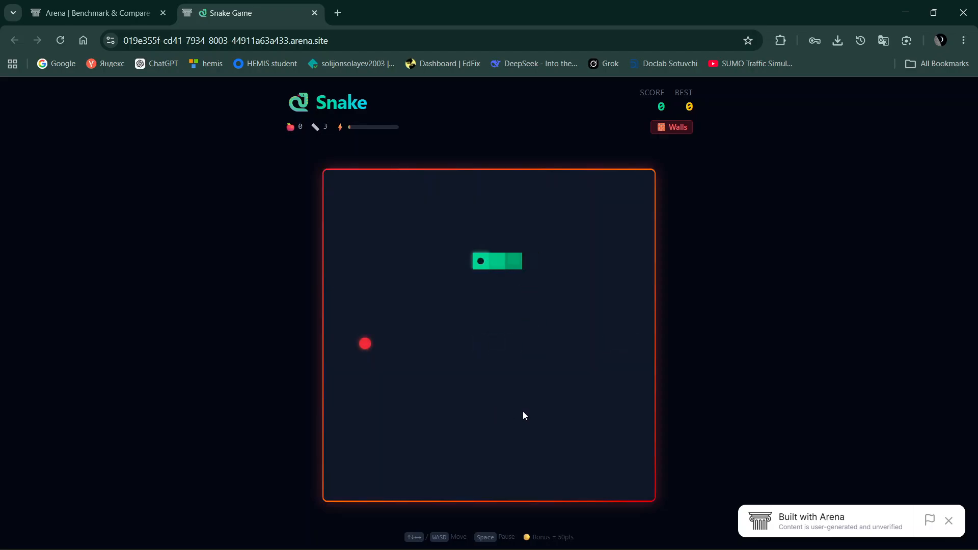
pyautogui.press('Down')
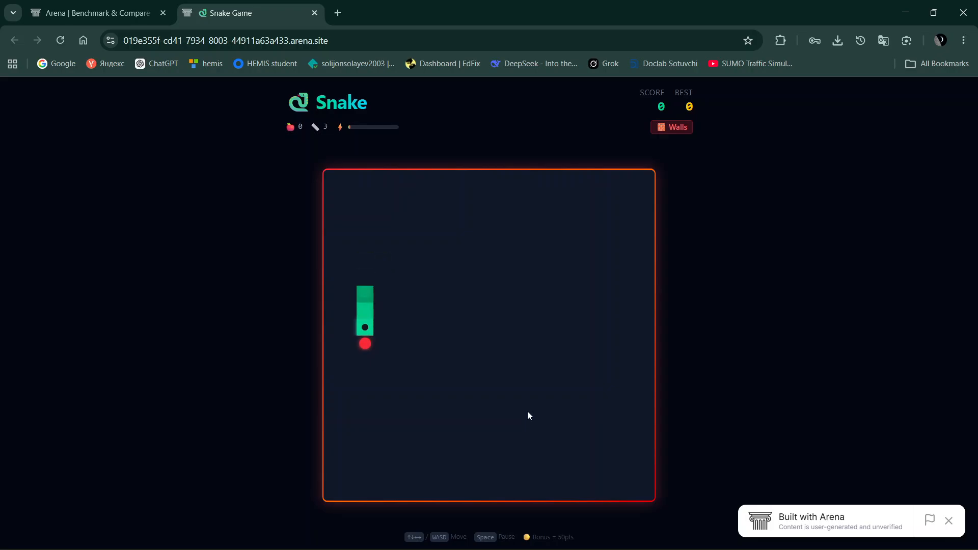
pyautogui.press('Right')
pyautogui.press('Down')
pyautogui.press('Right')
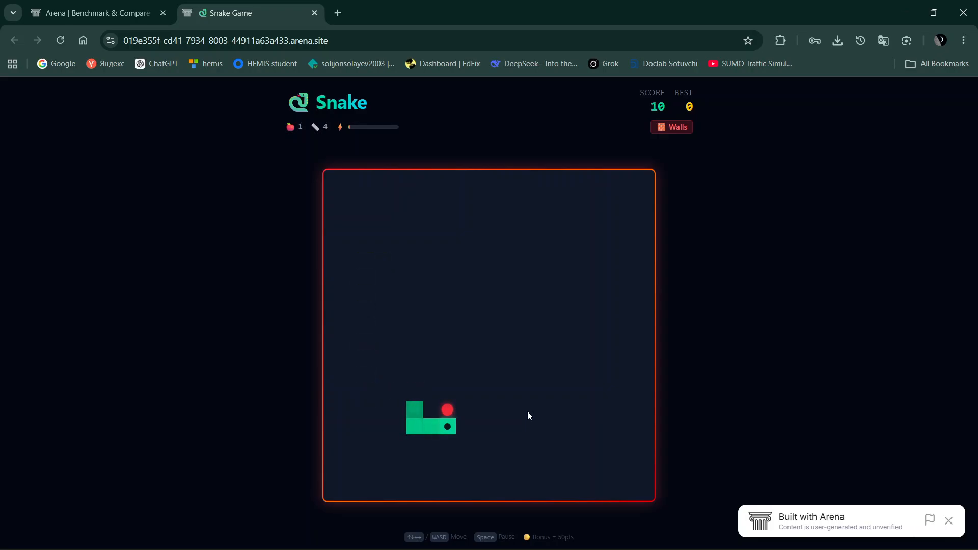
pyautogui.press('Up')
pyautogui.press('Left')
pyautogui.press('Down')
pyautogui.press('Right')
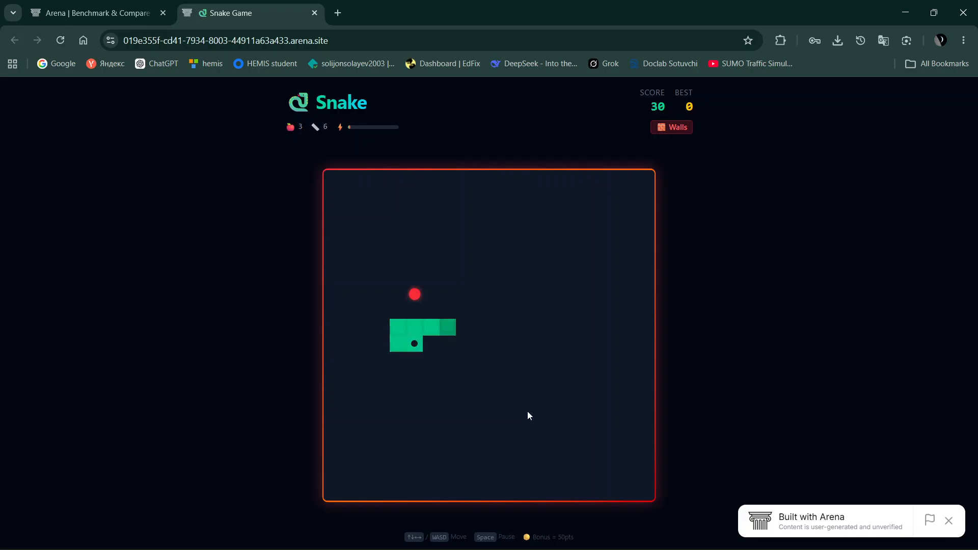
pyautogui.press('Up')
pyautogui.press('Left')
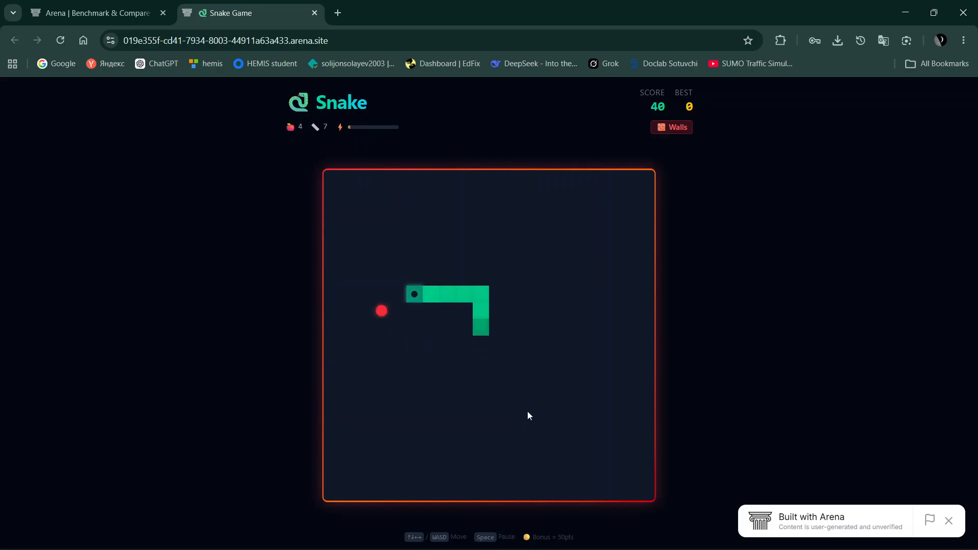
pyautogui.press('Up')
pyautogui.press('Left')
pyautogui.press('Down')
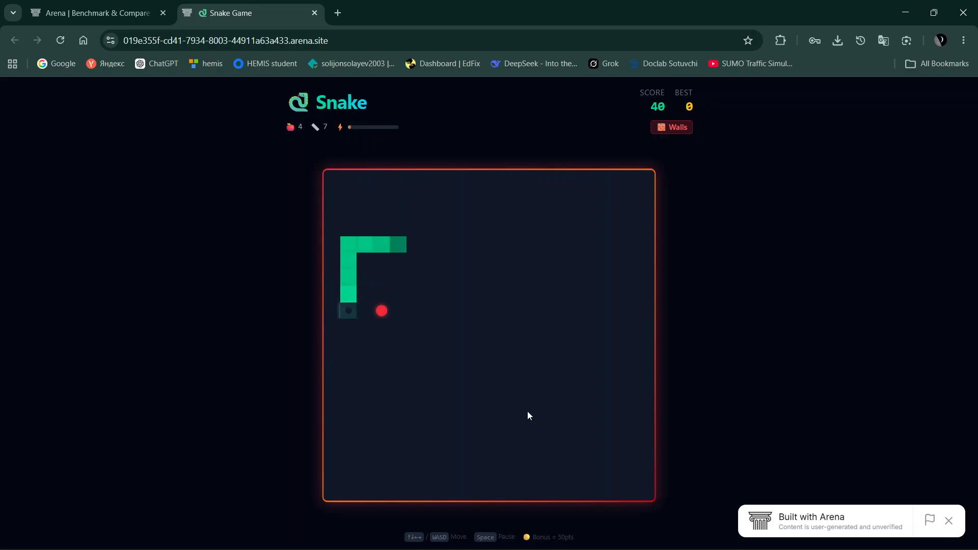
pyautogui.press('Right')
pyautogui.press('Down')
pyautogui.press('Left')
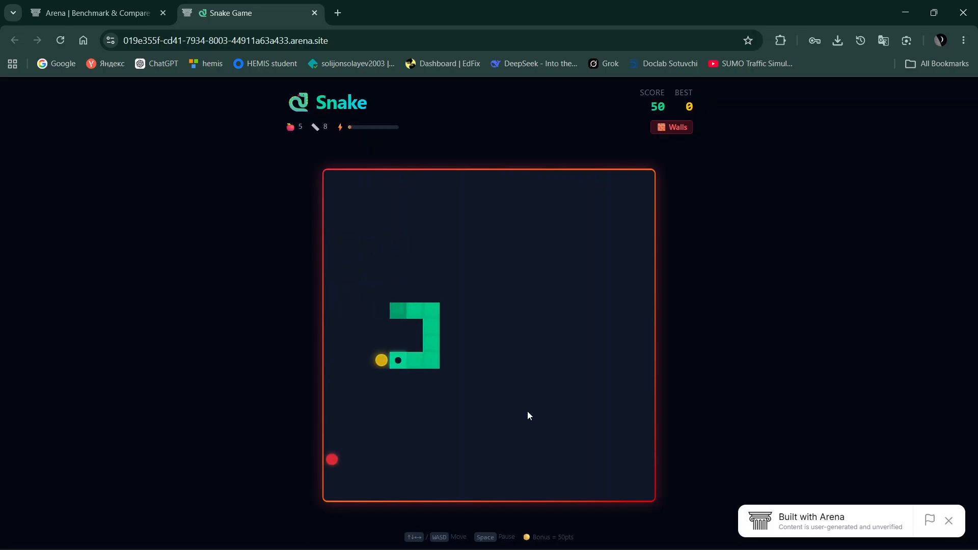
pyautogui.press('Down')
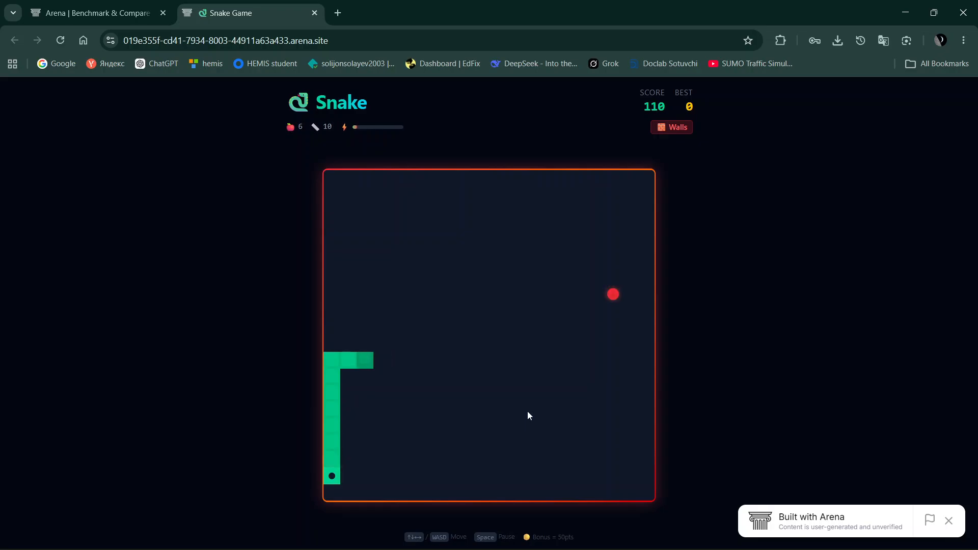
pyautogui.press('Right')
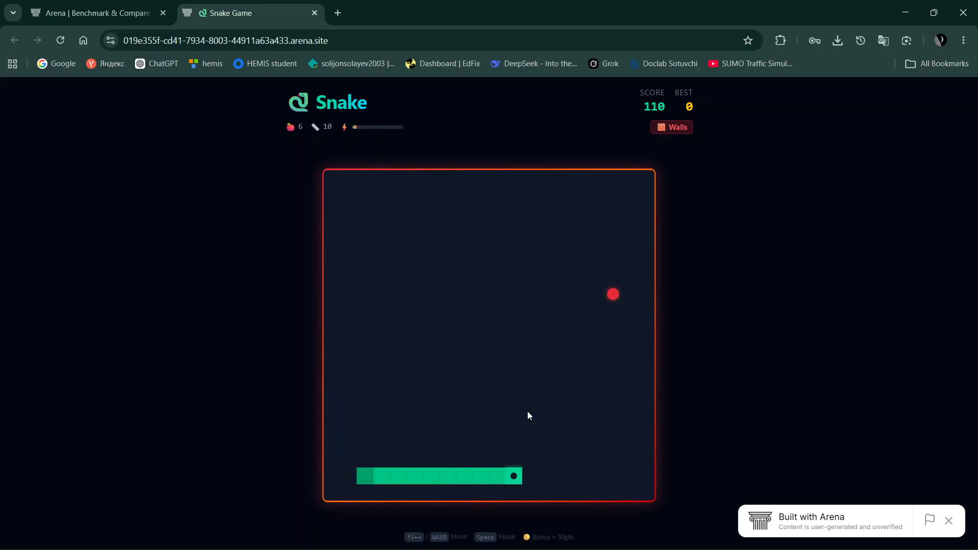
pyautogui.press('Up')
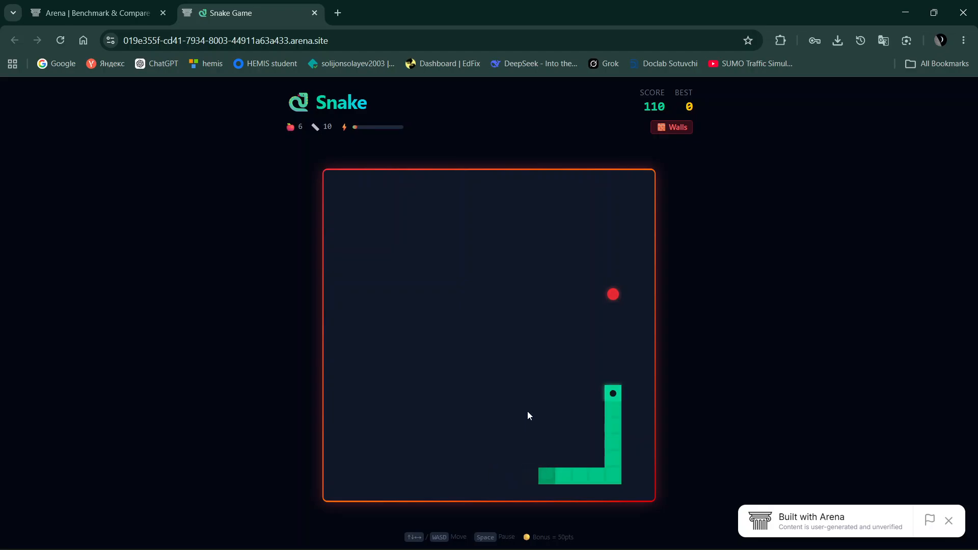
pyautogui.press('Left')
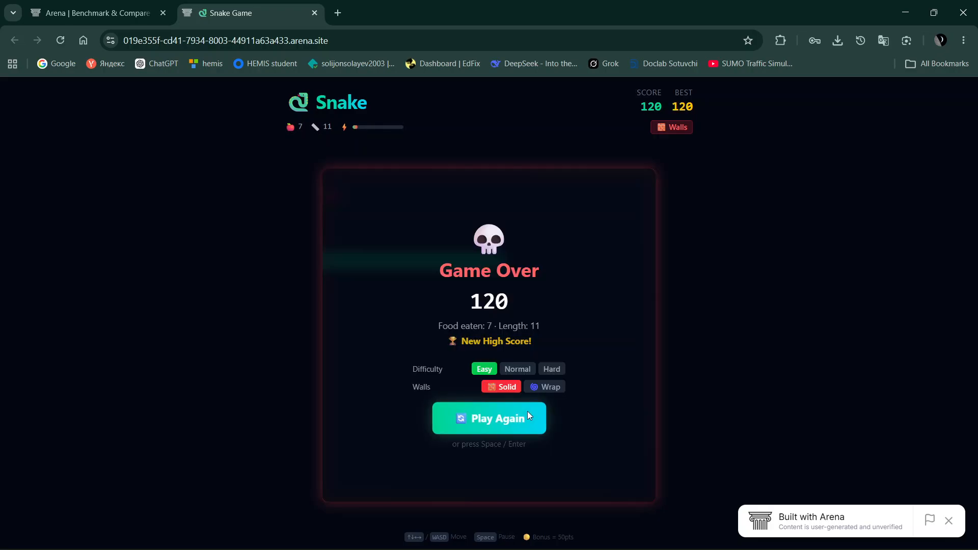
# Replay Snake with Easy difficulty and Wrap walls, steering the snake across the board edges to collect the red food and yellow bonus items
pyautogui.click(556, 386)
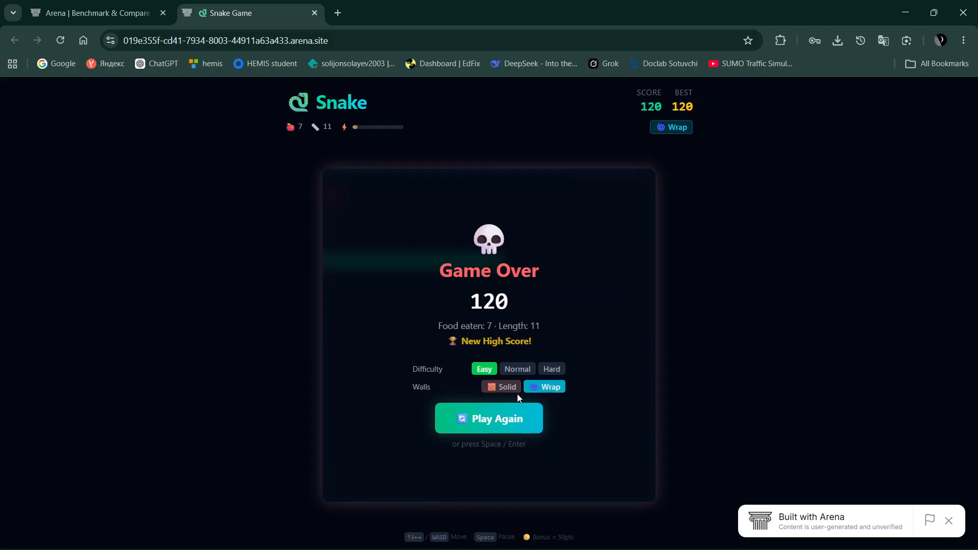
pyautogui.click(497, 423)
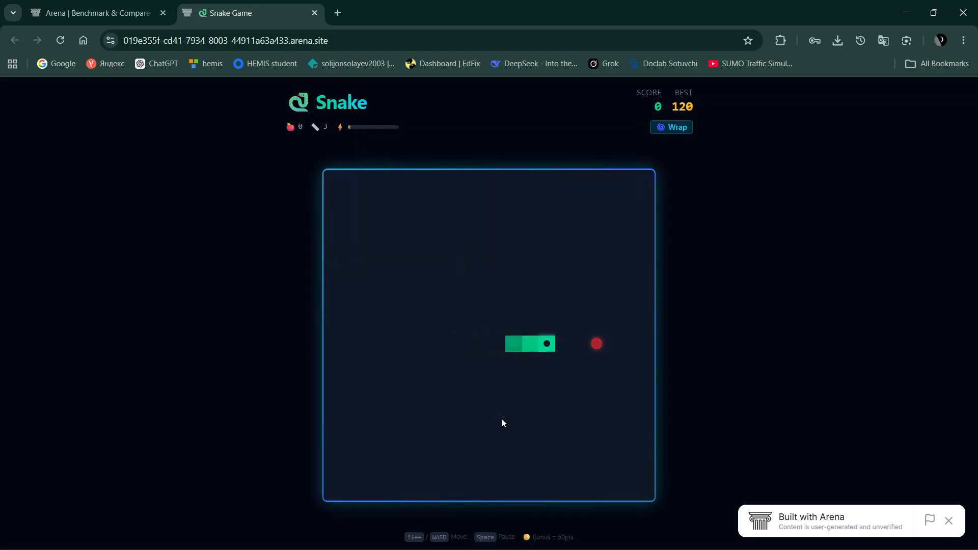
pyautogui.press('Up')
pyautogui.press('Left')
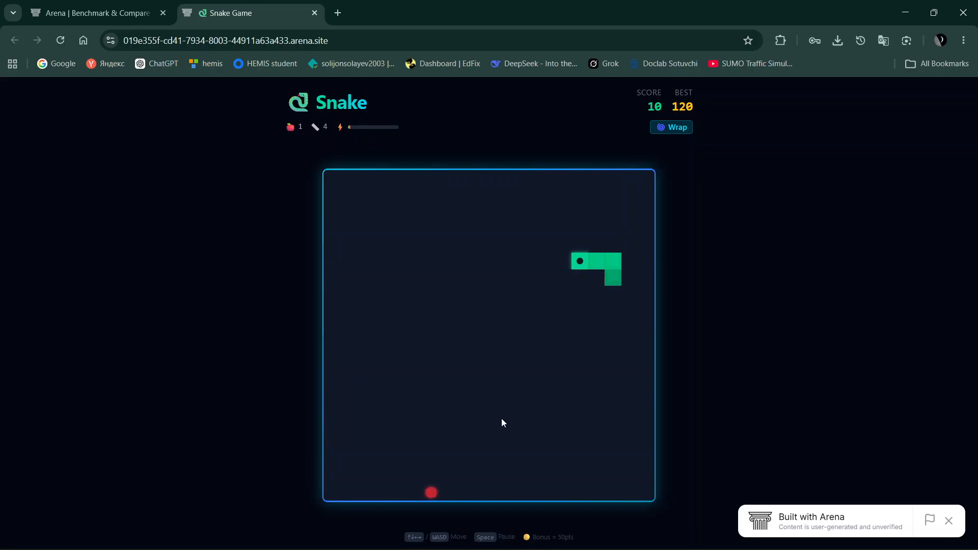
pyautogui.press('Down')
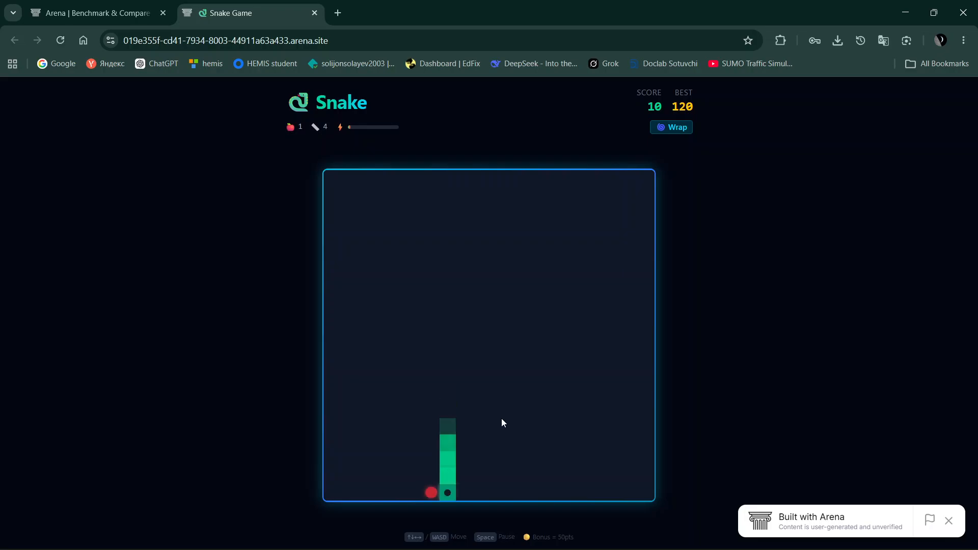
pyautogui.press('Left')
pyautogui.press('Up')
pyautogui.press('Left')
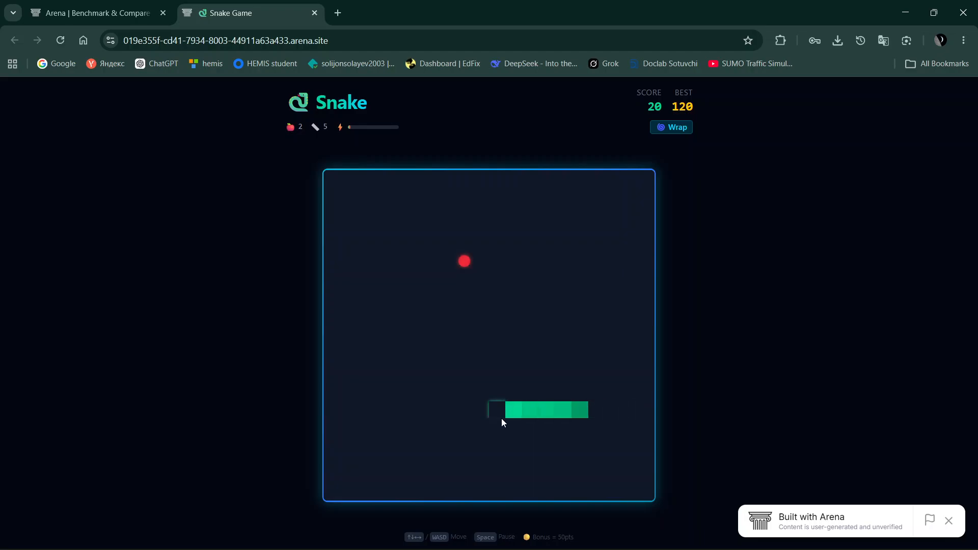
pyautogui.press('Up')
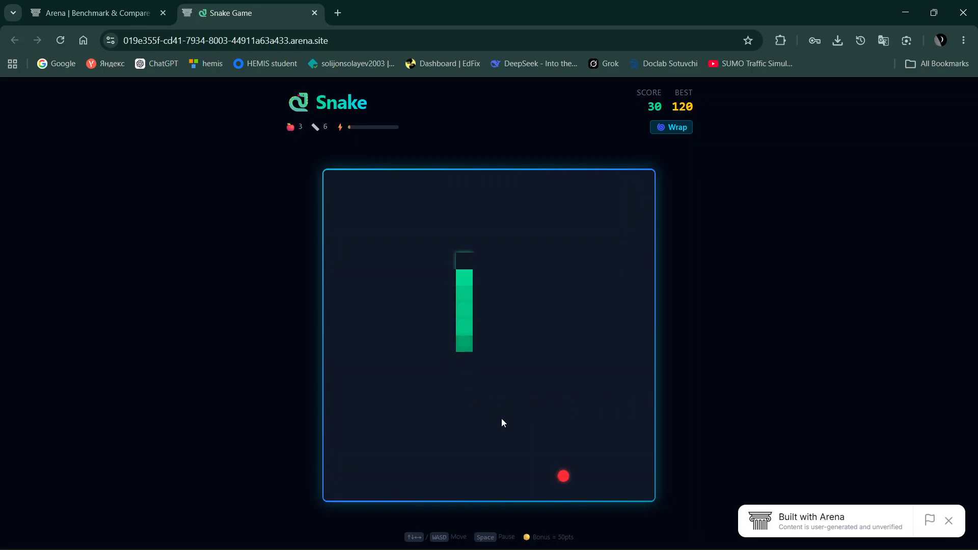
pyautogui.press('Right')
pyautogui.press('Down')
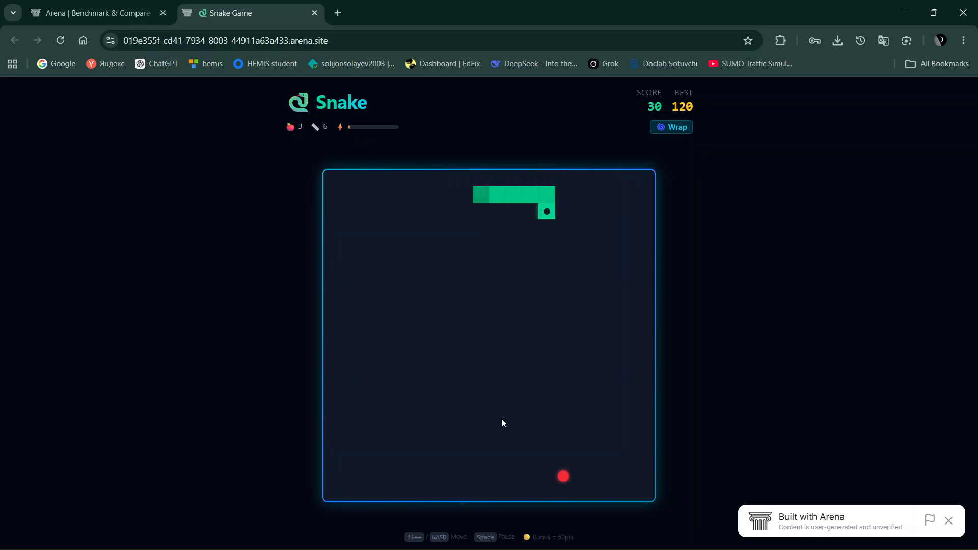
pyautogui.press('Right')
pyautogui.press('Down')
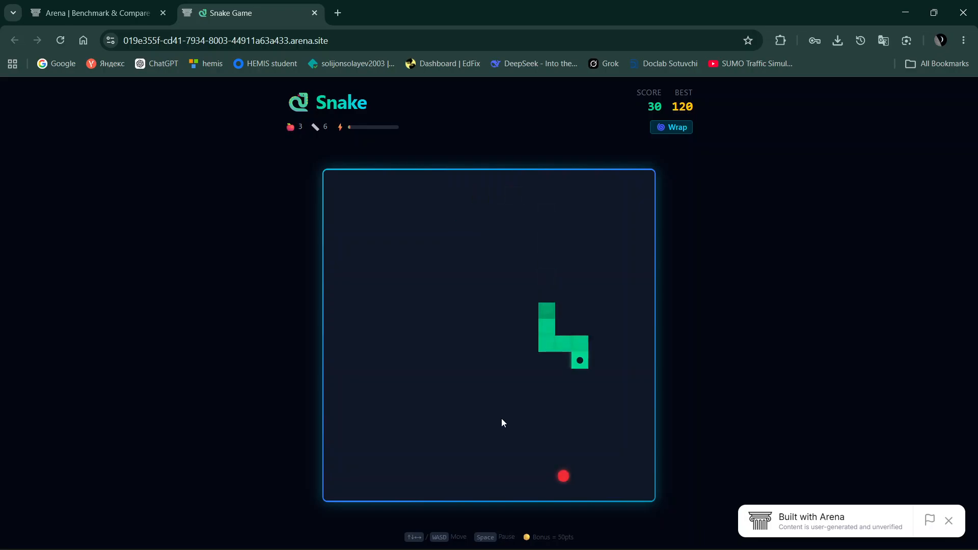
pyautogui.press('Left')
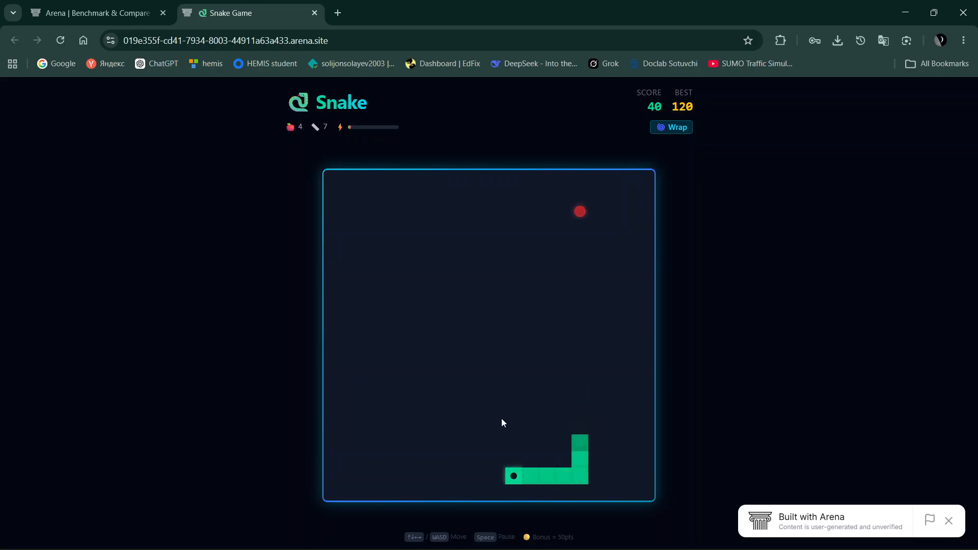
pyautogui.press('Up')
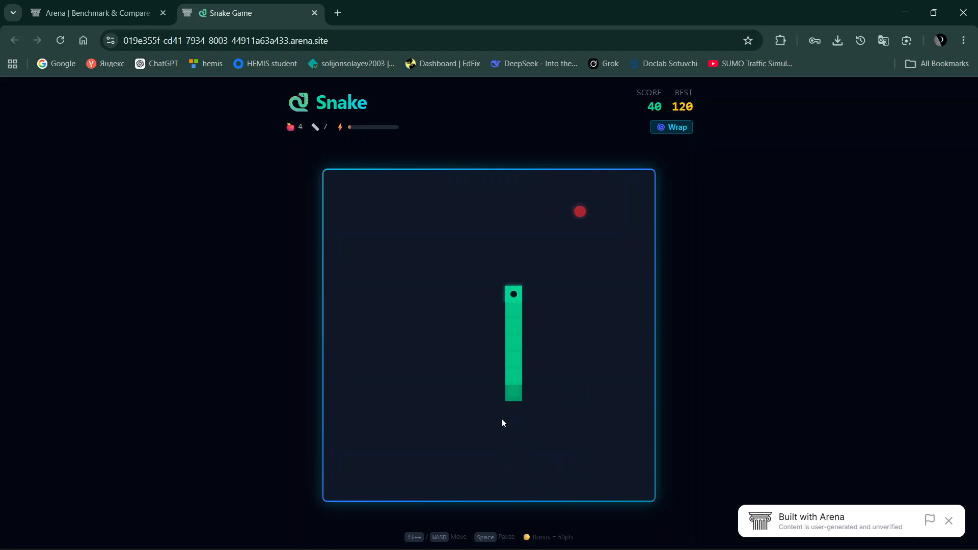
pyautogui.press('Right')
pyautogui.press('Down')
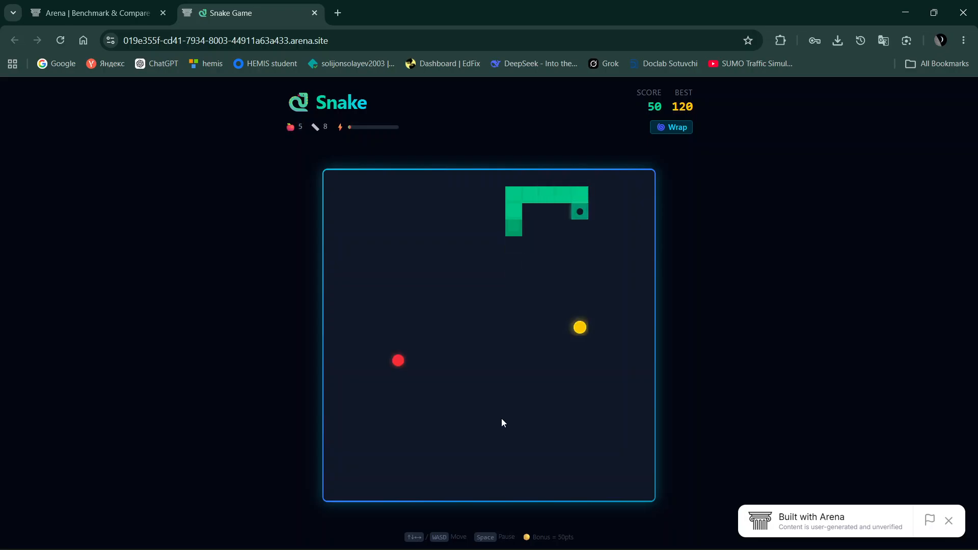
pyautogui.press('Left')
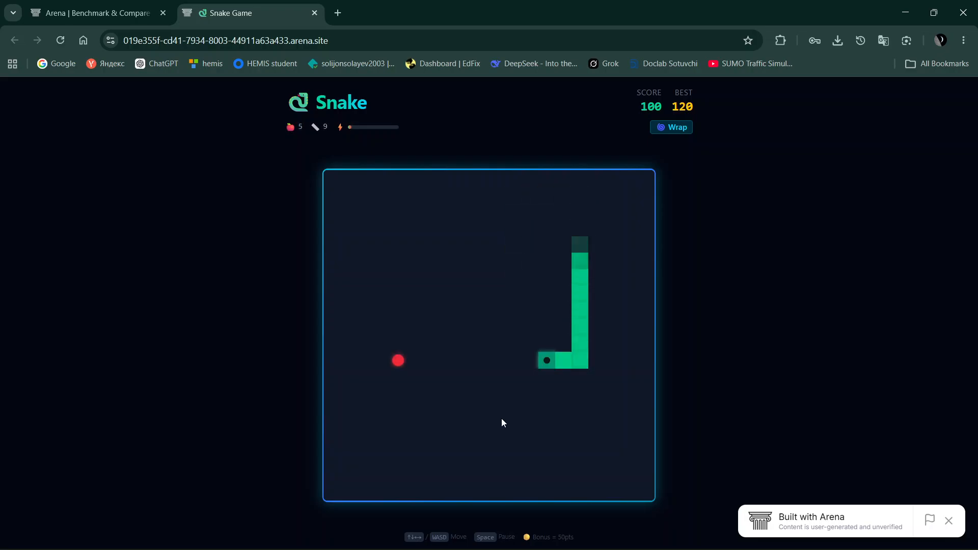
pyautogui.press('Up')
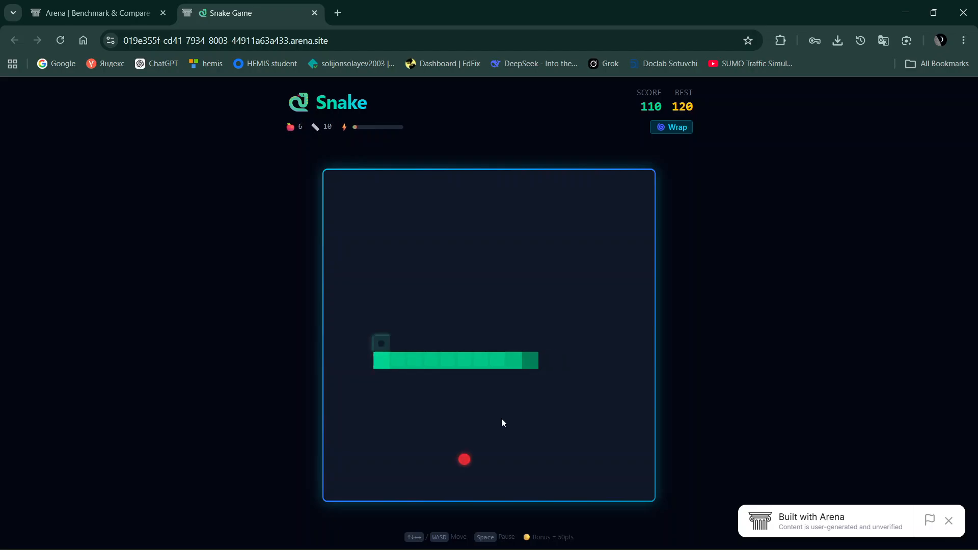
pyautogui.press('Right')
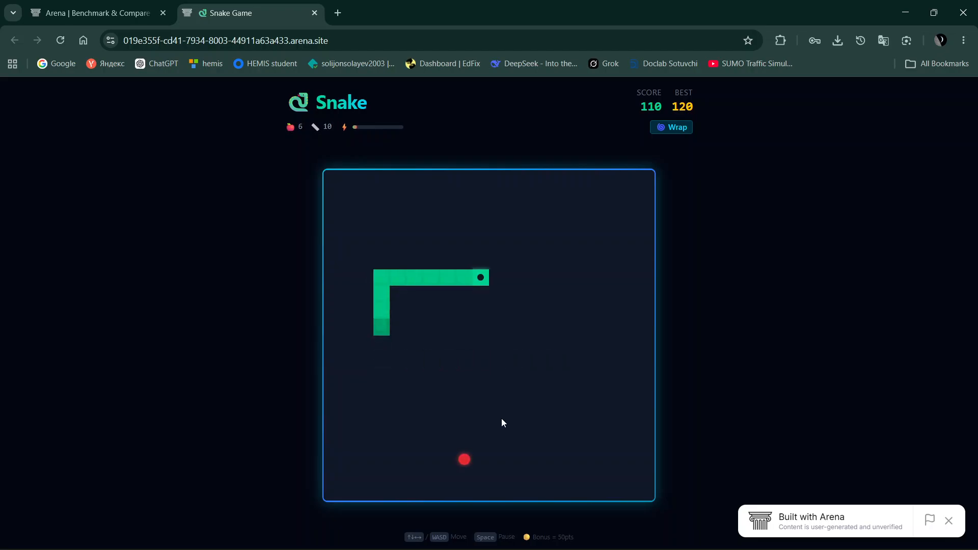
pyautogui.press('Down')
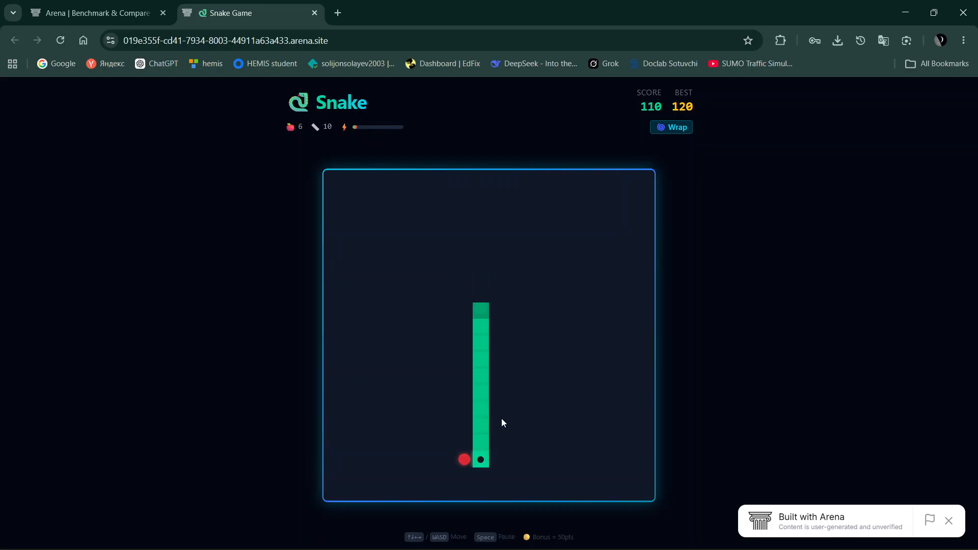
pyautogui.press('Left')
pyautogui.press('Up')
pyautogui.press('Right')
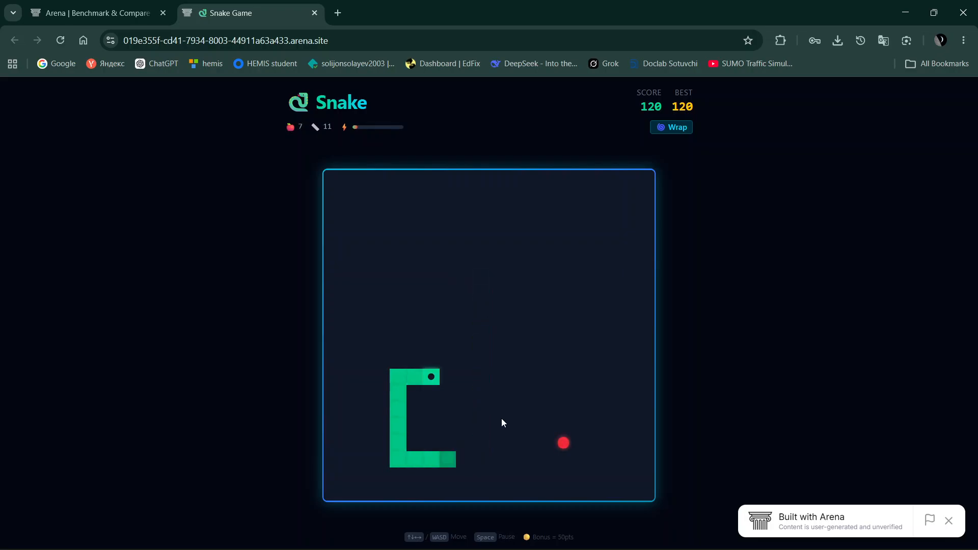
pyautogui.press('Down')
pyautogui.press('Right')
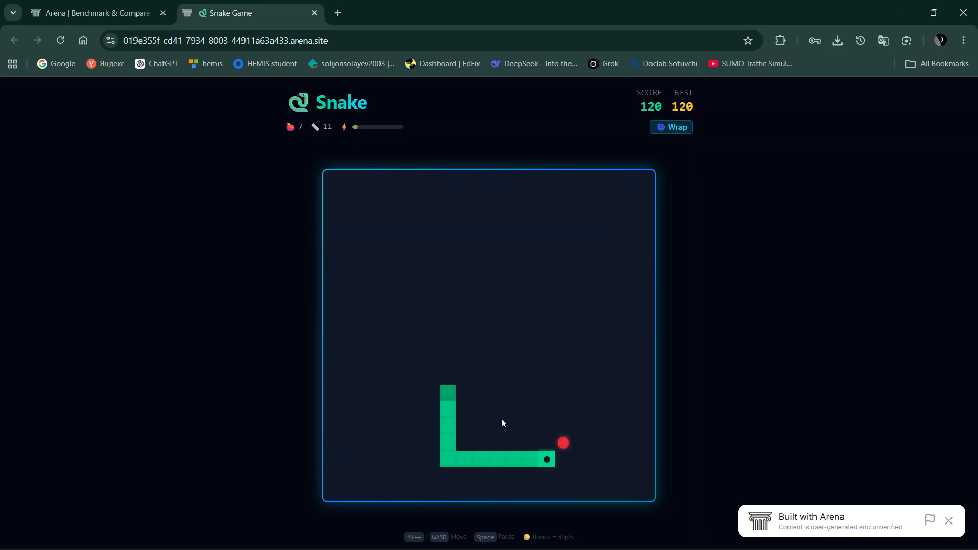
pyautogui.press('Up')
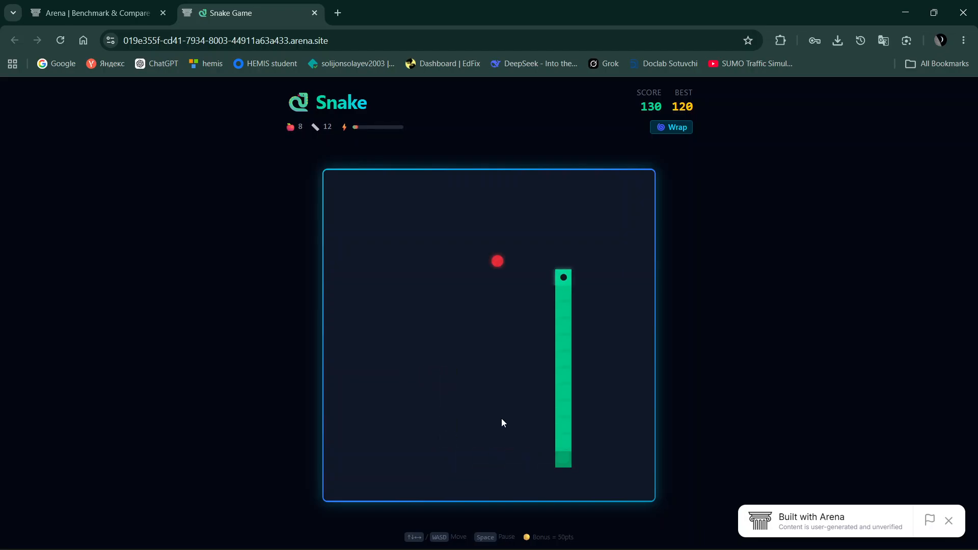
pyautogui.press('Left')
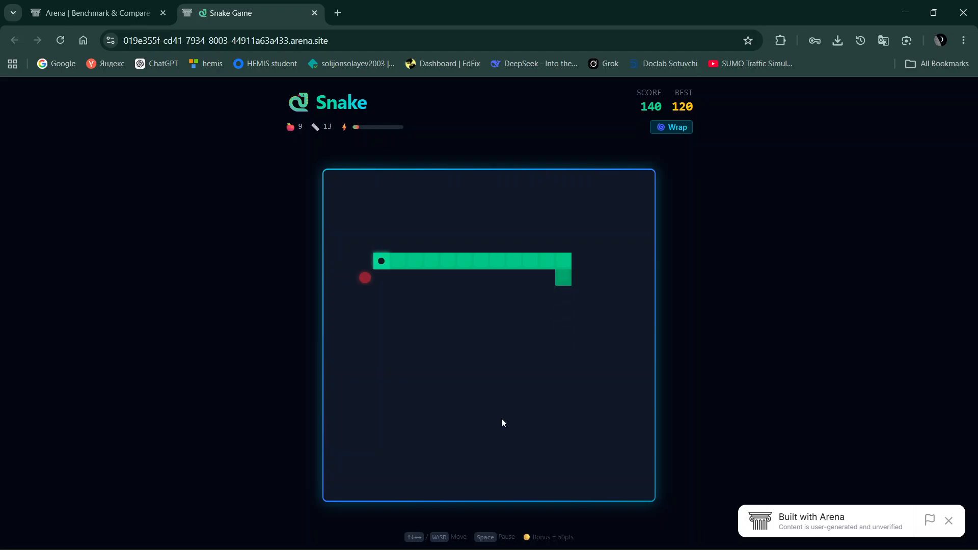
pyautogui.press('Down')
pyautogui.press('Right')
pyautogui.press('Down')
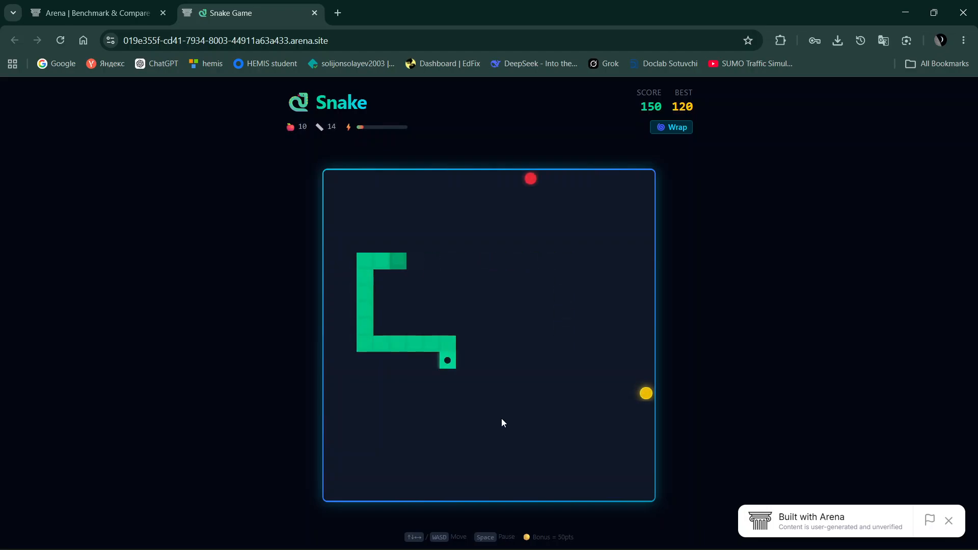
pyautogui.press('Right')
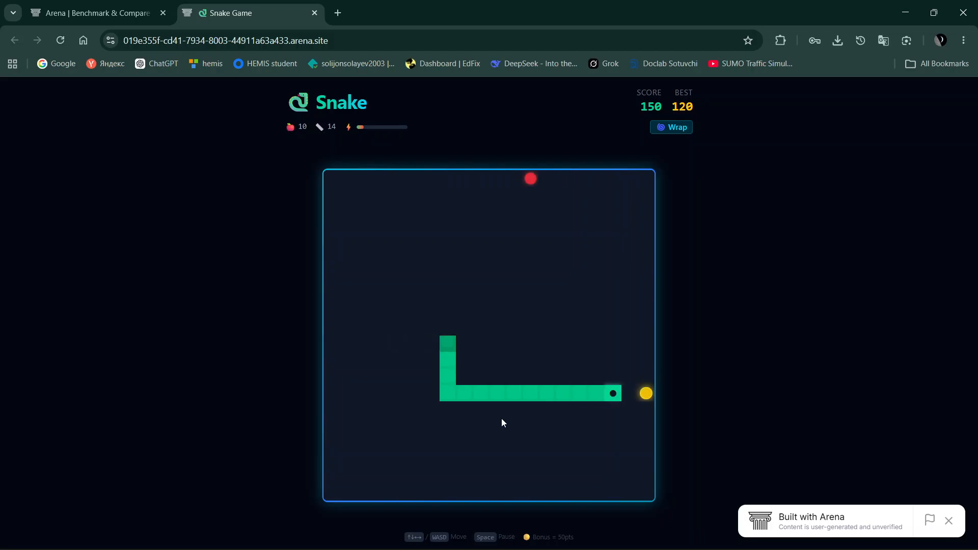
pyautogui.press('Up')
pyautogui.press('Left')
pyautogui.press('Up')
pyautogui.press('Right')
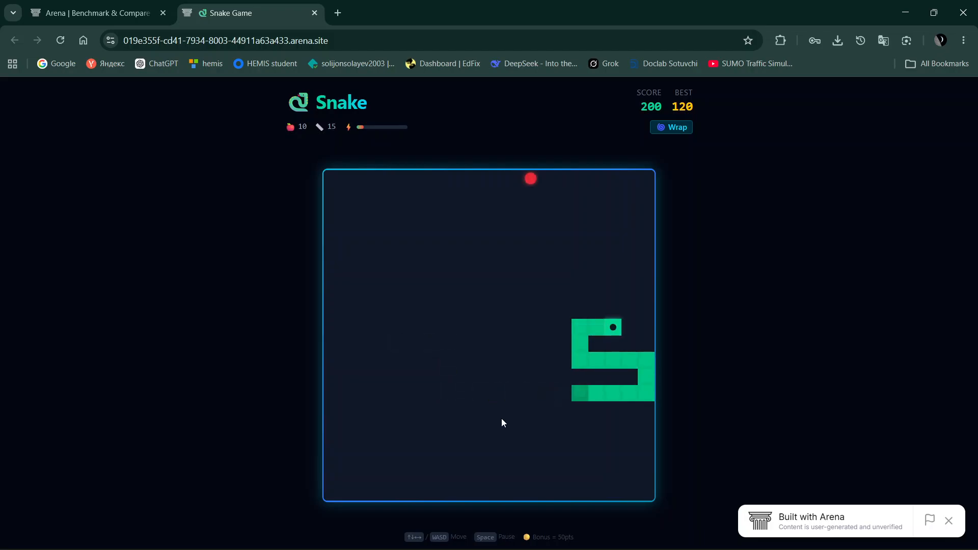
pyautogui.press('Up')
pyautogui.press('Right')
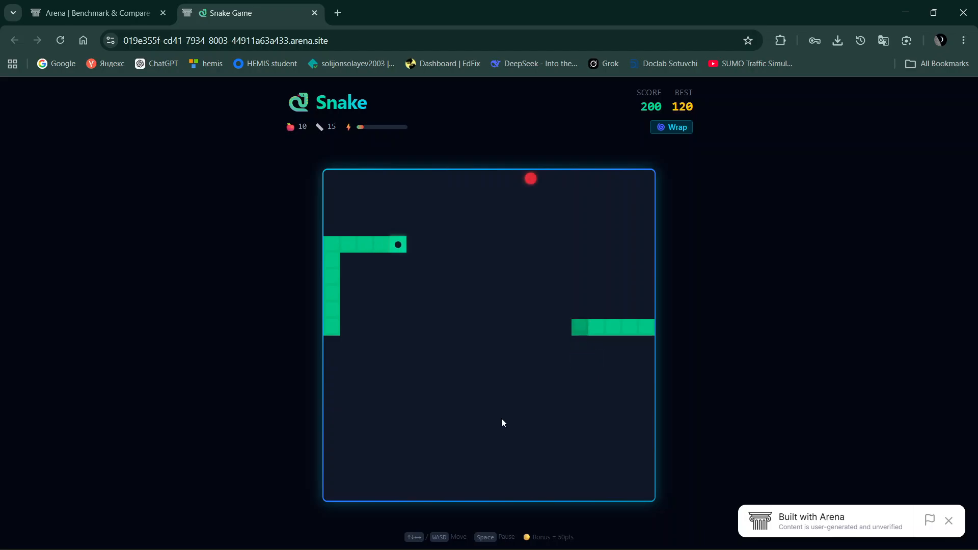
pyautogui.press('Up')
pyautogui.press('Right')
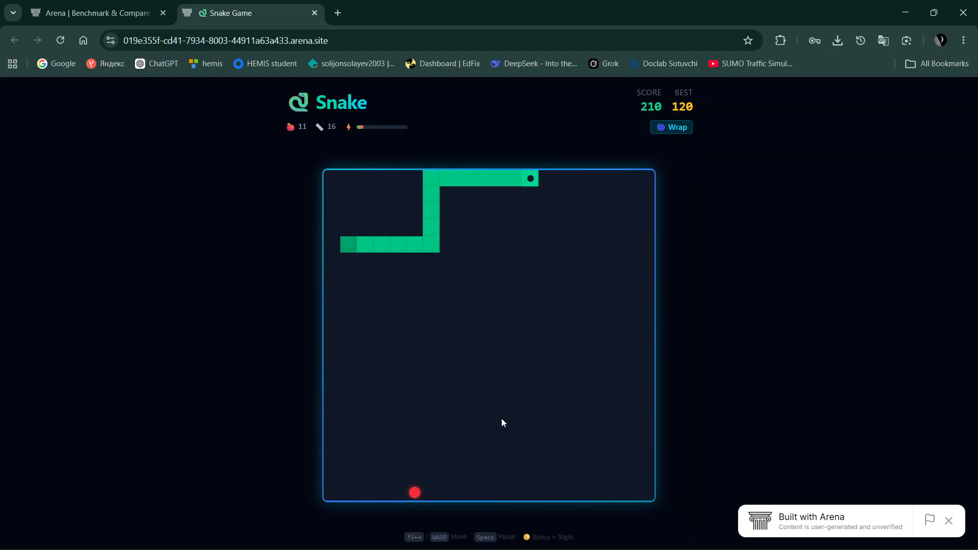
pyautogui.press('Down')
pyautogui.press('Left')
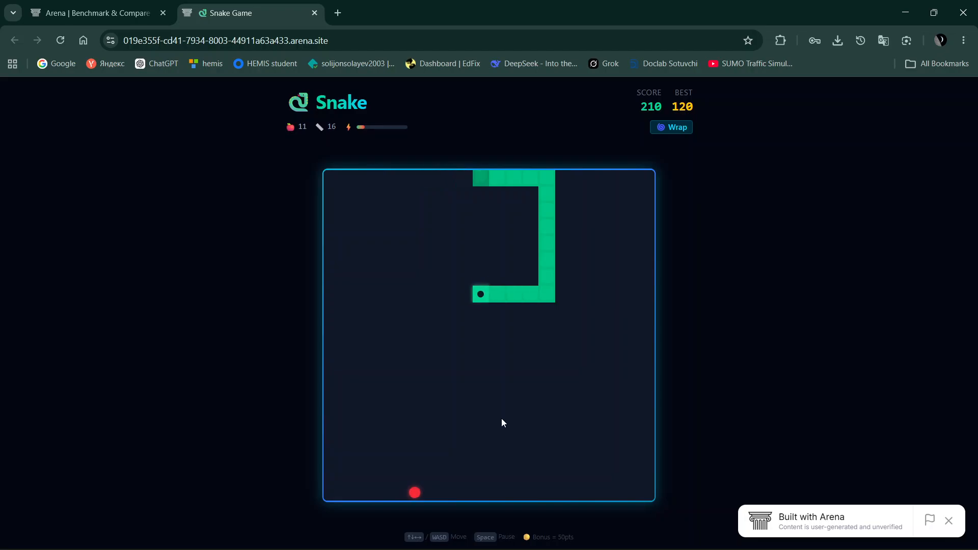
pyautogui.press('Down')
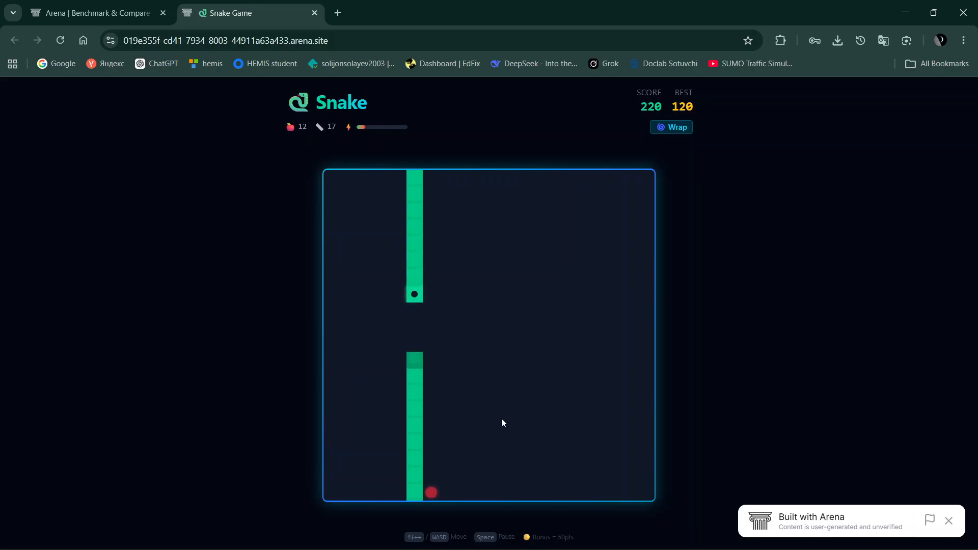
pyautogui.press('Right')
pyautogui.press('Down')
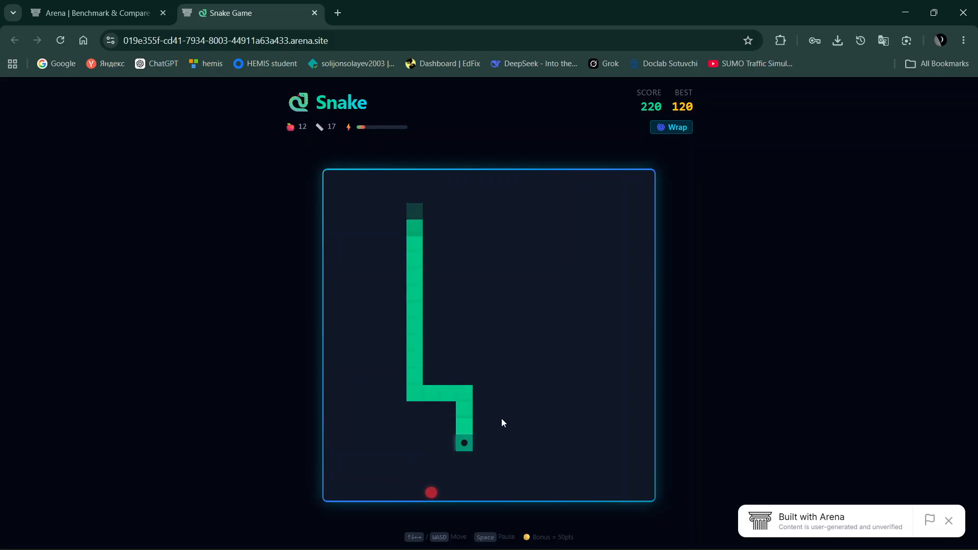
pyautogui.press('Left')
pyautogui.press('Down')
pyautogui.press('Right')
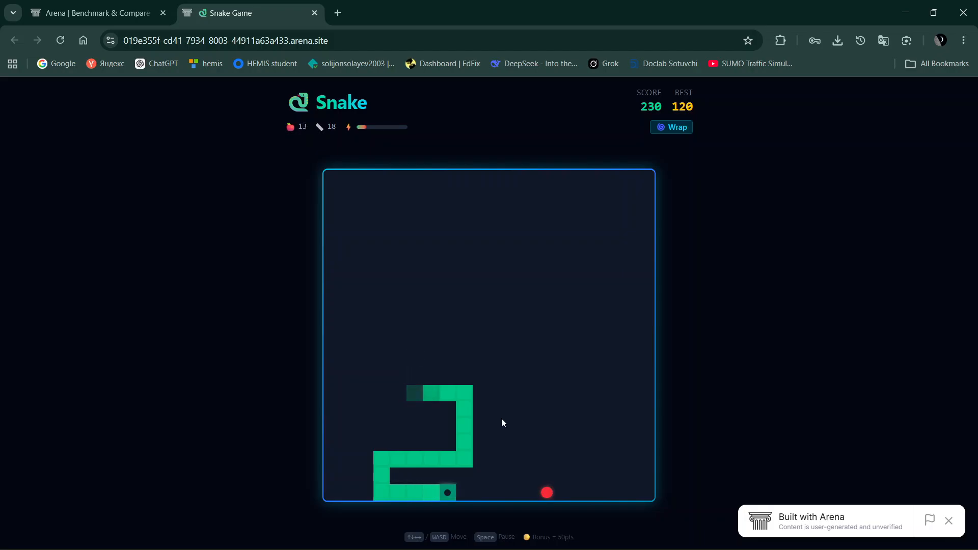
pyautogui.press('Up')
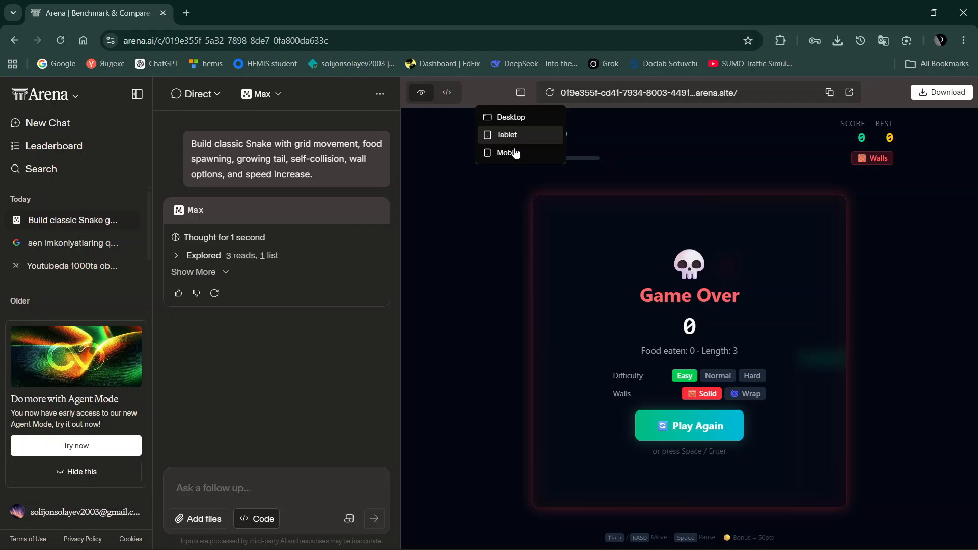
# View the Snake preview in Arena at Desktop size and at Tablet size
pyautogui.click(508, 117)
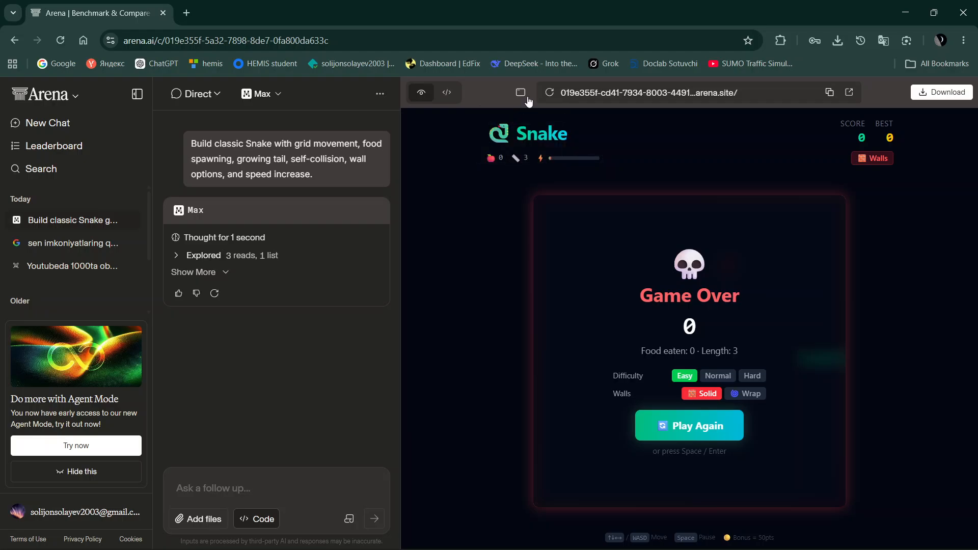
pyautogui.click(524, 96)
pyautogui.click(509, 133)
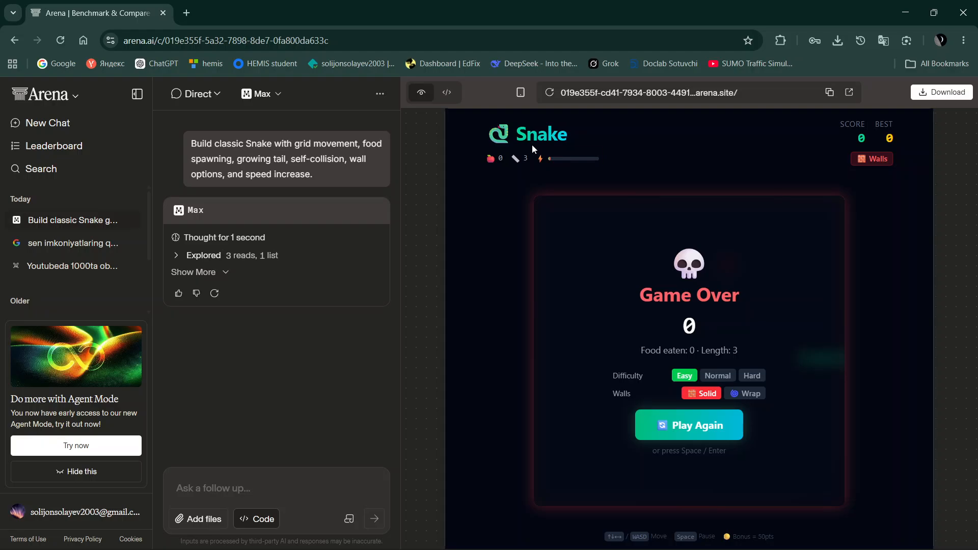
# Switch the Snake preview to Mobile size and try to start another round with Easy difficulty and Solid walls
pyautogui.click(521, 95)
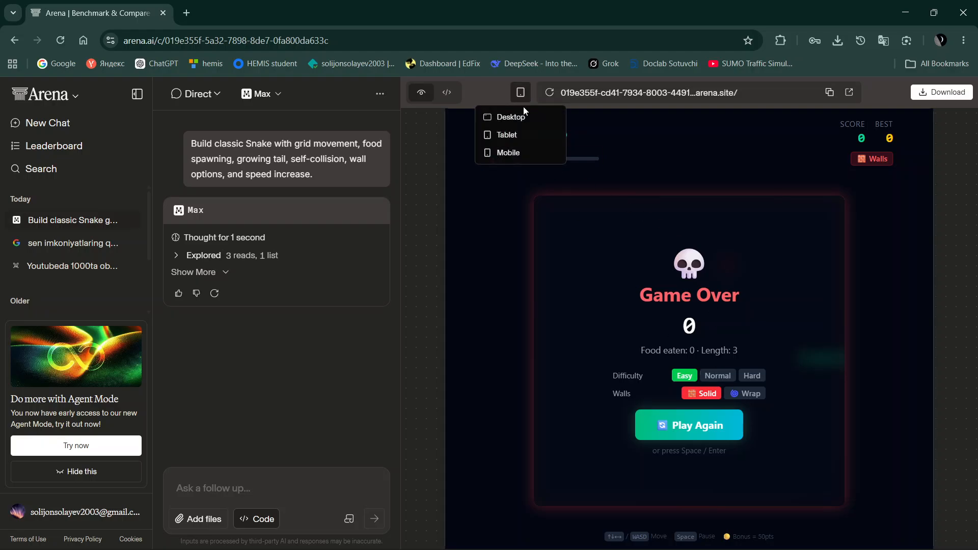
pyautogui.click(528, 153)
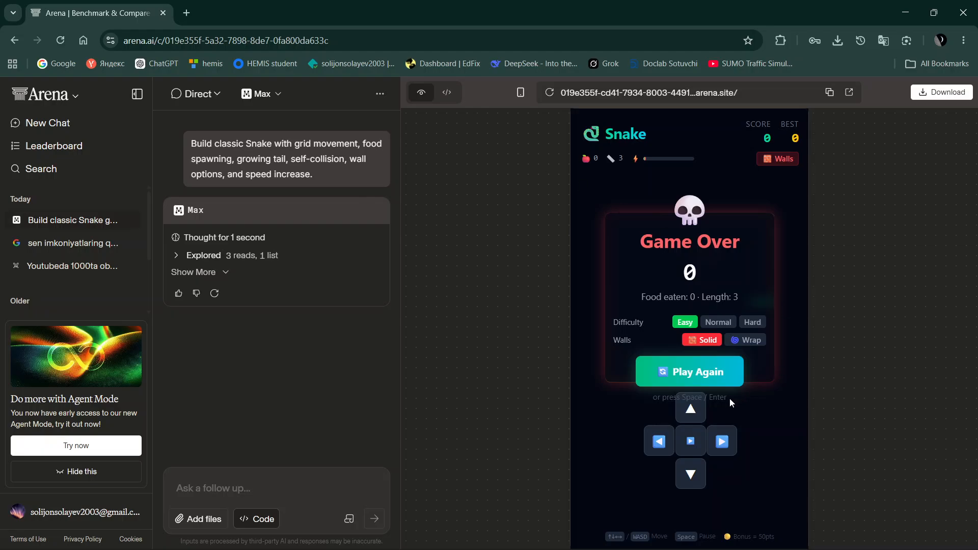
pyautogui.click(710, 375)
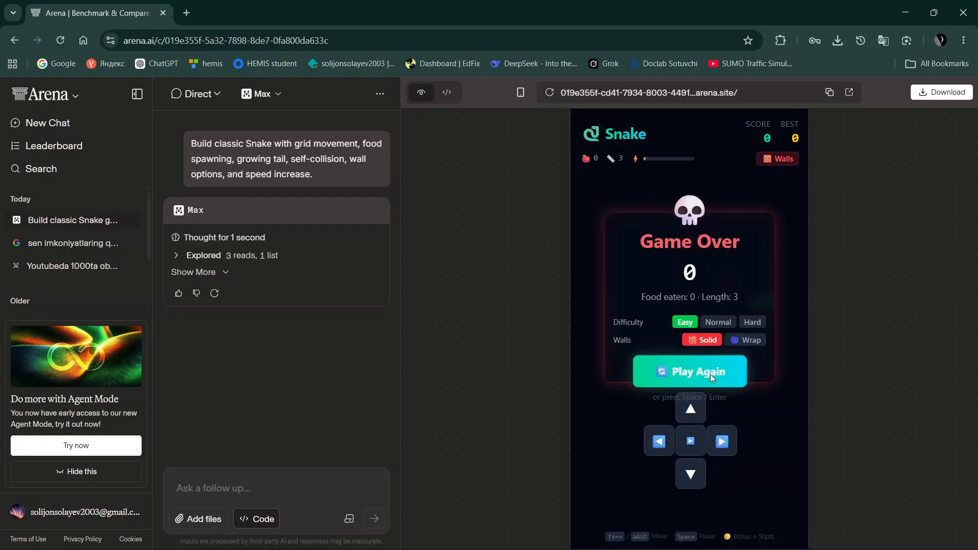
pyautogui.click(710, 374)
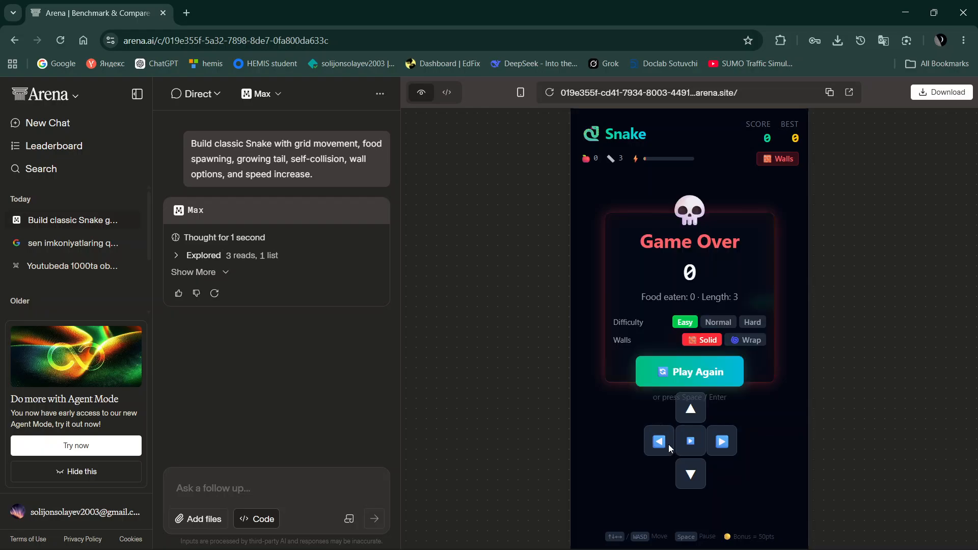
# Start a Snake round with Wrap walls in the Mobile preview and switch the preview to Desktop size
pyautogui.click(744, 339)
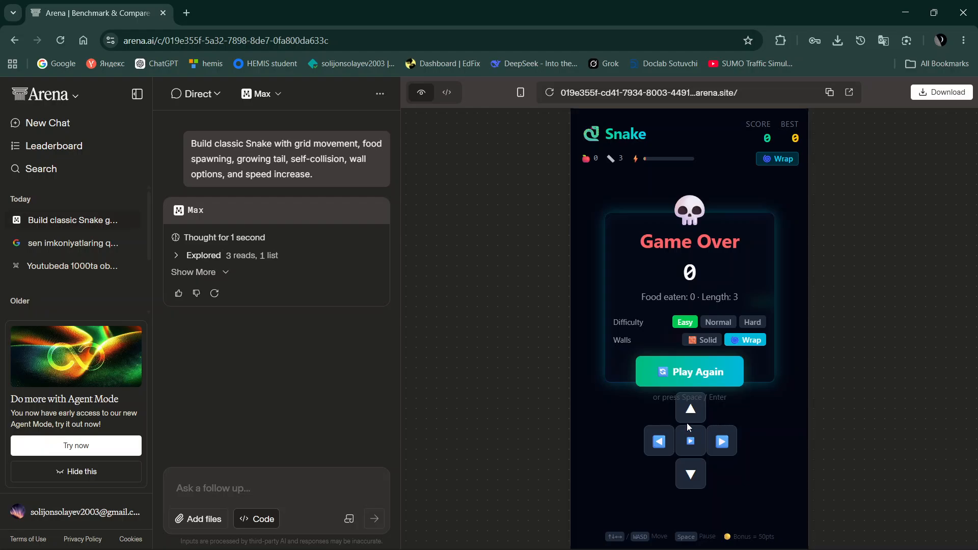
pyautogui.click(709, 374)
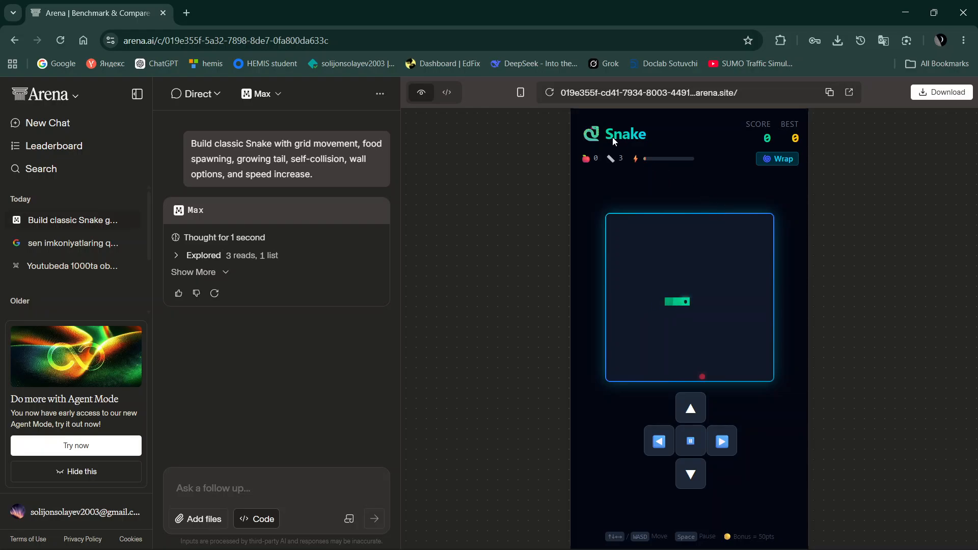
pyautogui.click(525, 96)
pyautogui.click(527, 118)
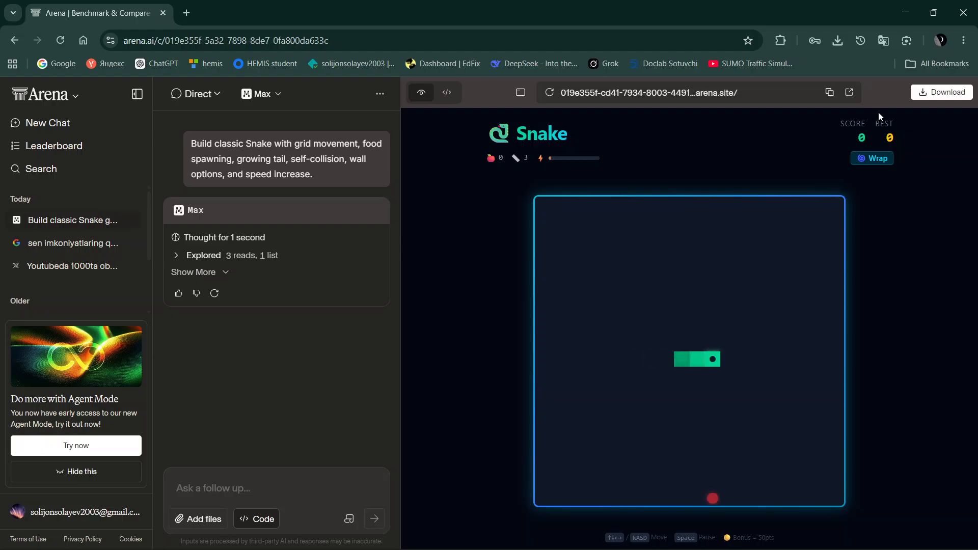
# Download the generated project as the ZIP file build-classic-snake-game into the Downloads folder
pyautogui.click(943, 96)
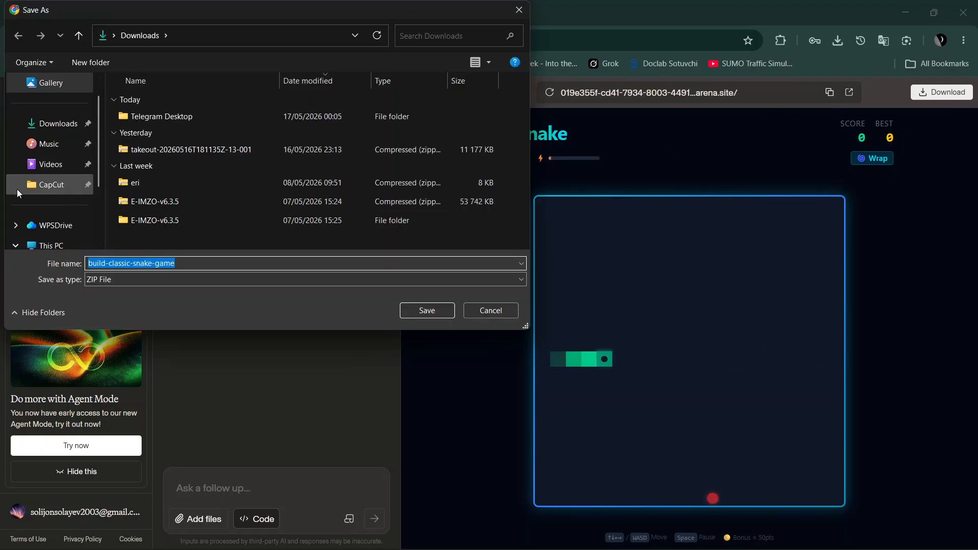
pyautogui.click(51, 123)
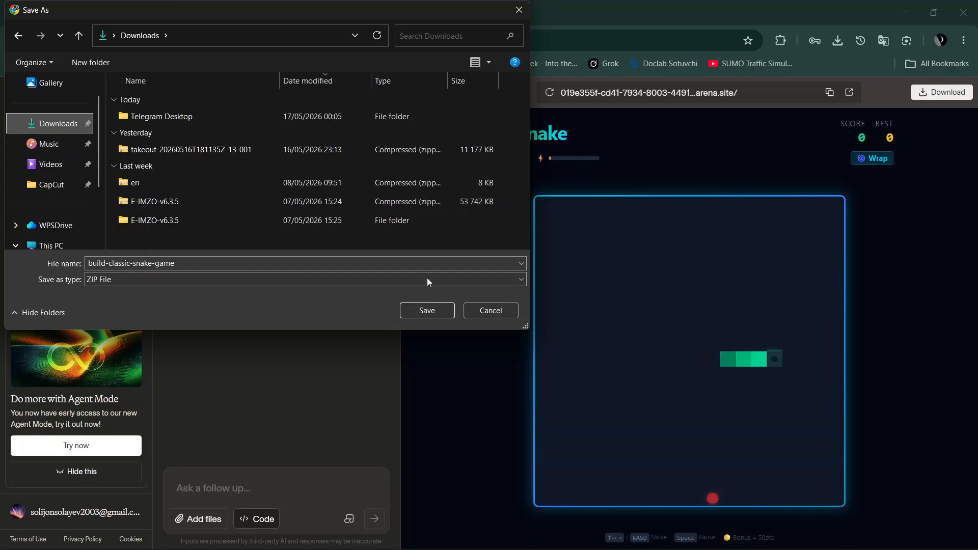
pyautogui.click(427, 308)
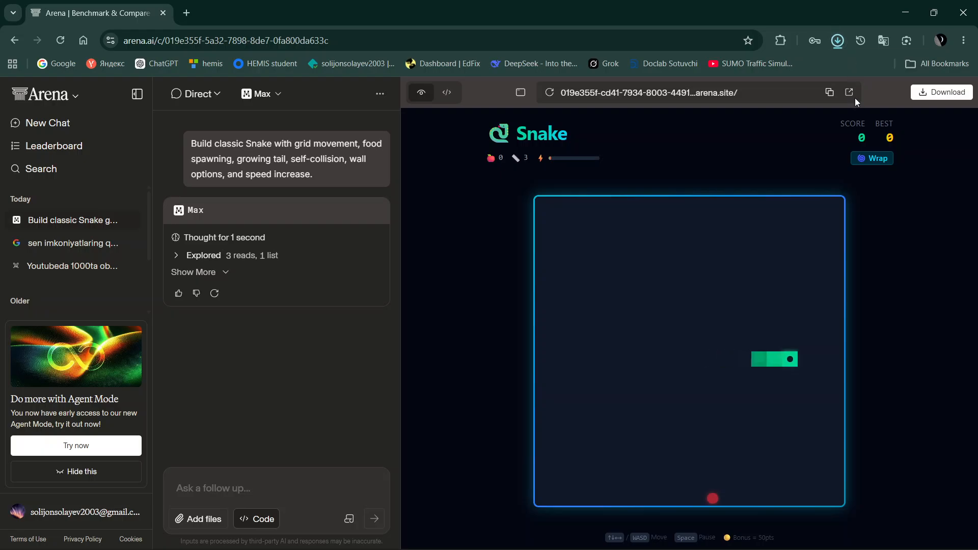
# Locate the downloaded build-classic-snake-game archive and extract it into a build-classic-snake-game folder inside Downloads
pyautogui.click(843, 42)
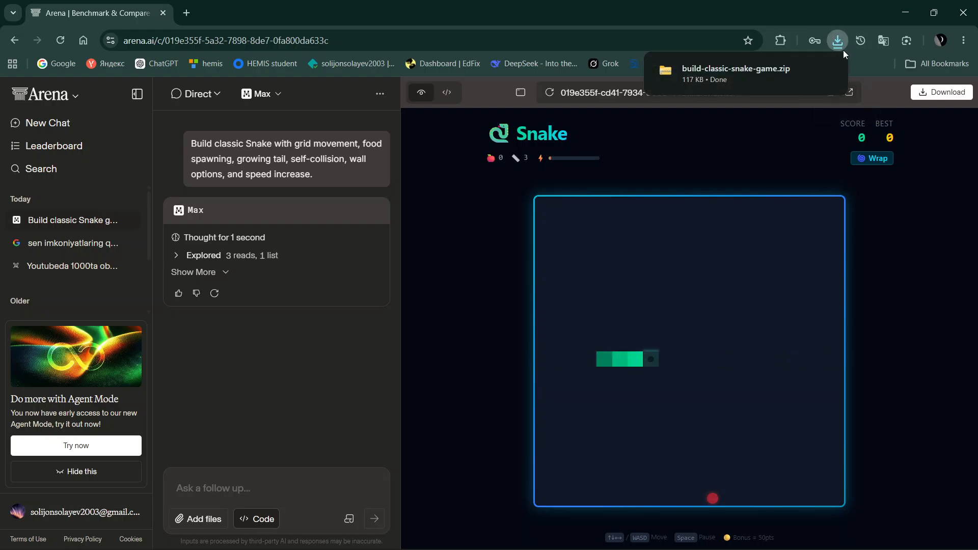
pyautogui.click(808, 70)
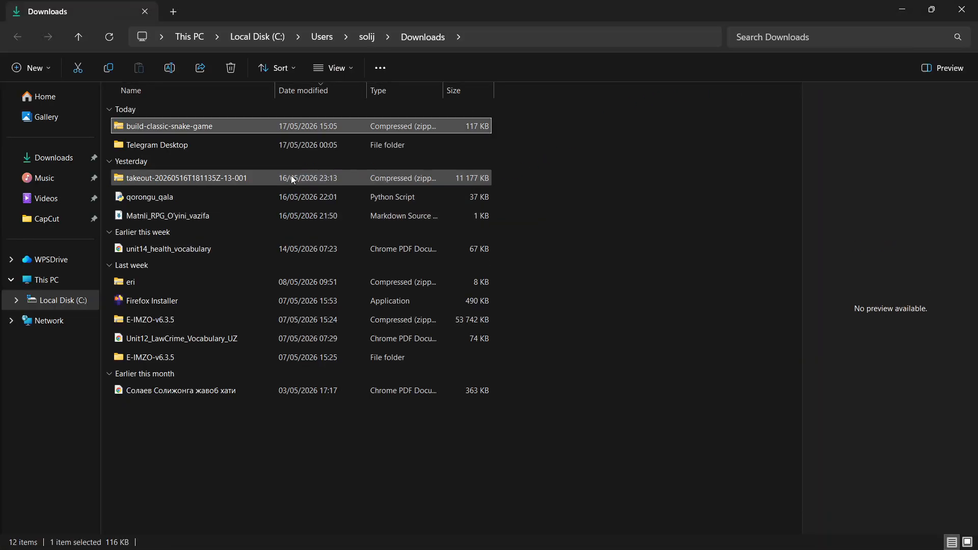
pyautogui.rightClick(319, 127)
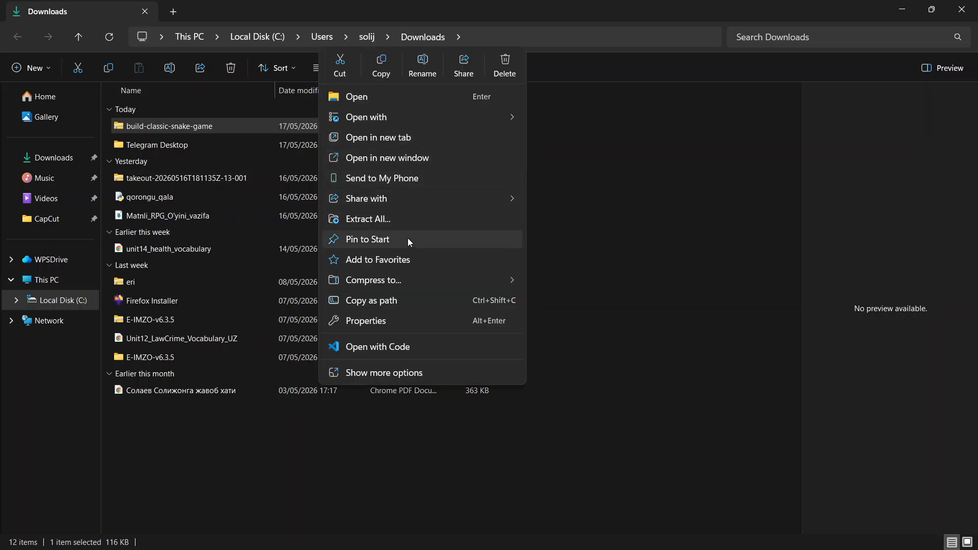
pyautogui.click(399, 220)
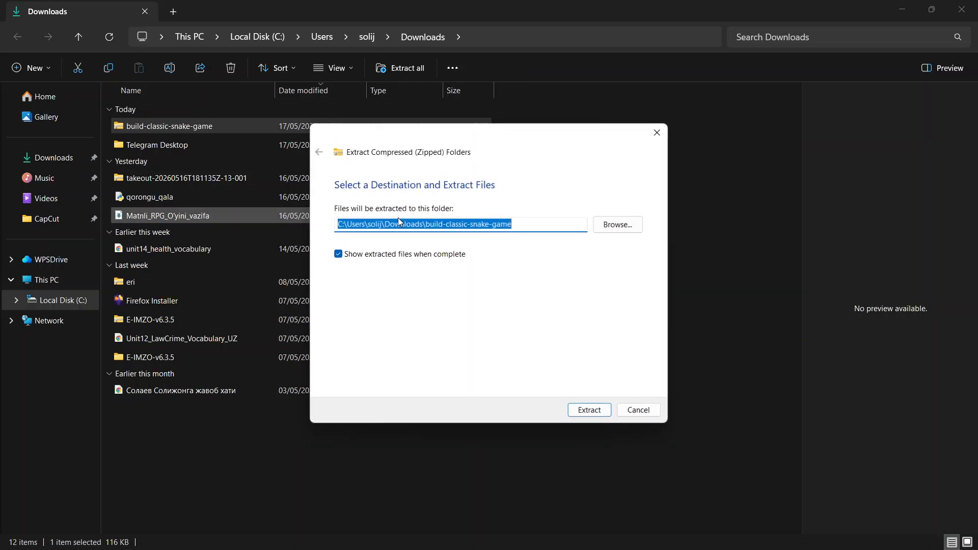
pyautogui.click(591, 411)
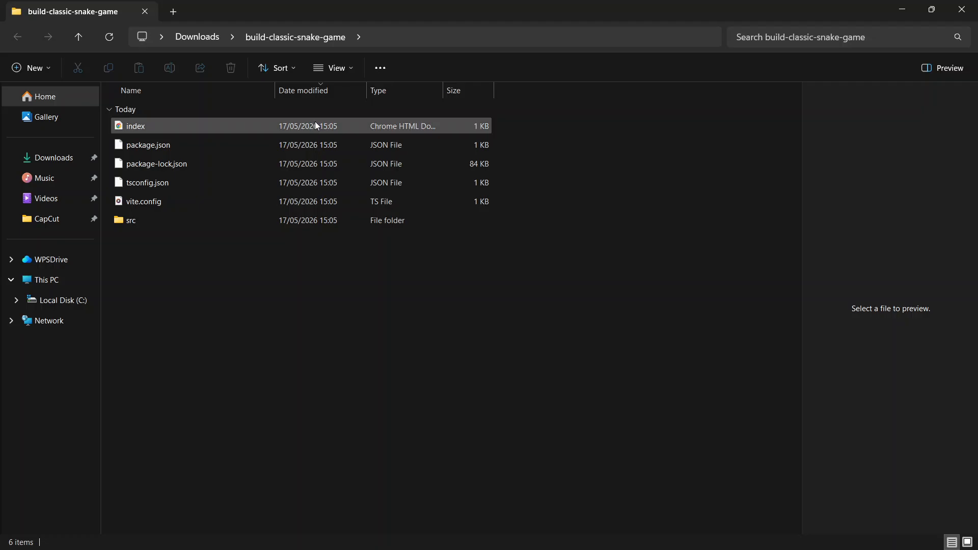
# Check the extracted index.html in the browser, close it, and return to the Downloads folder in File Explorer
pyautogui.doubleClick(316, 126)
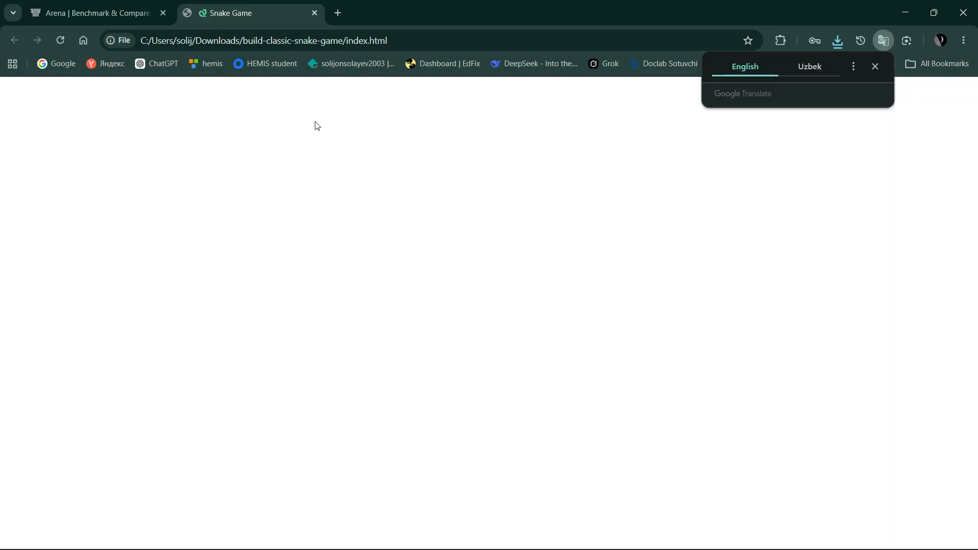
pyautogui.click(314, 13)
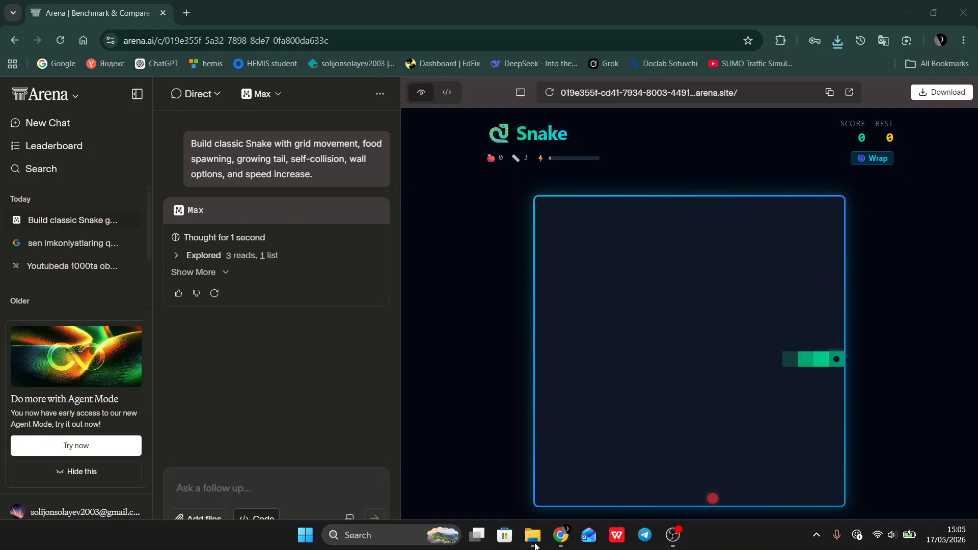
pyautogui.moveTo(535, 546)
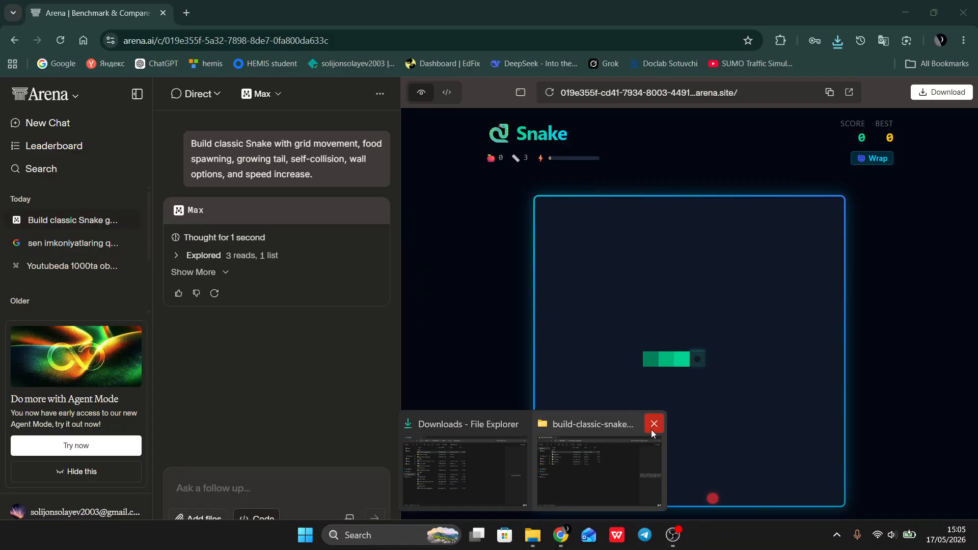
pyautogui.click(520, 423)
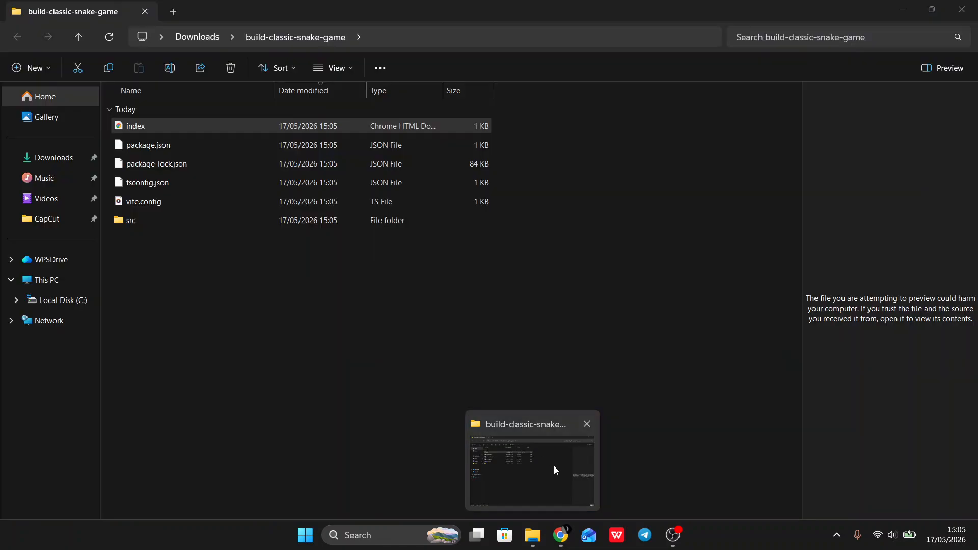
pyautogui.click(554, 466)
pyautogui.click(213, 34)
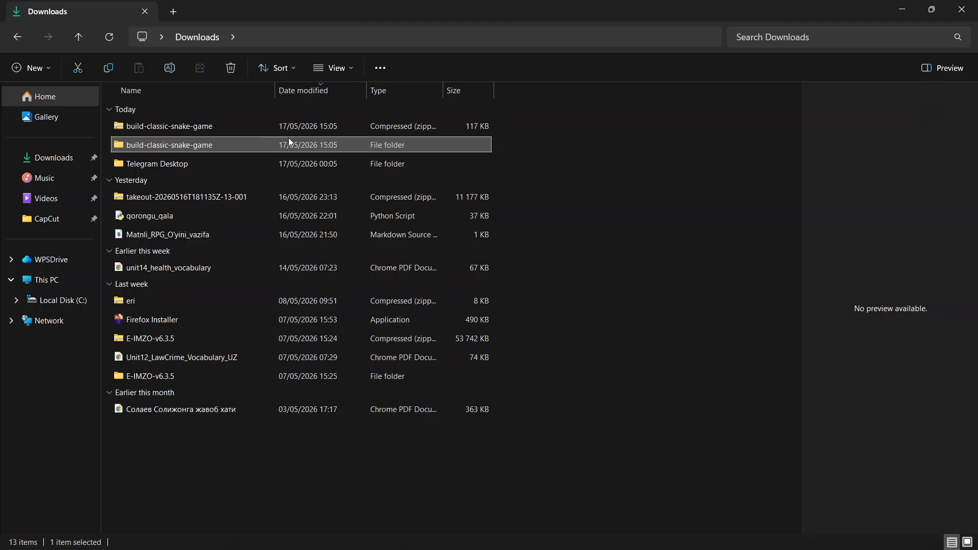
# Open the Downloads folder in VS Code
pyautogui.rightClick(277, 146)
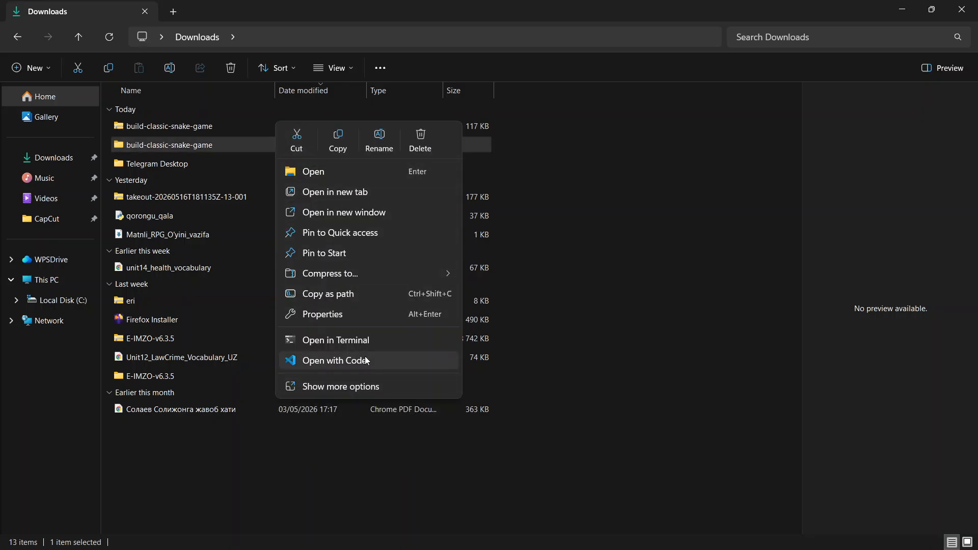
pyautogui.click(371, 387)
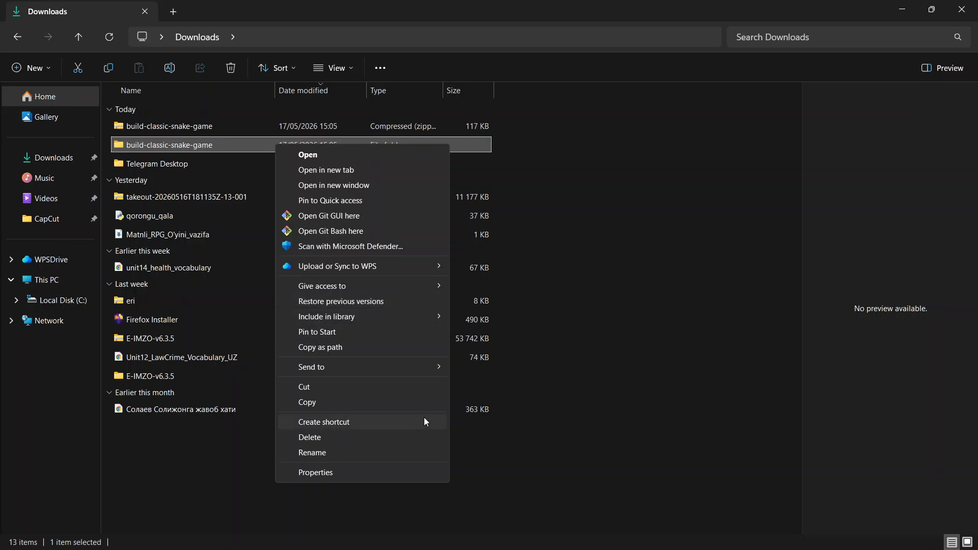
pyautogui.click(664, 356)
pyautogui.rightClick(413, 142)
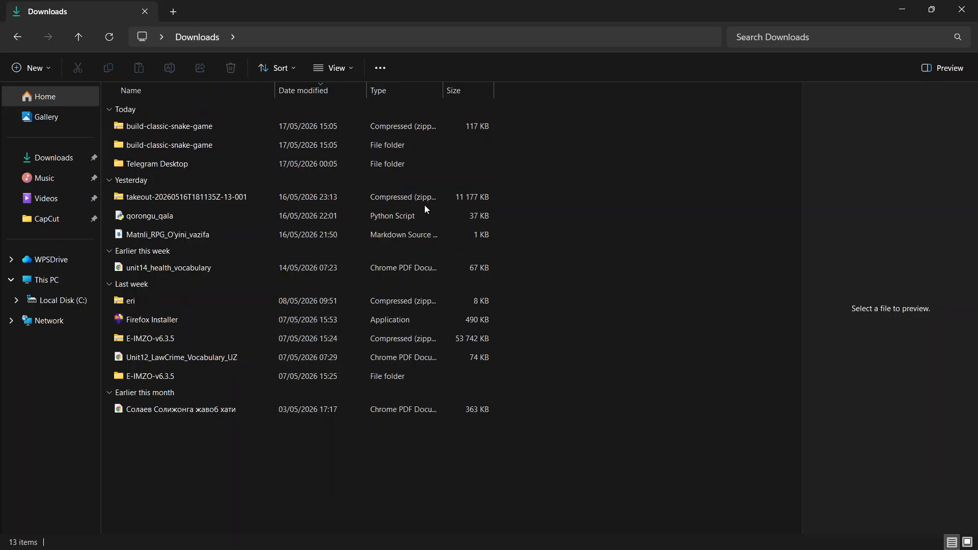
pyautogui.click(453, 290)
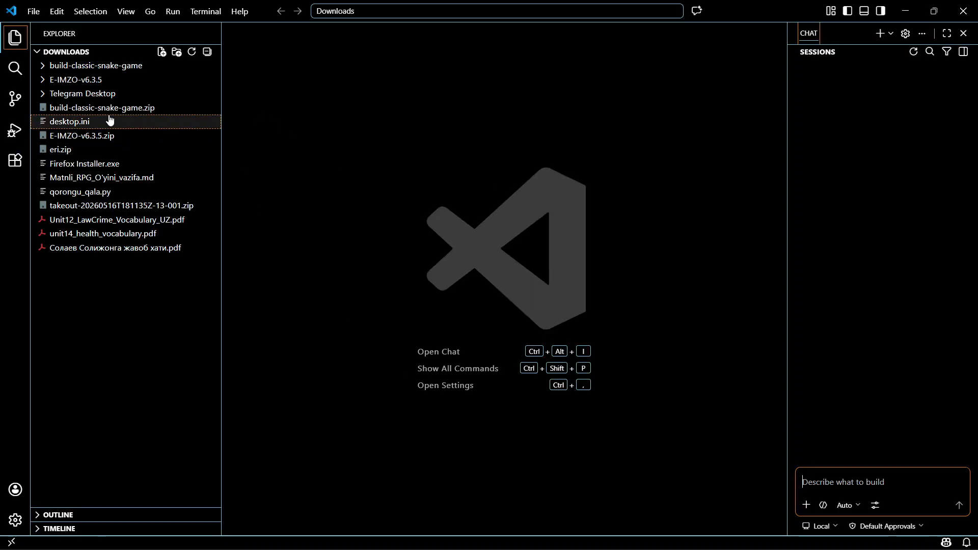
# Try to open build-classic-snake-game.zip in the editor, trusting the authors of the Downloads folder
pyautogui.click(78, 109)
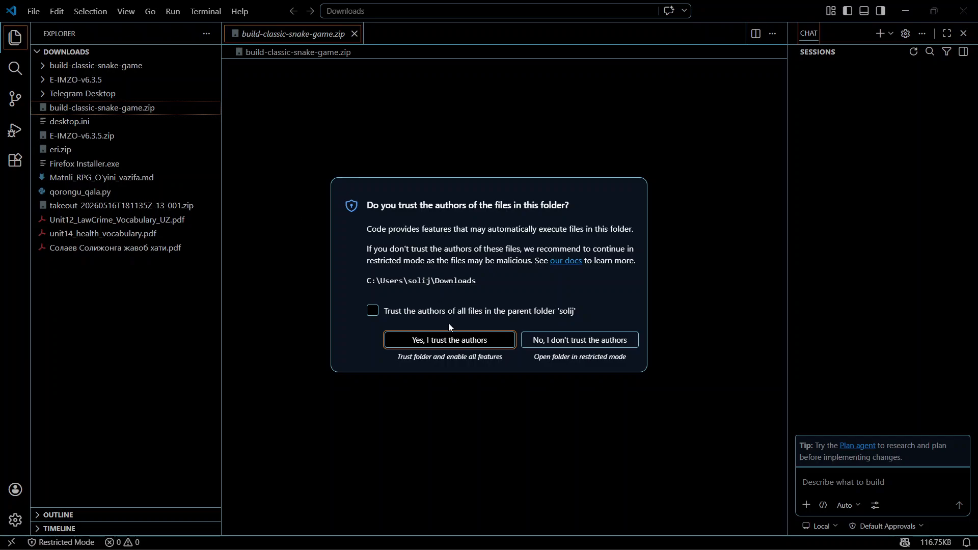
pyautogui.click(447, 340)
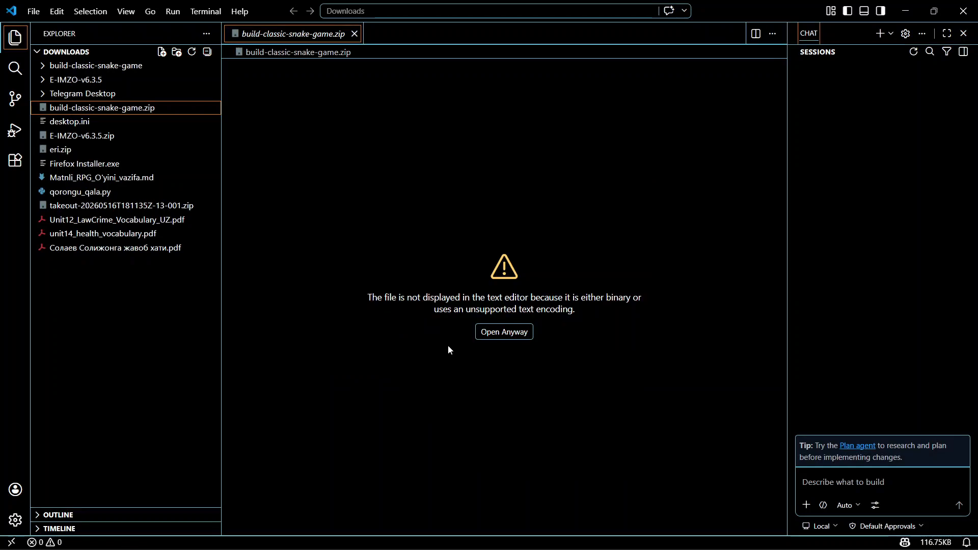
pyautogui.click(492, 332)
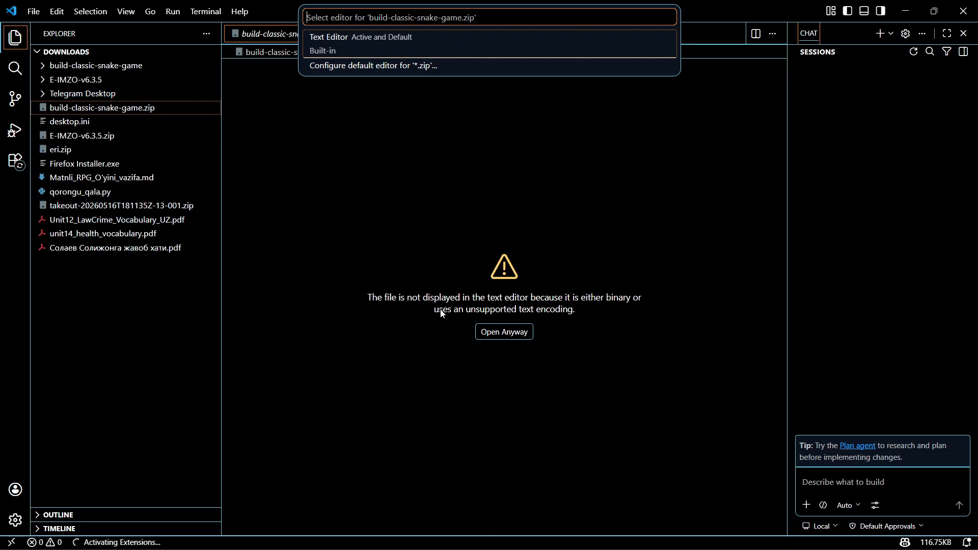
# Expand the build-classic-snake-game folder in the file tree and close the ZIP file's editor
pyautogui.click(92, 65)
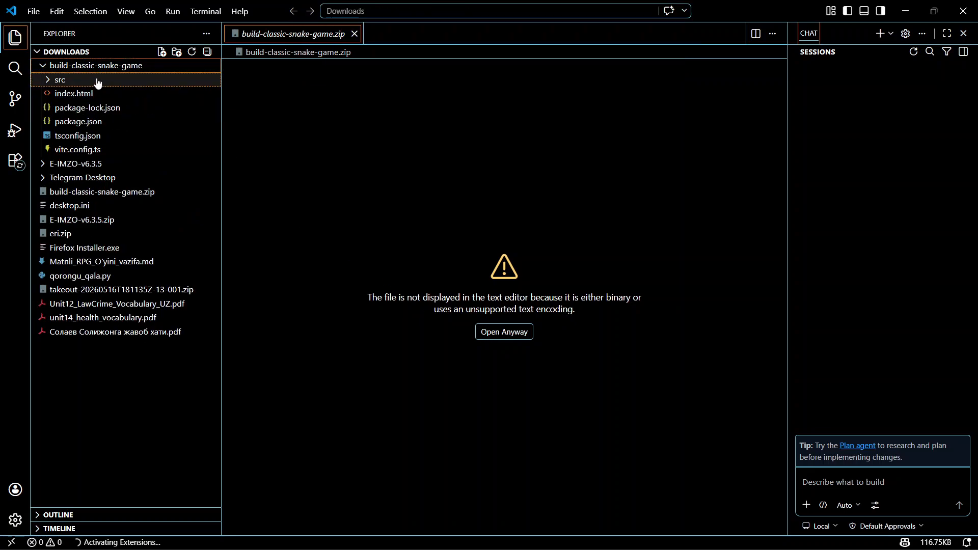
pyautogui.click(91, 71)
pyautogui.click(91, 71)
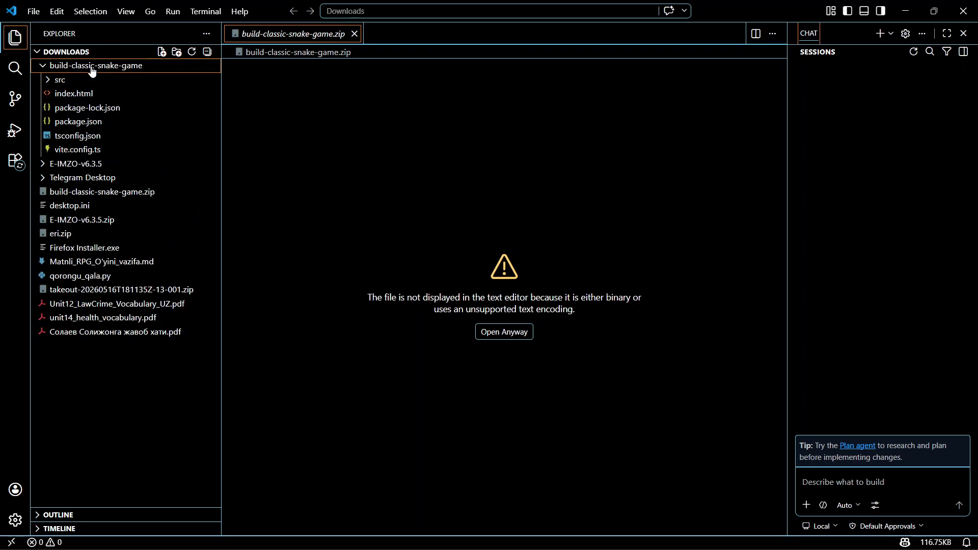
pyautogui.click(355, 34)
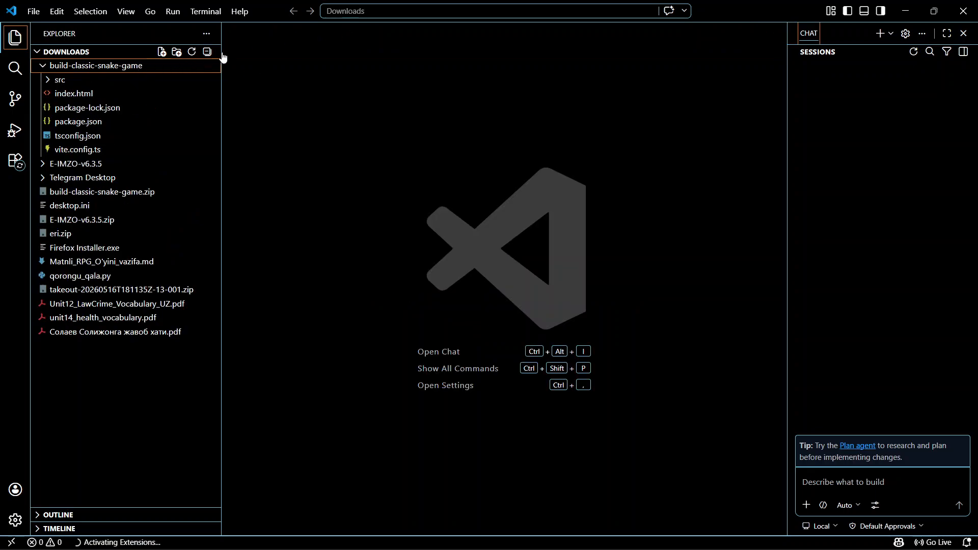
# Open the build-classic-snake-game folder as its own VS Code project, displaying vite.config.ts and the contents of src
pyautogui.moveTo(221, 54); pyautogui.dragTo(299, 36)
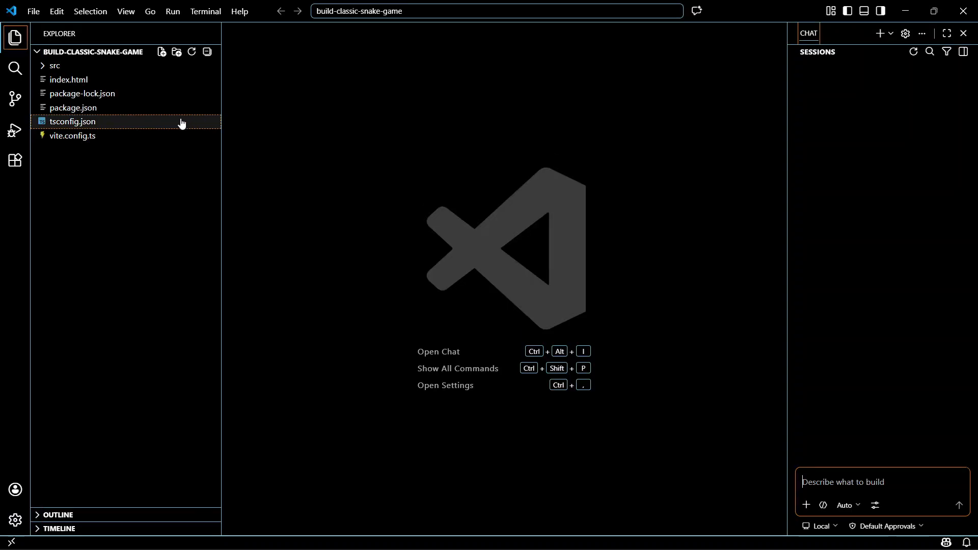
pyautogui.click(75, 136)
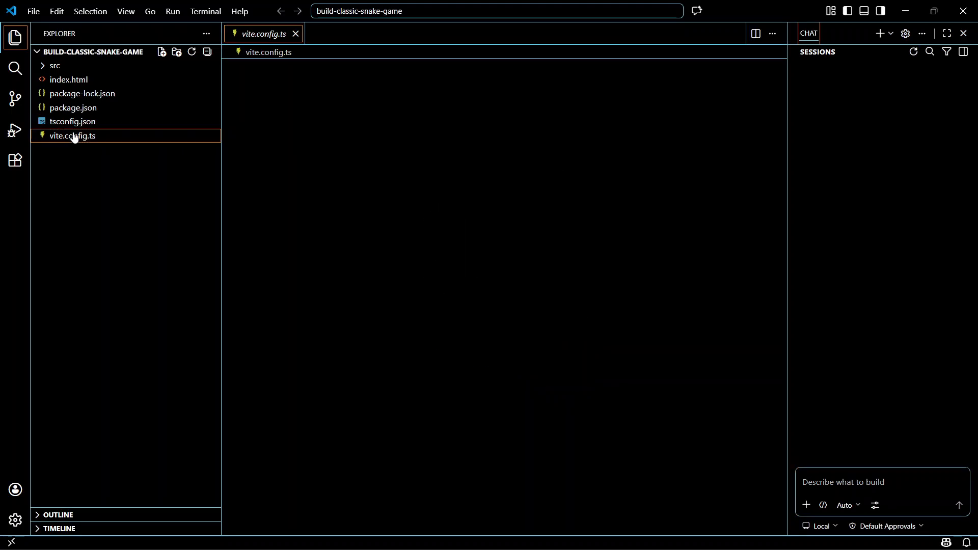
pyautogui.click(57, 66)
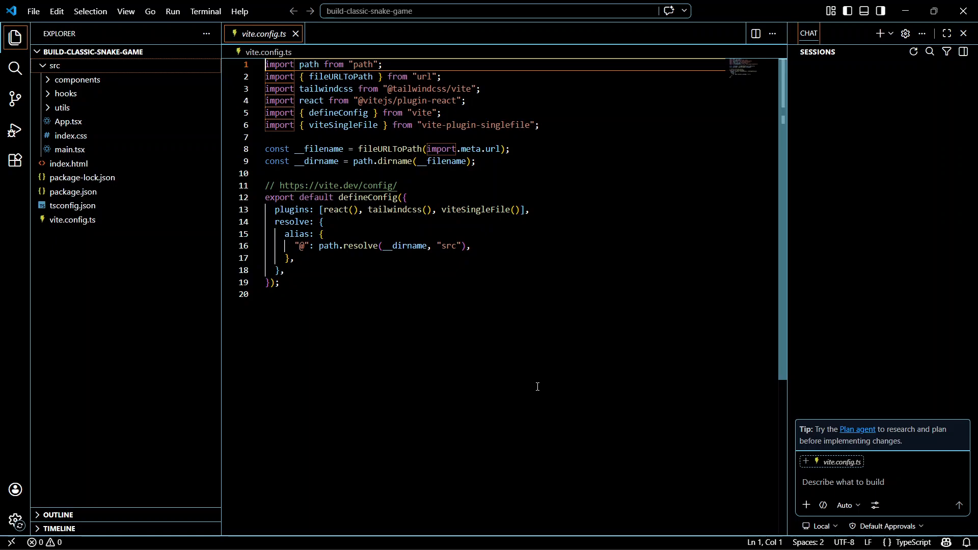
pyautogui.click(526, 341)
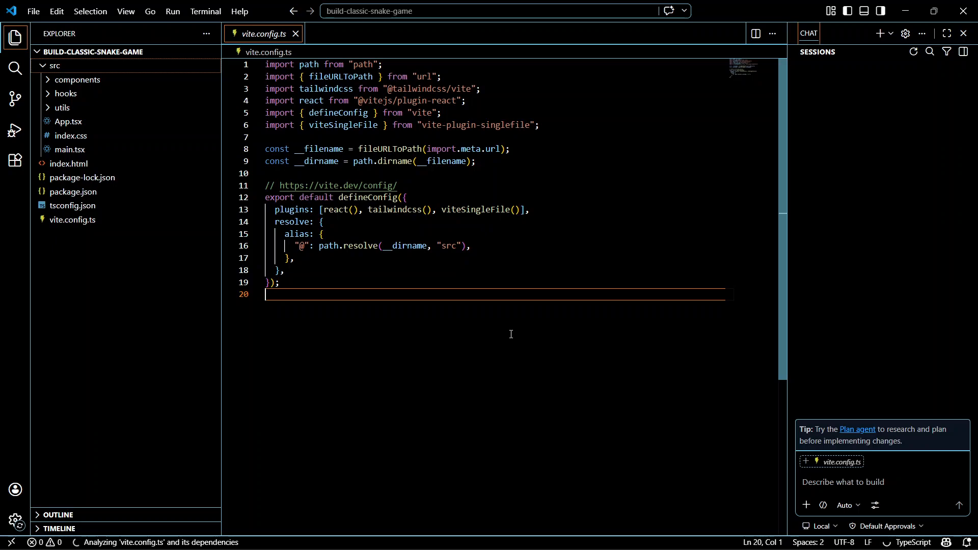
pyautogui.hotkey('ctrl', '`')
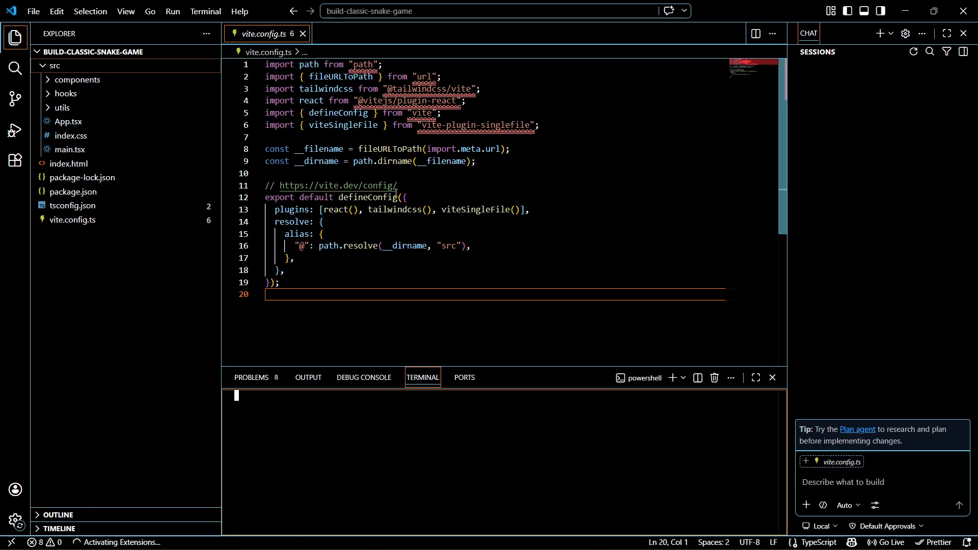
pyautogui.click(770, 382)
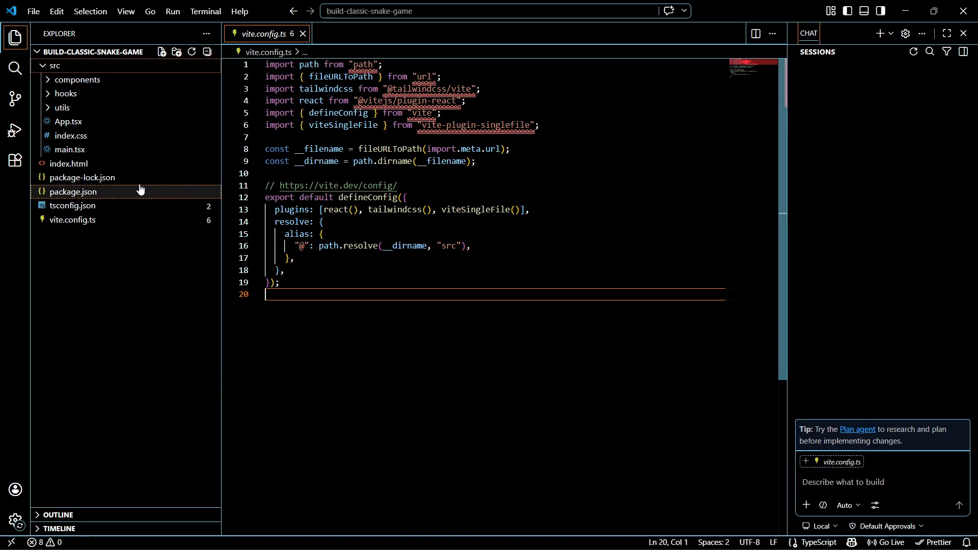
# Open App.tsx from the src folder and examine its code down to the rendered header markup
pyautogui.click(130, 123)
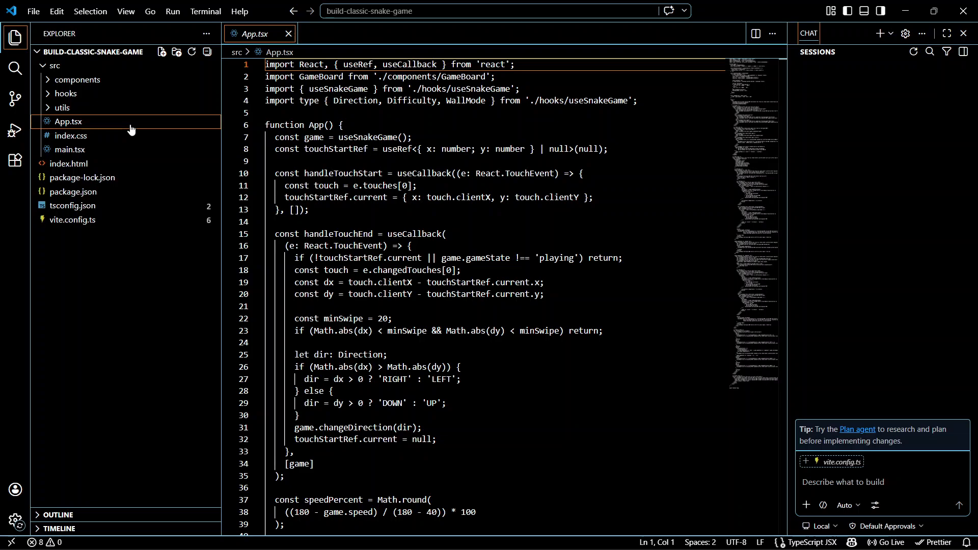
pyautogui.scroll(-3, 386, 274)
pyautogui.scroll(-5, 385, 274)
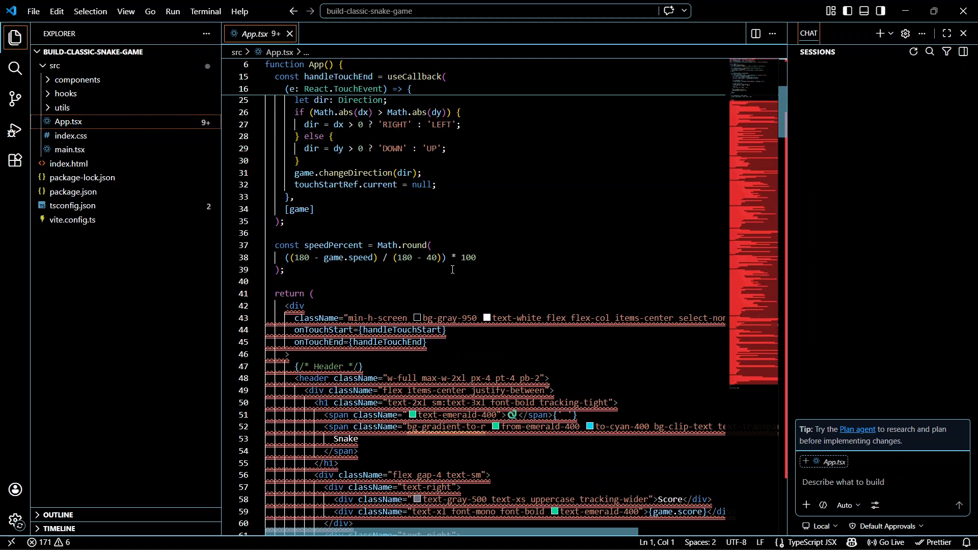
pyautogui.scroll(-1, 452, 270)
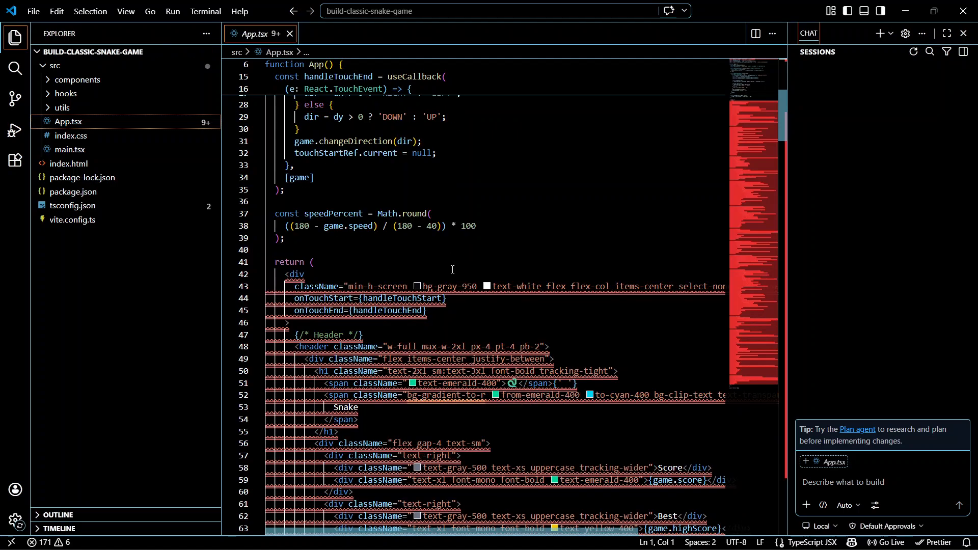
# Examine the rest of App.tsx, from the header markup through the game states to the default export at the end
pyautogui.scroll(-5, 453, 270)
pyautogui.scroll(3, 407, 262)
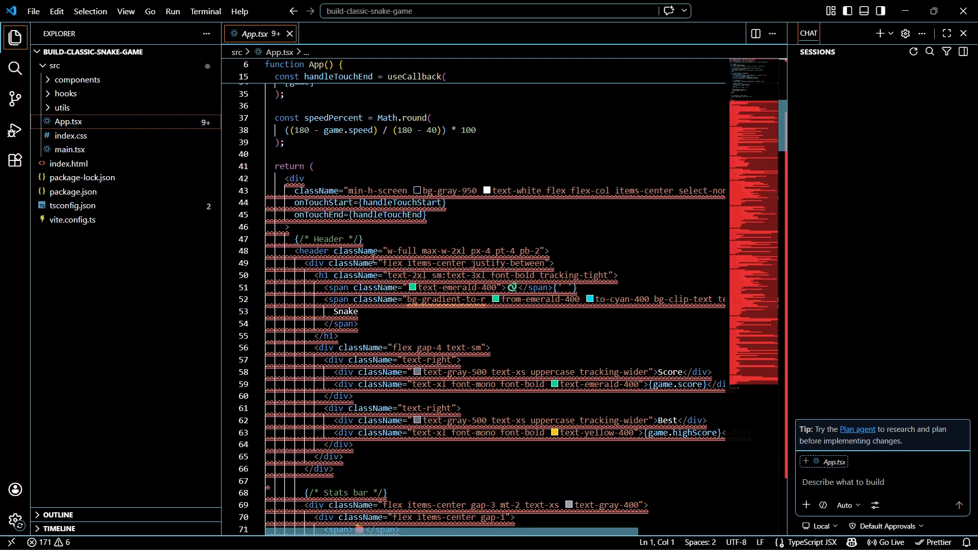
pyautogui.scroll(-10, 373, 258)
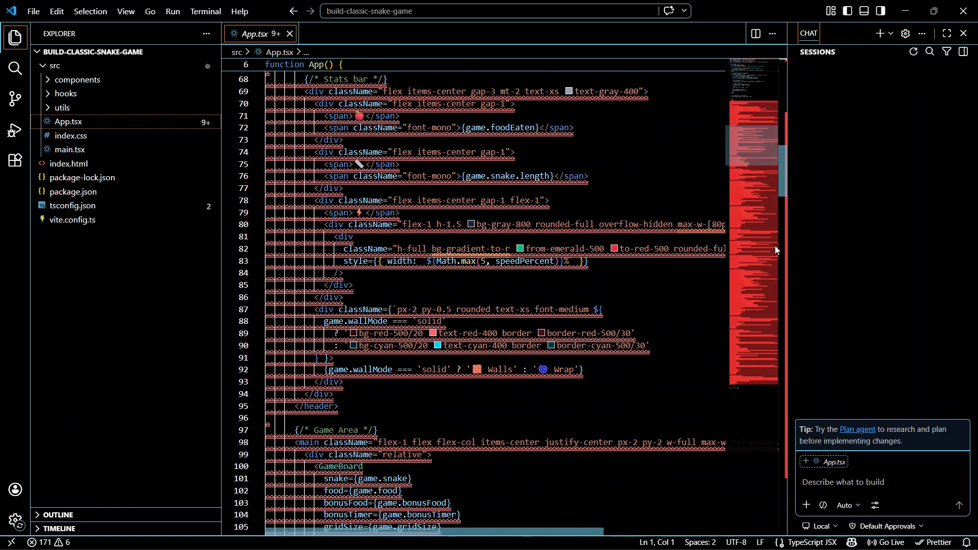
pyautogui.click(774, 245)
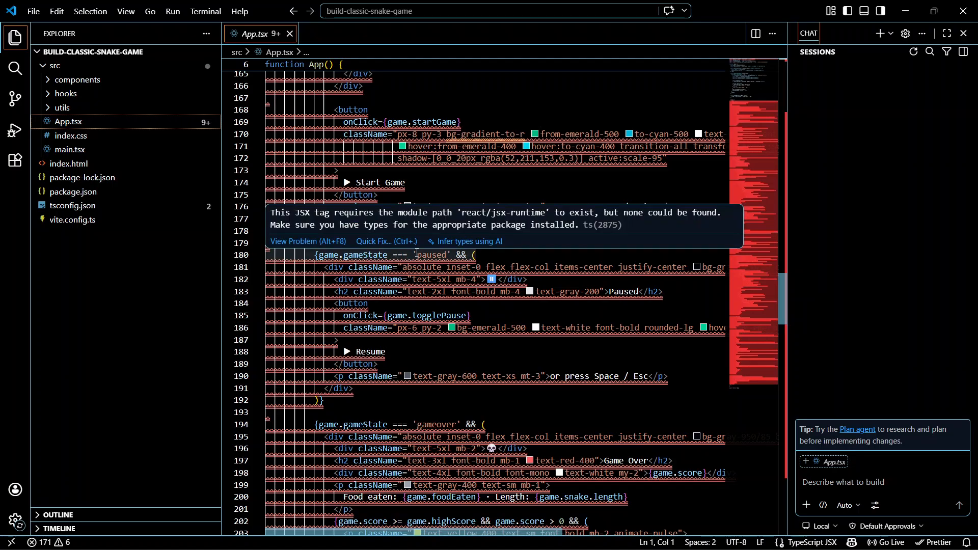
pyautogui.scroll(-20, 423, 269)
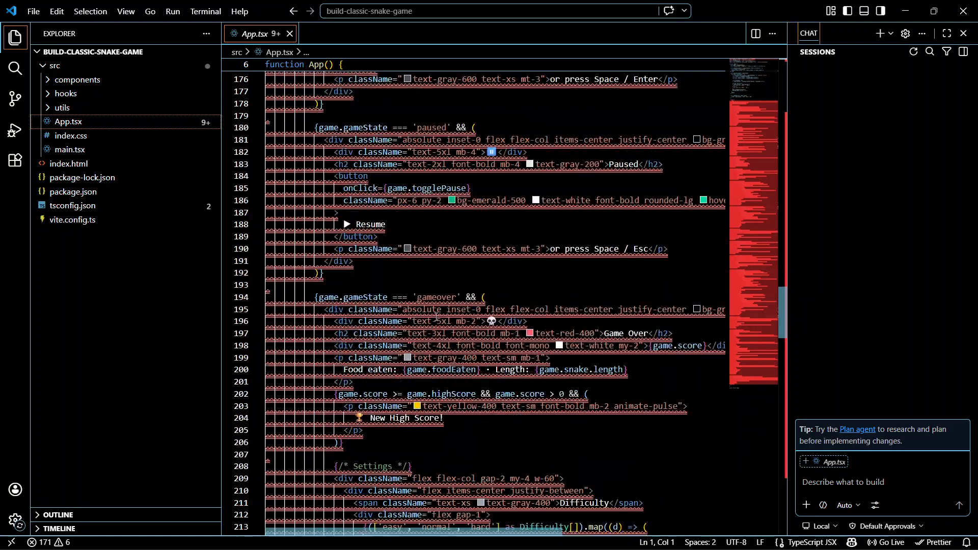
pyautogui.scroll(-20, 435, 309)
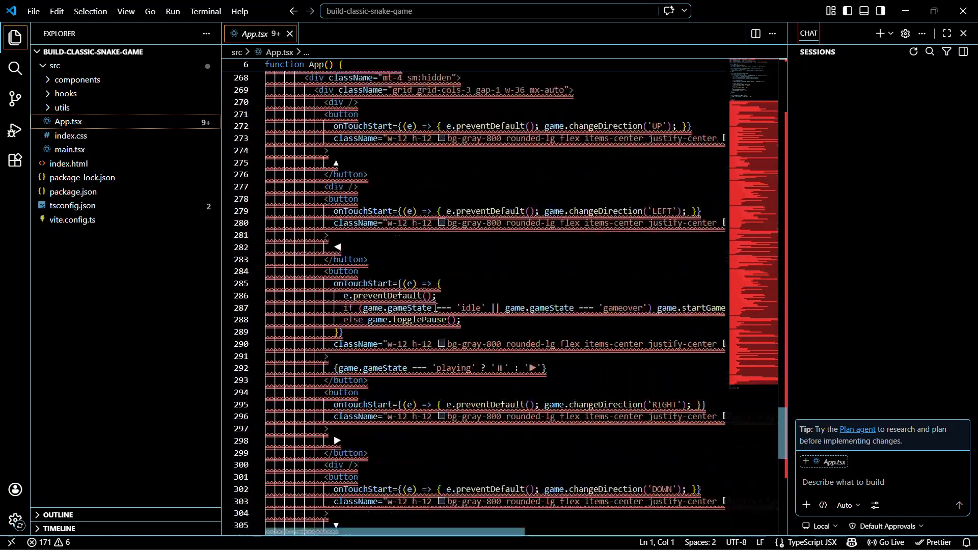
pyautogui.scroll(4, 436, 307)
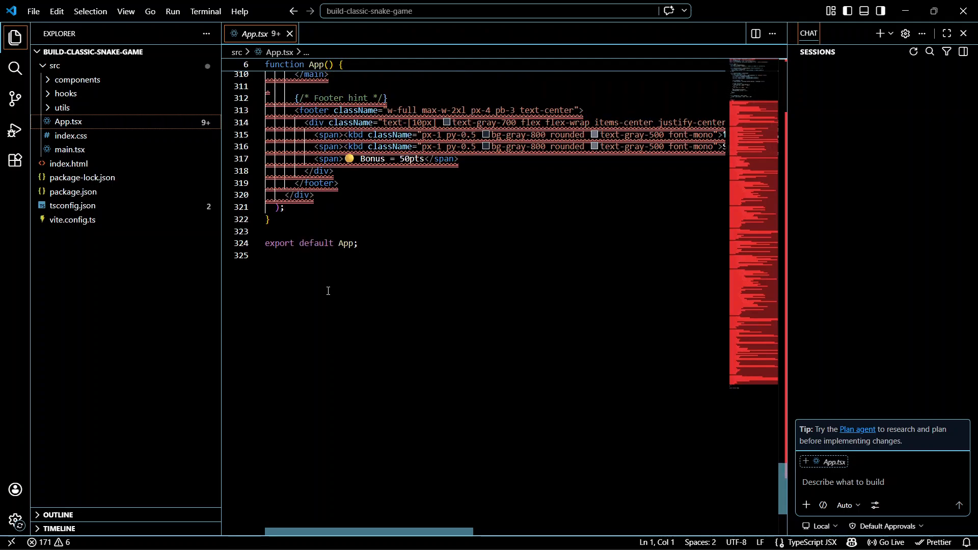
# Look through index.css, index.html, package-lock.json and main.tsx, returning to App.tsx in the project's file tree
pyautogui.click(113, 144)
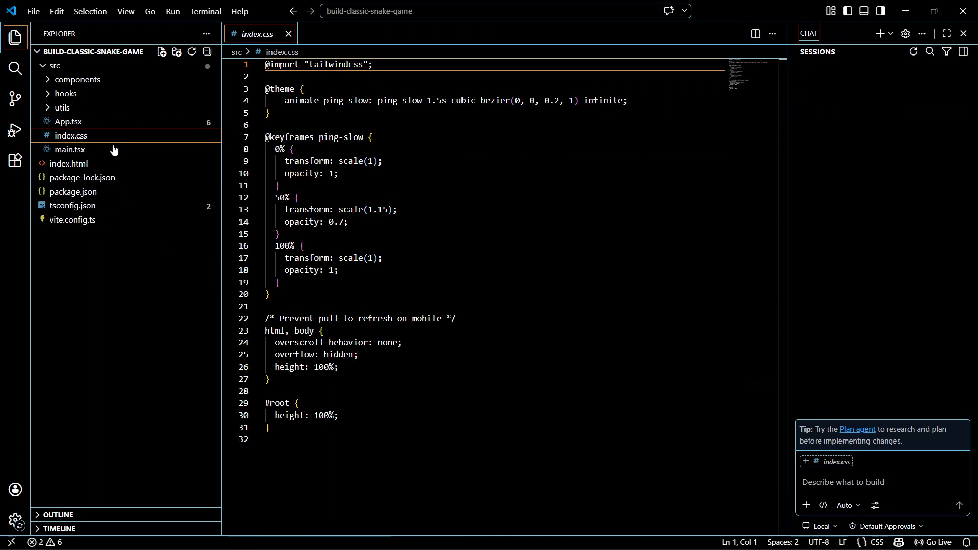
pyautogui.click(118, 163)
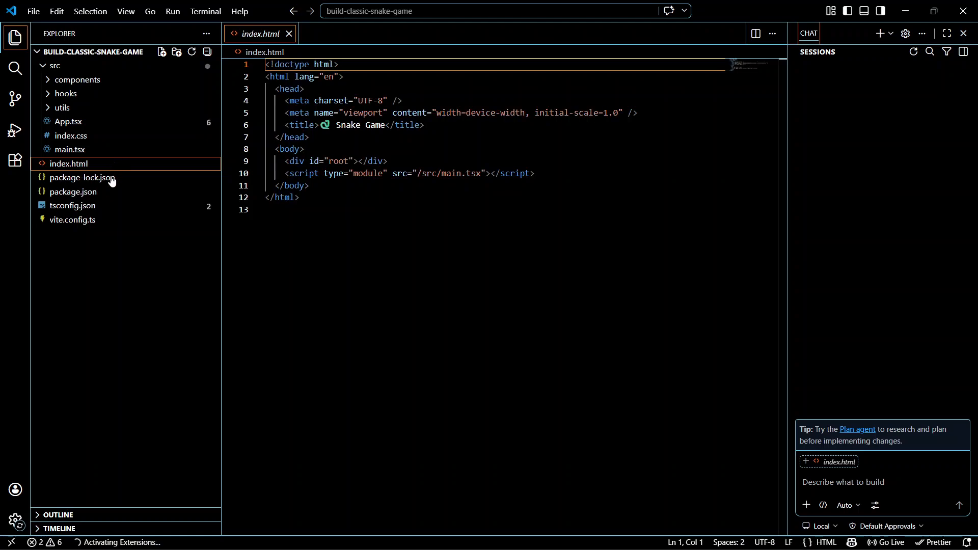
pyautogui.click(110, 177)
pyautogui.click(112, 149)
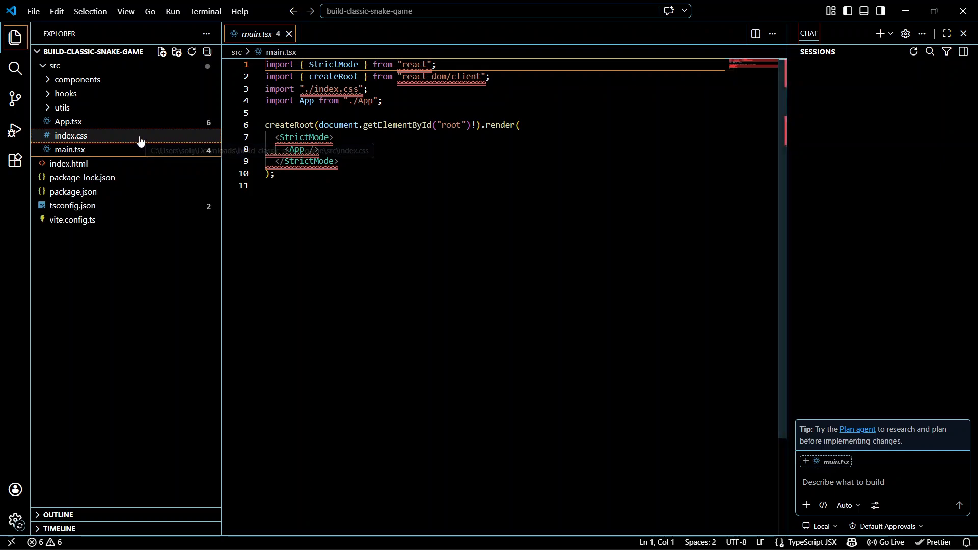
pyautogui.click(114, 135)
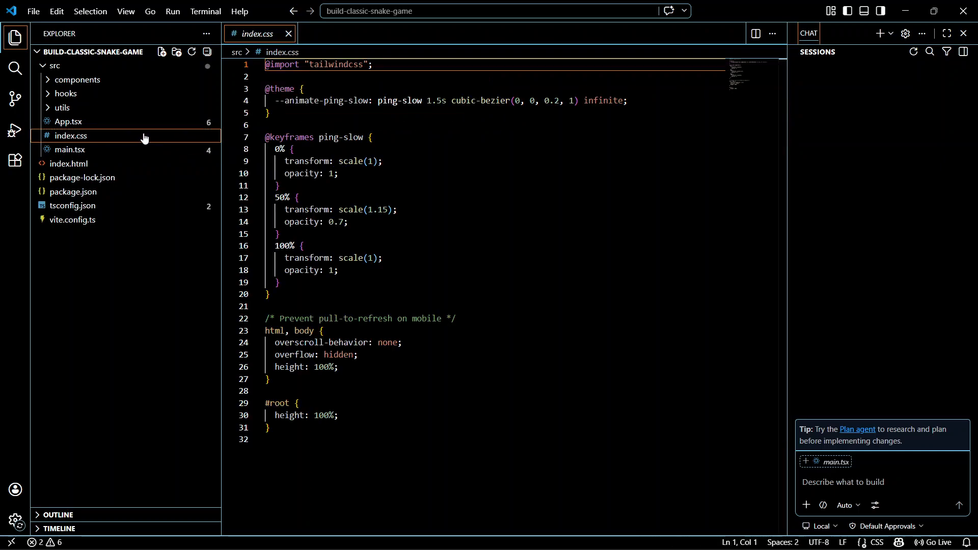
pyautogui.click(102, 122)
# View cn.ts in the utils folder and examine the game logic of useSnakeGame.ts in the hooks folder
pyautogui.click(81, 108)
pyautogui.click(80, 122)
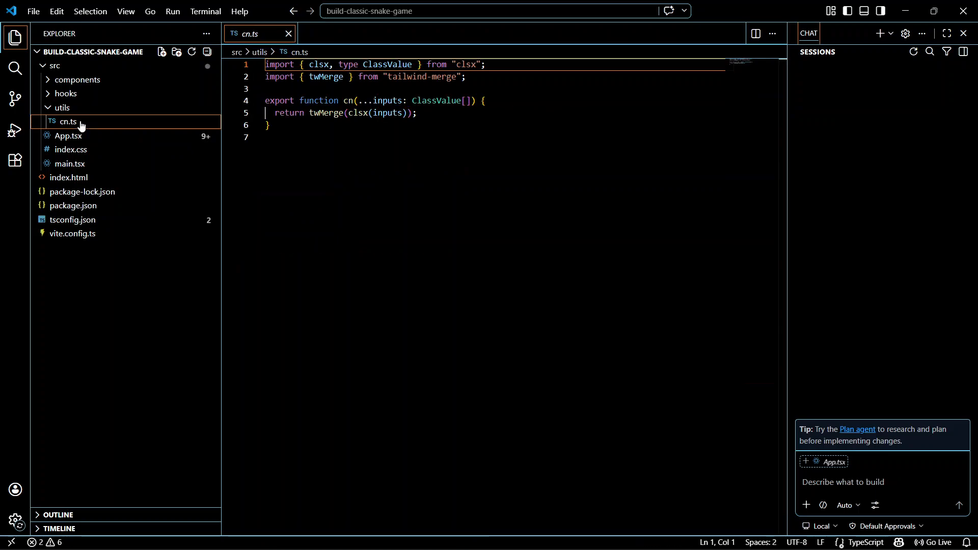
pyautogui.click(84, 94)
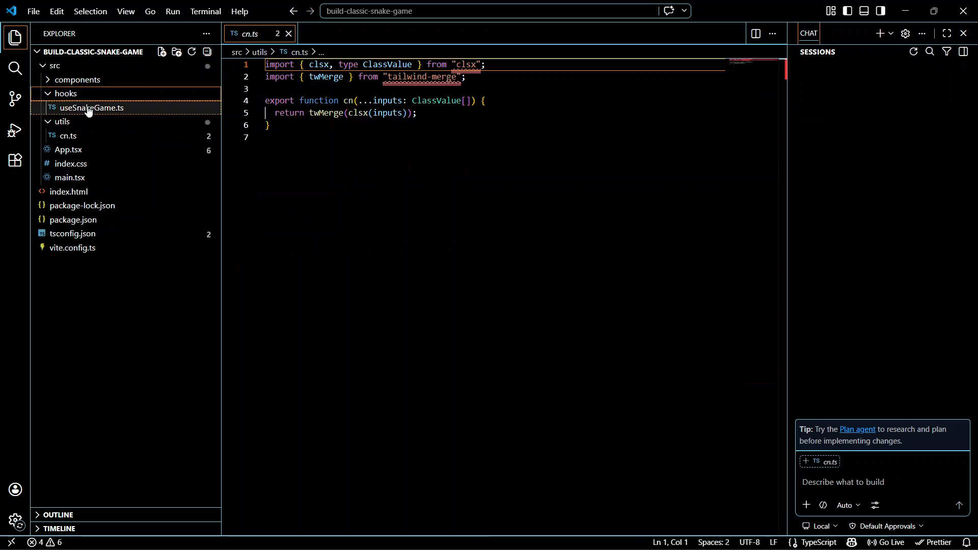
pyautogui.click(203, 108)
pyautogui.scroll(-20, 405, 192)
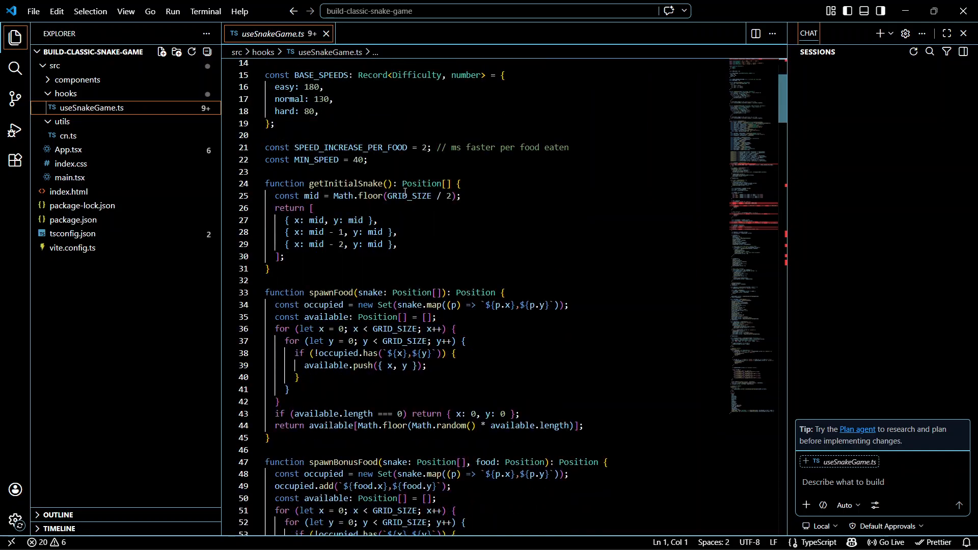
pyautogui.scroll(-20, 404, 192)
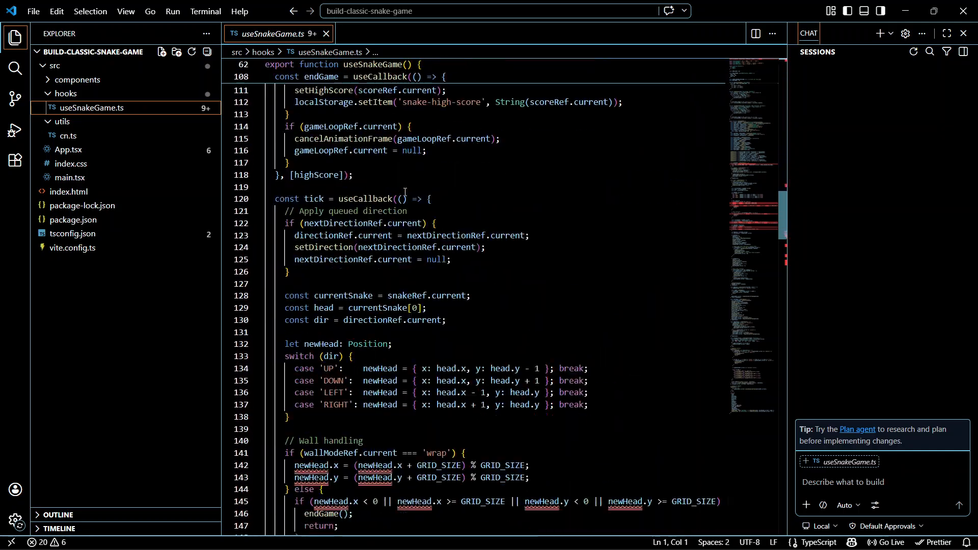
pyautogui.scroll(-20, 405, 192)
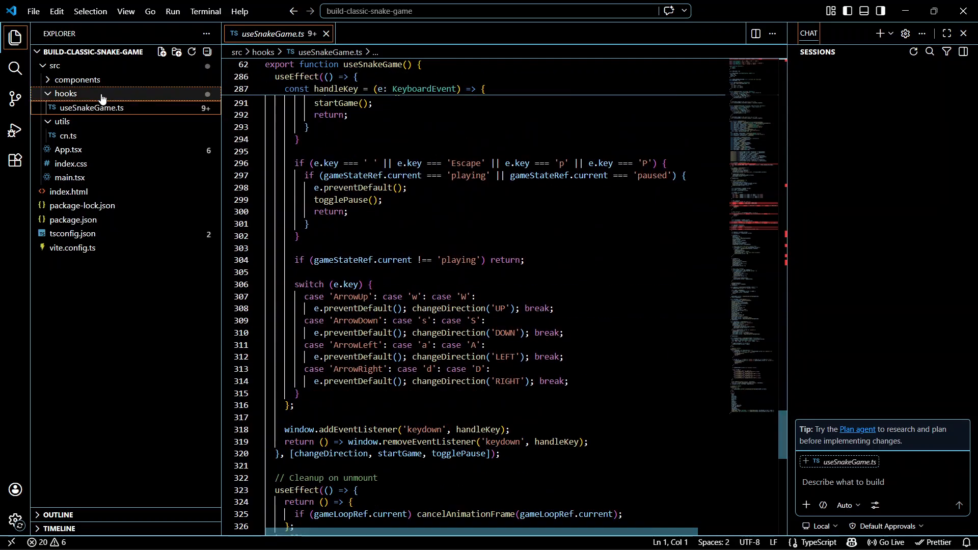
# Open GameBoard.tsx from the components folder and examine its code down to the export statement
pyautogui.click(79, 81)
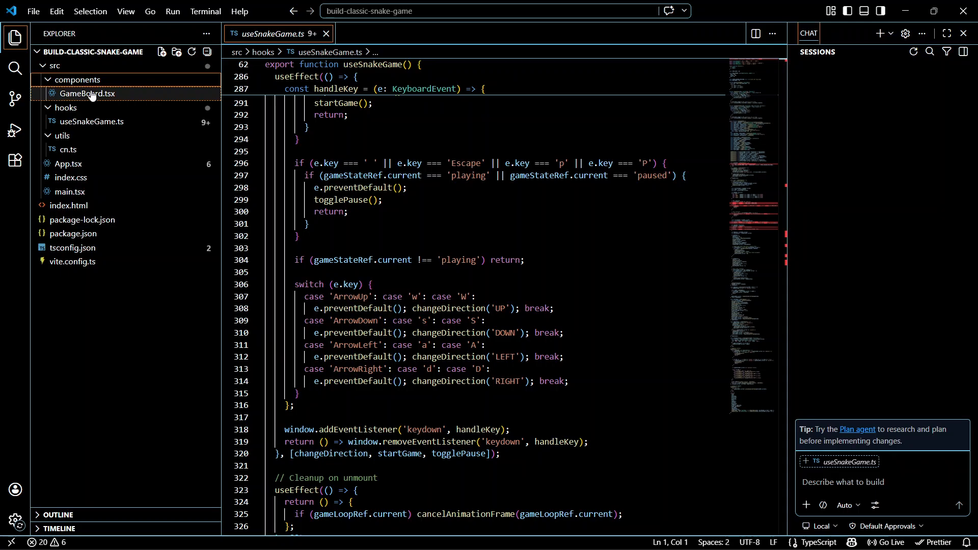
pyautogui.click(83, 95)
pyautogui.scroll(-8, 371, 192)
pyautogui.scroll(-20, 371, 192)
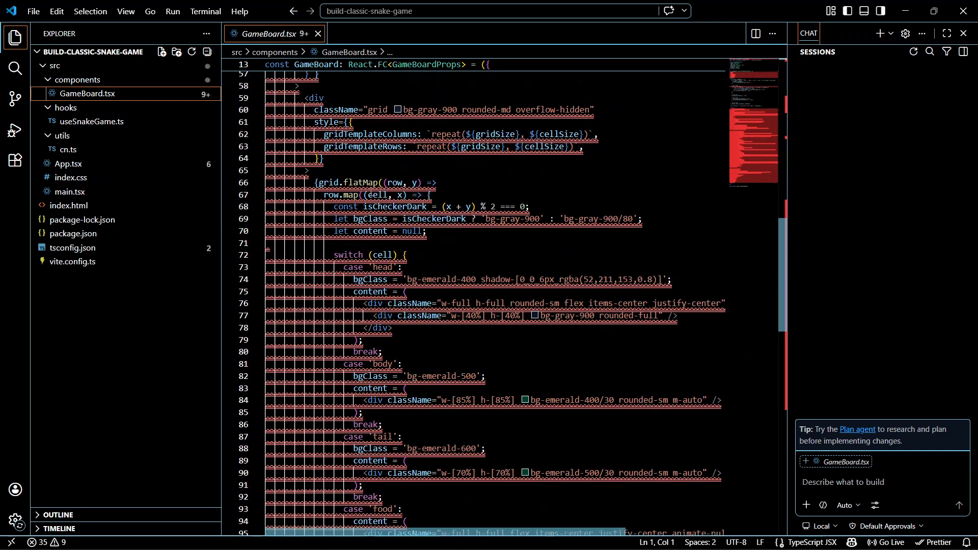
pyautogui.scroll(10, 371, 192)
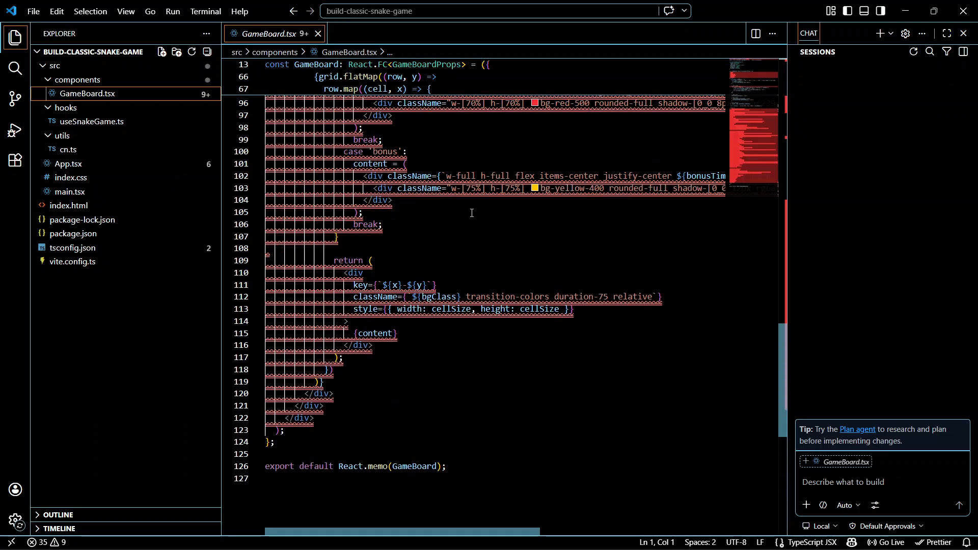
# Close VS Code and the Downloads window, and send Arena the follow-up "shuni html formatda tayyorlab ber" in the Snake chat
pyautogui.click(951, 3)
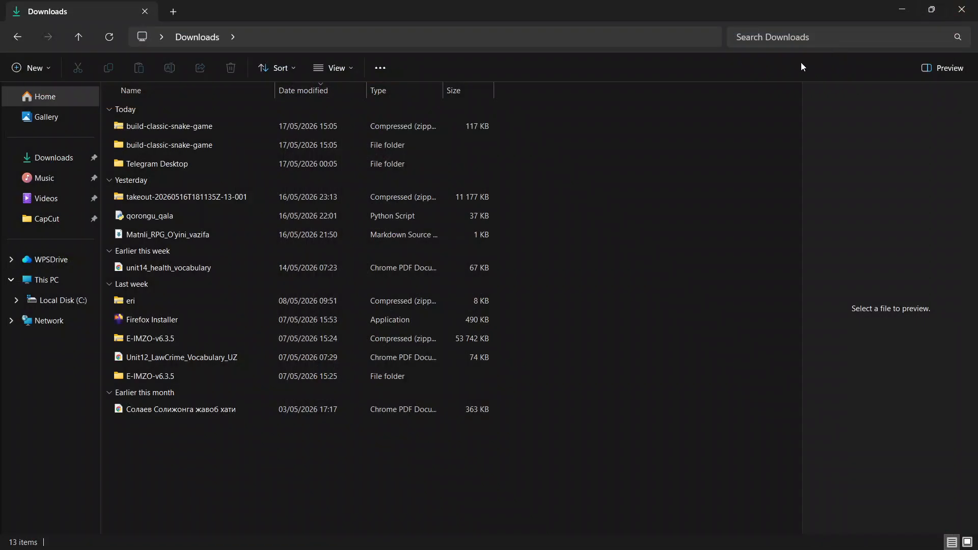
pyautogui.click(972, 5)
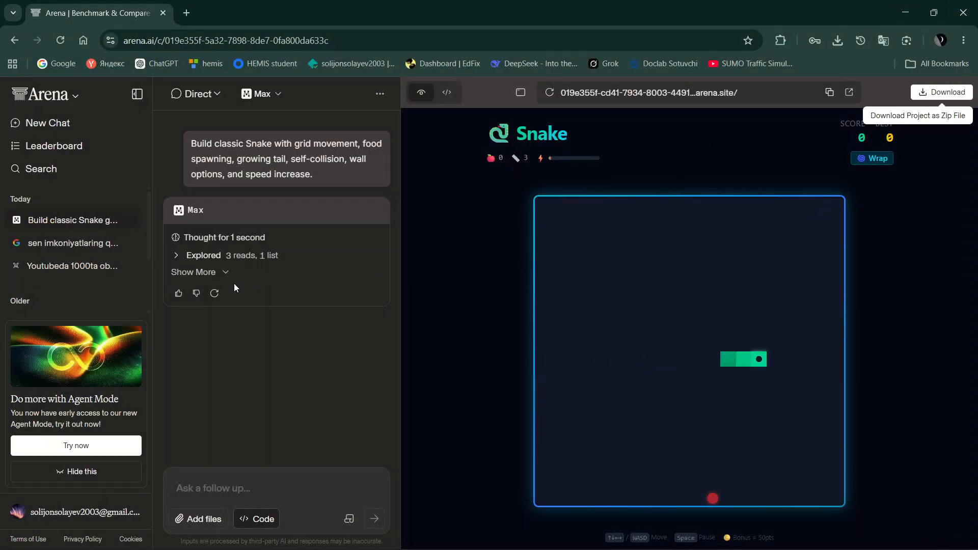
pyautogui.click(269, 488)
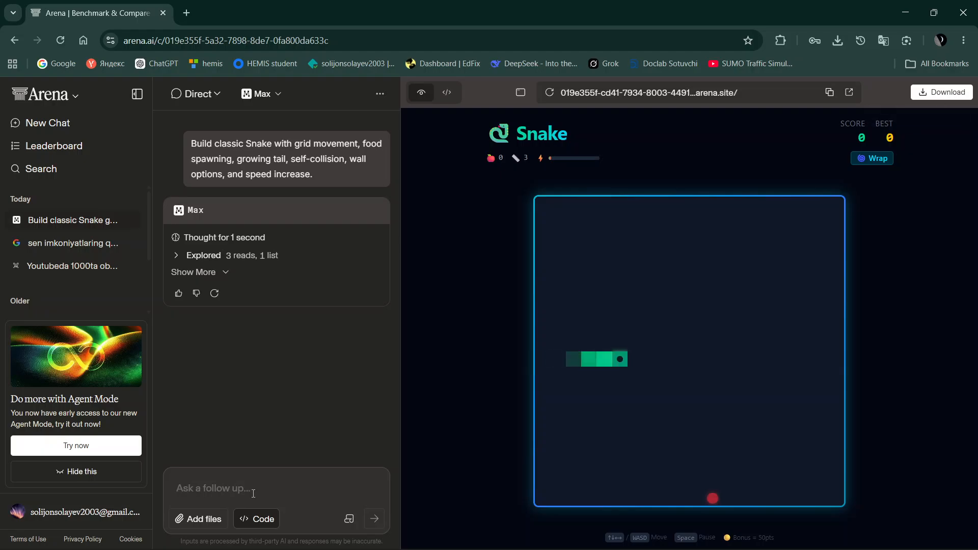
pyautogui.write('shuni')
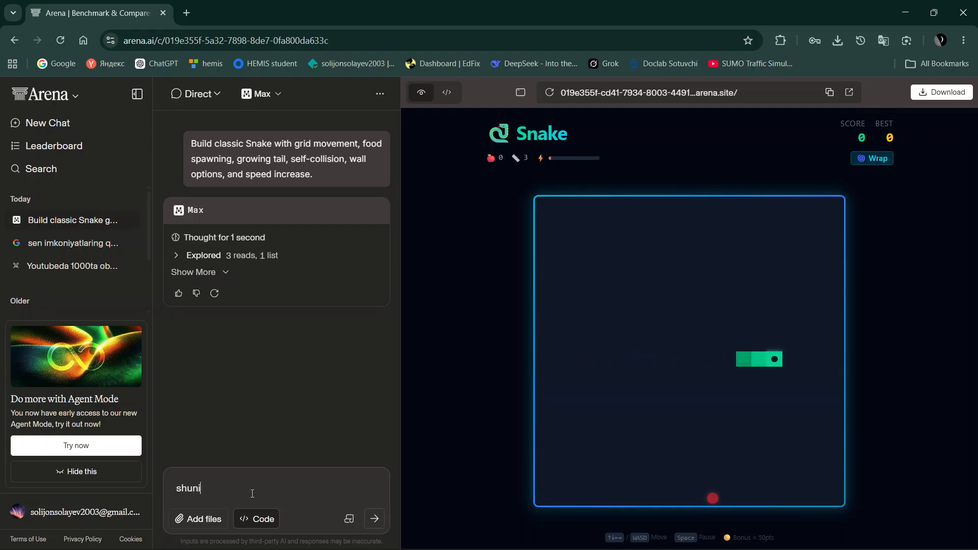
pyautogui.write(' html')
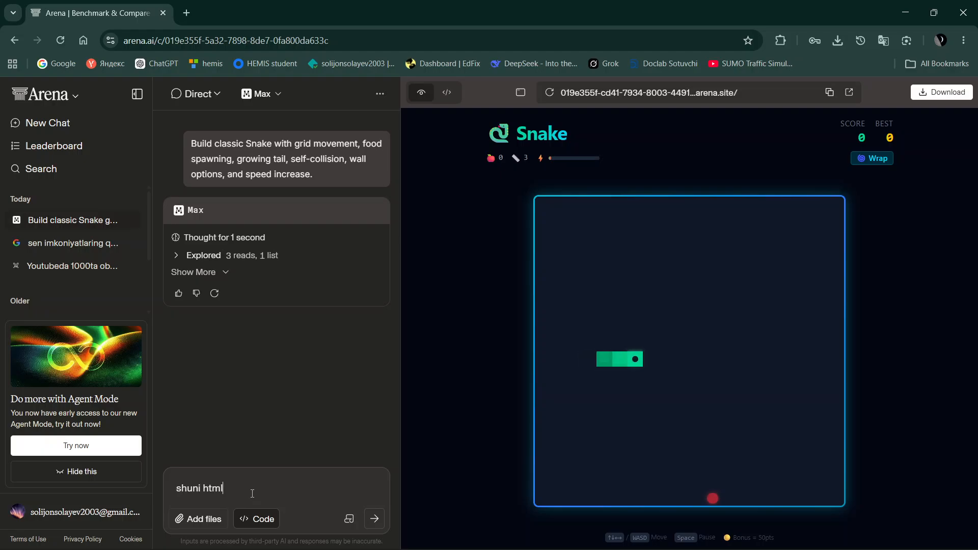
pyautogui.write(' for')
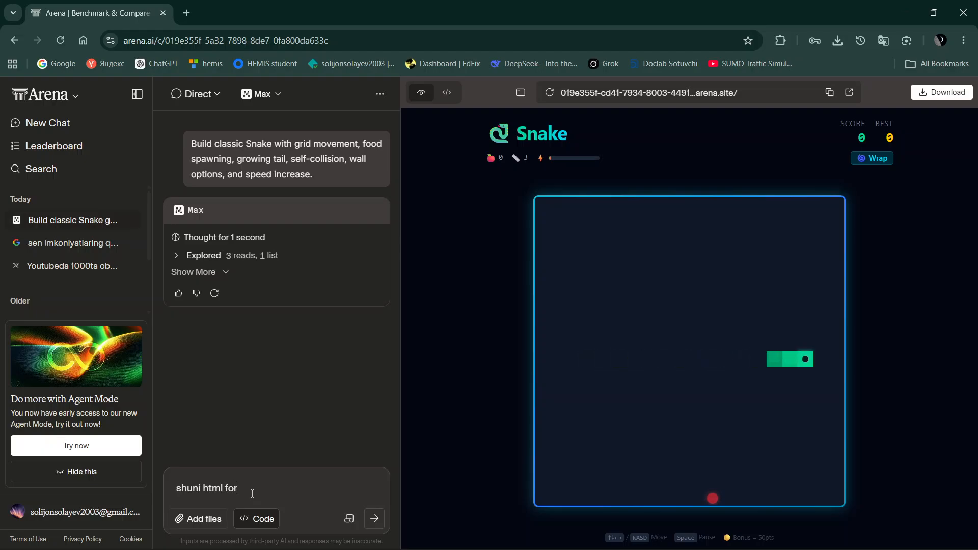
pyautogui.write('matda ta')
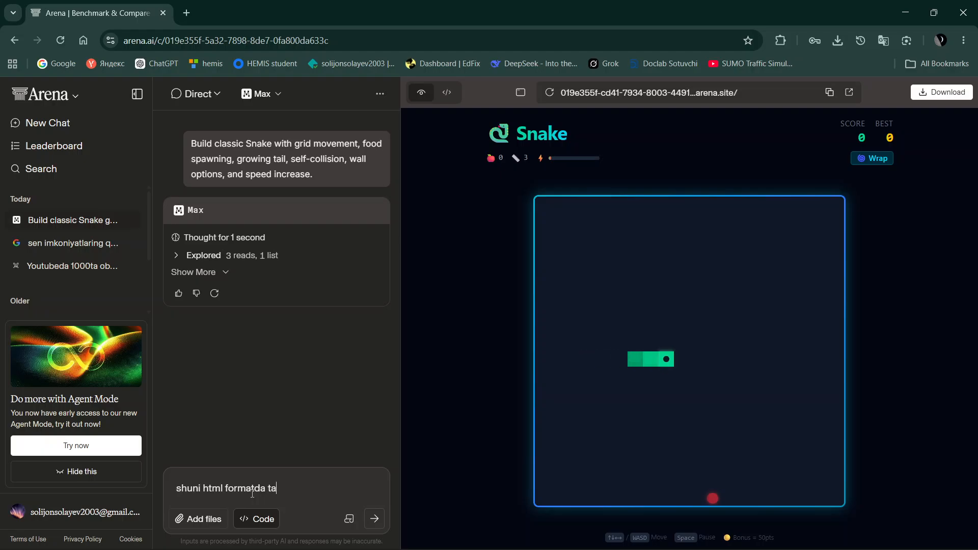
pyautogui.write('yyorlab ber')
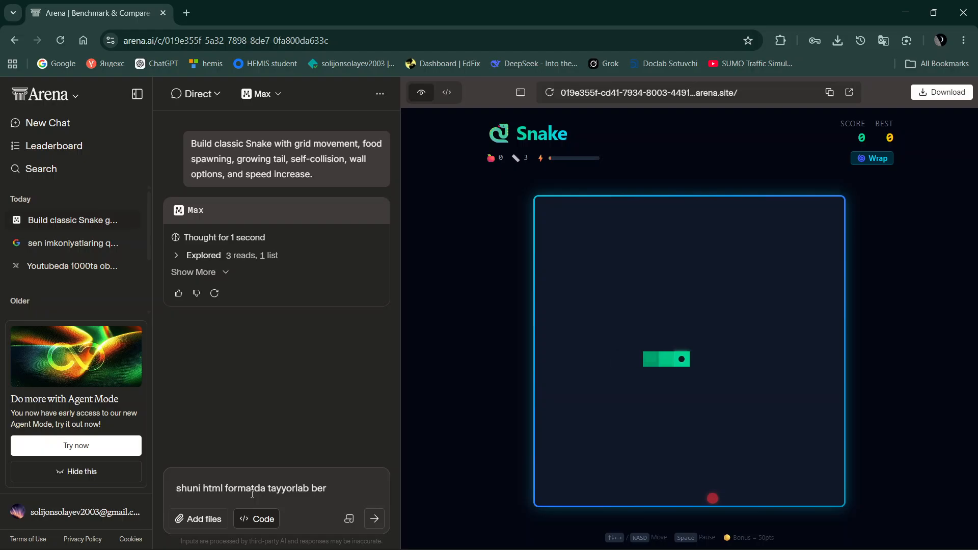
pyautogui.press('Return')
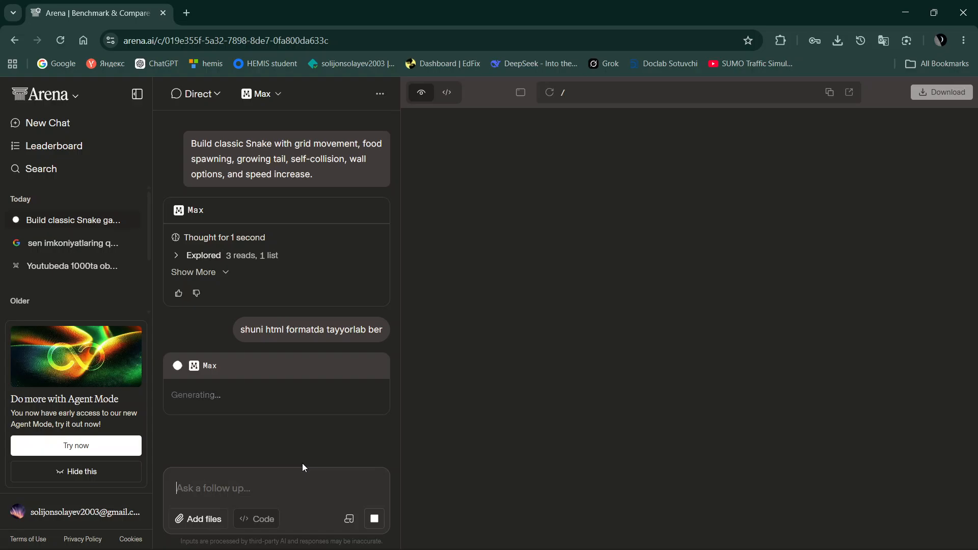
# Check the code and preview views during generation, and expand the response's explored reads and created src/App.tsx to inspect their details
pyautogui.click(445, 93)
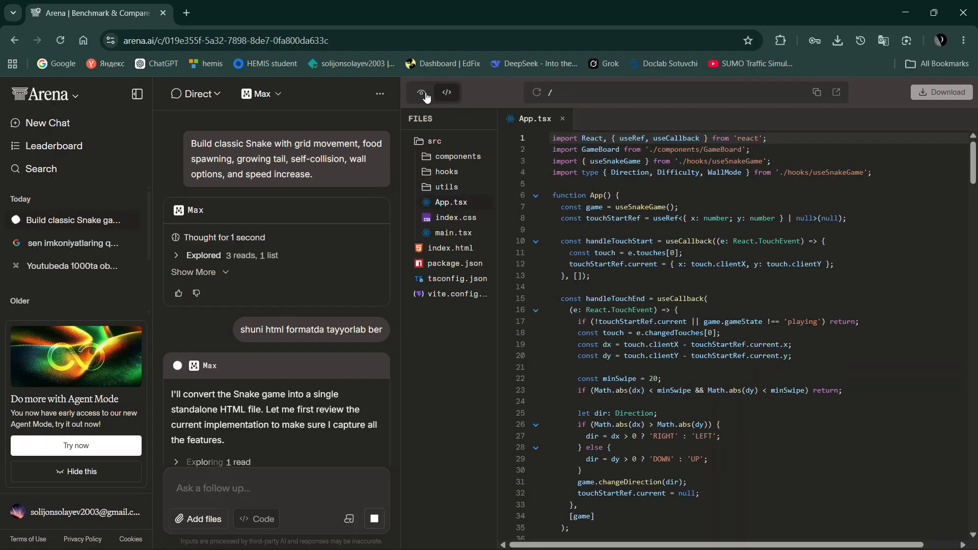
pyautogui.click(423, 95)
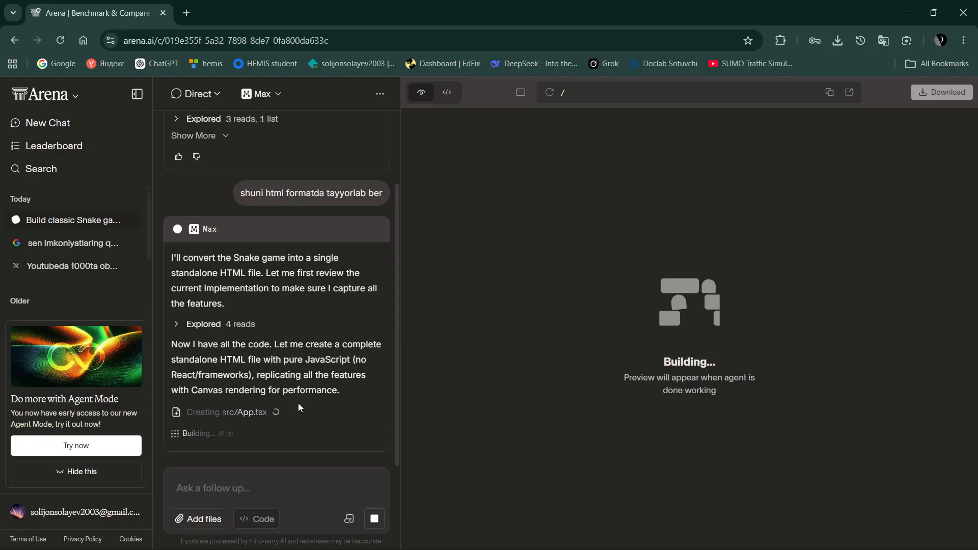
pyautogui.click(186, 326)
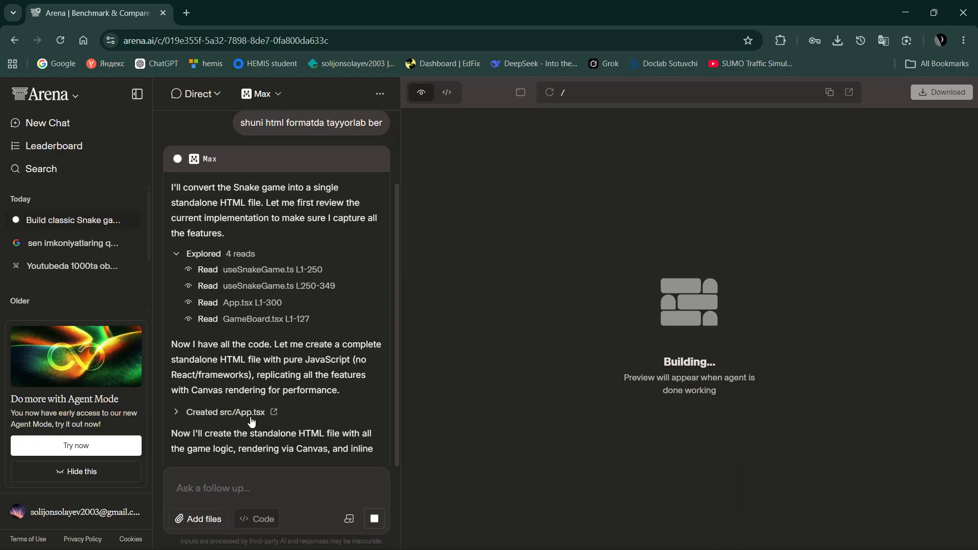
pyautogui.click(178, 413)
pyautogui.scroll(-6, 204, 401)
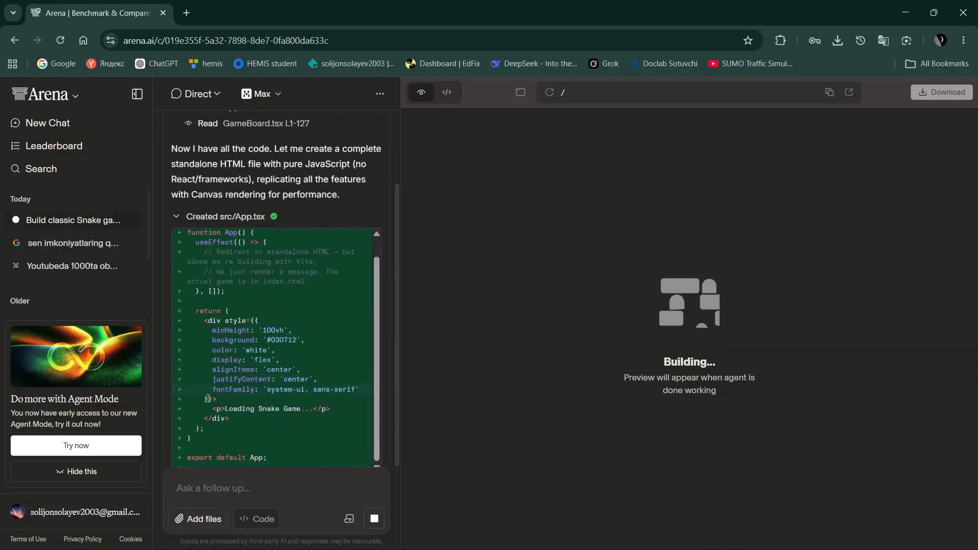
pyautogui.scroll(-3, 208, 399)
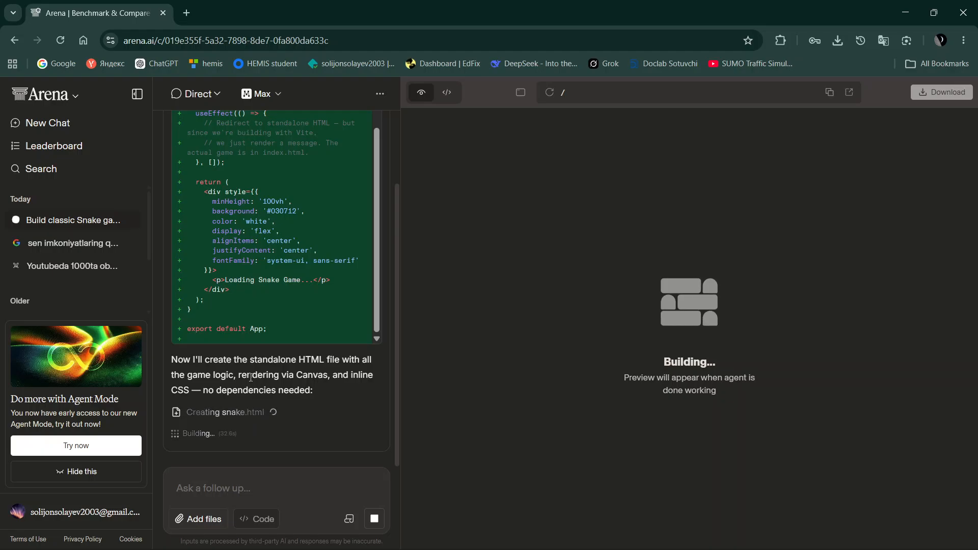
pyautogui.hotkey('ctrl', '+')
pyautogui.hotkey('ctrl', '+')
pyautogui.hotkey('ctrl', '+')
pyautogui.hotkey('ctrl', '+')
pyautogui.hotkey('ctrl', '+')
pyautogui.hotkey('ctrl', '+')
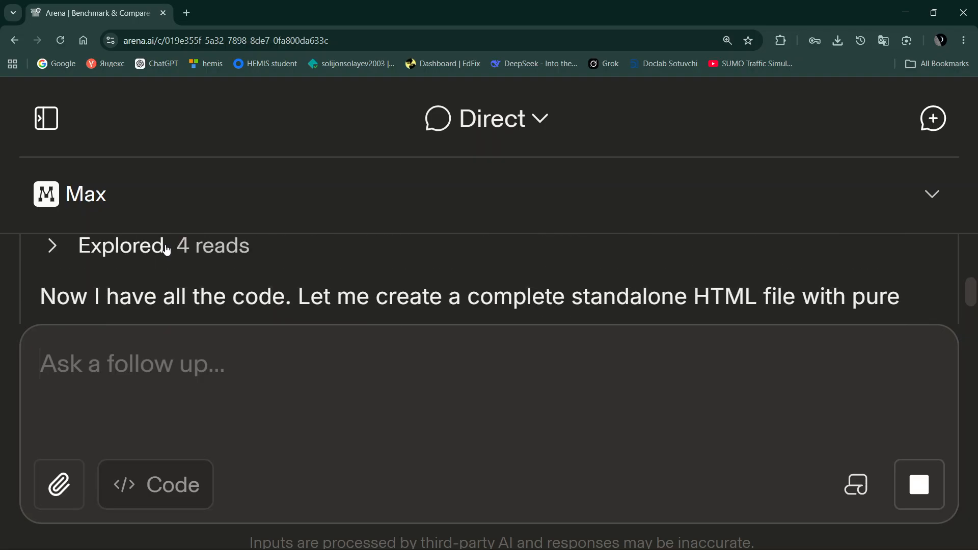
pyautogui.hotkey('ctrl', '0')
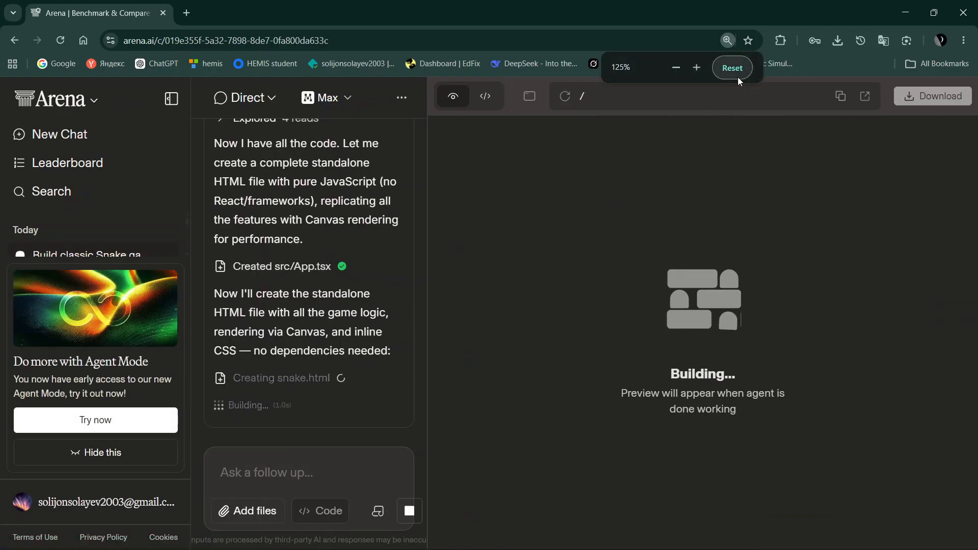
# Show the project code and examine App.tsx down to its mobile D-pad section, keeping the page zoom at 100%
pyautogui.click(447, 92)
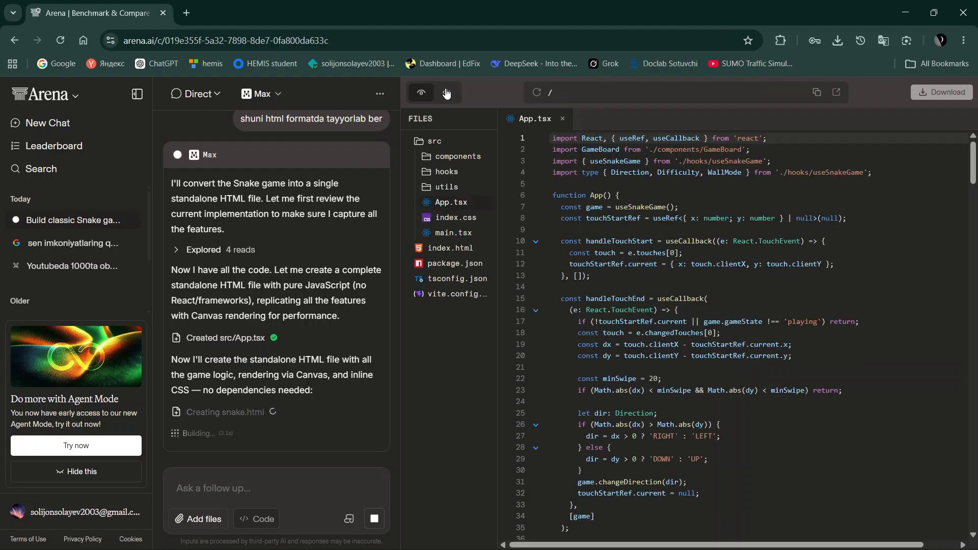
pyautogui.scroll(-20, 697, 326)
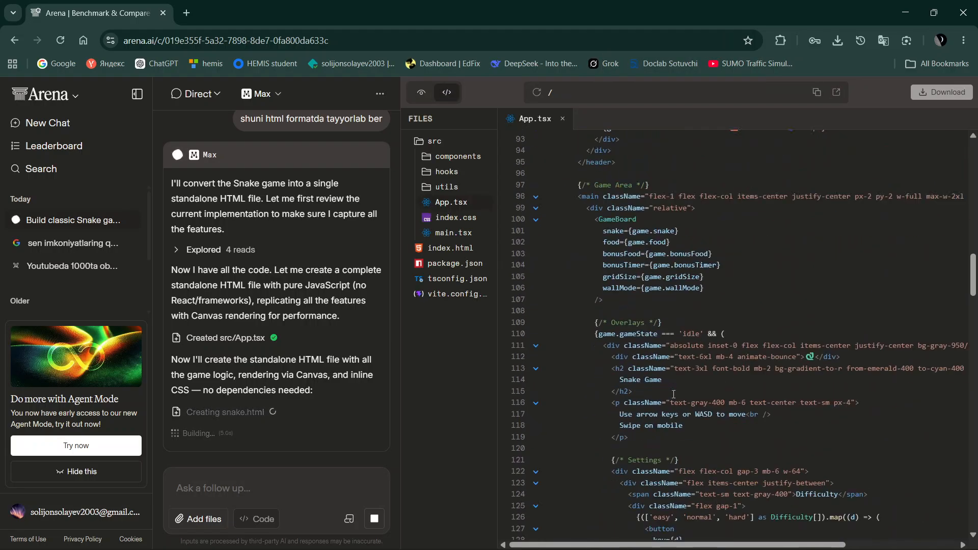
pyautogui.scroll(-20, 673, 394)
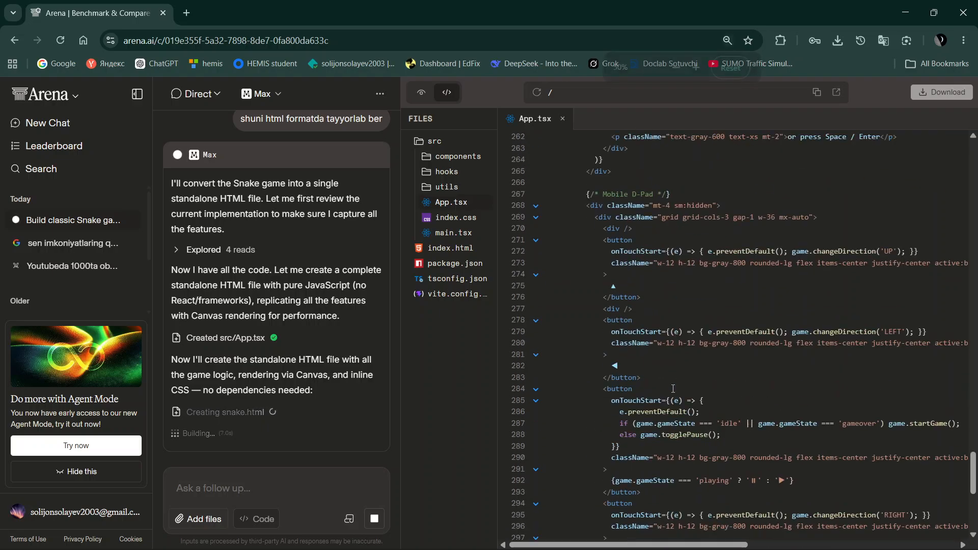
pyautogui.hotkey('ctrl', '-')
pyautogui.hotkey('ctrl', '-')
pyautogui.hotkey('ctrl', '-')
pyautogui.hotkey('ctrl', '-')
pyautogui.hotkey('ctrl', '-')
pyautogui.click(696, 67)
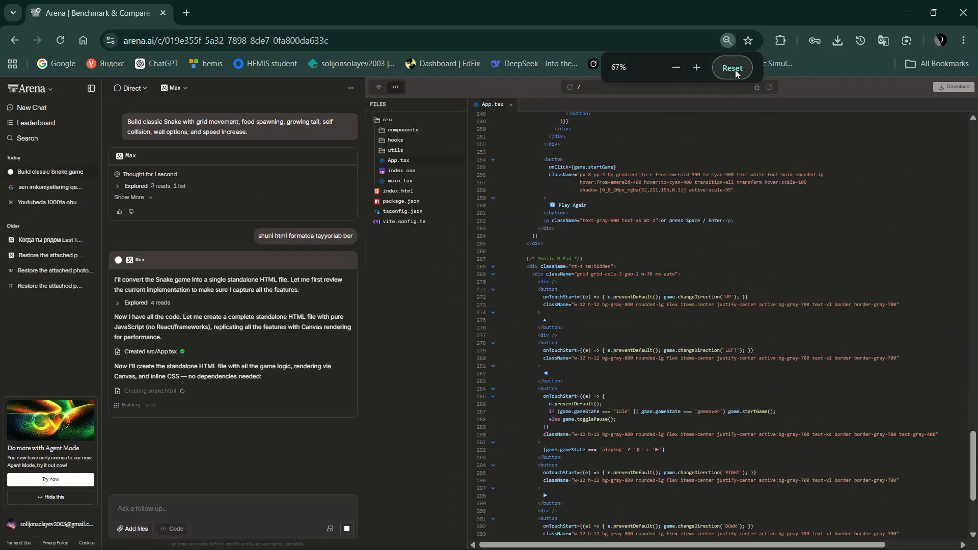
pyautogui.click(732, 68)
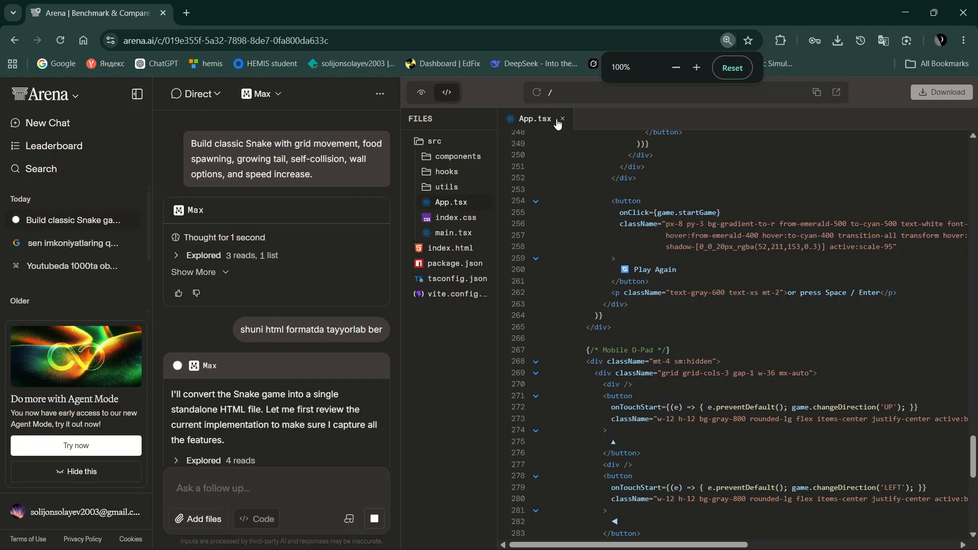
# View index.html in the project files, then return to the preview and review the build progress in the chat
pyautogui.click(460, 218)
pyautogui.click(464, 249)
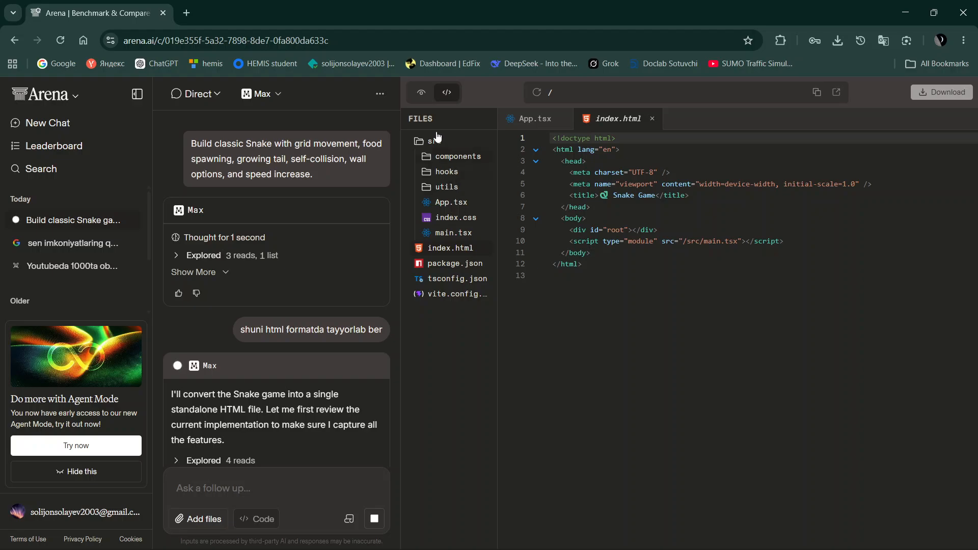
pyautogui.click(421, 93)
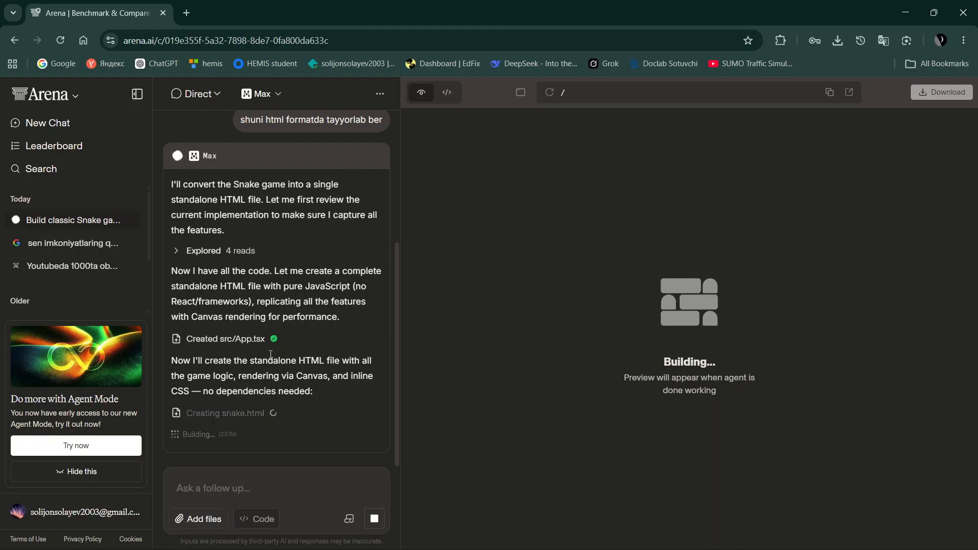
pyautogui.scroll(1, 270, 353)
pyautogui.scroll(2, 270, 353)
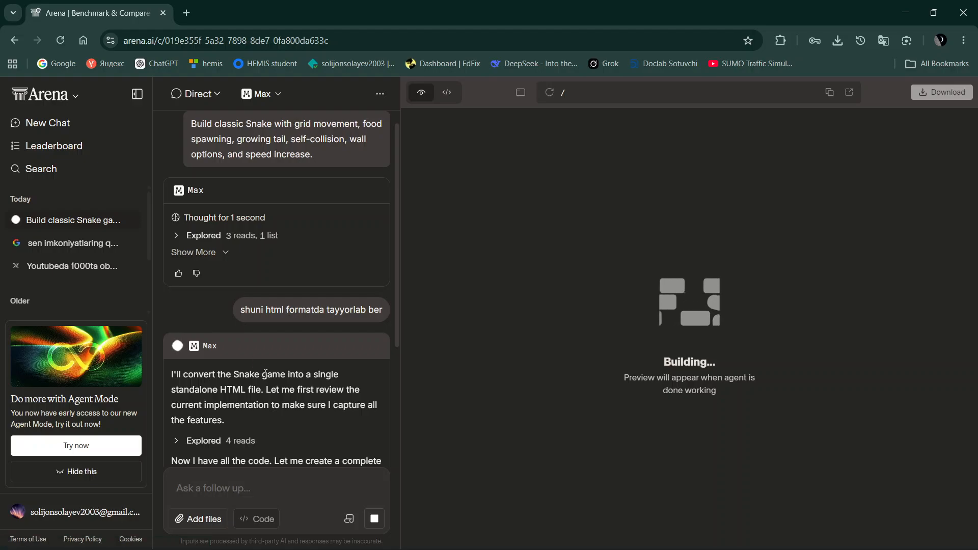
pyautogui.scroll(-3, 274, 390)
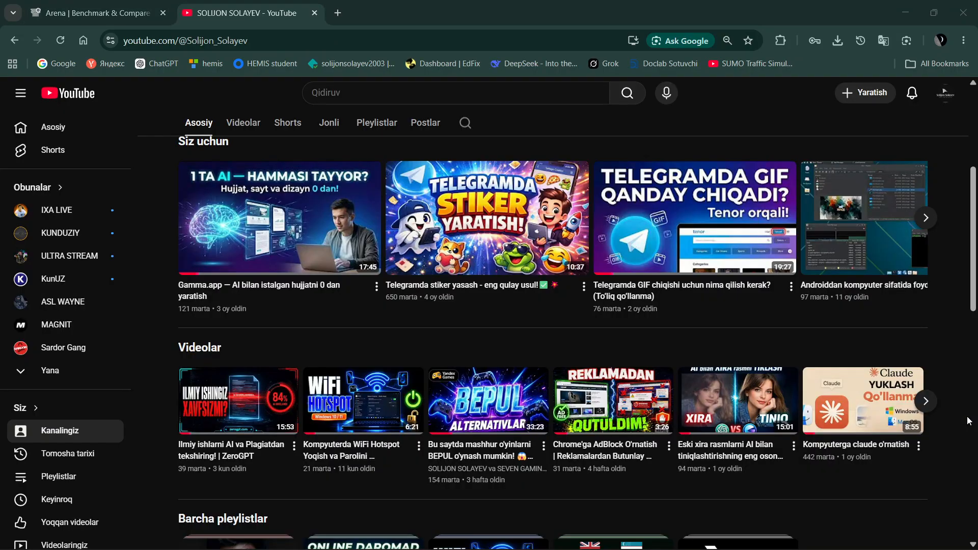
# View the header of the YouTube channel page and read its full description, closing the description when finished
pyautogui.hotkey('alt', 'Tab')
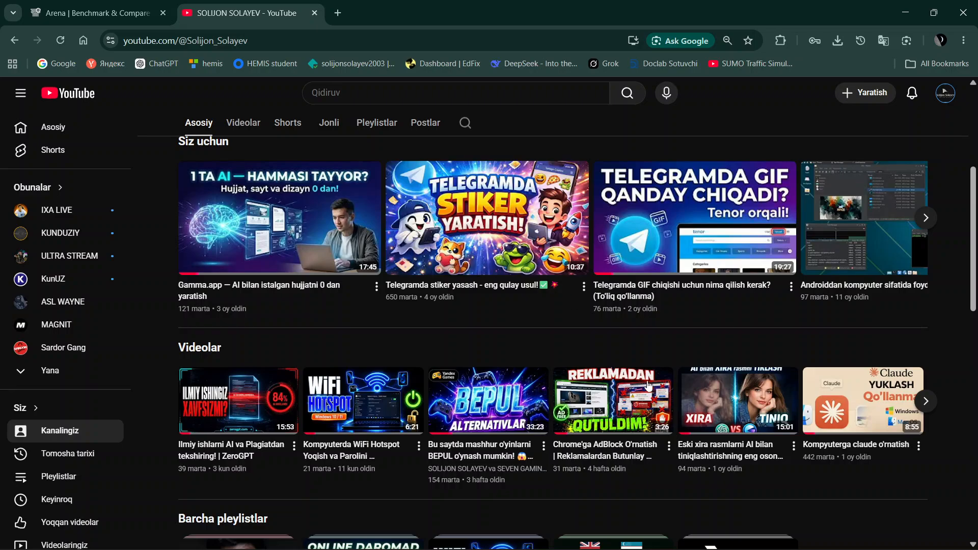
pyautogui.scroll(5, 491, 312)
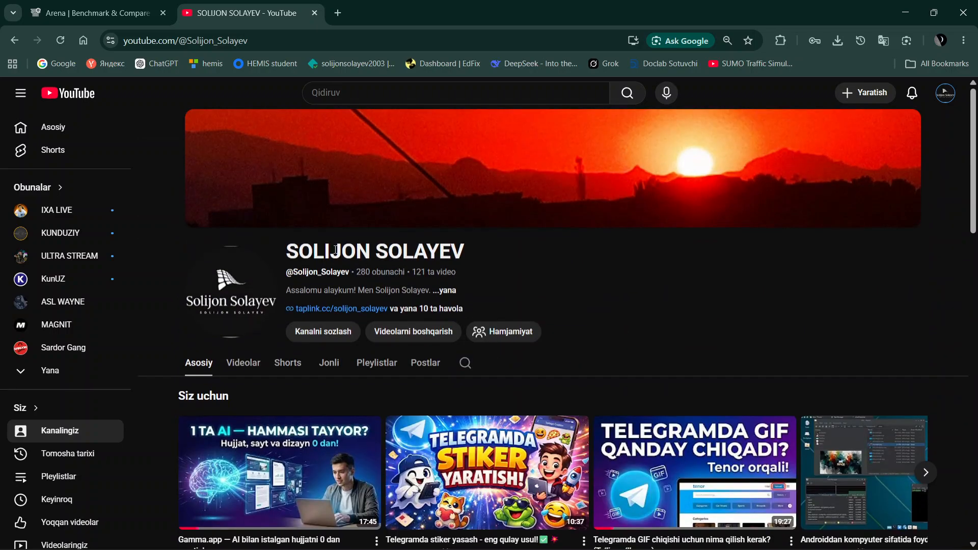
pyautogui.moveTo(289, 244); pyautogui.dragTo(448, 283)
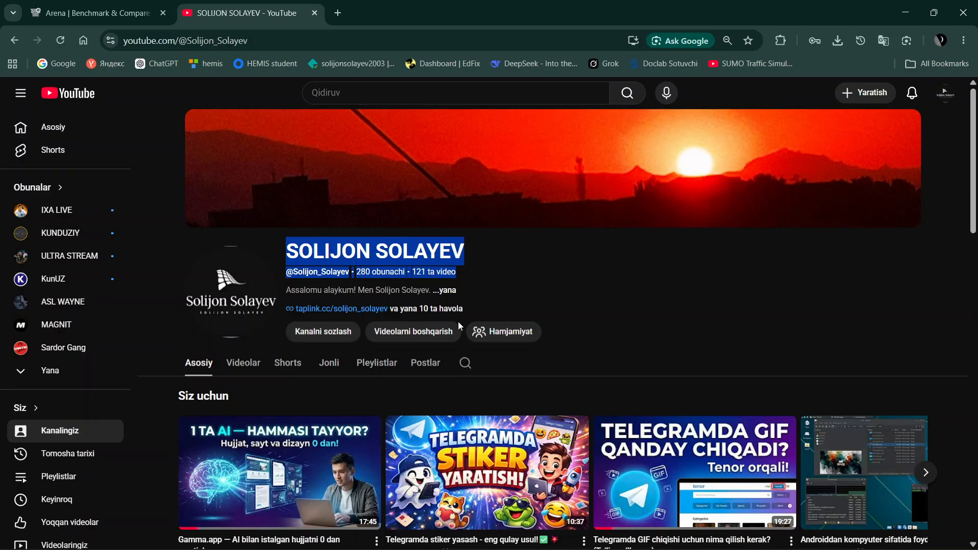
pyautogui.click(445, 290)
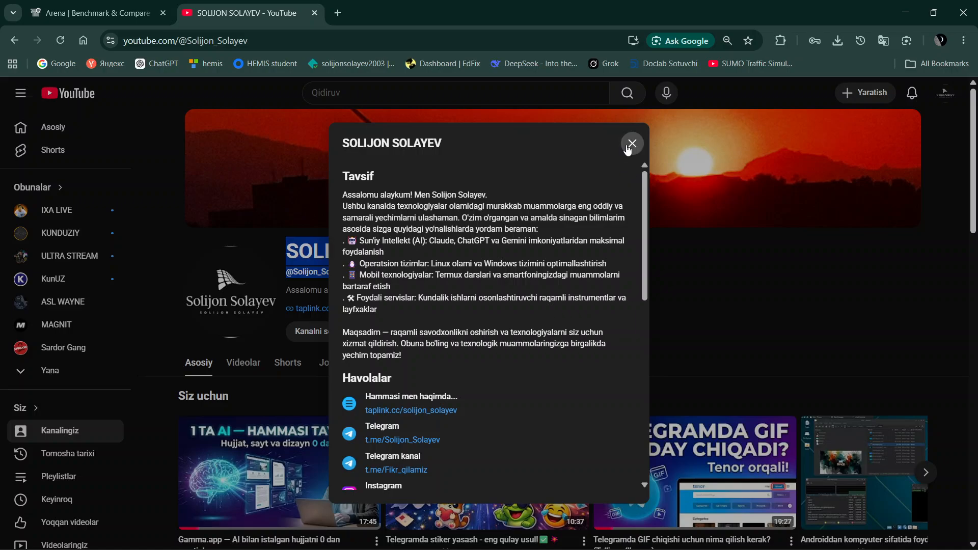
pyautogui.click(628, 148)
# Return to the Arena chat and check the HTML conversion progress from the newest entries back to the original prompt
pyautogui.click(78, 5)
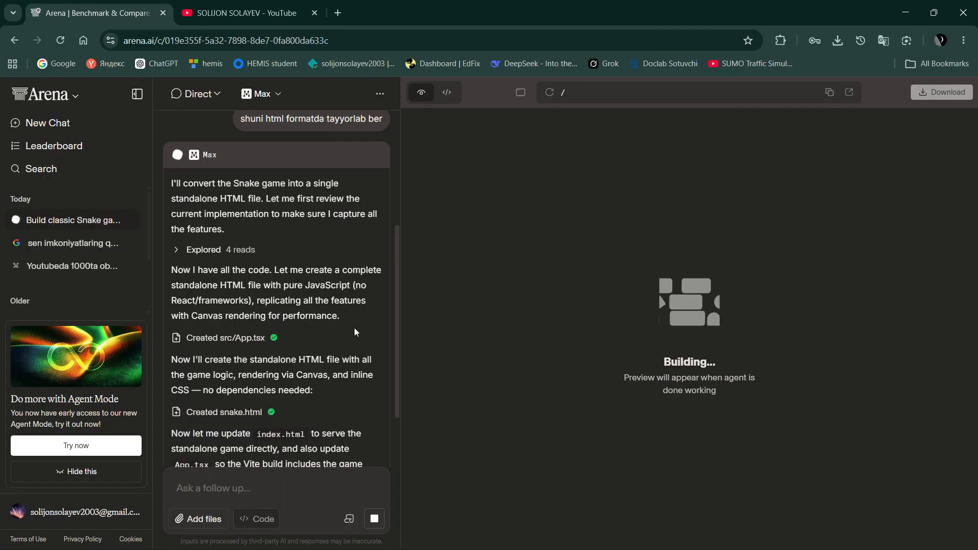
pyautogui.scroll(-2, 341, 335)
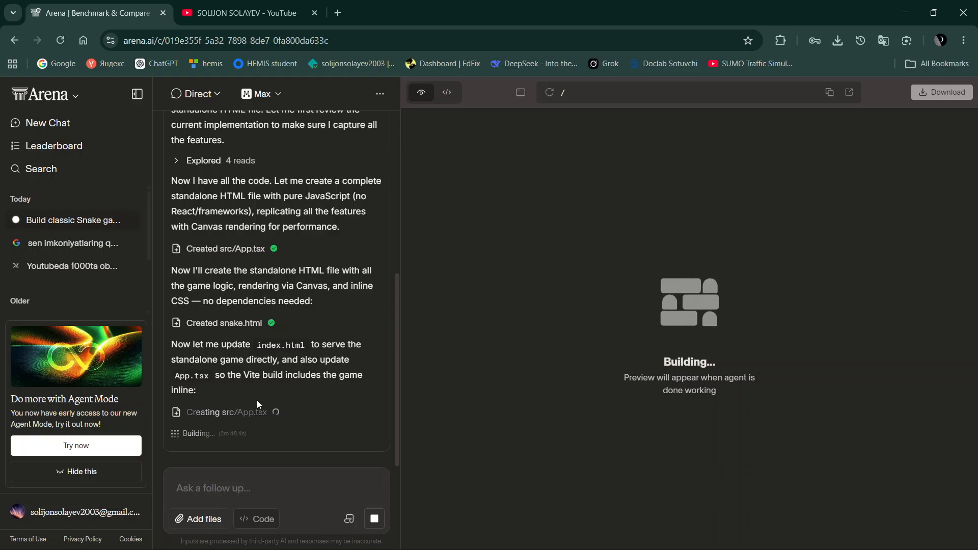
pyautogui.scroll(6, 262, 369)
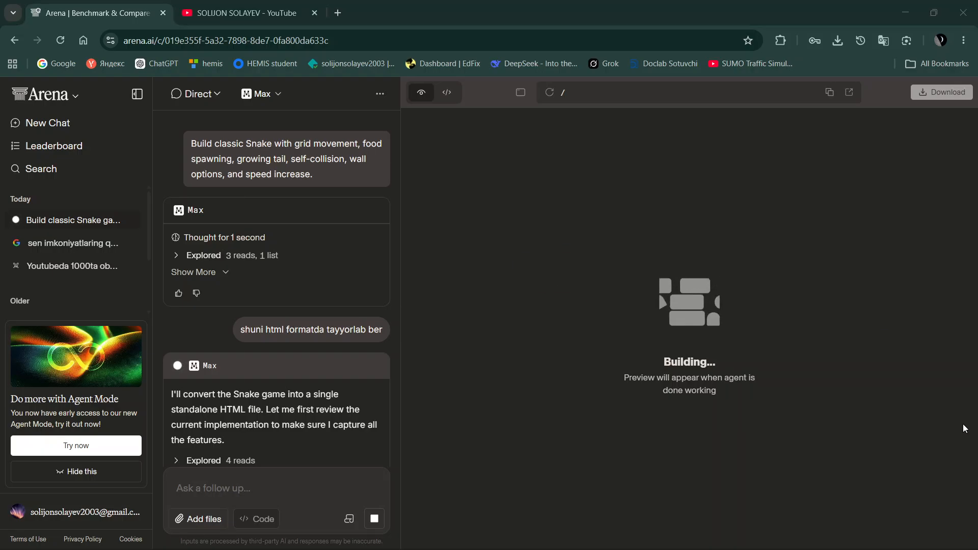
pyautogui.hotkey('alt', 'Tab')
pyautogui.hotkey('alt', 'Tab')
pyautogui.hotkey('alt', 'Tab')
pyautogui.hotkey('alt', 'Tab')
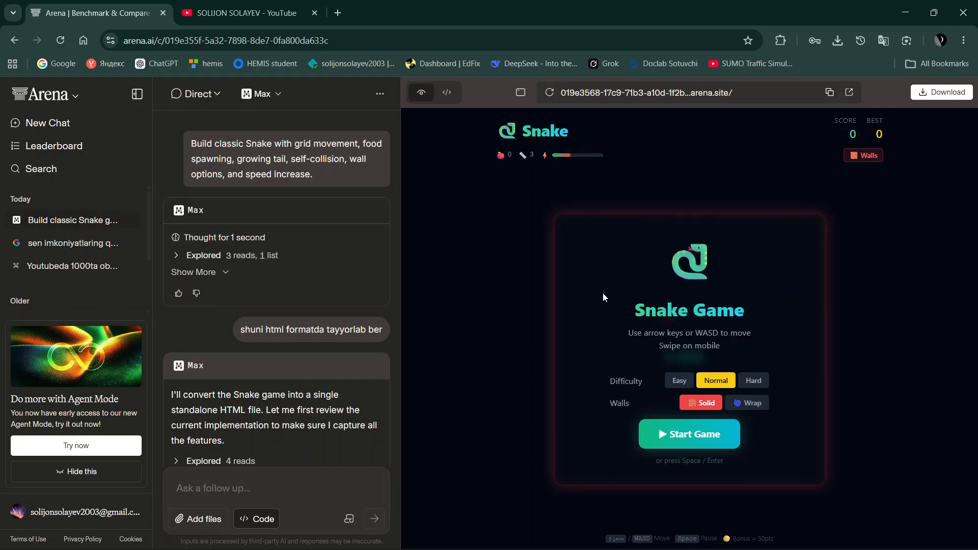
# Review the expanded response's features and controls, and examine the regenerated App.tsx down to its render function
pyautogui.scroll(-1, 333, 256)
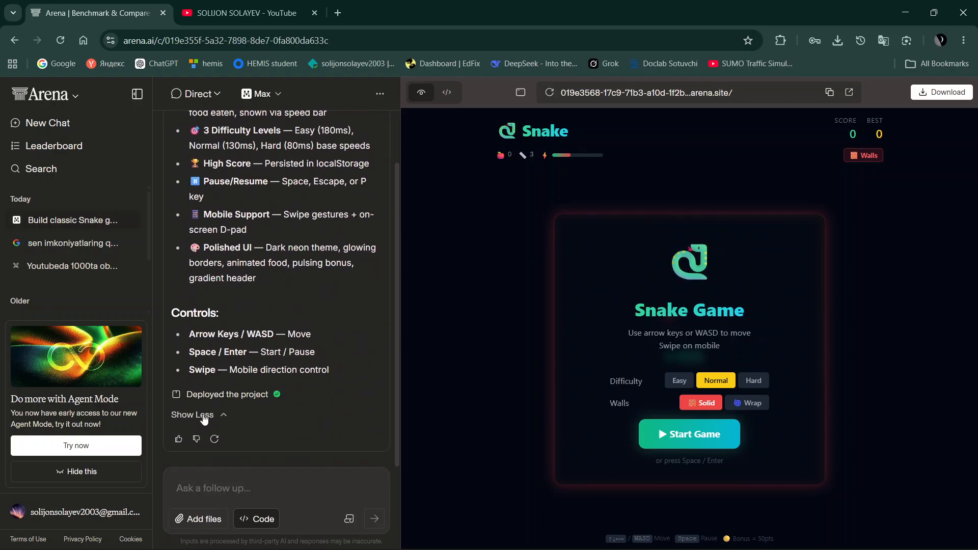
pyautogui.click(229, 394)
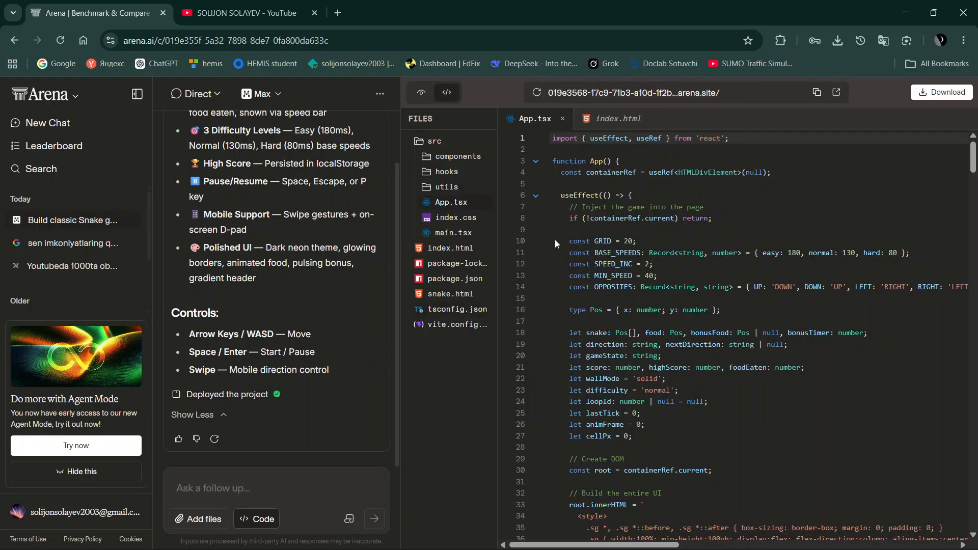
pyautogui.scroll(-20, 642, 262)
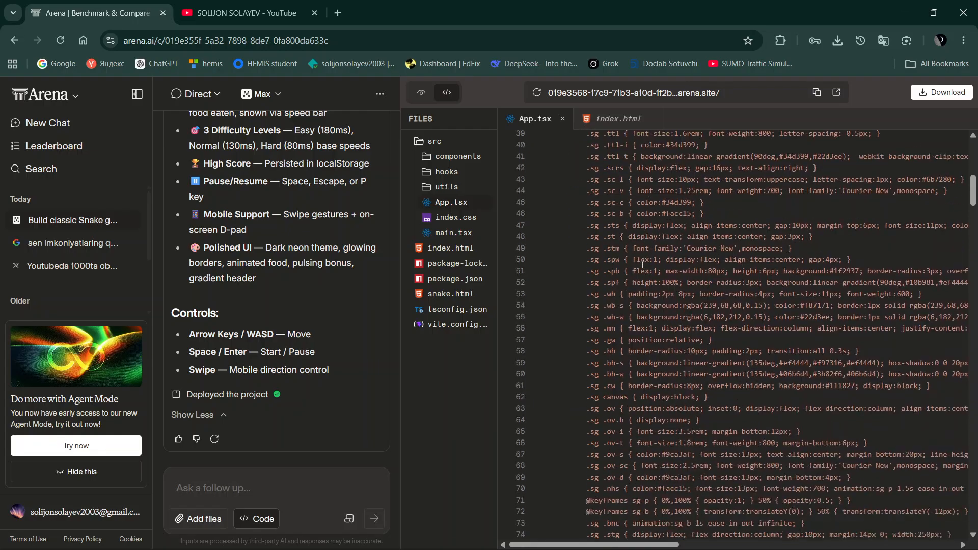
pyautogui.scroll(-20, 643, 264)
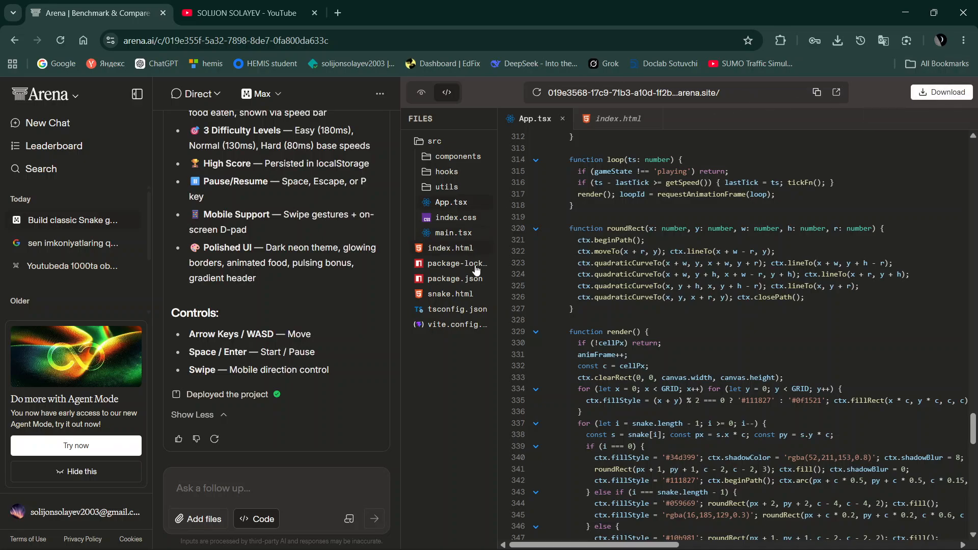
# Open snake.html from the project files and examine its code from the styles through to the closing html tag
pyautogui.click(459, 295)
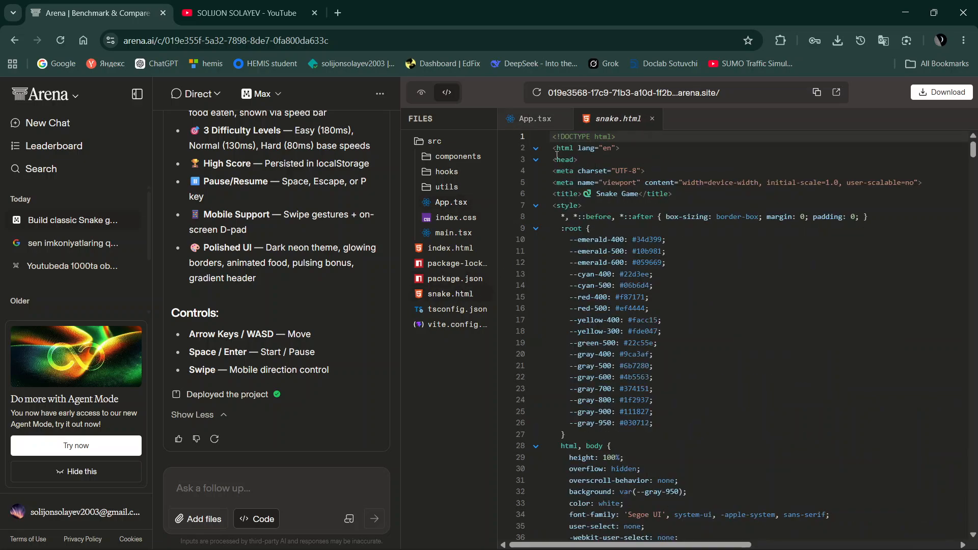
pyautogui.scroll(-20, 606, 225)
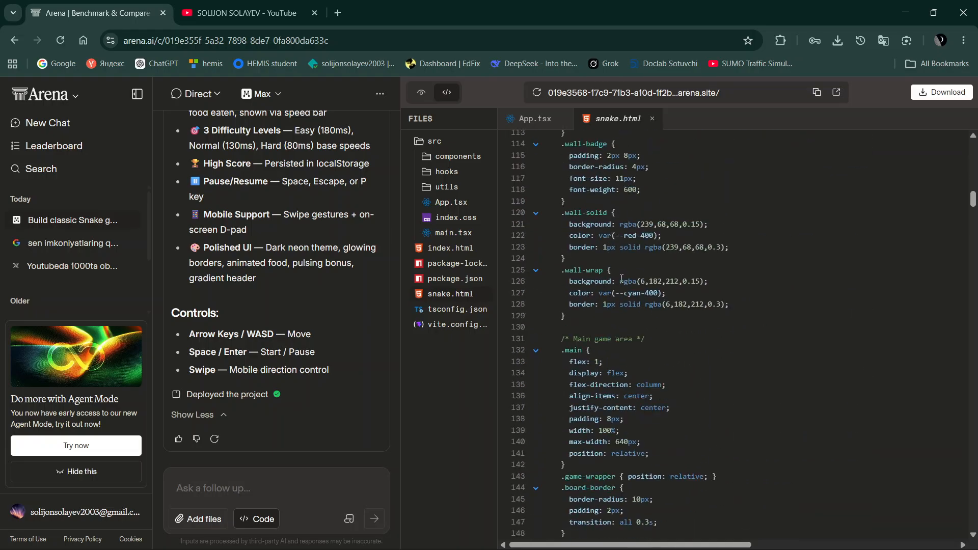
pyautogui.moveTo(973, 214); pyautogui.dragTo(973, 519)
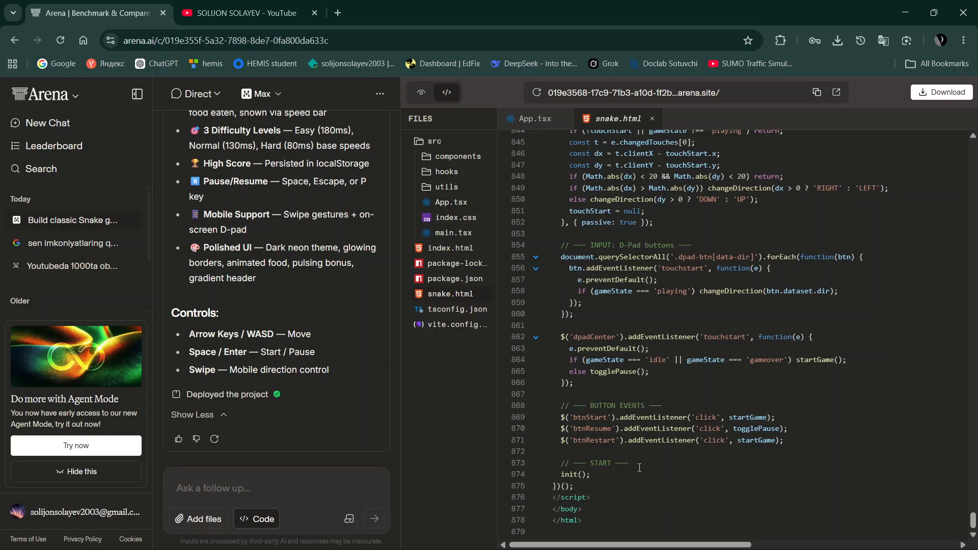
pyautogui.scroll(5, 639, 468)
pyautogui.scroll(6, 639, 468)
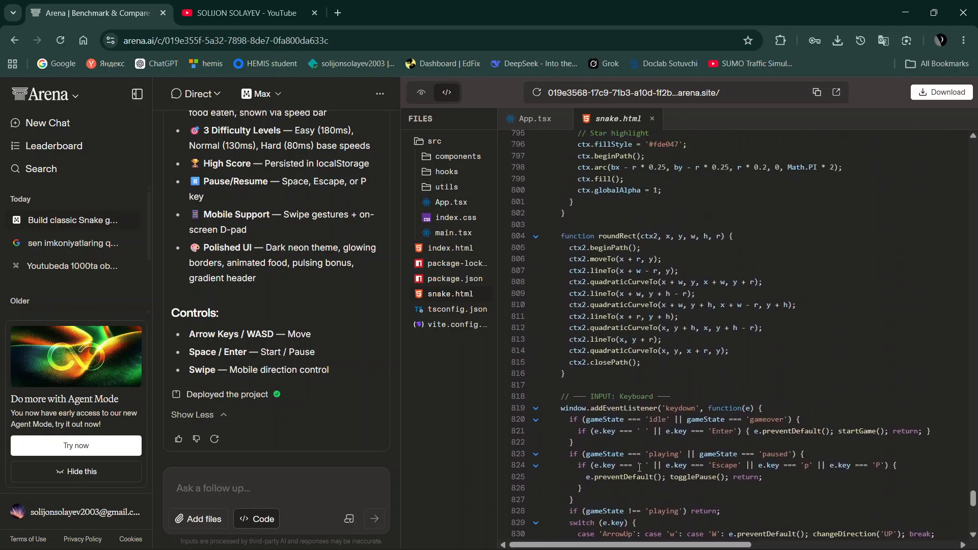
pyautogui.scroll(1, 639, 467)
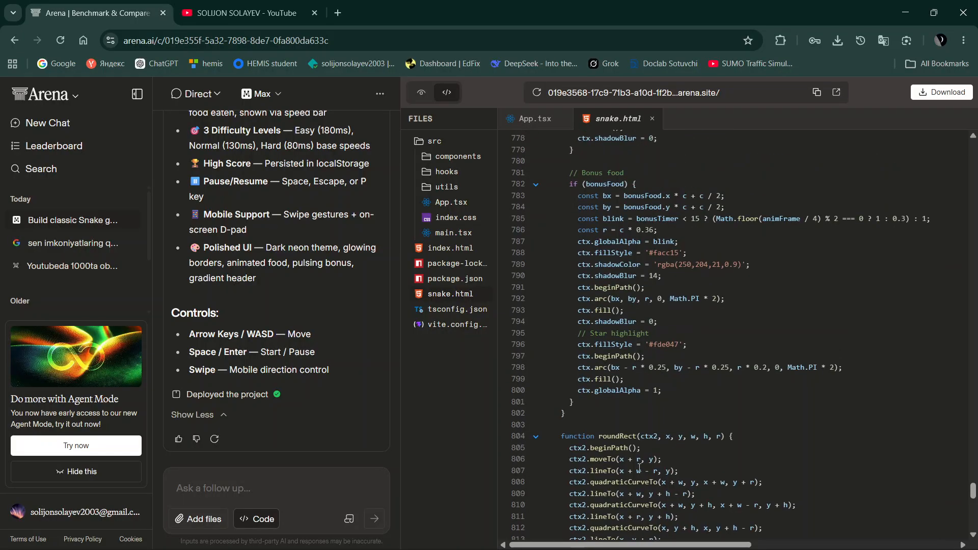
pyautogui.press('super+d')
pyautogui.press('super+d')
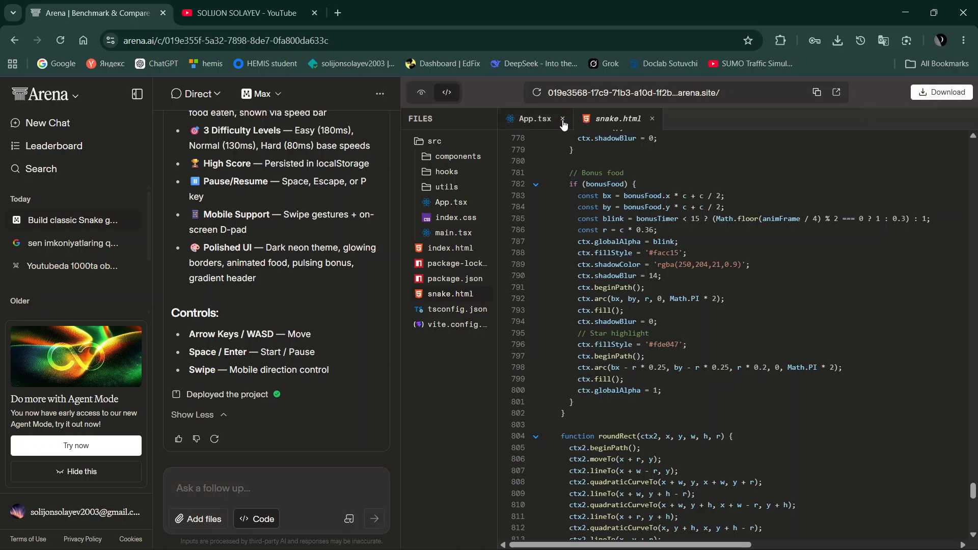
# Download the project as the ZIP file build-classic-snake-game (1) into the Downloads folder
pyautogui.click(932, 92)
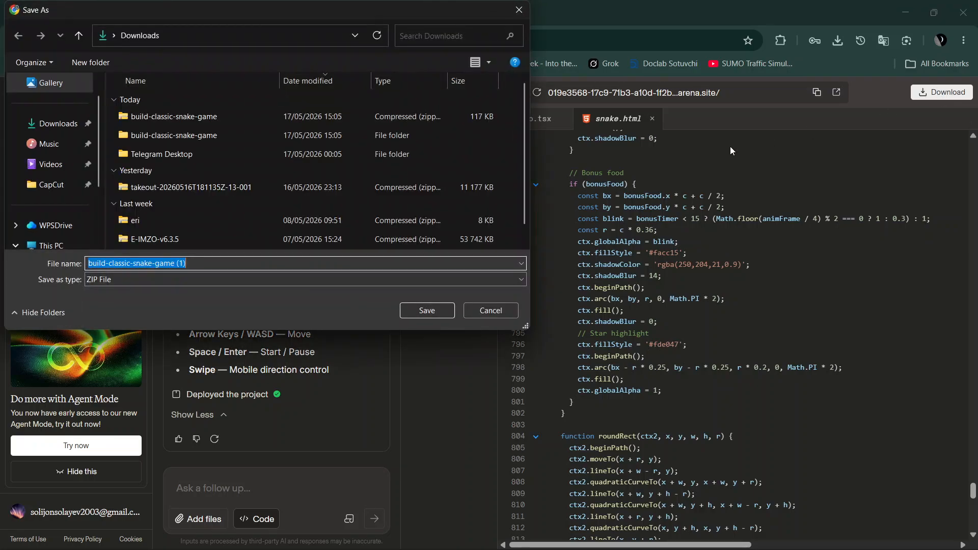
pyautogui.click(42, 128)
pyautogui.click(439, 311)
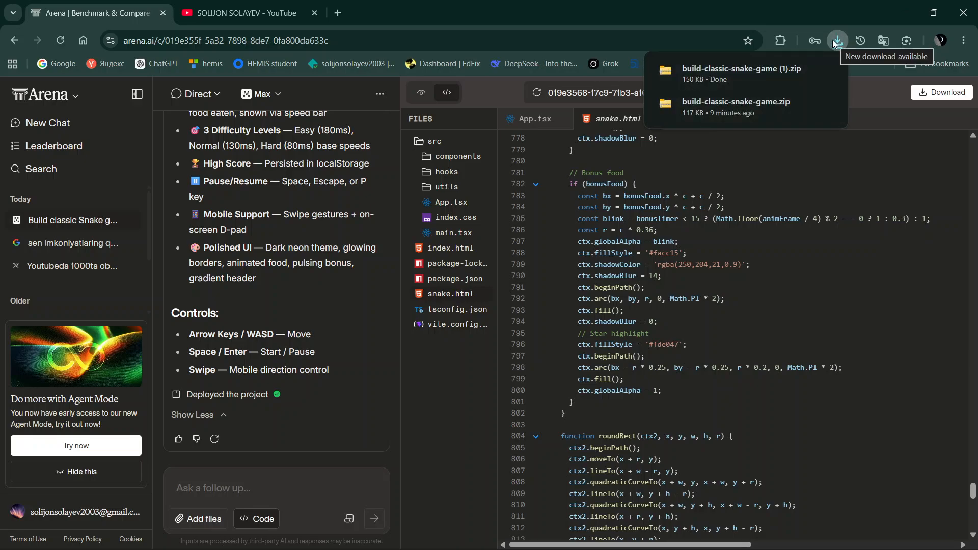
# Locate the downloaded build-classic-snake-game (1) archive and extract it to the build-classic-snake-game (1) folder in Downloads
pyautogui.click(809, 69)
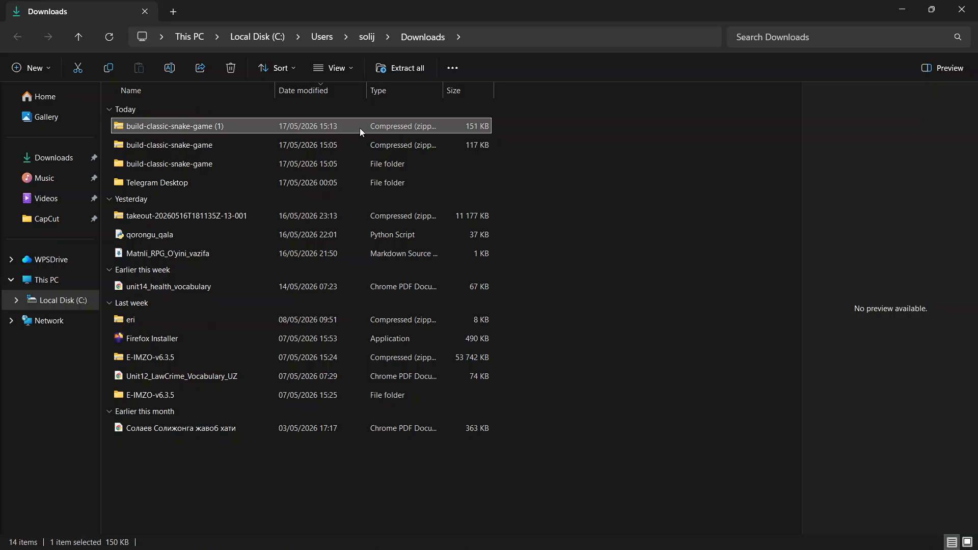
pyautogui.rightClick(359, 128)
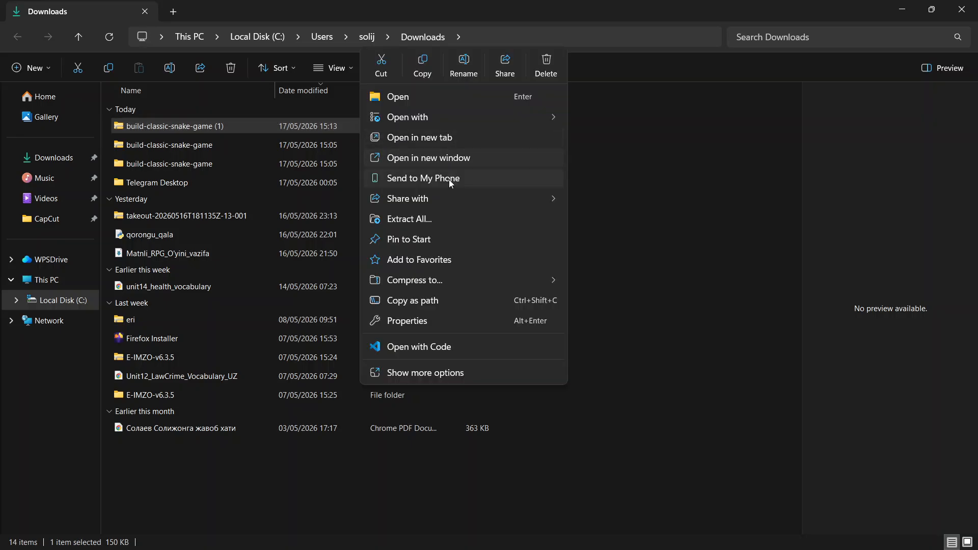
pyautogui.click(451, 218)
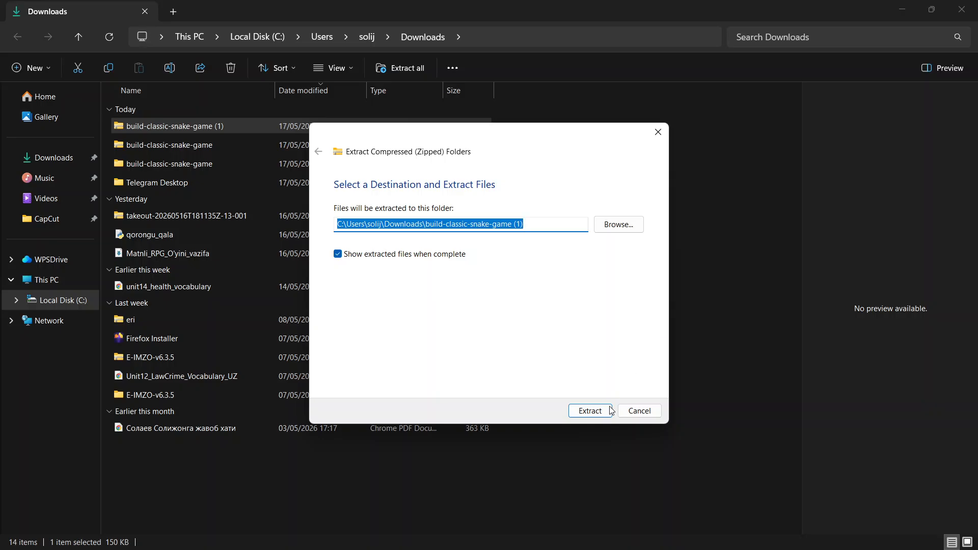
pyautogui.click(594, 415)
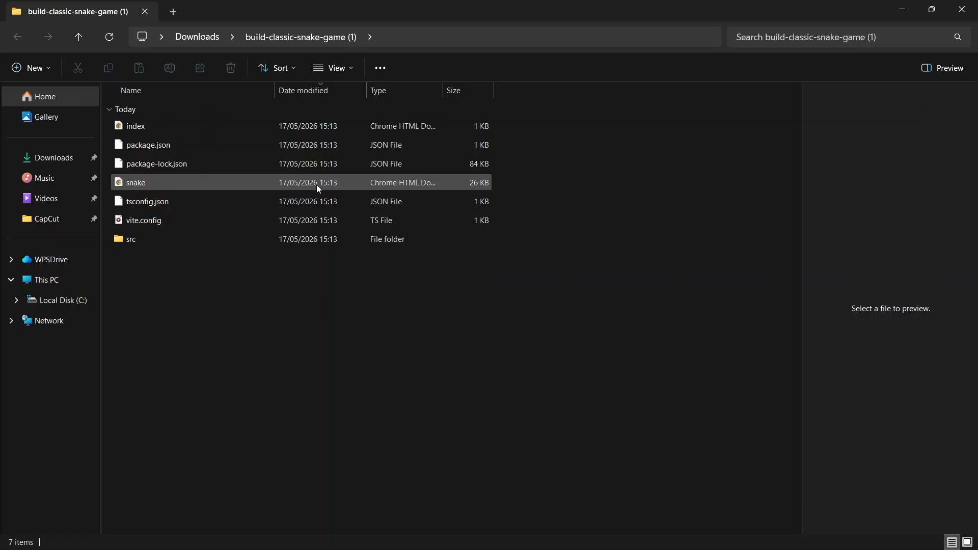
# Open the extracted snake.html in the browser and start a game with Normal difficulty and Solid walls
pyautogui.doubleClick(316, 185)
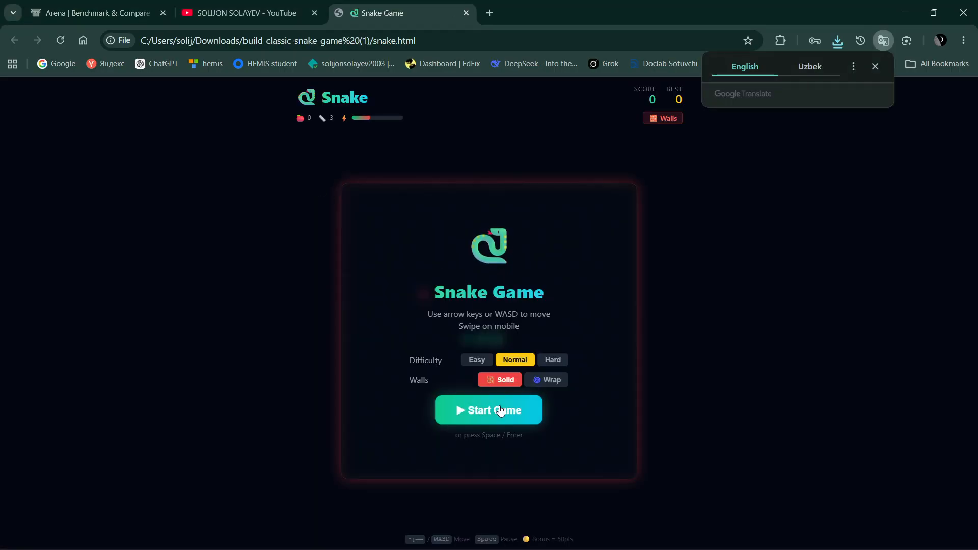
pyautogui.click(501, 410)
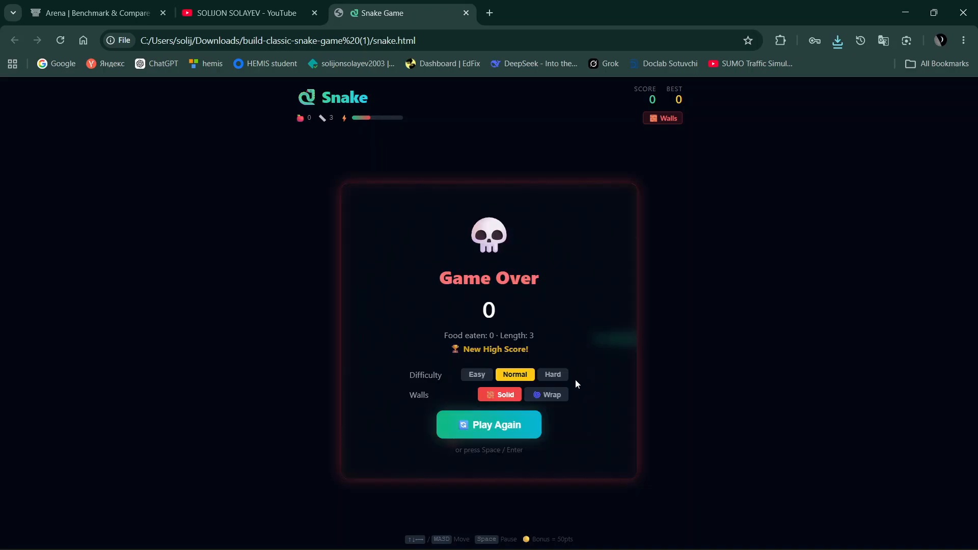
# Switch to File Explorer, move the extracted snake file into Downloads, and open the Downloads folder
pyautogui.hotkey('alt', 'Tab')
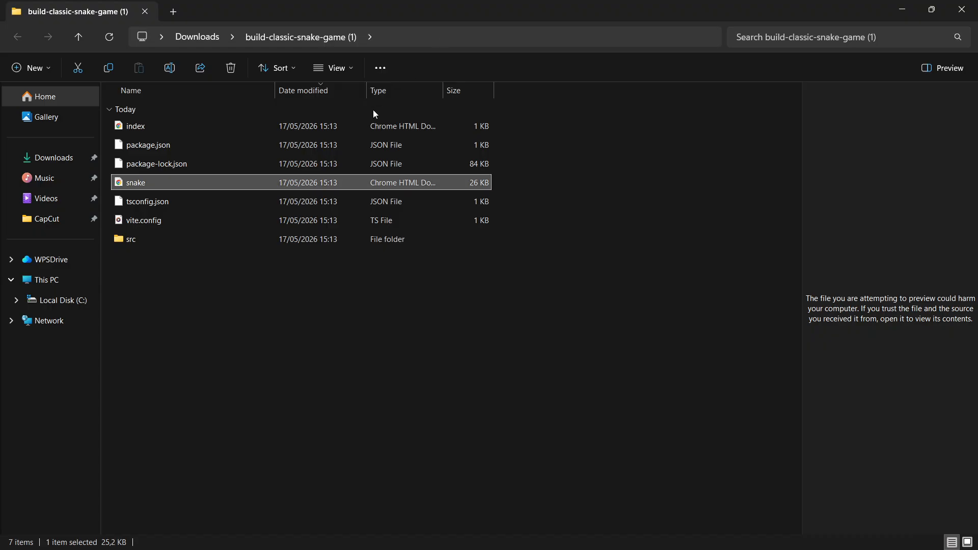
pyautogui.moveTo(329, 182); pyautogui.dragTo(50, 163)
pyautogui.click(184, 32)
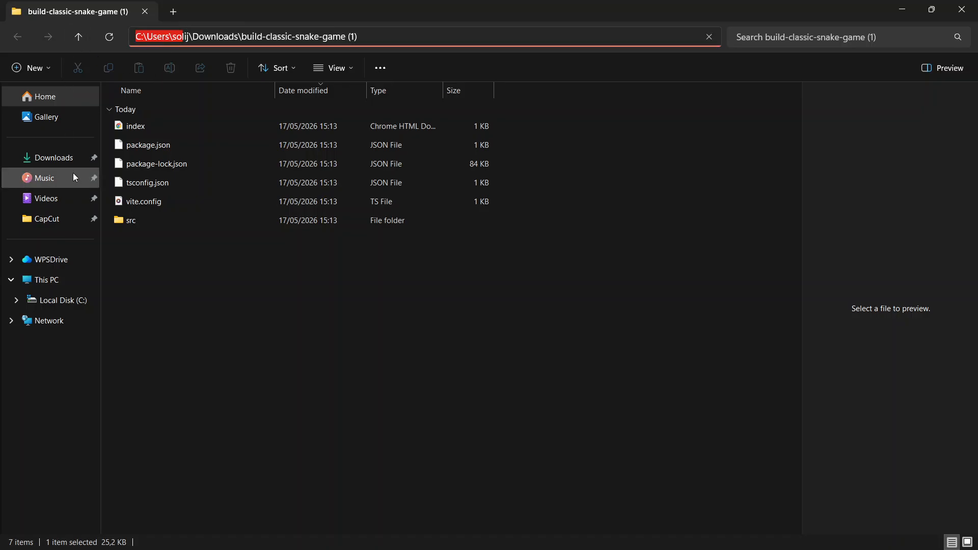
pyautogui.click(51, 158)
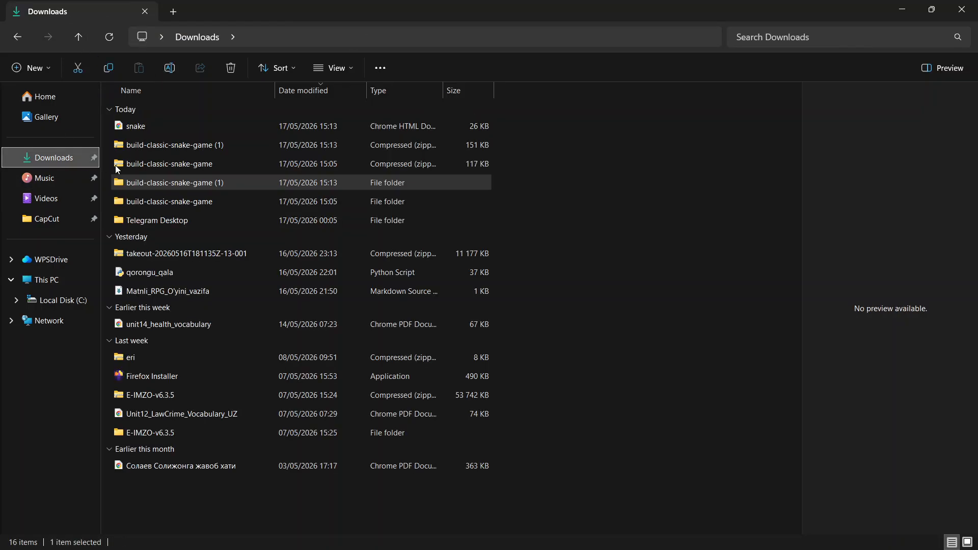
# Permanently delete the build-classic-snake-game (1) archive and its extracted folder from Downloads
pyautogui.click(230, 146)
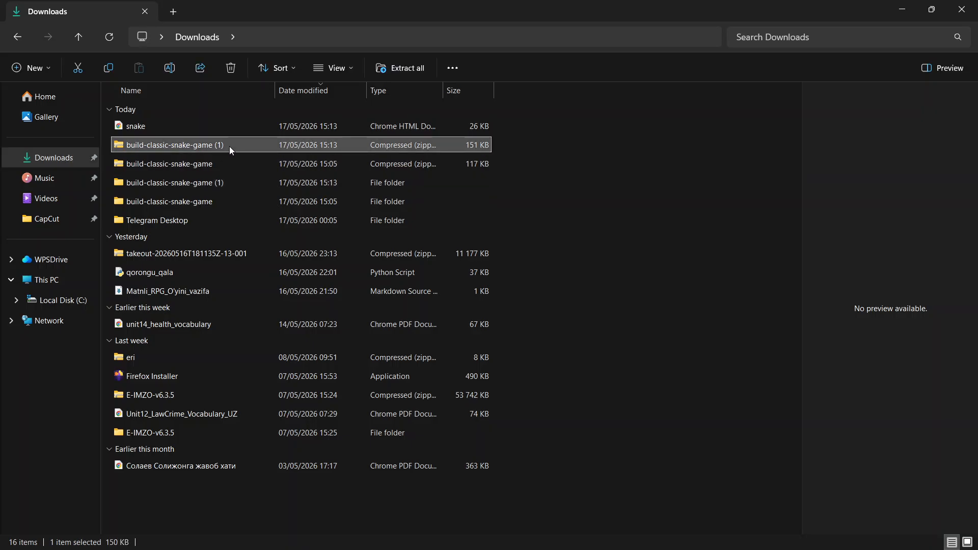
pyautogui.hotkey('shift', 'Delete')
pyautogui.press('Return')
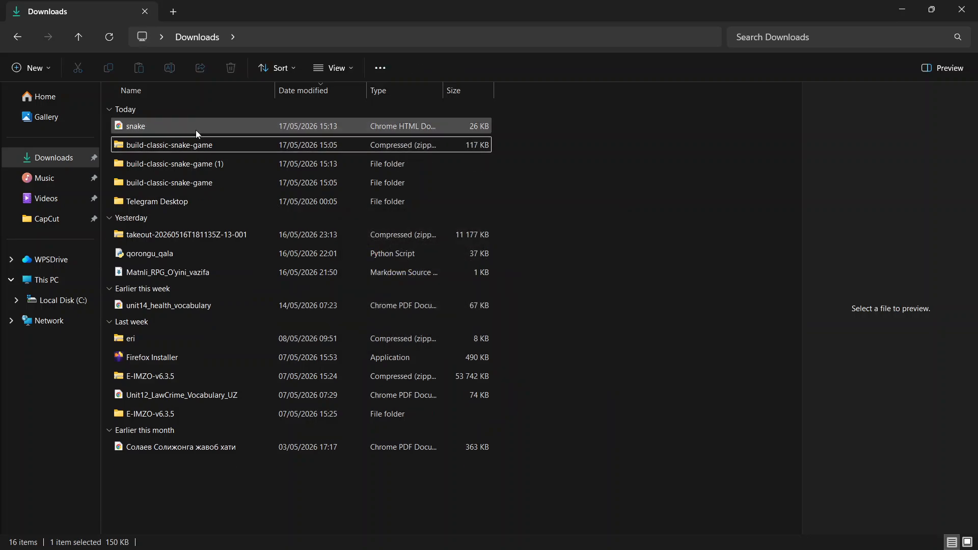
pyautogui.click(233, 161)
pyautogui.hotkey('shift', 'Delete')
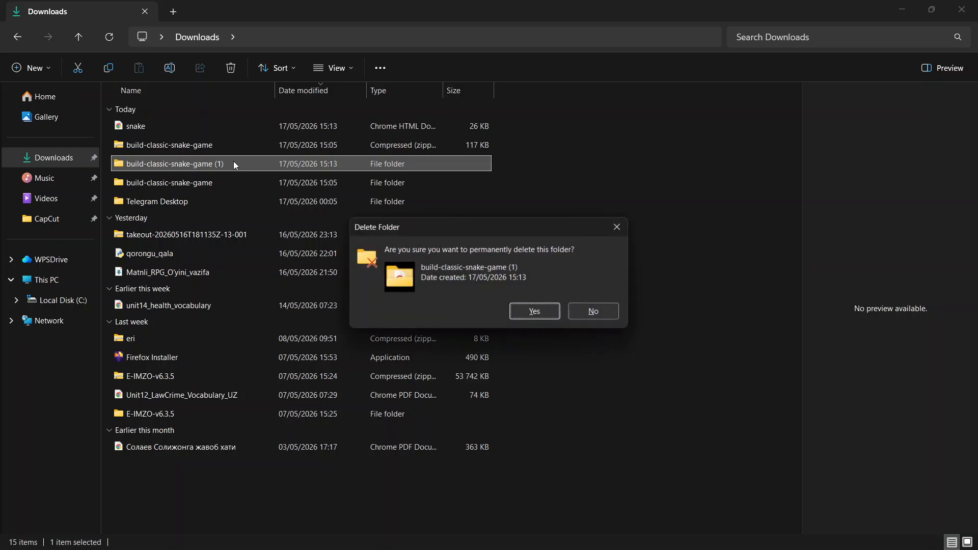
pyautogui.press('Return')
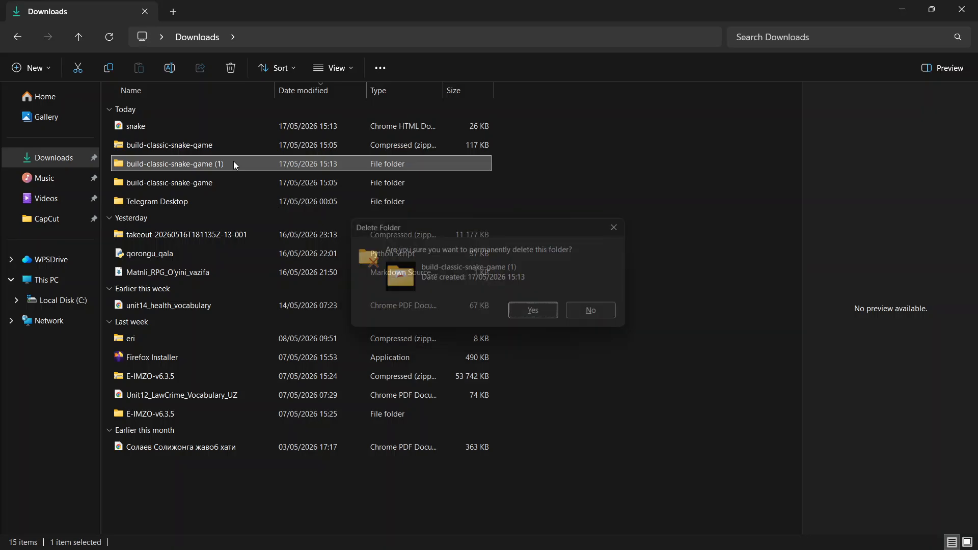
# Permanently delete the original build-classic-snake-game archive from Downloads
pyautogui.click(261, 148)
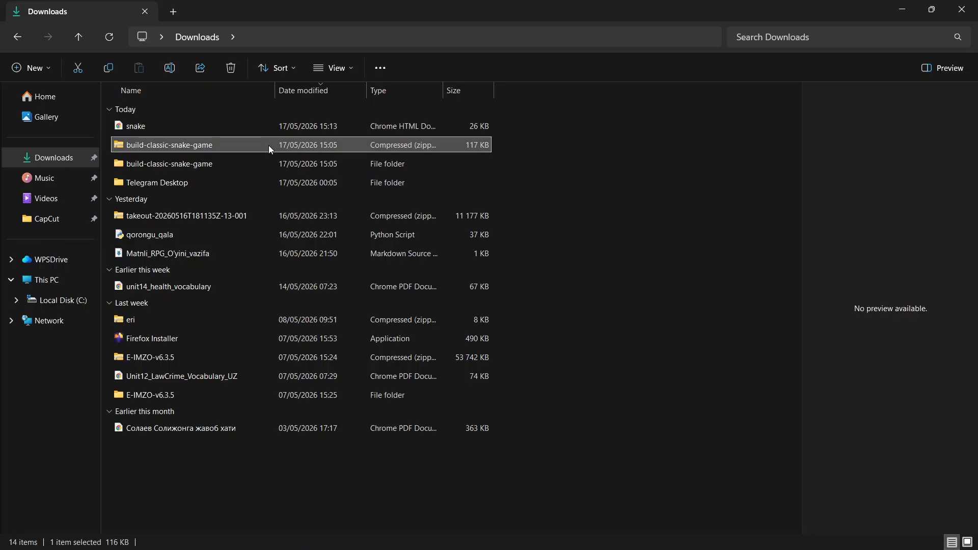
pyautogui.hotkey('shift', 'Delete')
pyautogui.press('Return')
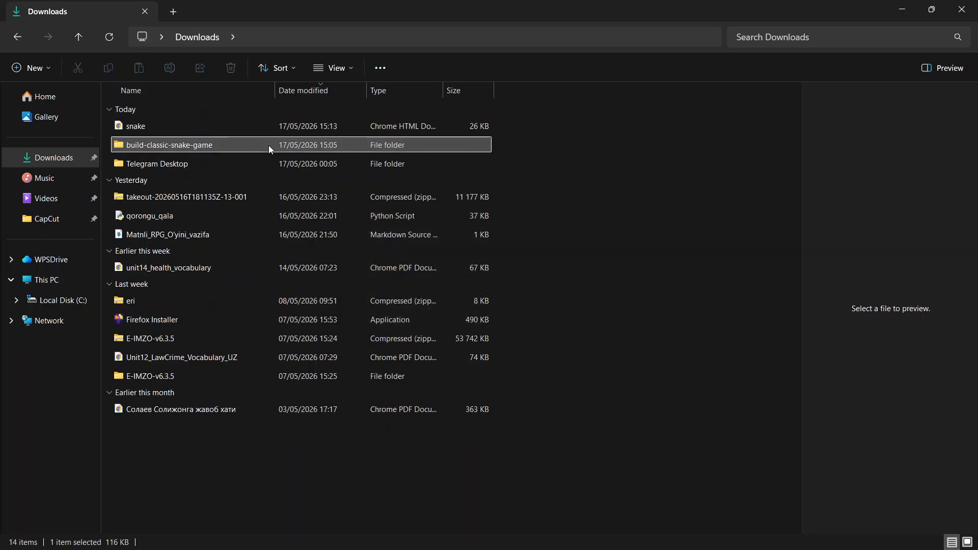
# Open the snake HTML file from Downloads in the browser
pyautogui.doubleClick(240, 127)
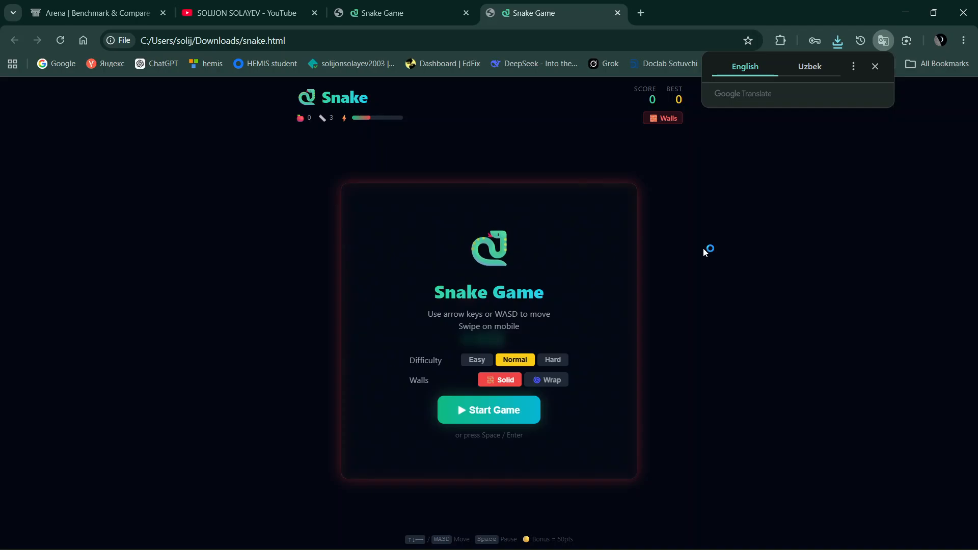
pyautogui.press('Print')
pyautogui.press('F12')
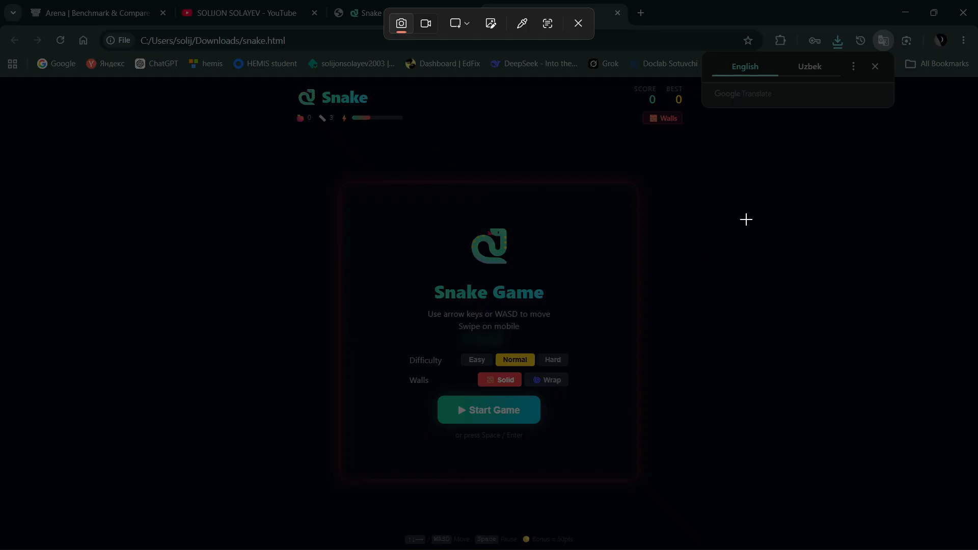
pyautogui.click(579, 28)
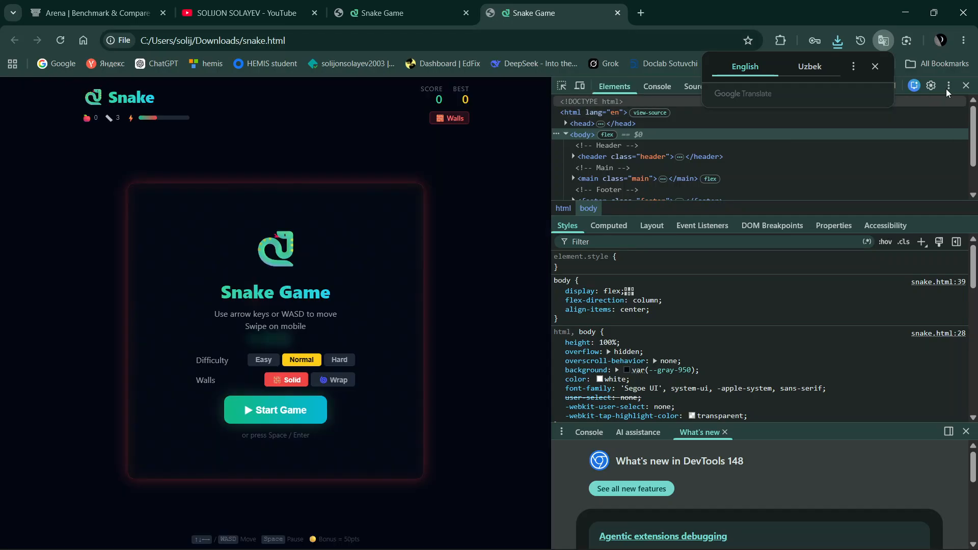
pyautogui.click(972, 89)
# Show the game in full screen and start it with Easy difficulty and Solid walls
pyautogui.press('F11')
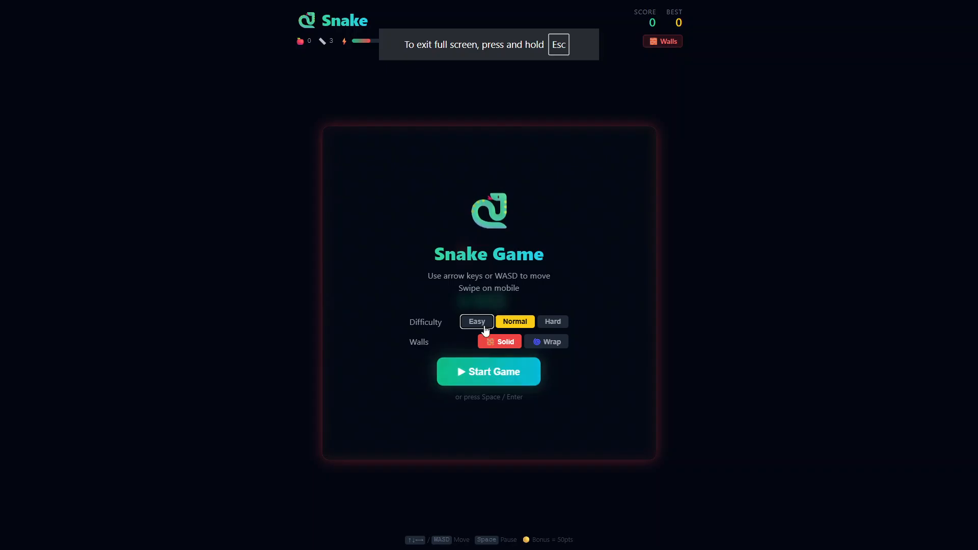
pyautogui.click(483, 322)
pyautogui.click(496, 366)
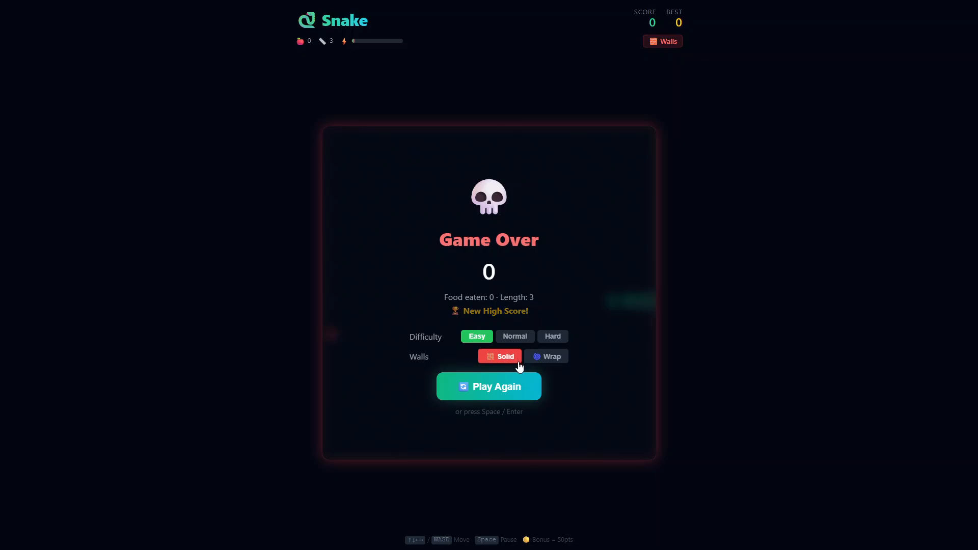
# Replay the game on Easy with Wrap walls, steering the snake to the food and across the board edge
pyautogui.click(541, 359)
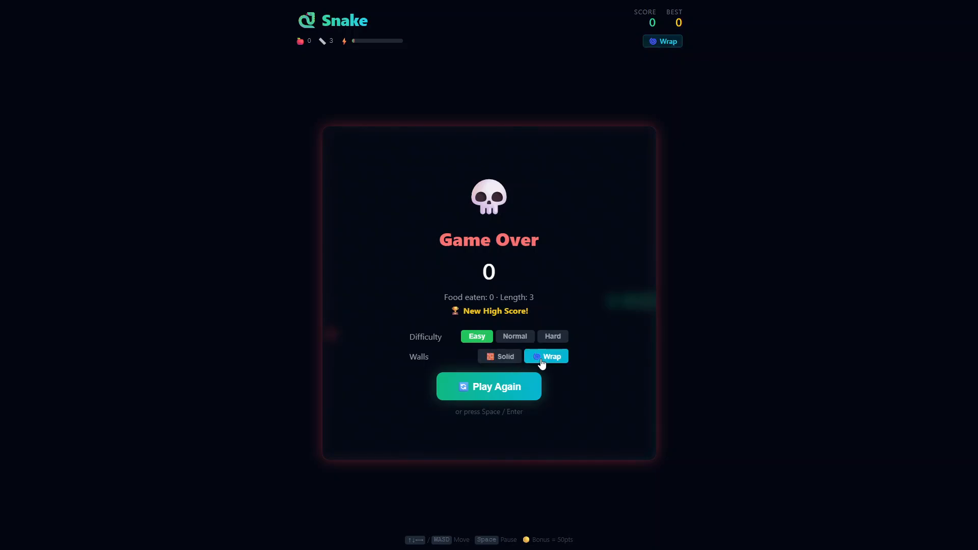
pyautogui.click(499, 385)
pyautogui.press('Down')
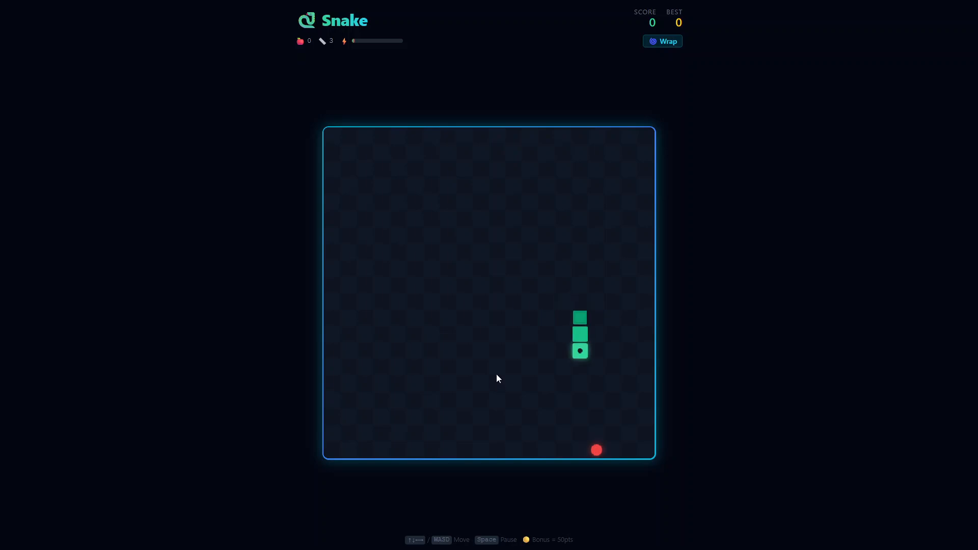
pyautogui.press('Right')
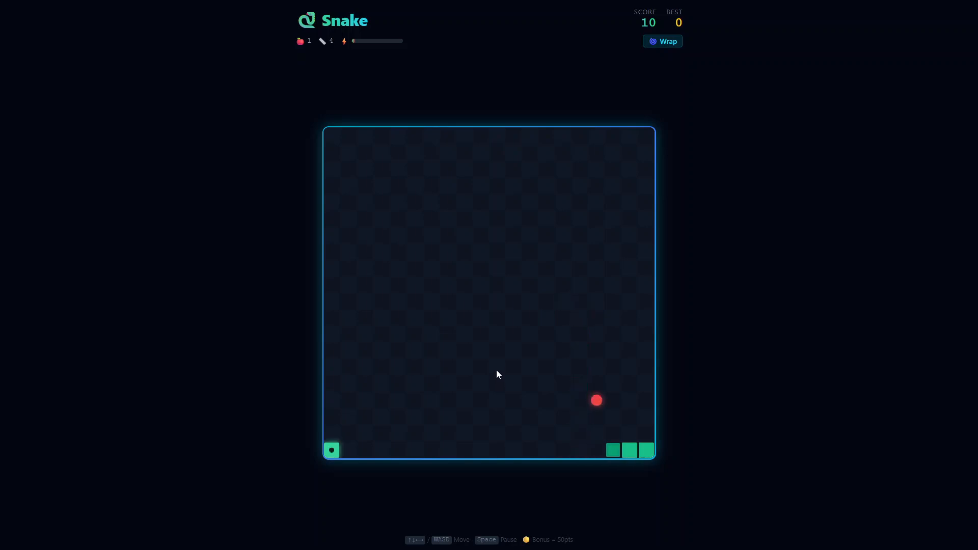
pyautogui.press('Up')
pyautogui.press('Right')
pyautogui.press('Down')
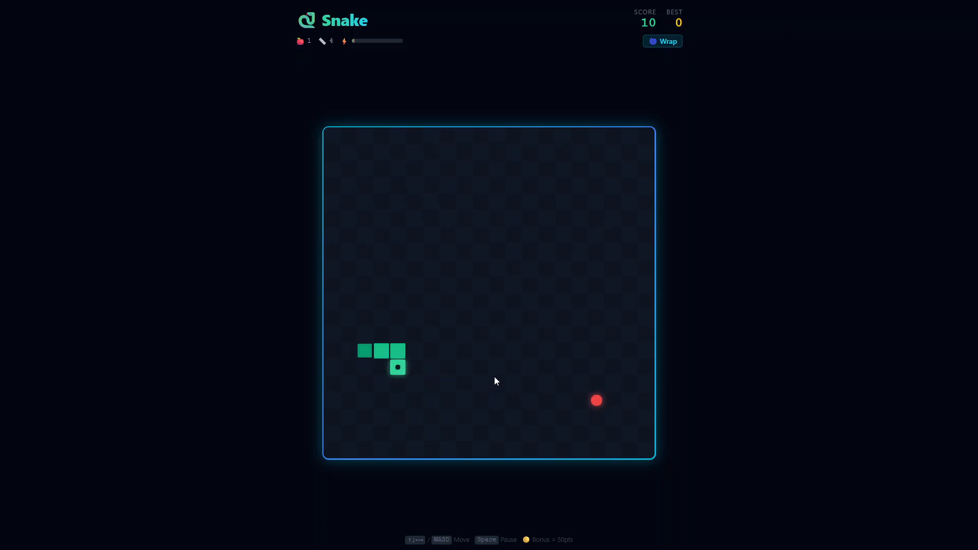
pyautogui.press('Right')
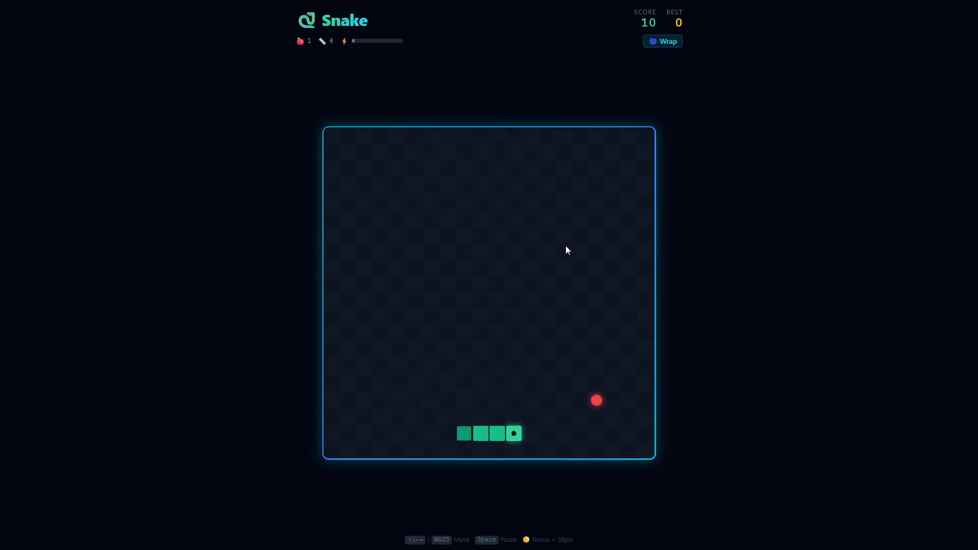
# Pause the game, resume it briefly, pause it again, and exit full screen
pyautogui.press('space')
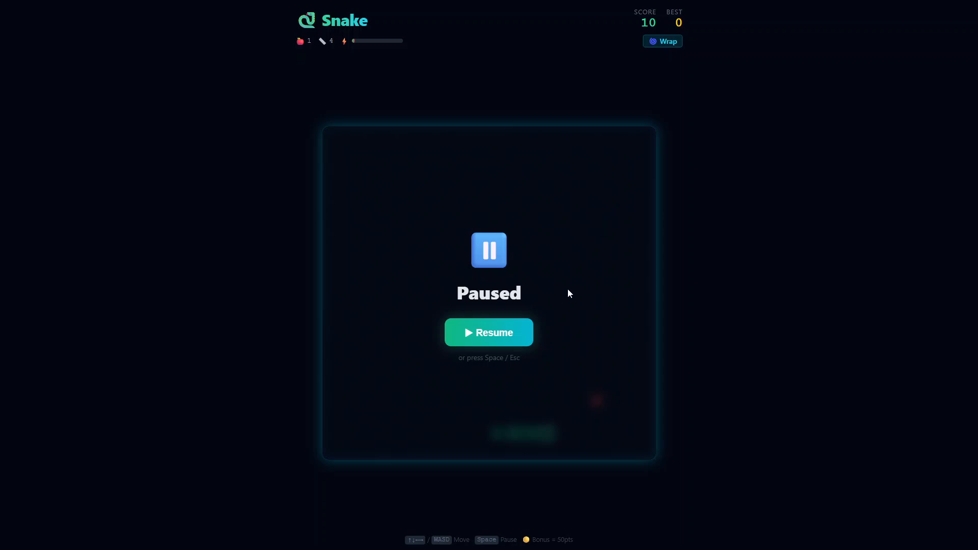
pyautogui.press('space')
pyautogui.press('space')
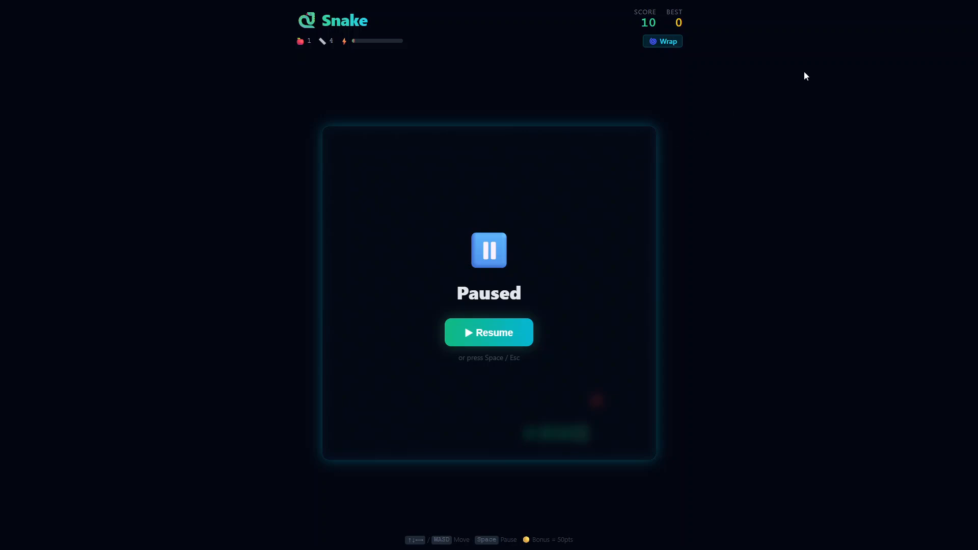
pyautogui.click(492, 50)
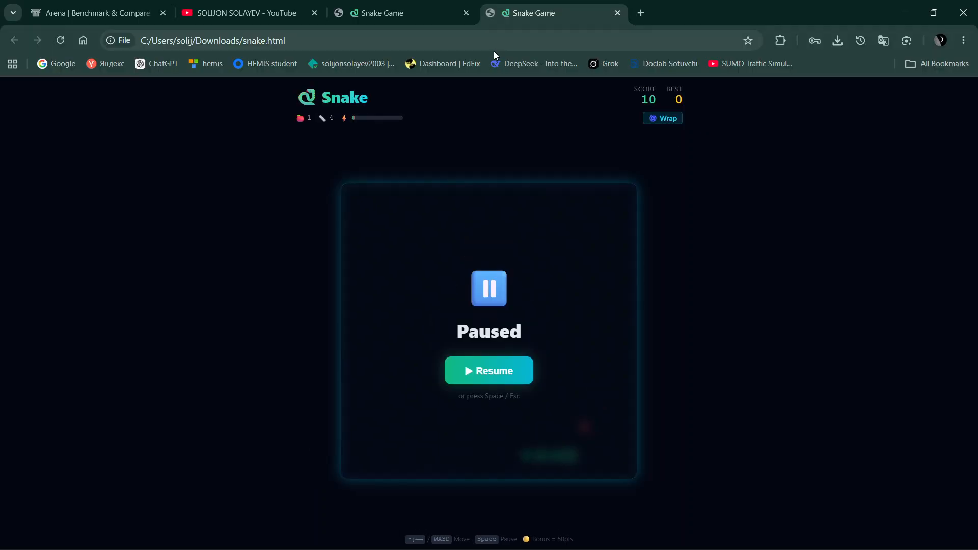
# Try to launch the Mobile simulator extension on the paused Snake page
pyautogui.click(780, 43)
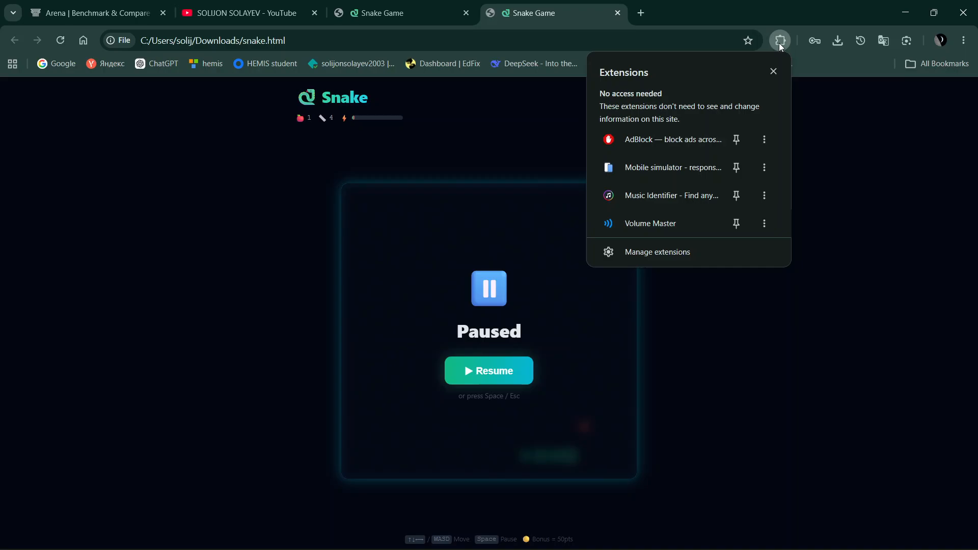
pyautogui.click(679, 163)
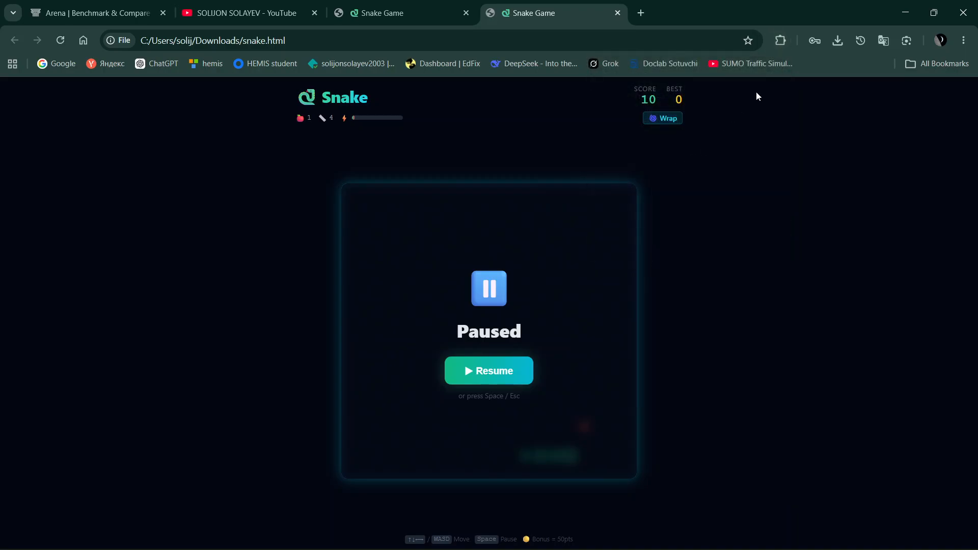
pyautogui.click(782, 43)
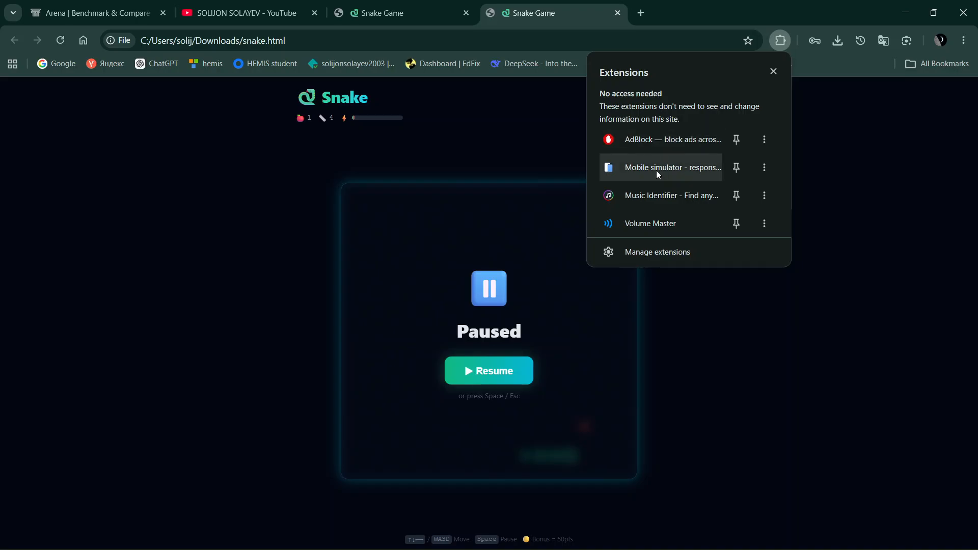
pyautogui.click(685, 173)
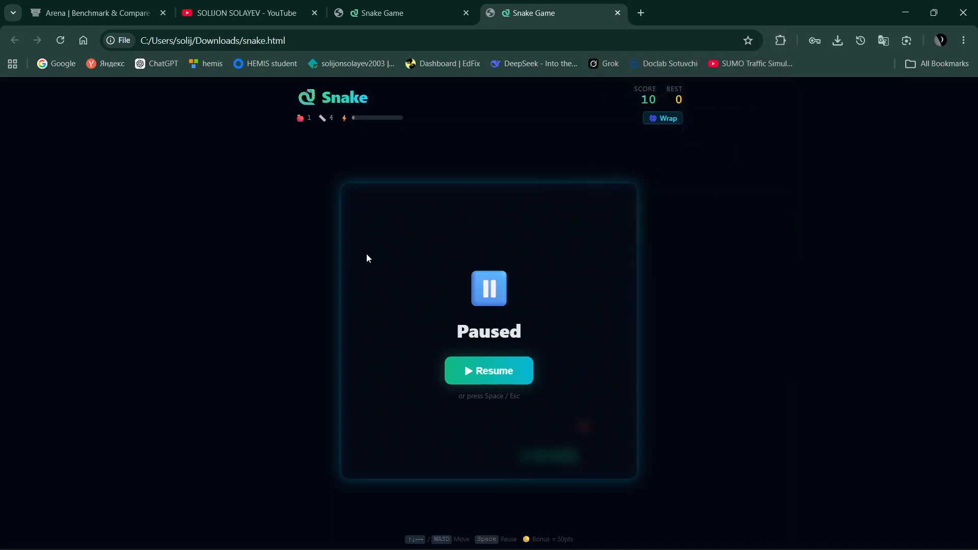
# Resume and pause the game once more, and close both Snake Game tabs and the Arena tab
pyautogui.click(484, 371)
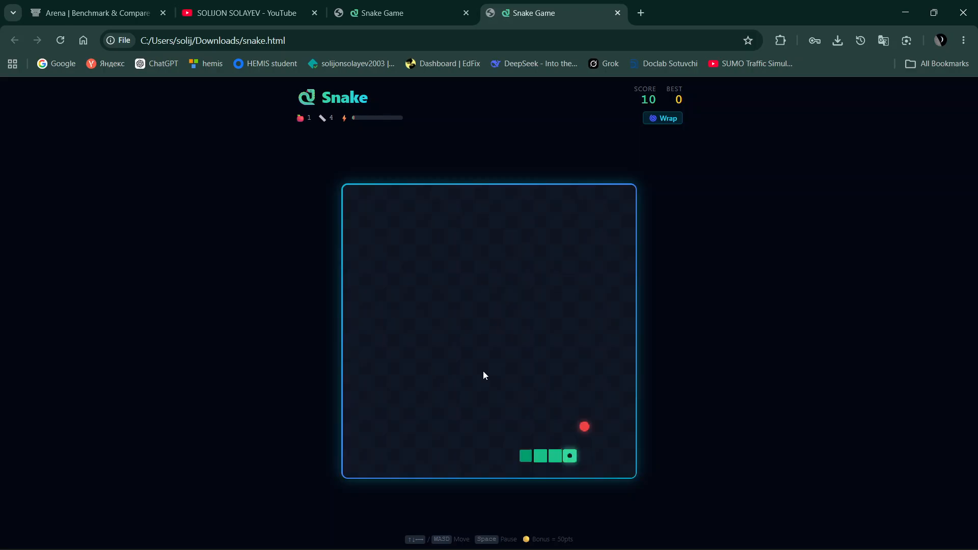
pyautogui.press('space')
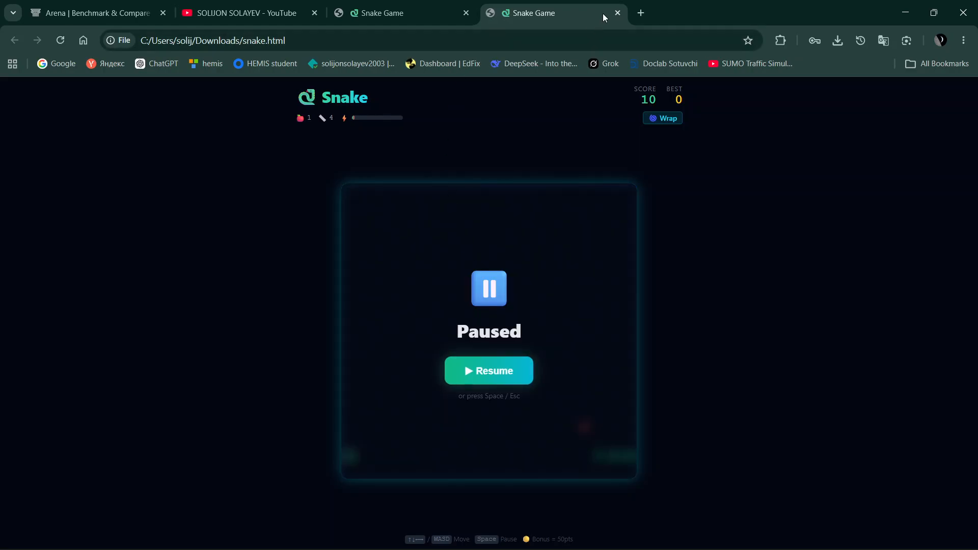
pyautogui.click(618, 13)
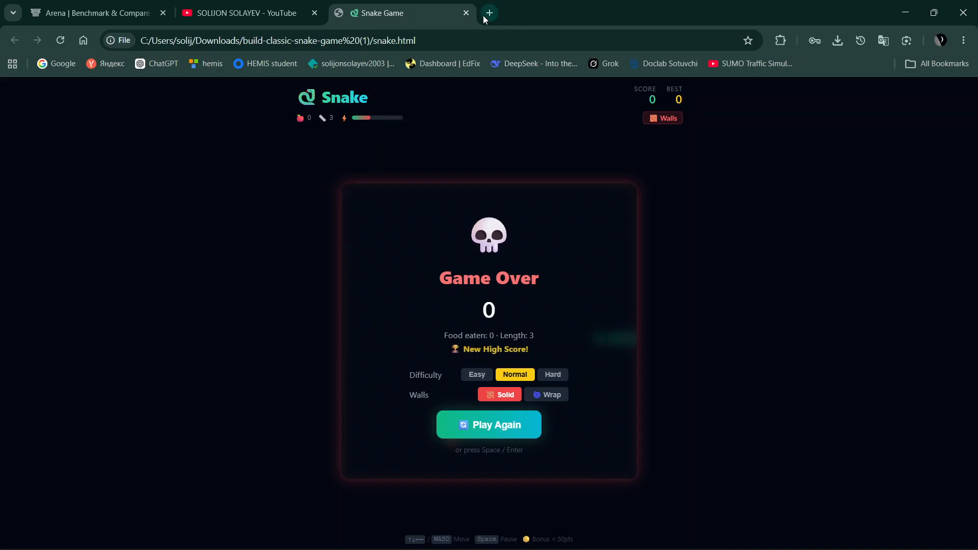
pyautogui.click(466, 13)
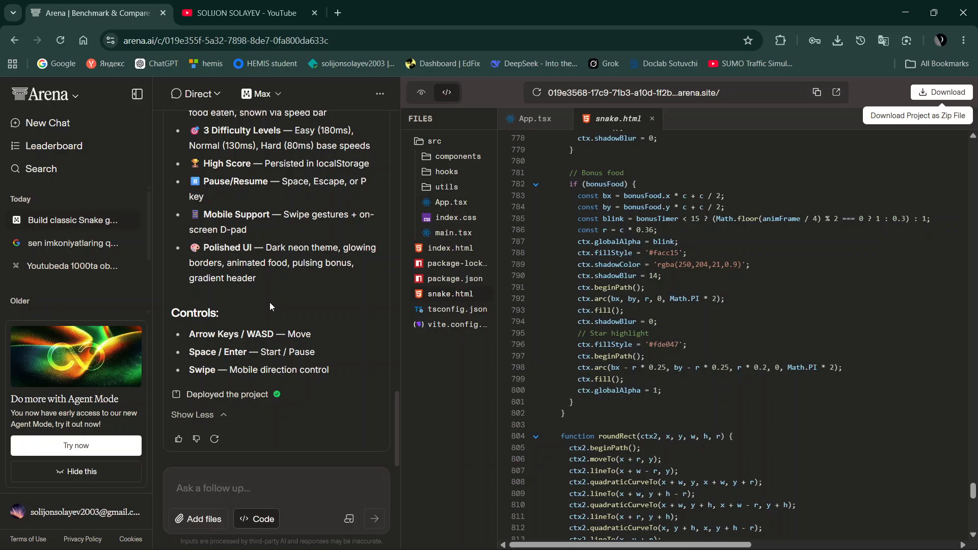
pyautogui.click(163, 13)
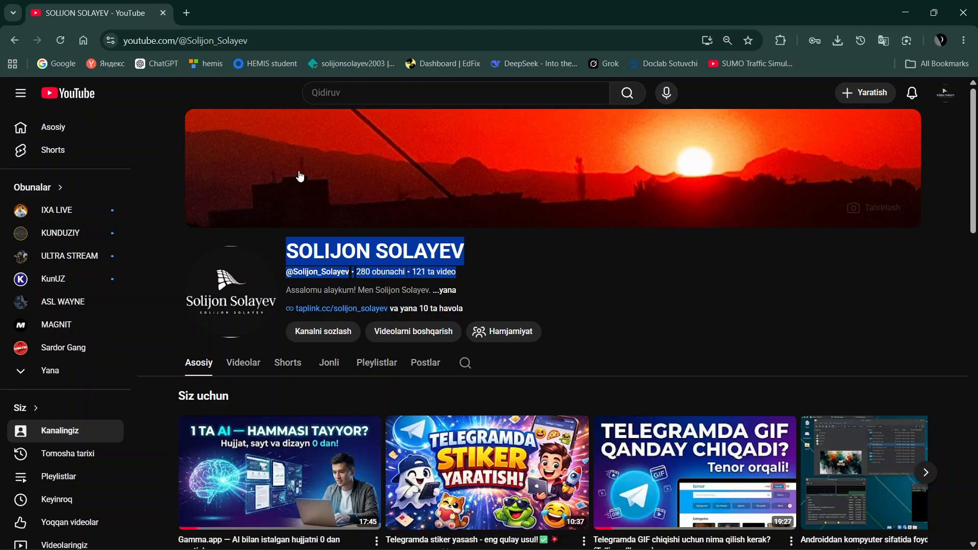
# Clear the text selection in the YouTube channel header
pyautogui.click(488, 273)
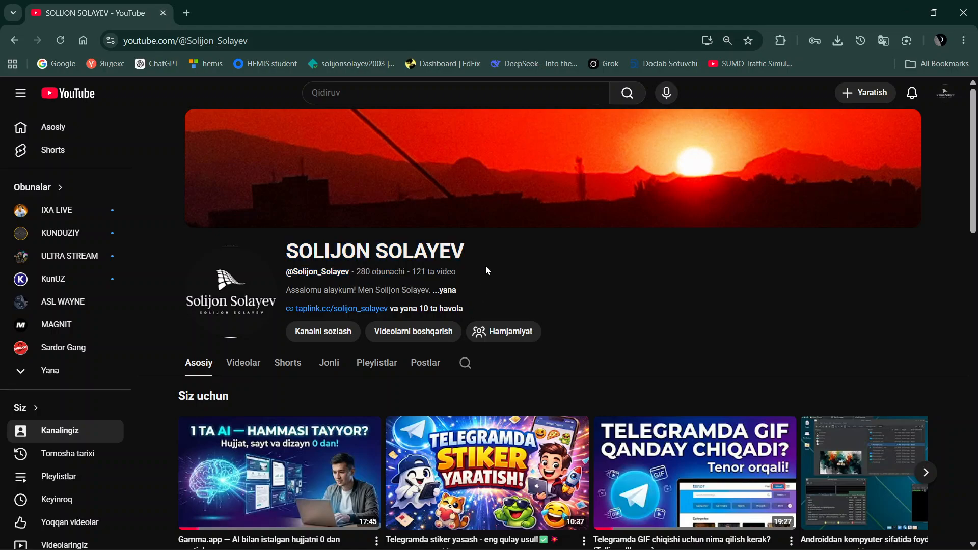
pyautogui.hotkey('alt', 'Tab')
pyautogui.hotkey('alt', 'Tab')
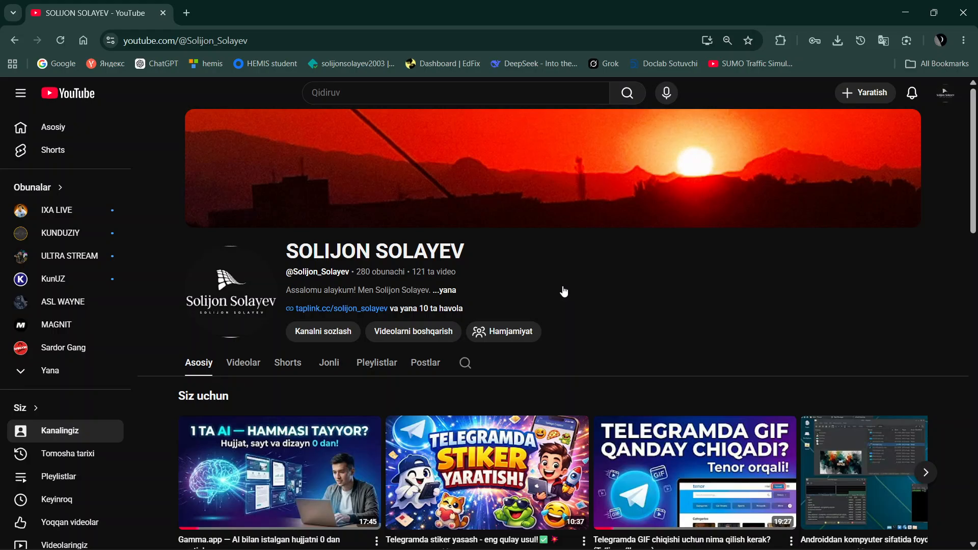